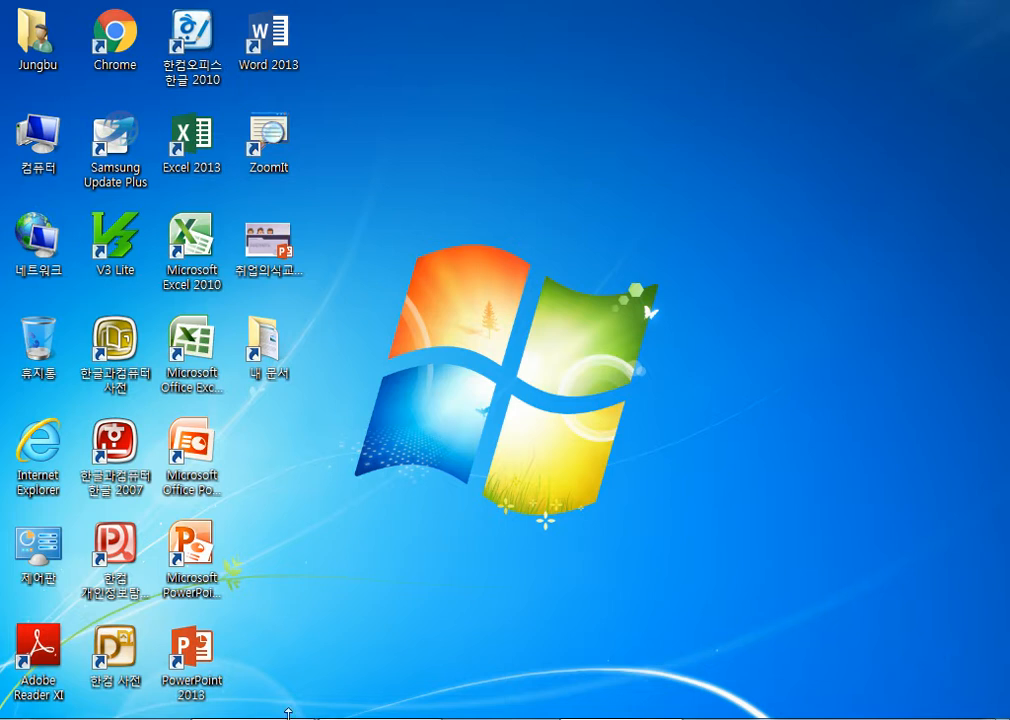
Select the Excel 2007 and Excel 2013 desktop shortcuts, then bring up the Start menu.
left_click(203, 372)
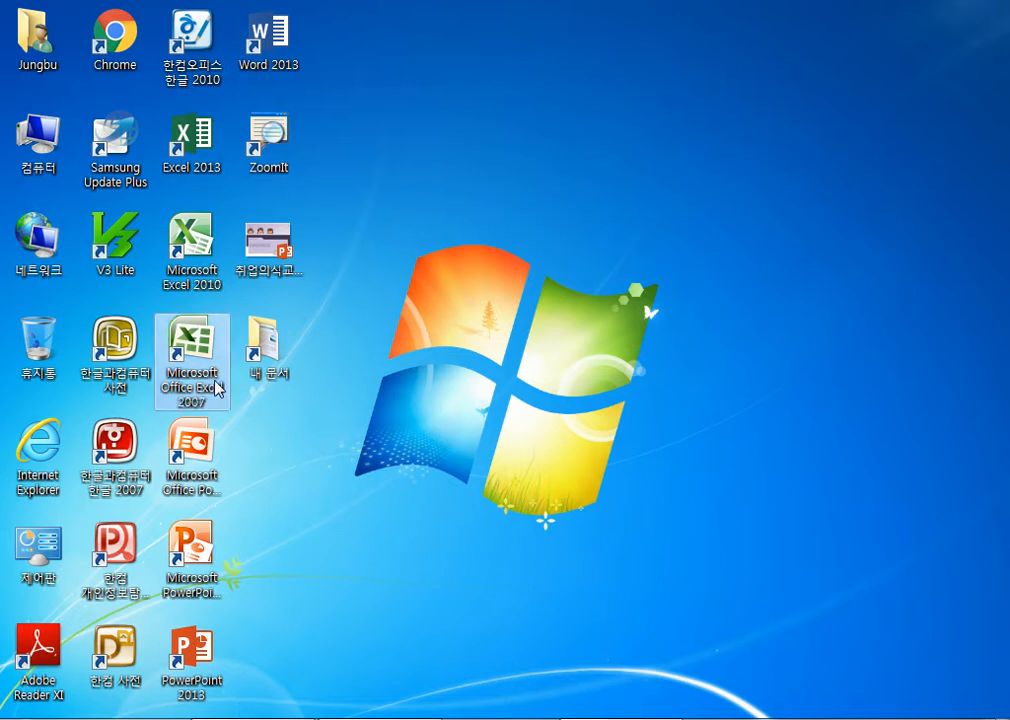
left_click(193, 160)
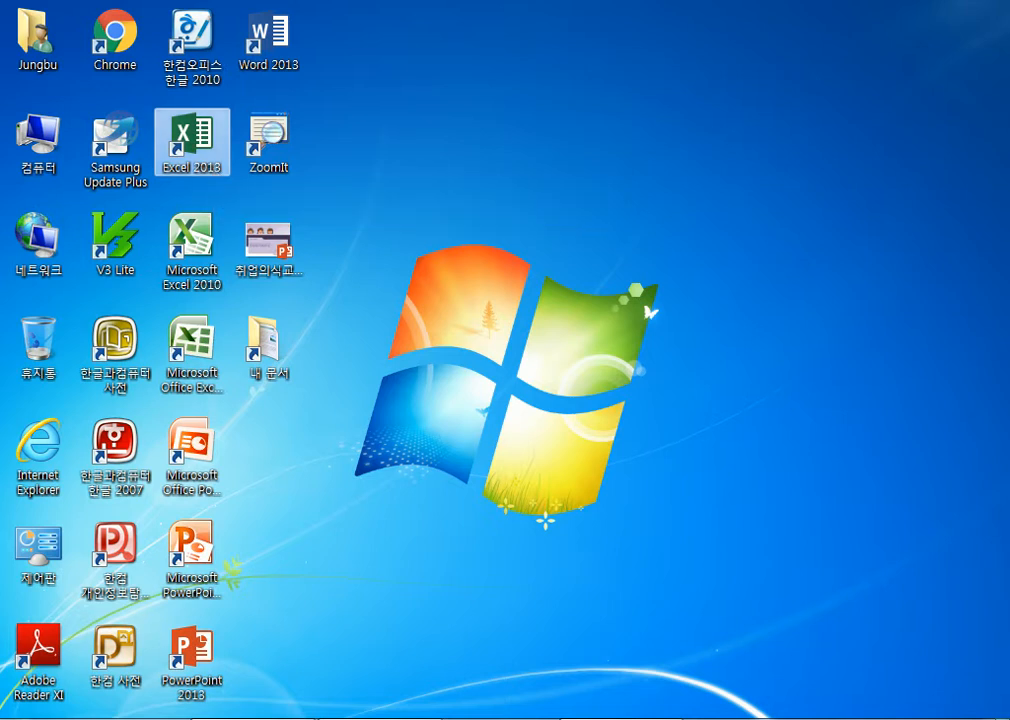
left_click(27, 718)
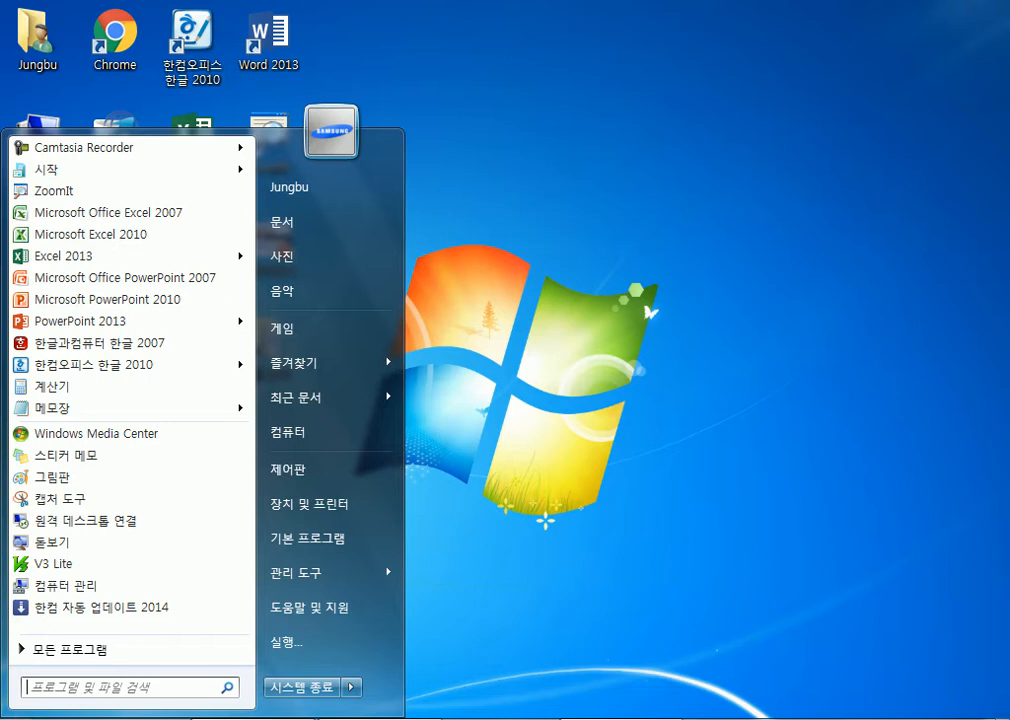
Launch Excel 2013 from All Programs > Microsoft Office 2013, opening blank workbook 통합 문서1.
left_click(95, 648)
scroll(142, 505, "down", 4)
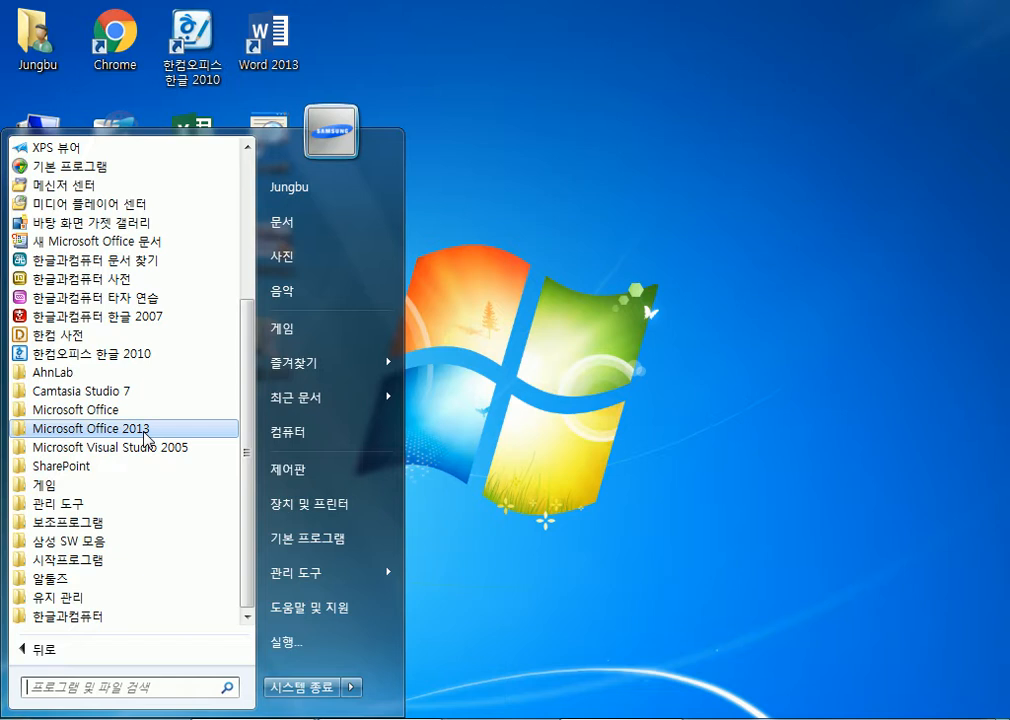
left_click(143, 432)
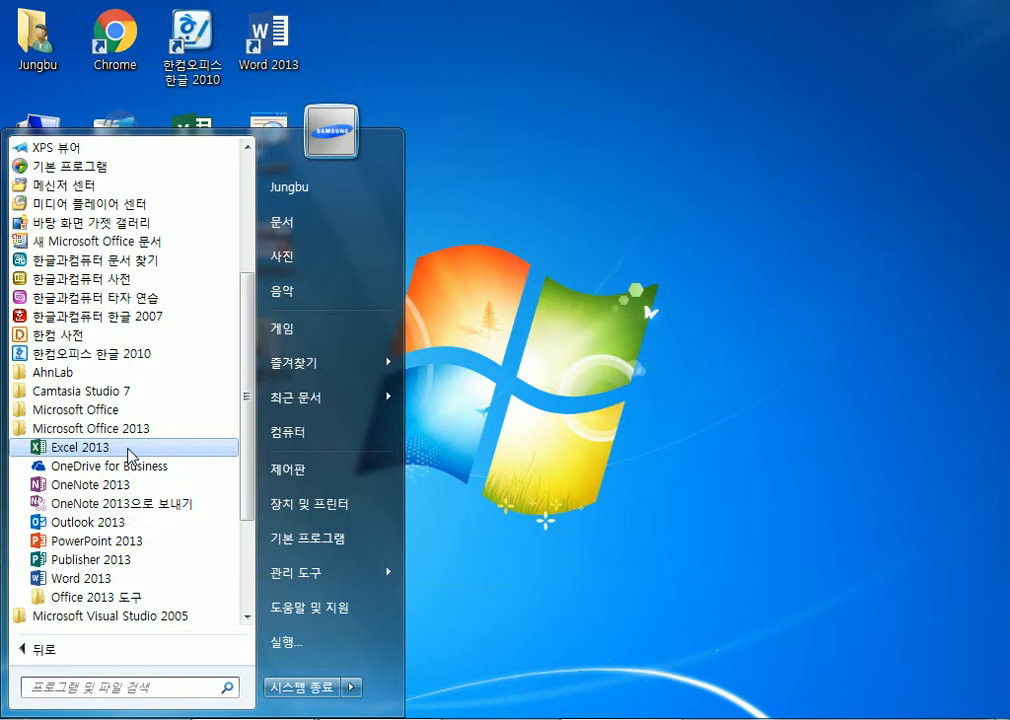
left_click(130, 455)
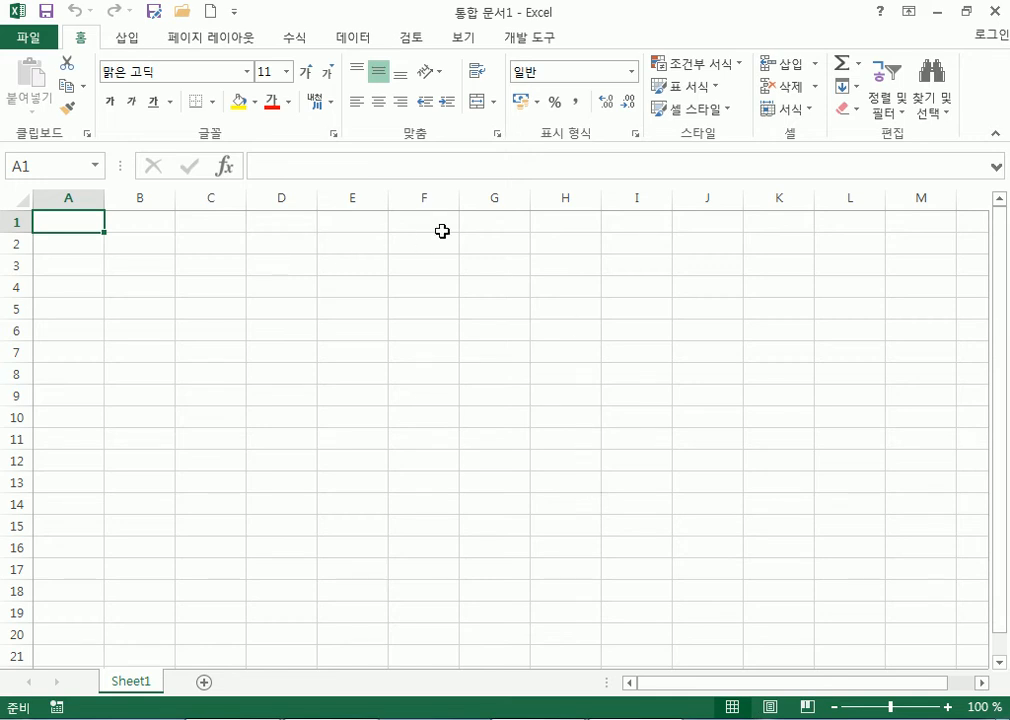
Close Excel and relaunch Excel 2013 from the Start menu's Microsoft Office 2013 group.
left_click(995, 12)
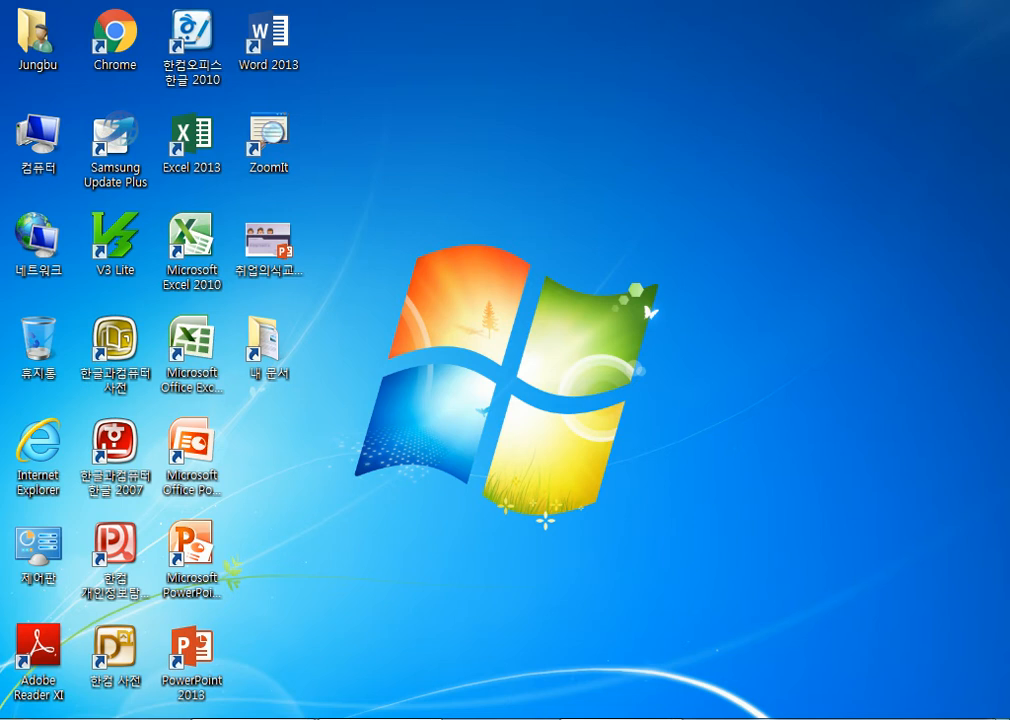
key("super")
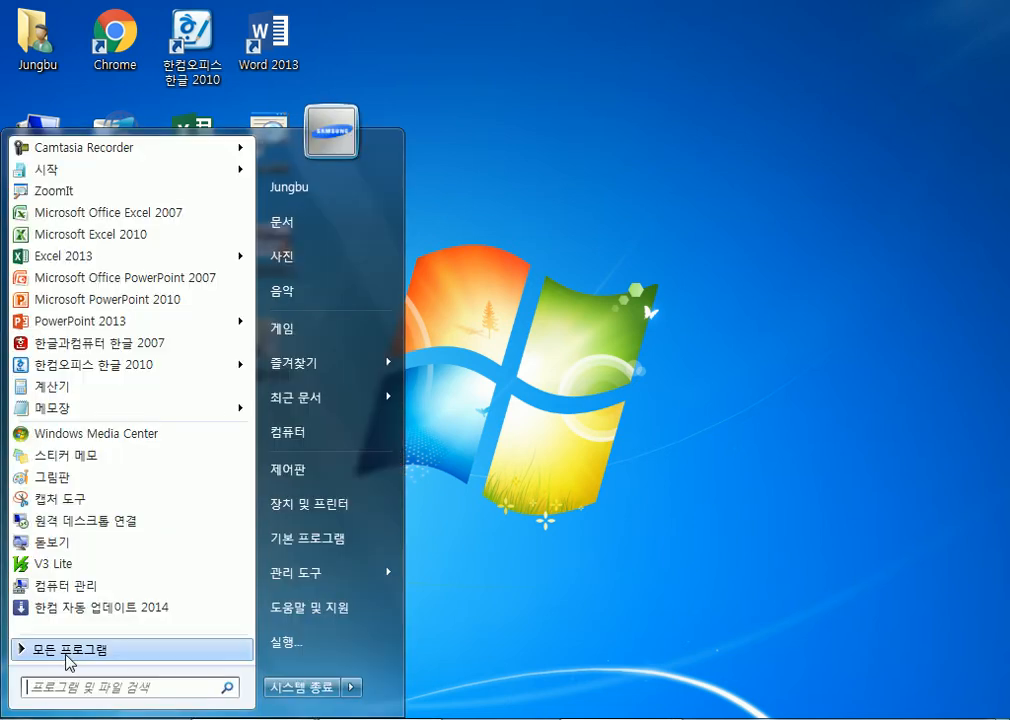
left_click(66, 652)
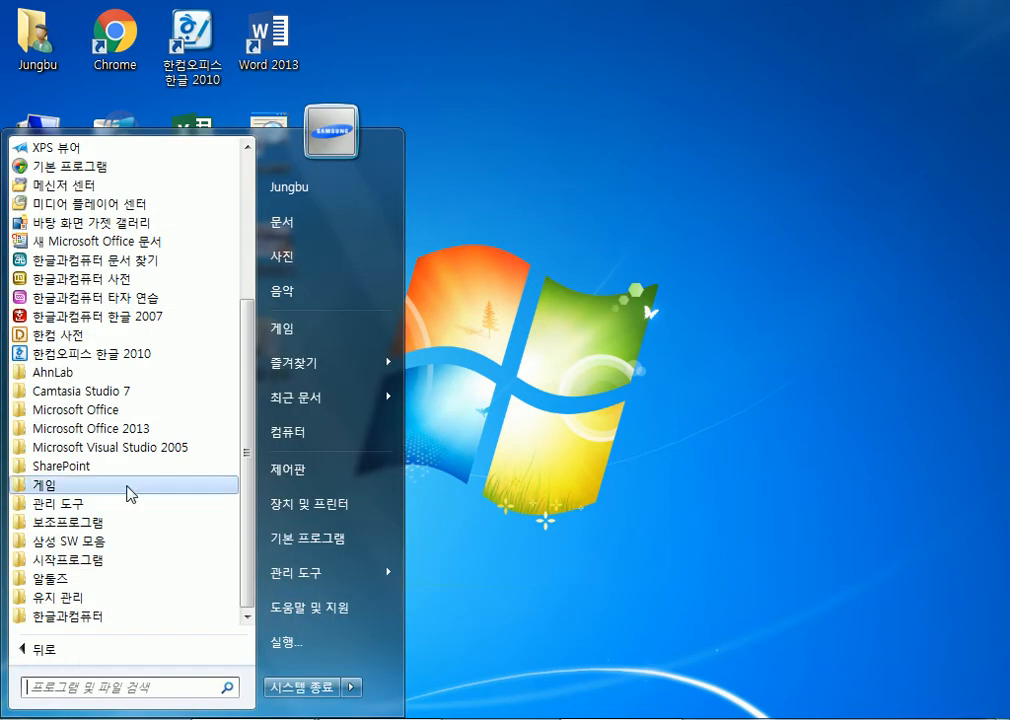
scroll(130, 474, "up", 4)
scroll(135, 424, "down", 4)
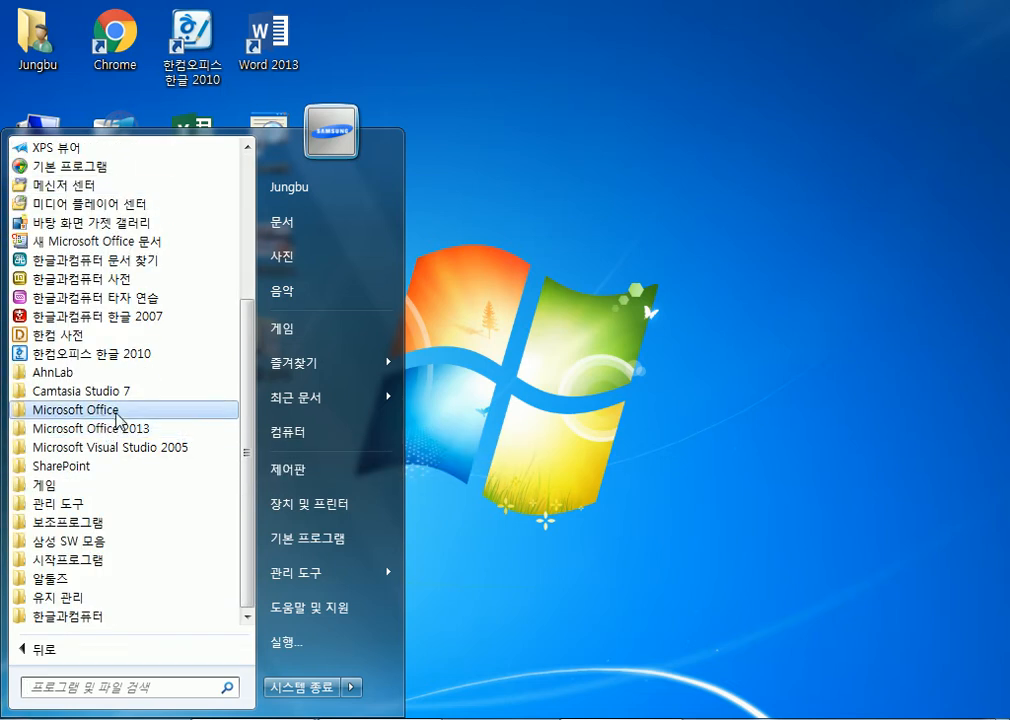
left_click(106, 412)
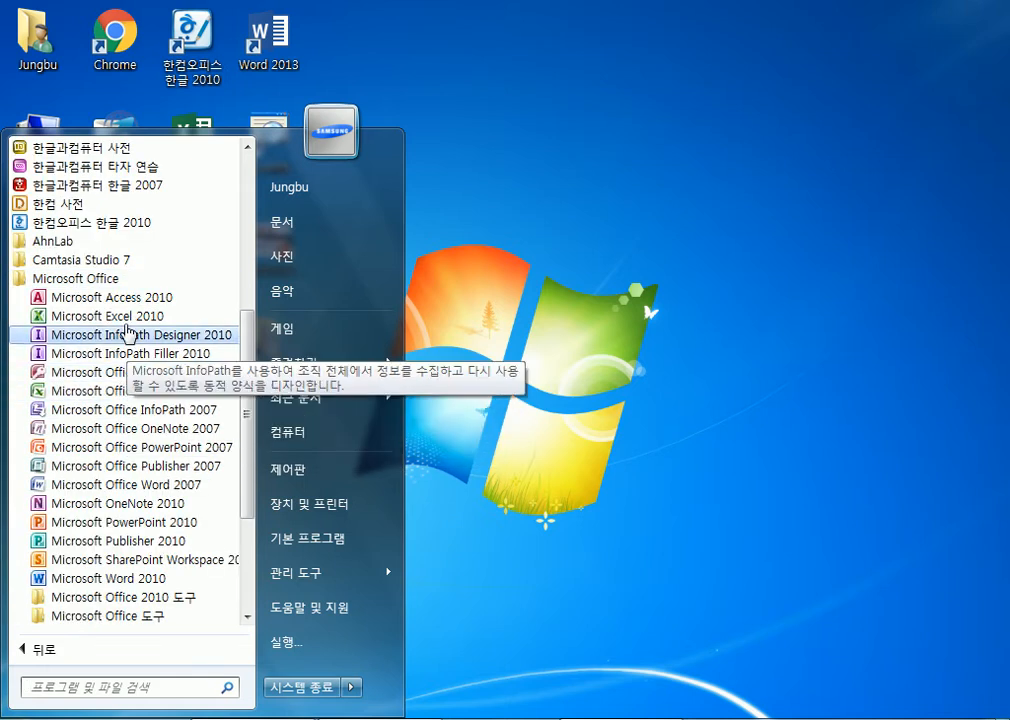
left_click(106, 278)
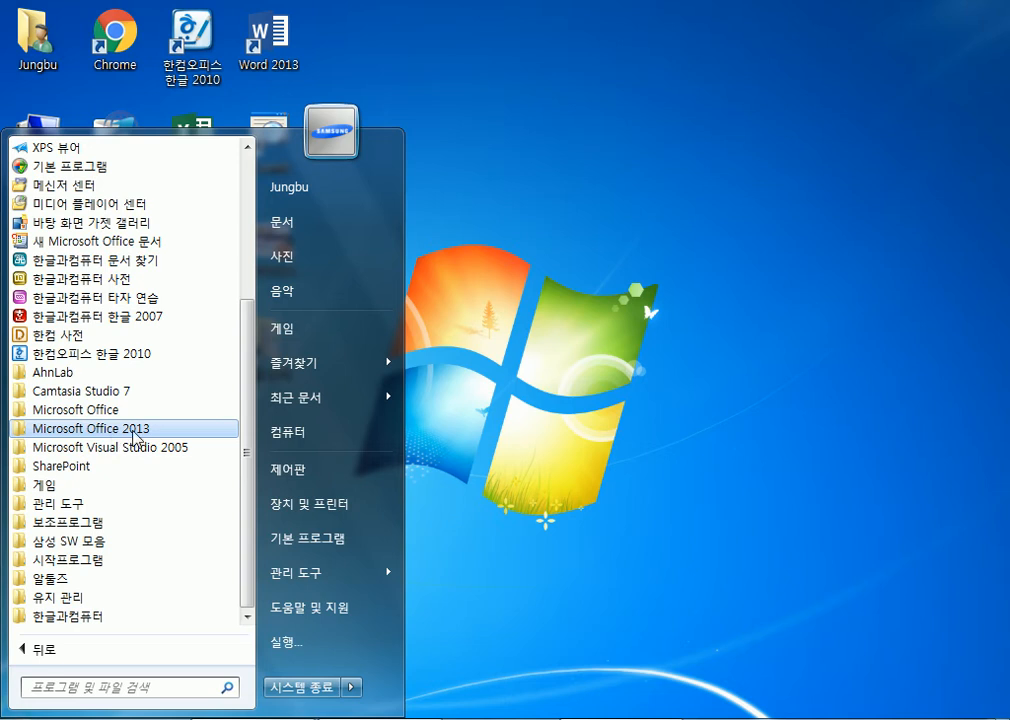
left_click(134, 431)
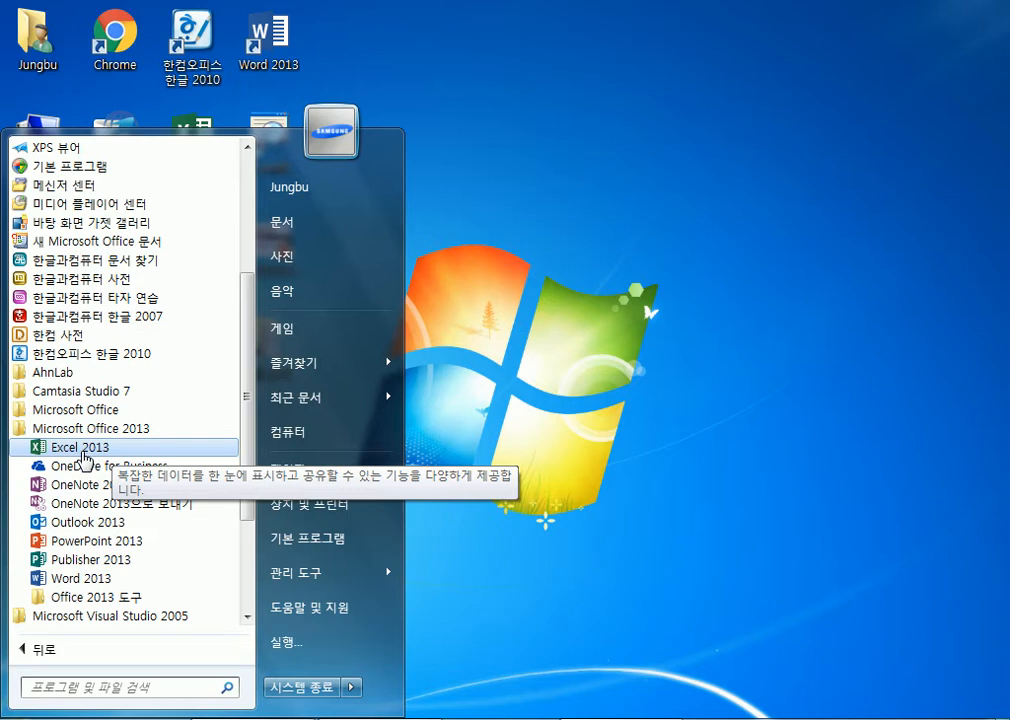
left_click(84, 453)
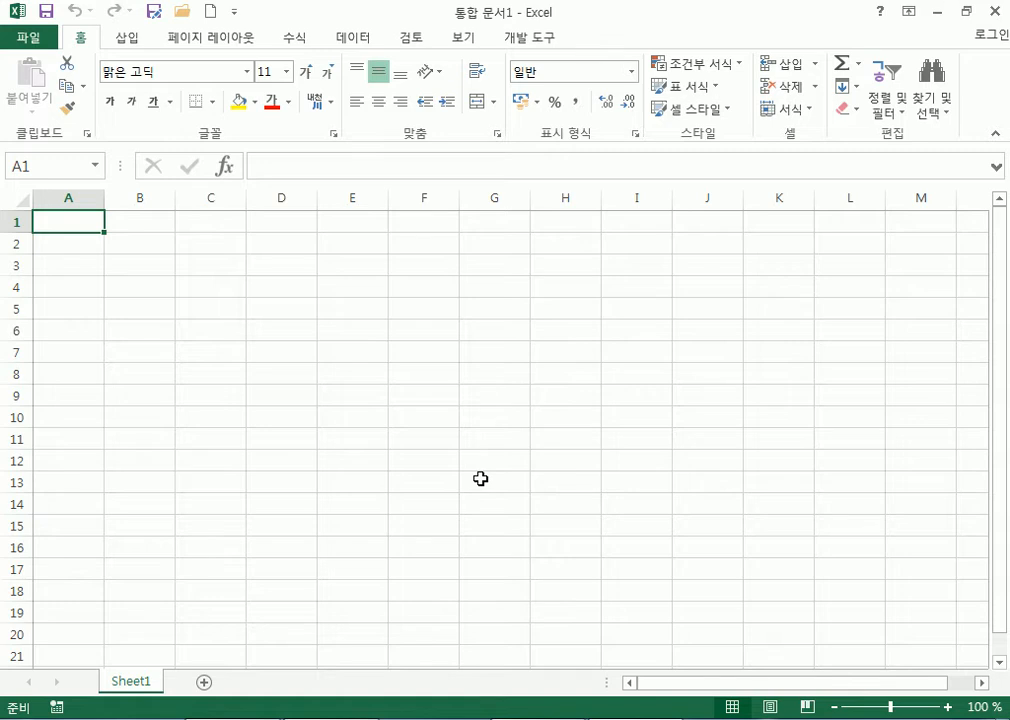
left_click(127, 40)
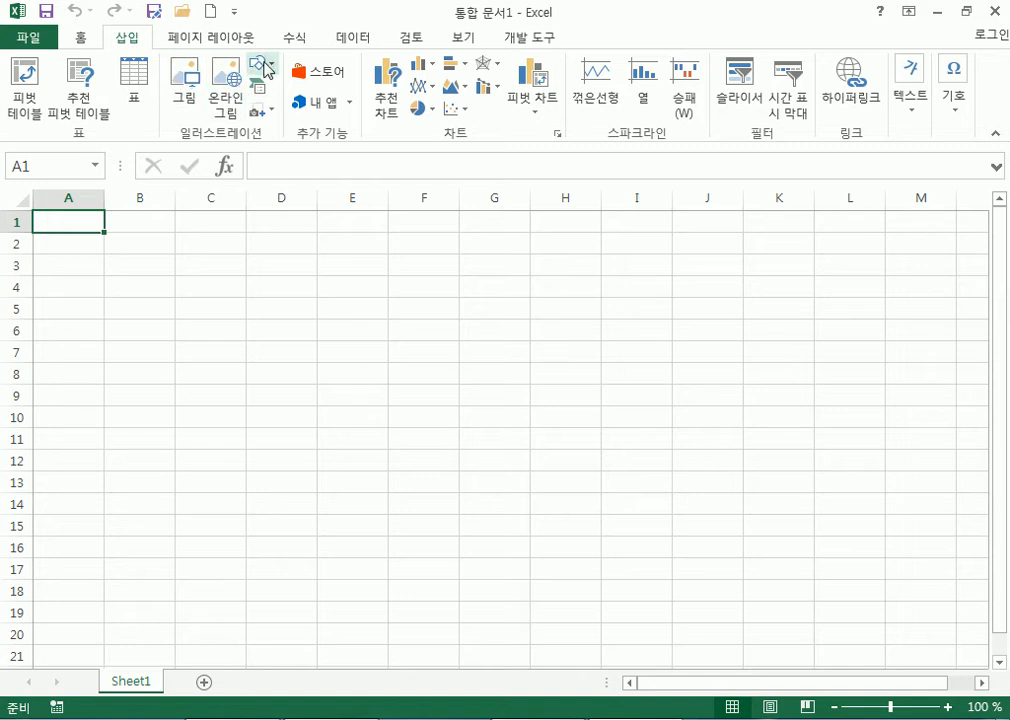
left_click(262, 66)
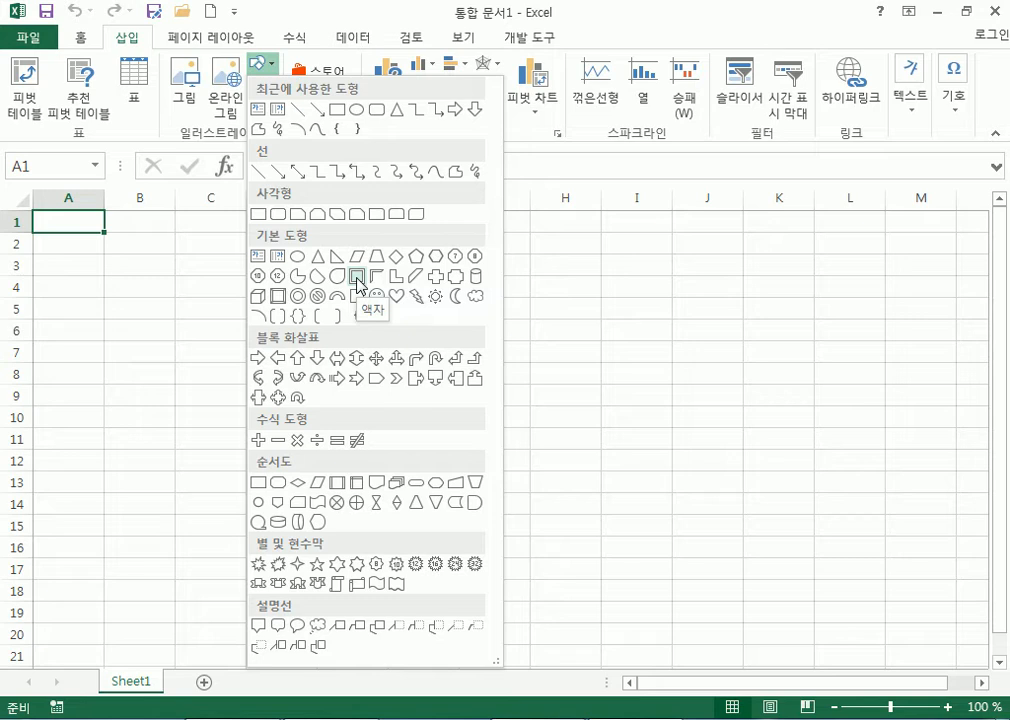
left_click(80, 224)
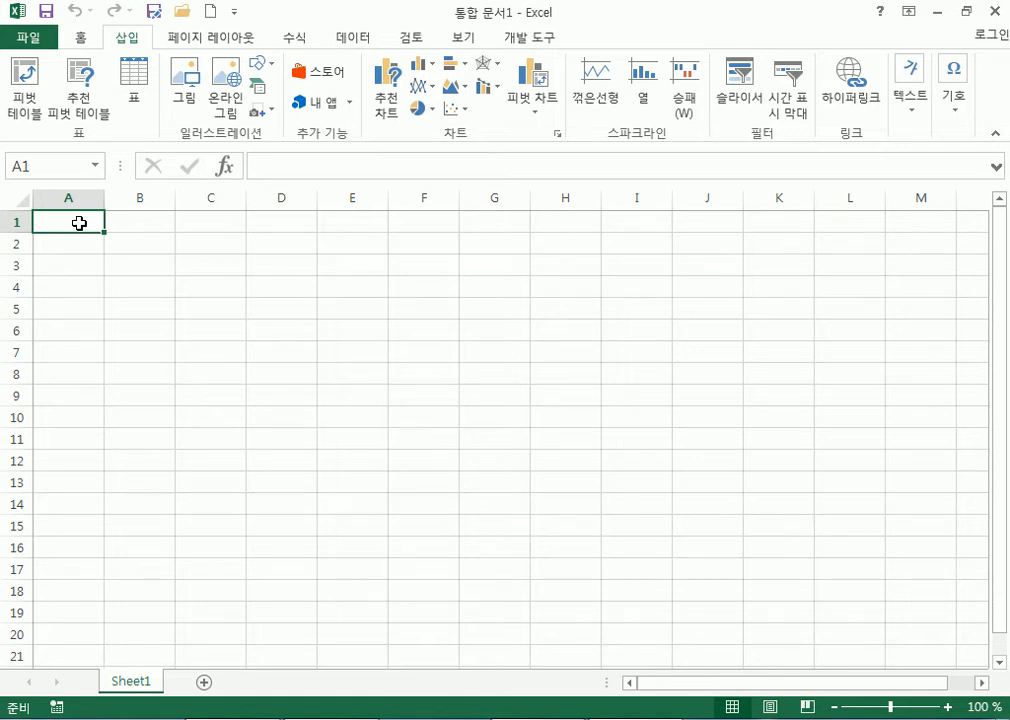
Switch back to the Home ribbon tab of the empty workbook.
left_click(80, 38)
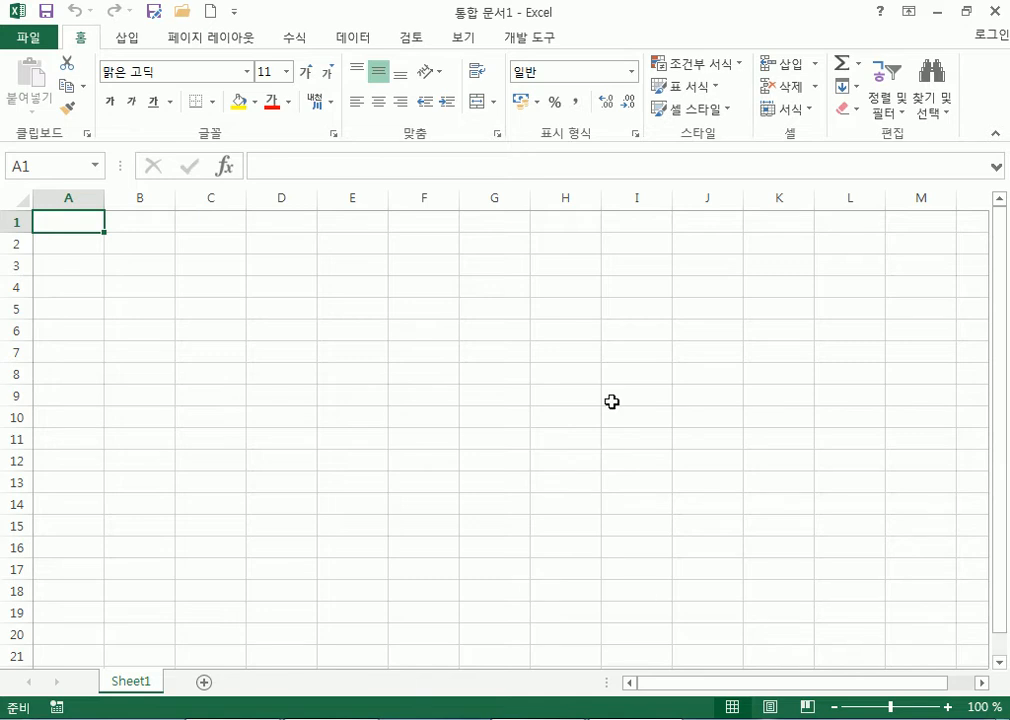
left_click(35, 38)
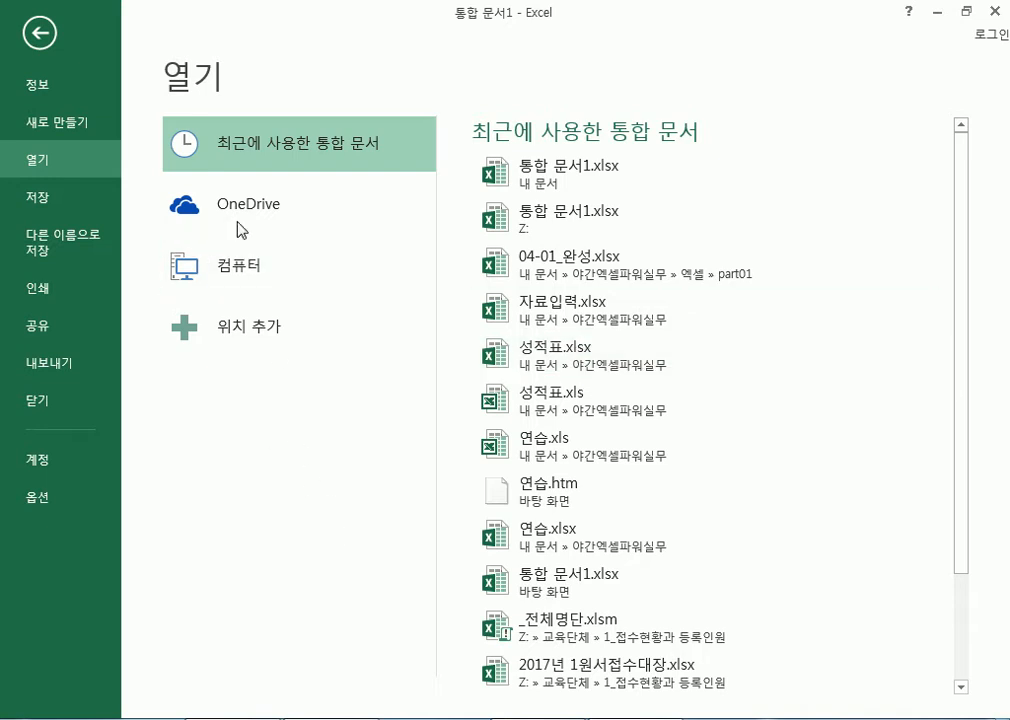
left_click(38, 33)
left_click_drag(645, 12, 564, 79)
left_click_drag(600, 22, 780, 90)
left_click_drag(882, 198, 911, 290)
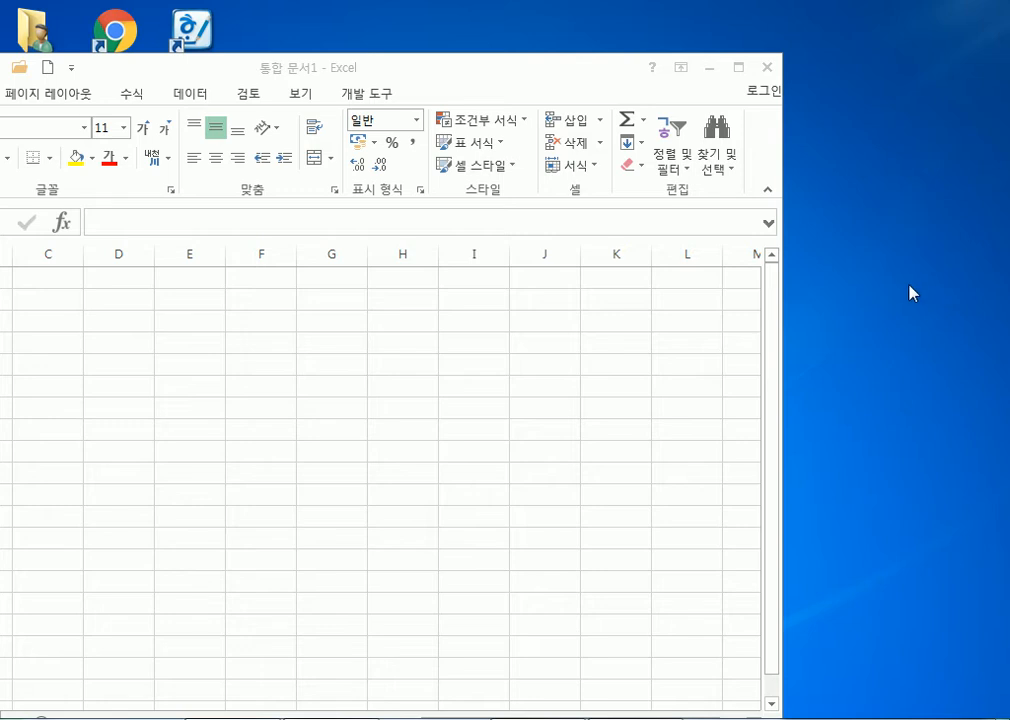
double_click(566, 76)
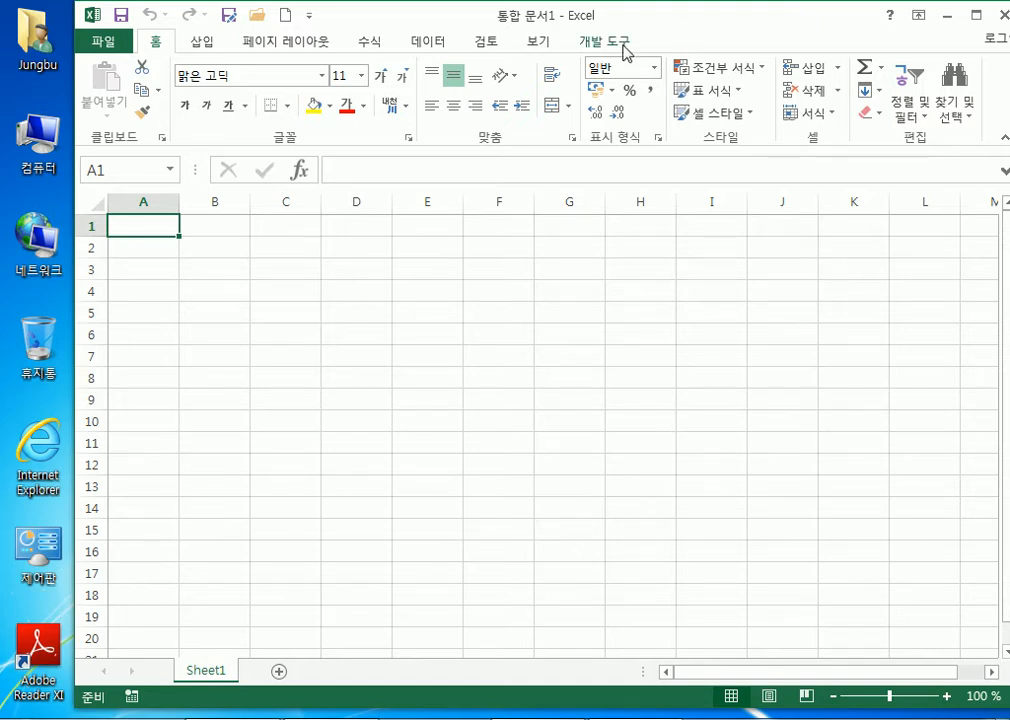
left_click_drag(658, 27, 442, 59)
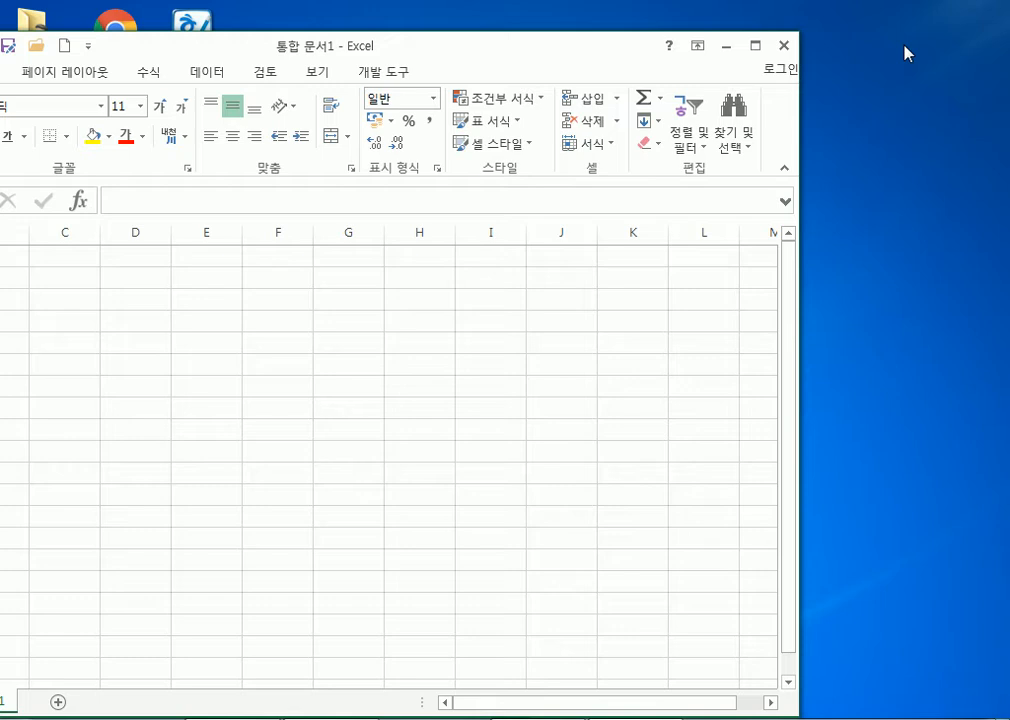
left_click_drag(622, 52, 827, 36)
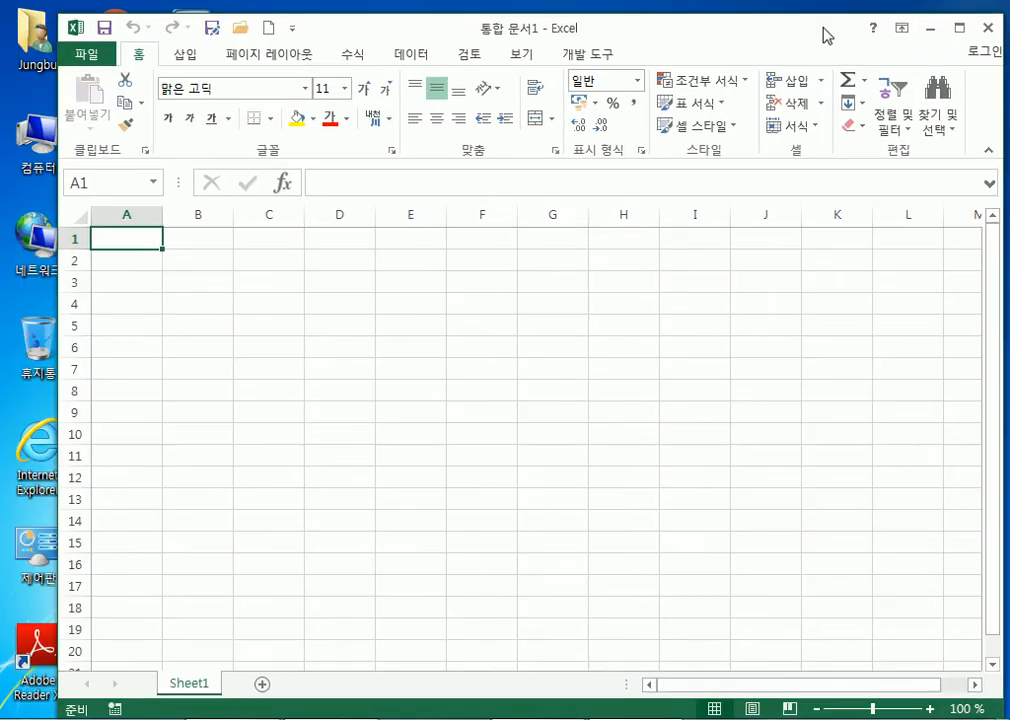
double_click(823, 36)
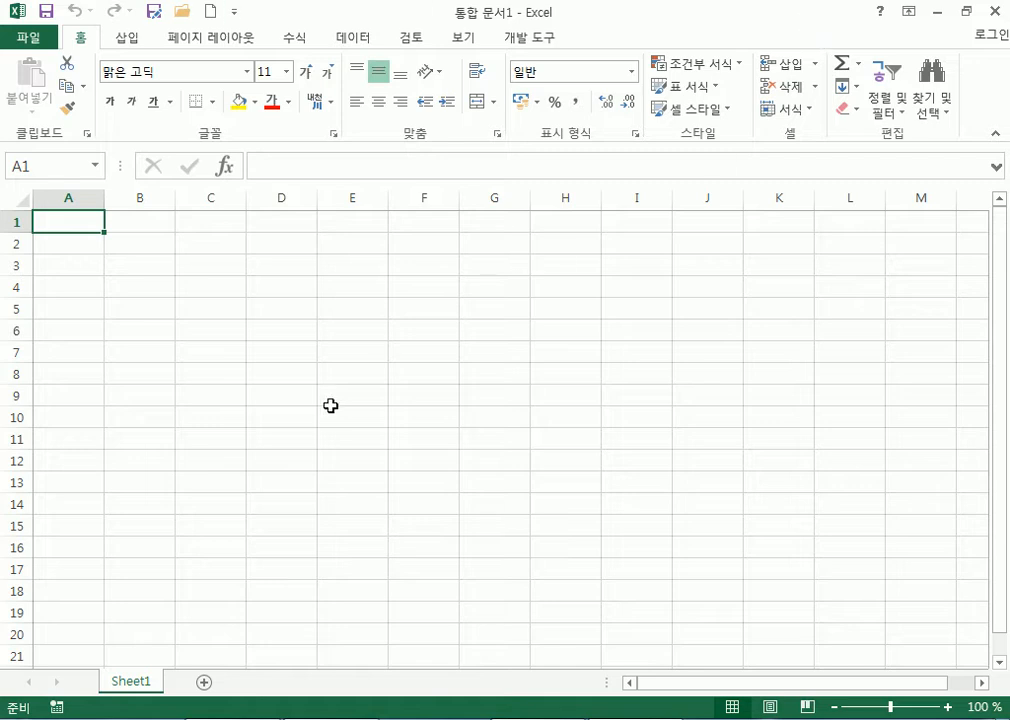
left_click(566, 331)
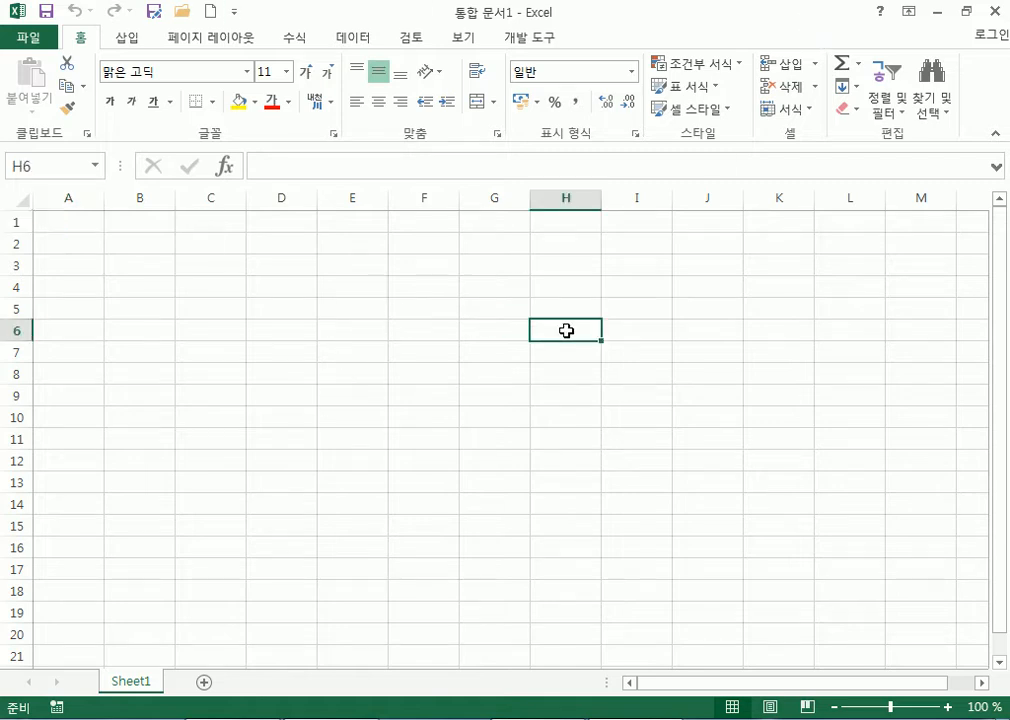
left_click(706, 477)
left_click(349, 300)
left_click(720, 356)
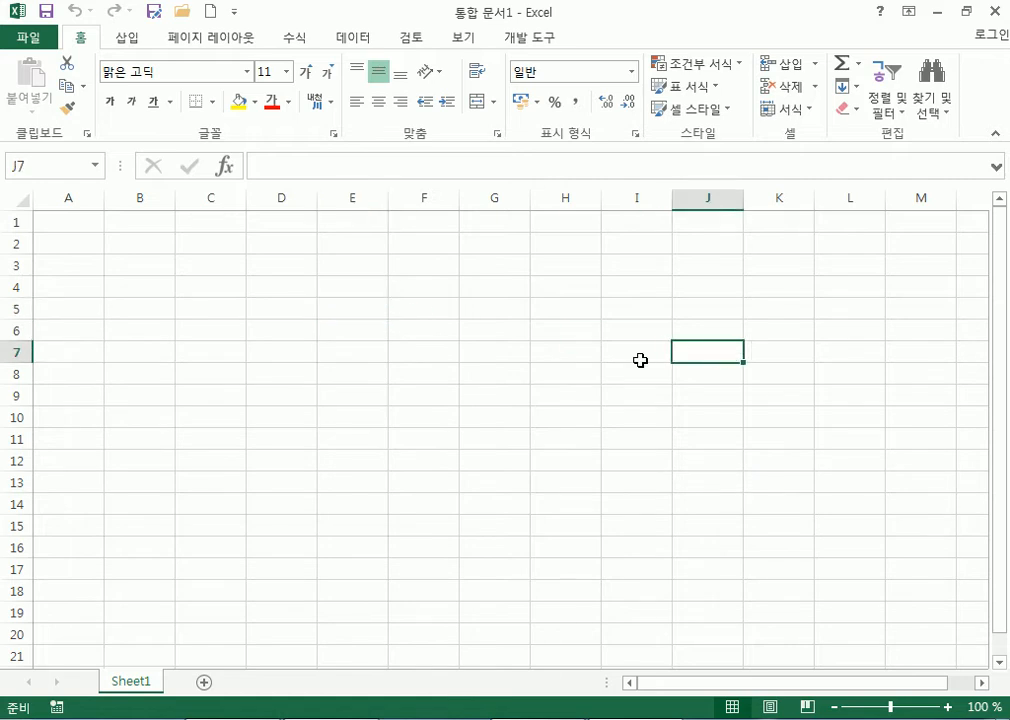
left_click(443, 358)
left_click(780, 352)
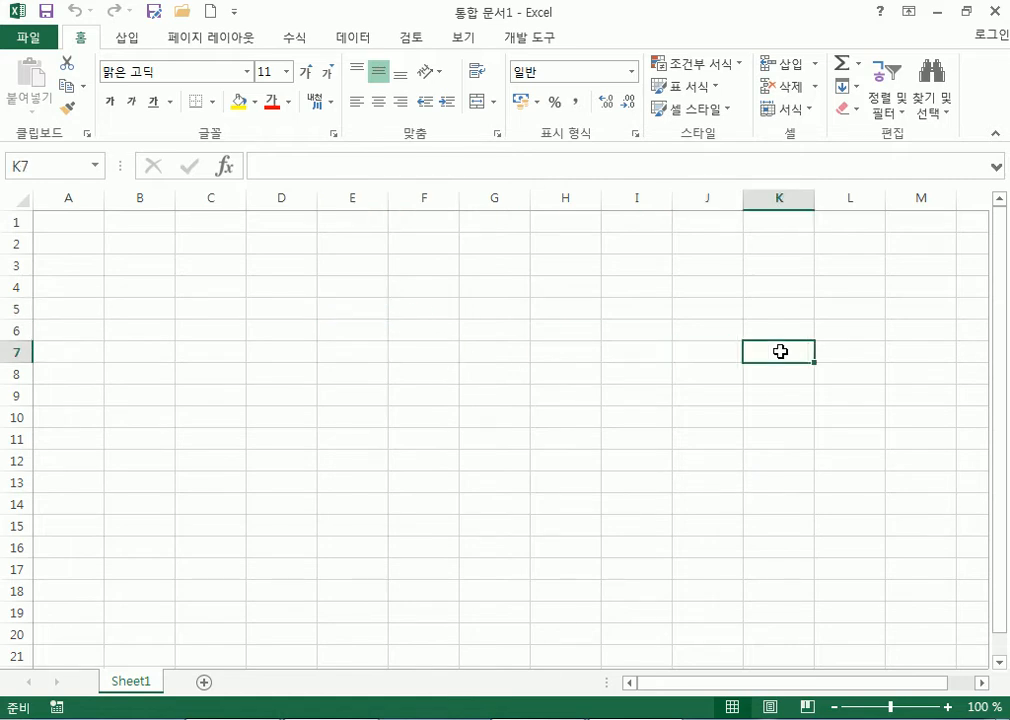
left_click(340, 270)
left_click(889, 391)
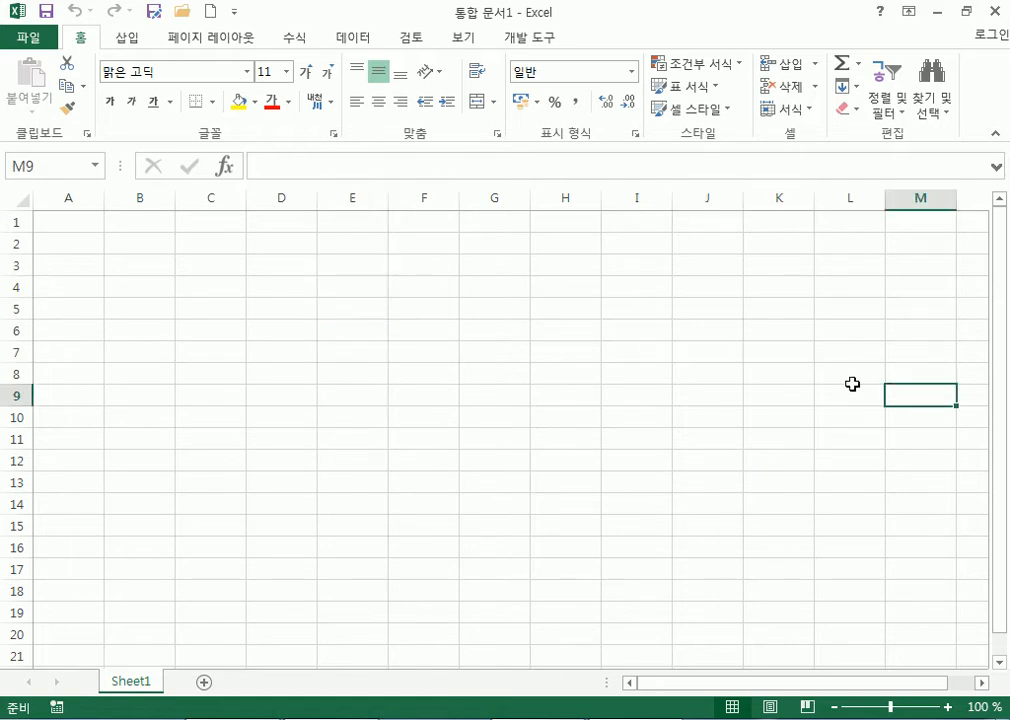
left_click(628, 306)
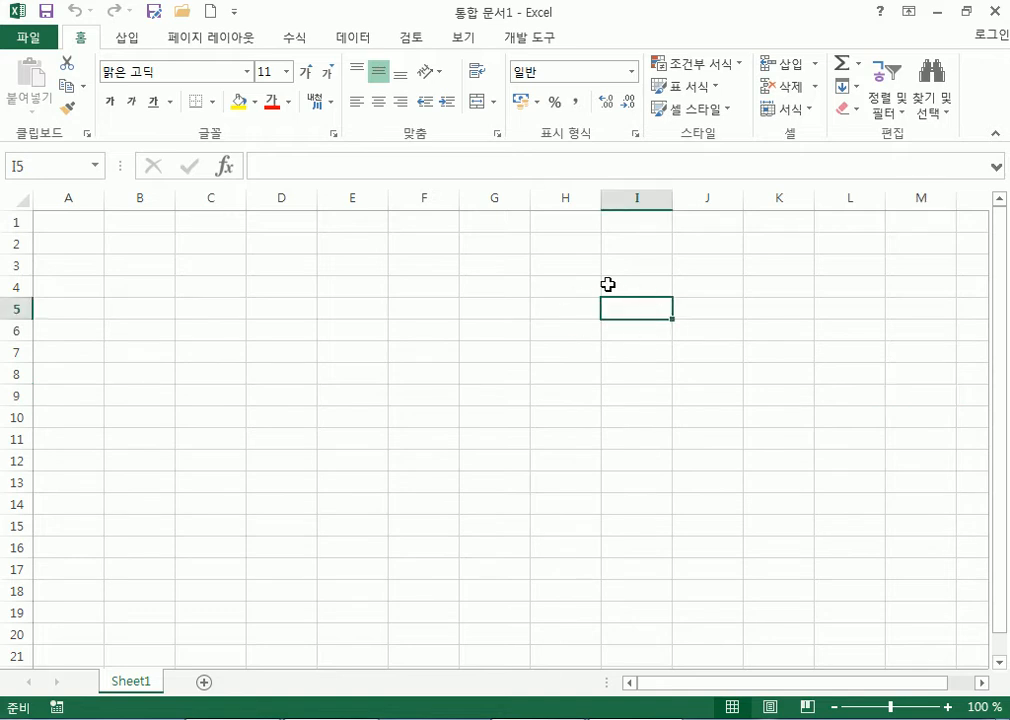
left_click(226, 387)
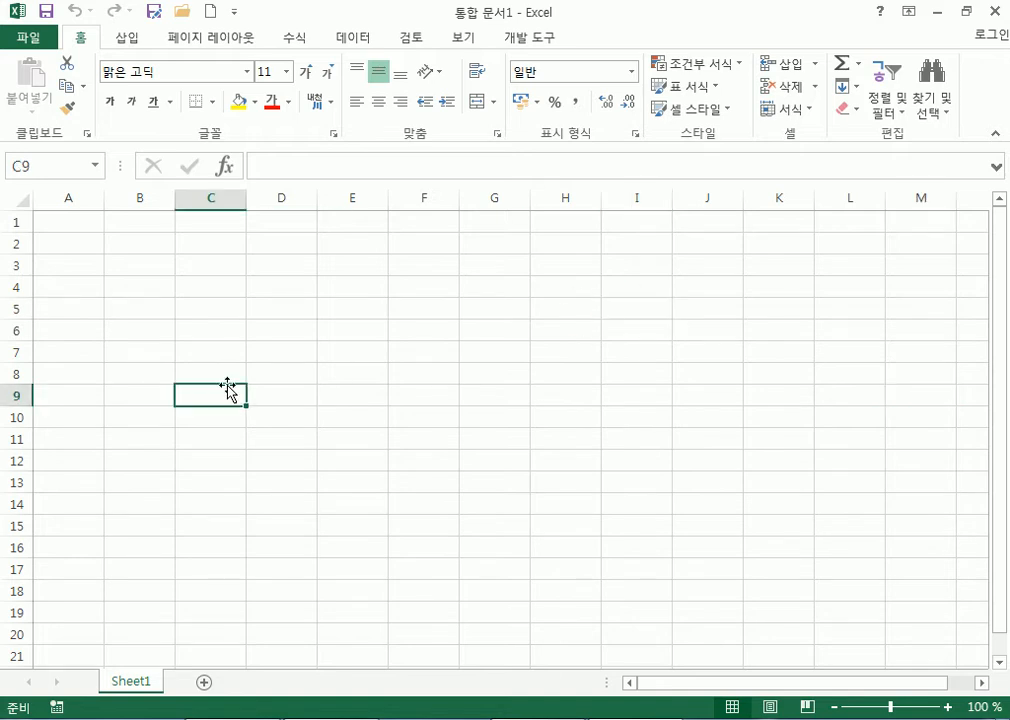
Launch Microsoft Office Excel 2007 from the Start menu and select cell E5 in Book1.
key("super")
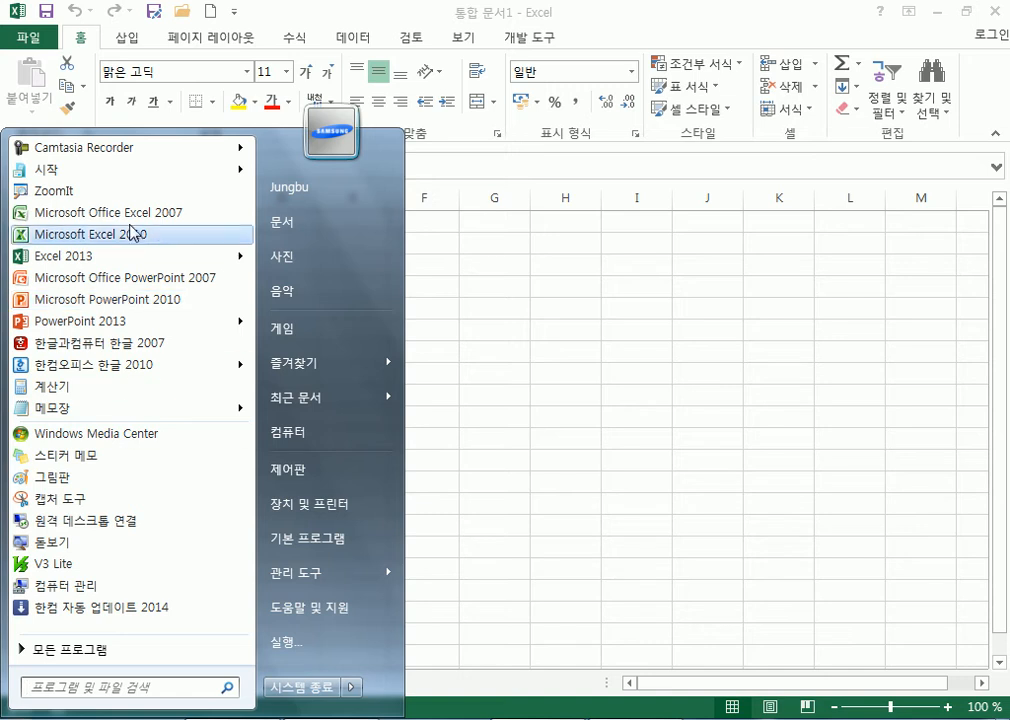
left_click(105, 212)
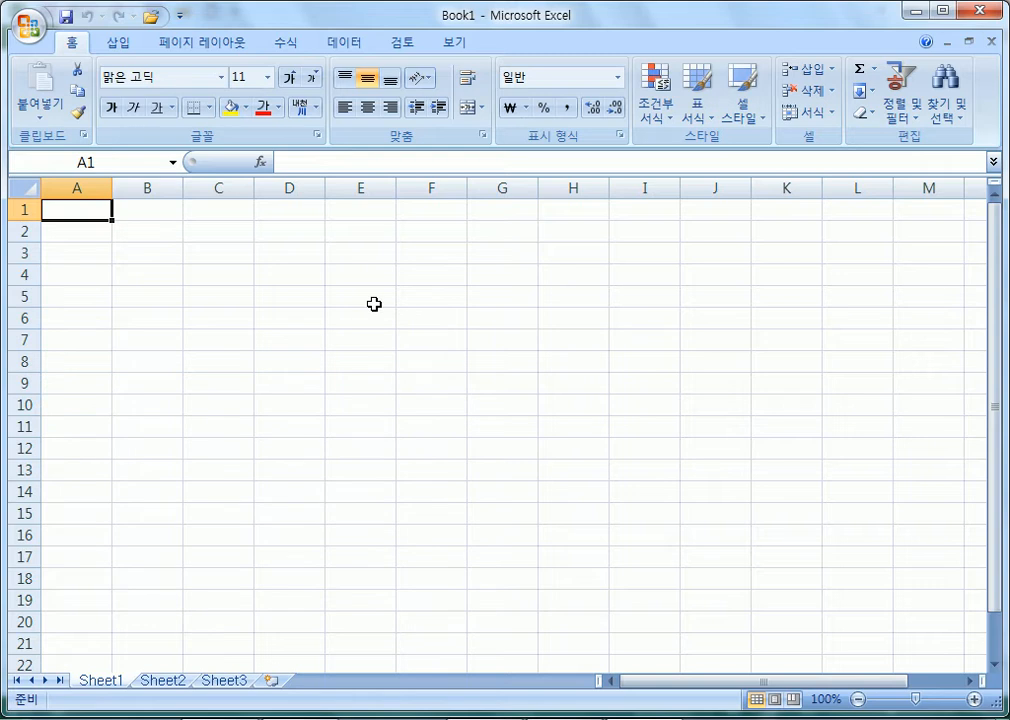
left_click(374, 304)
Select a series of empty Book1 cells, from K7 through C4 to J14.
left_click(798, 341)
left_click(374, 424)
left_click(739, 450)
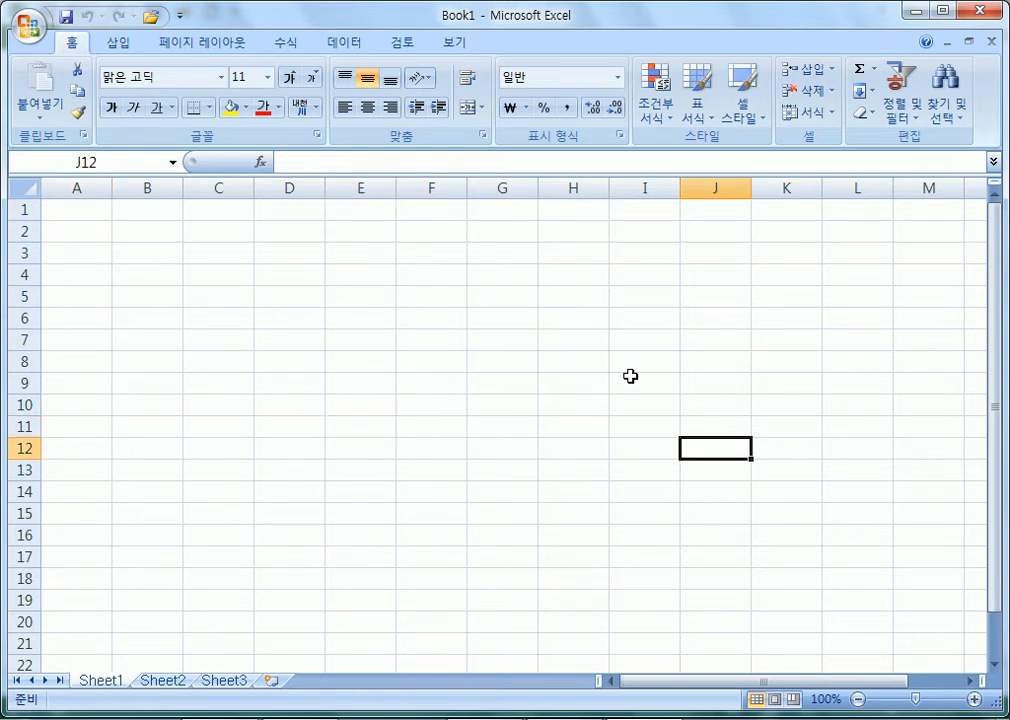
left_click(451, 322)
left_click(779, 347)
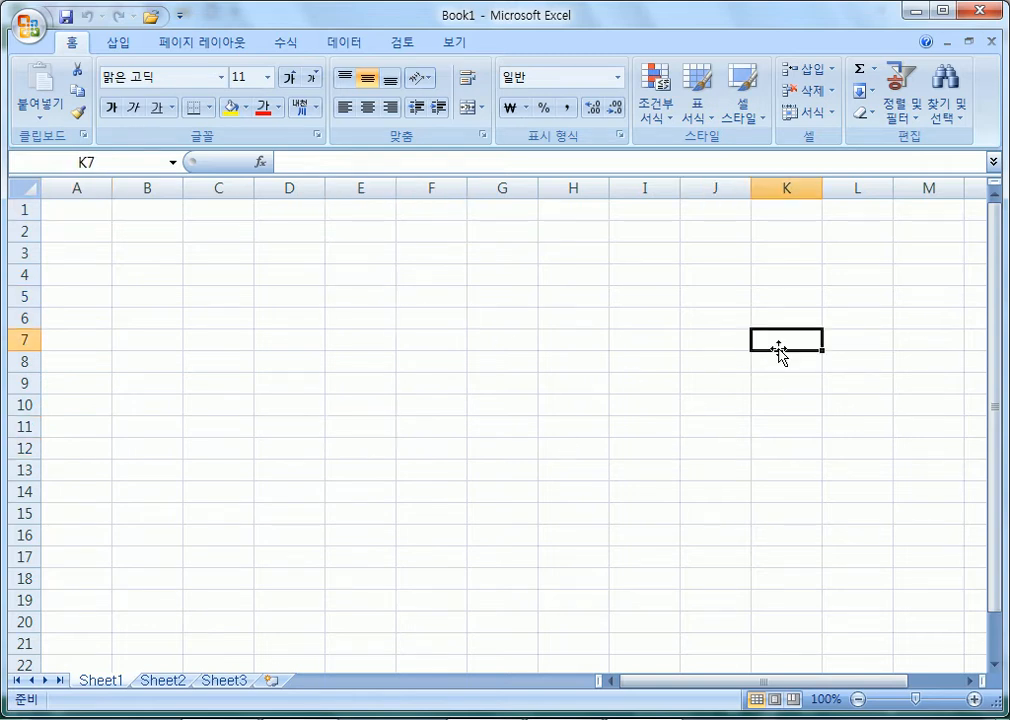
left_click(488, 492)
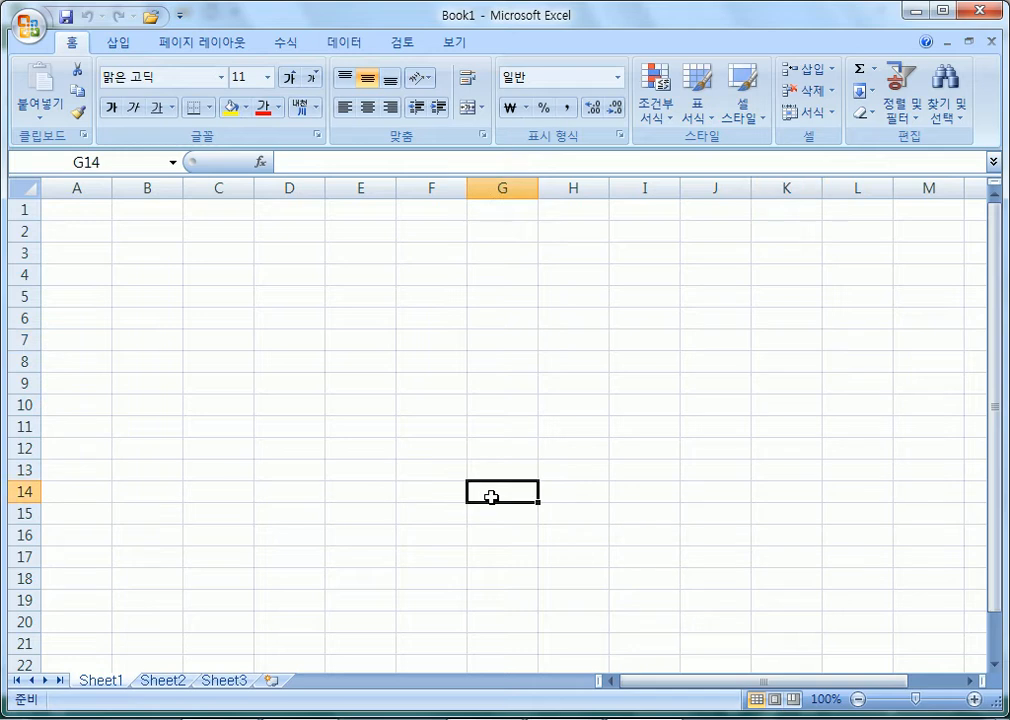
left_click(520, 361)
left_click(768, 385)
left_click(764, 510)
left_click(599, 336)
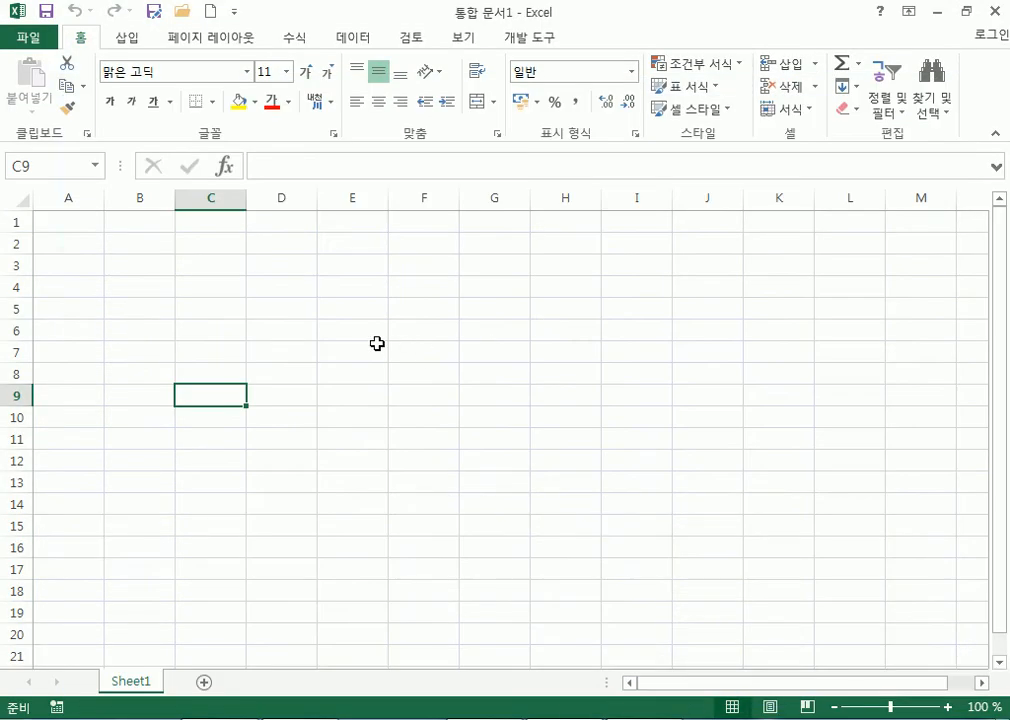
left_click(478, 302)
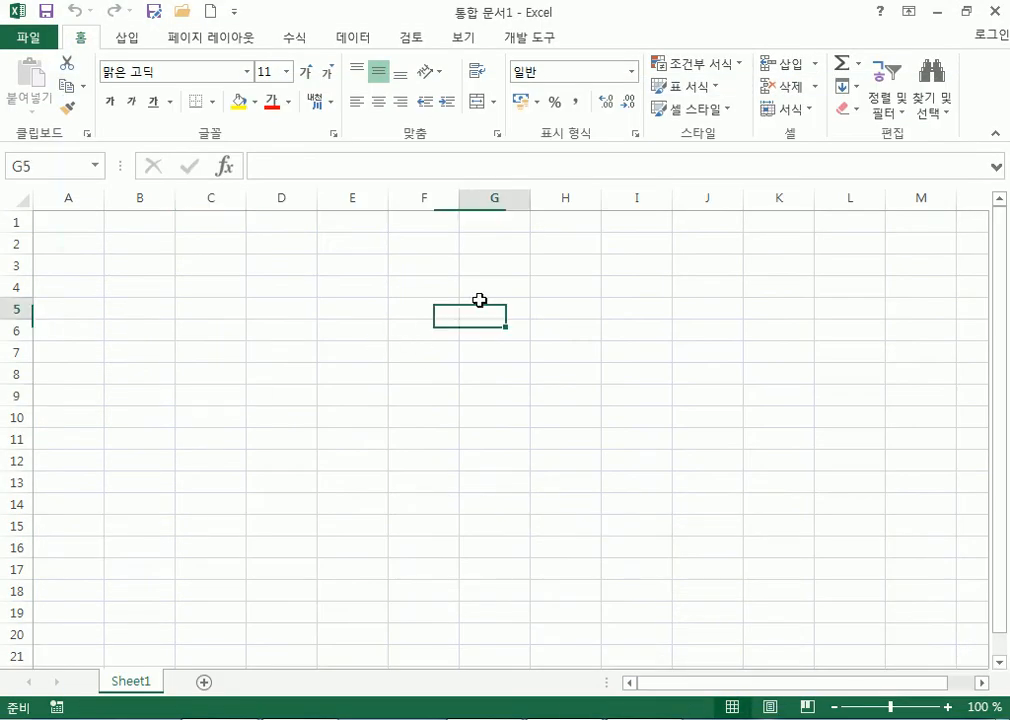
left_click(225, 280)
left_click(681, 503)
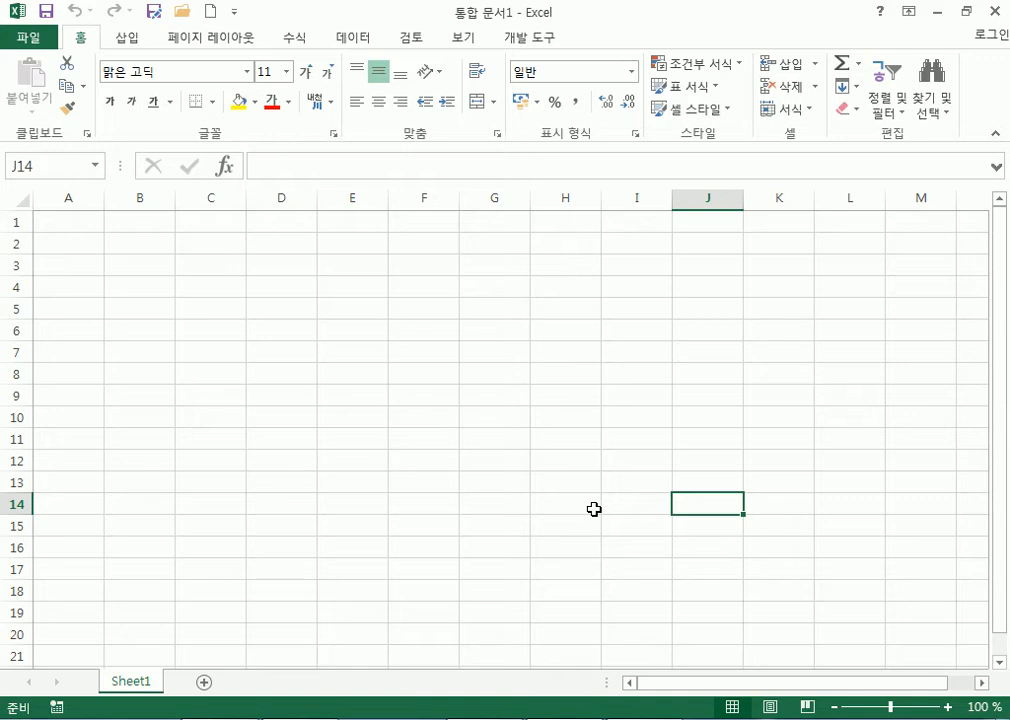
Select cells L9, D5, E13, J12 and I5, then close the Excel 2007 window via the taskbar.
left_click(875, 400)
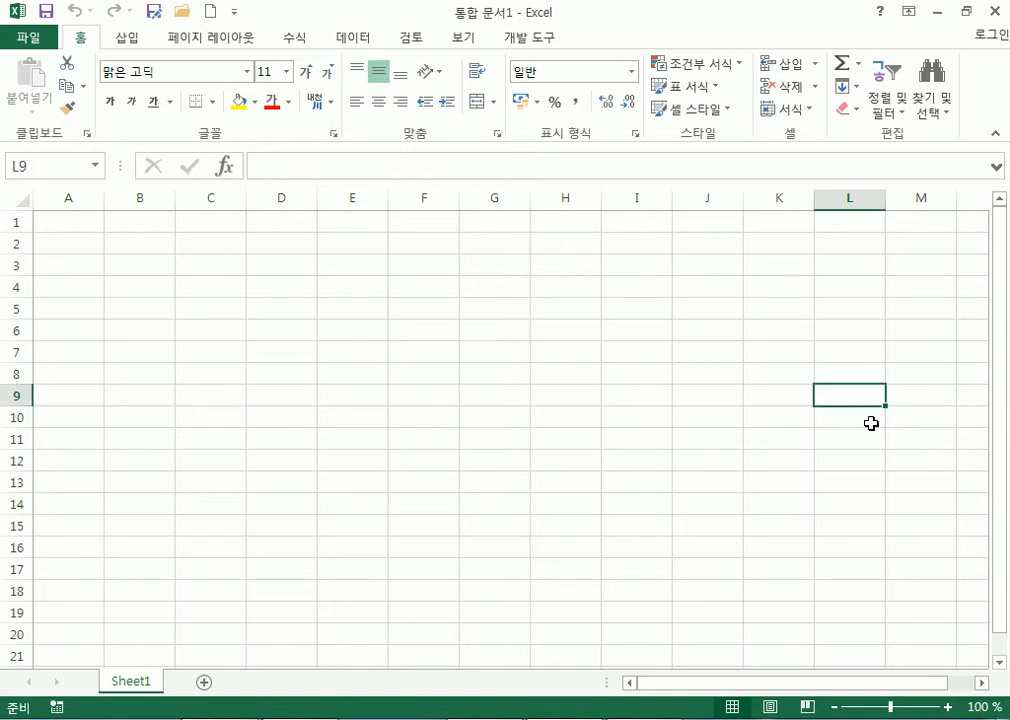
left_click(270, 313)
left_click(356, 484)
left_click(706, 462)
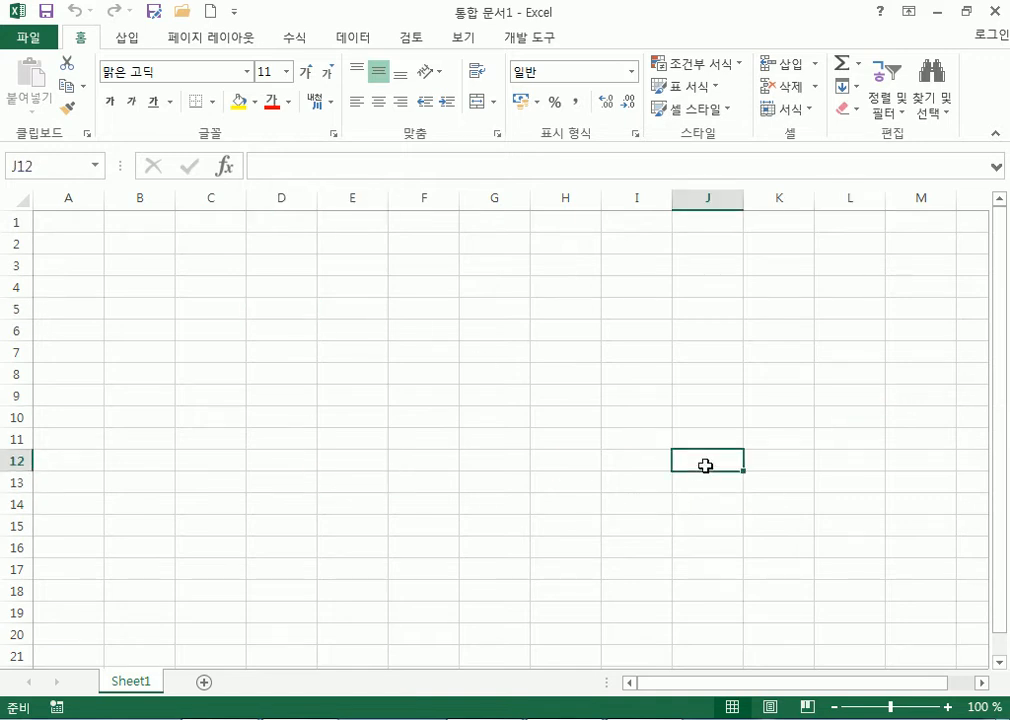
left_click(671, 308)
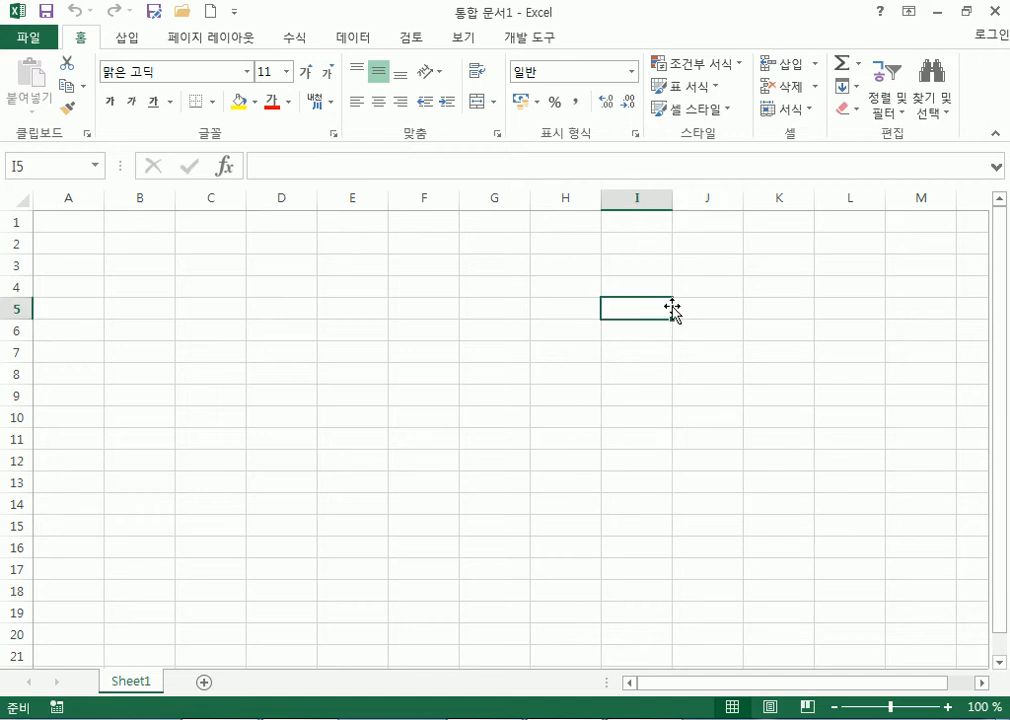
right_click(643, 718)
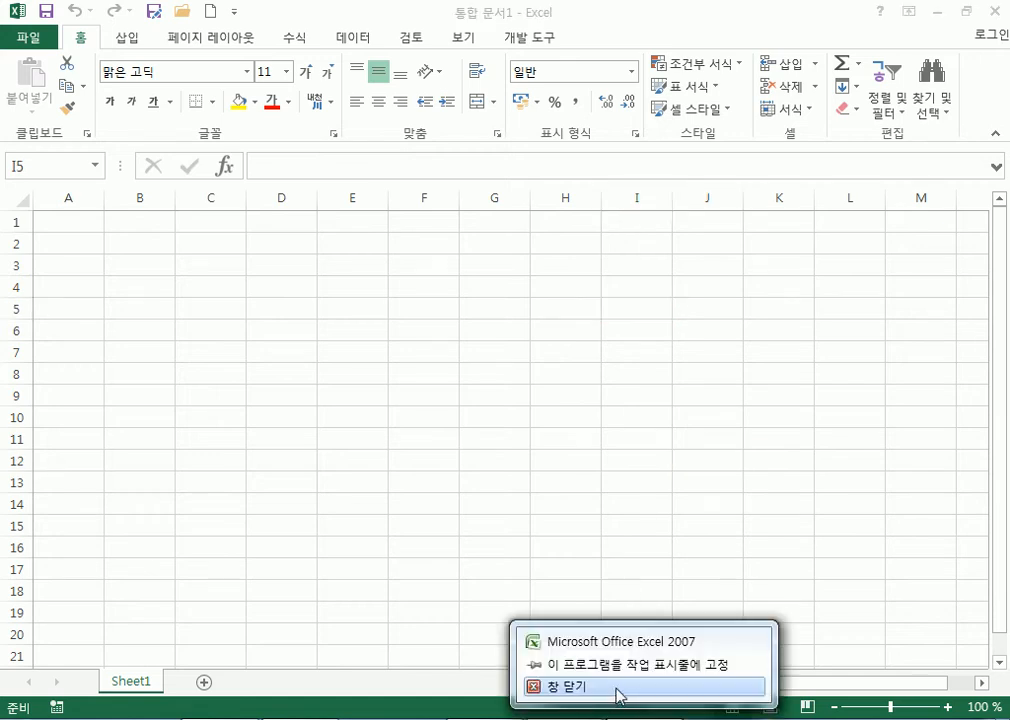
left_click(619, 692)
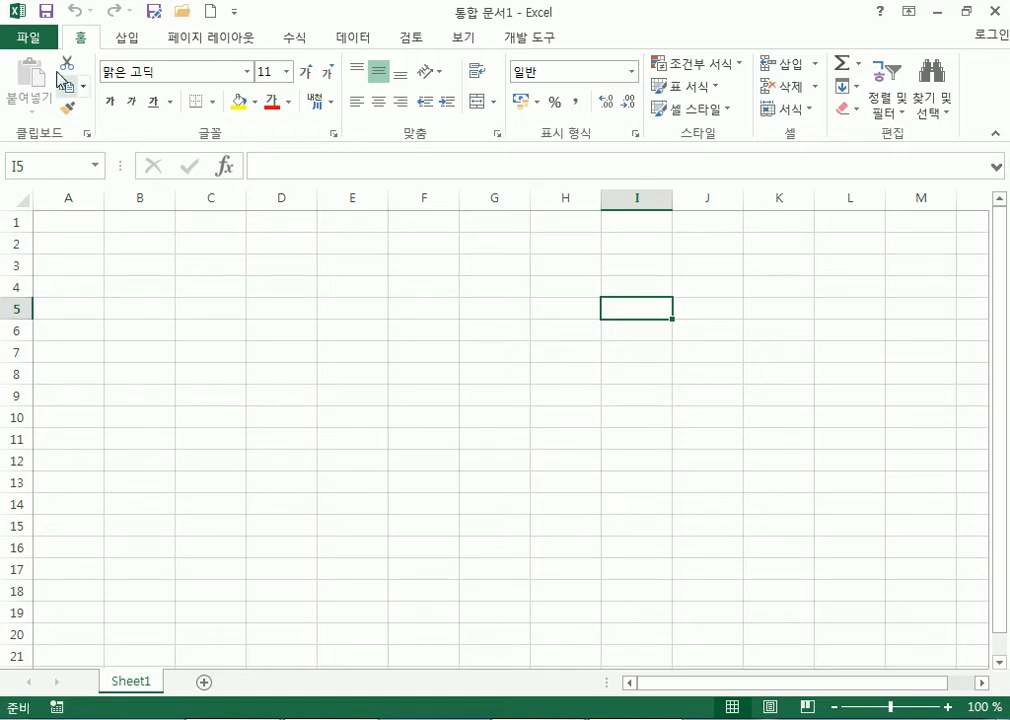
Visit the File backstage page and return to the worksheet, twice.
left_click(31, 46)
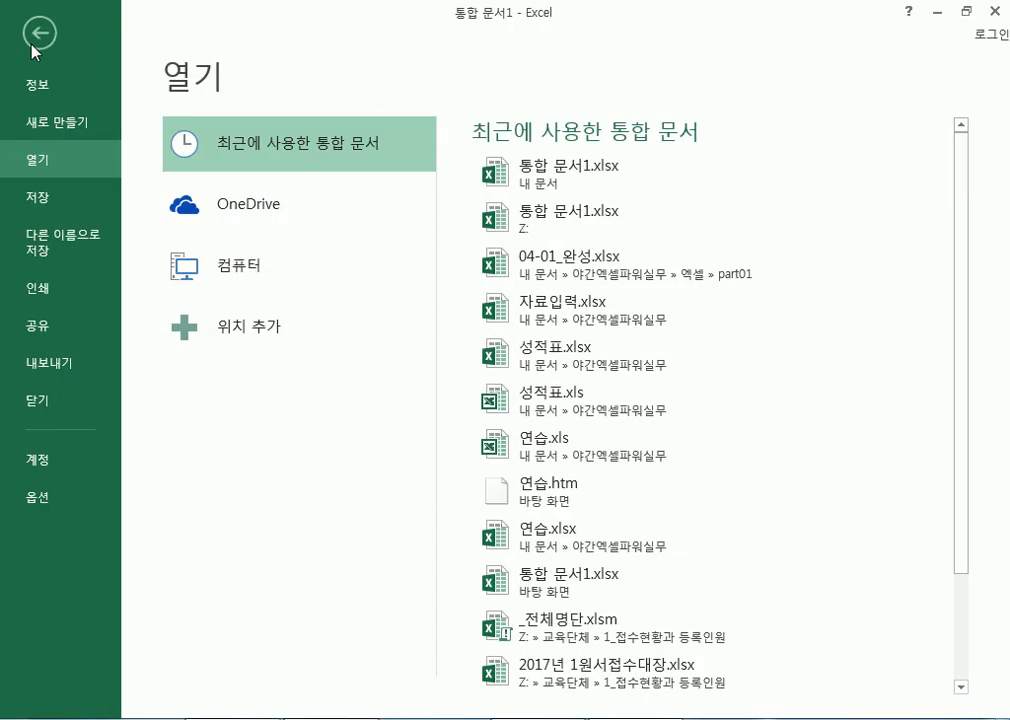
left_click(24, 35)
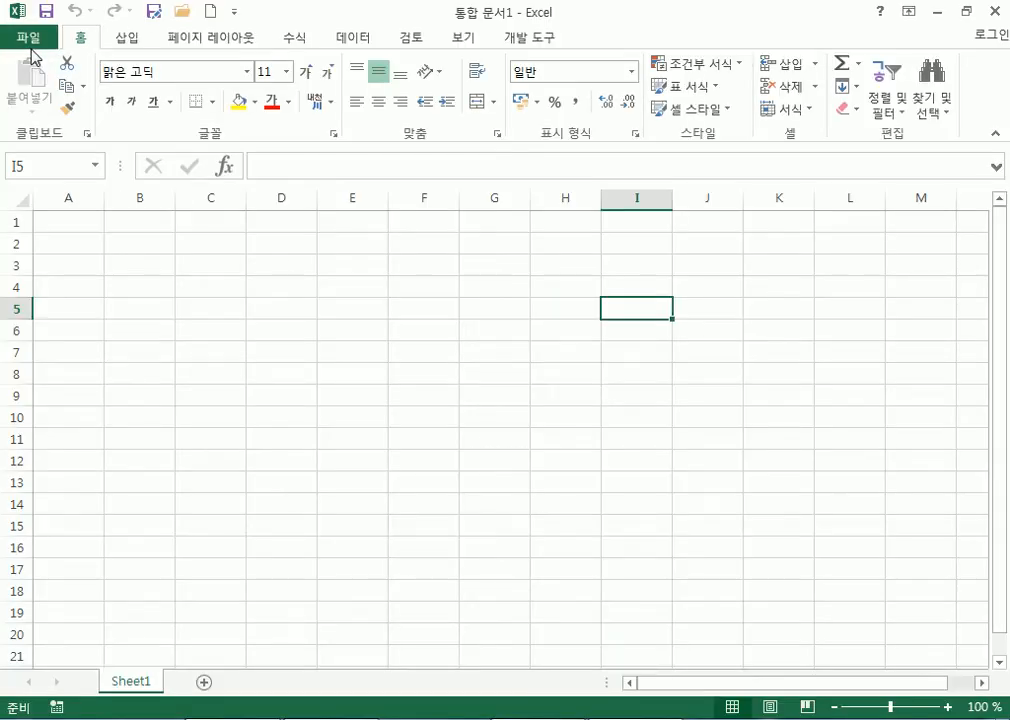
left_click(31, 52)
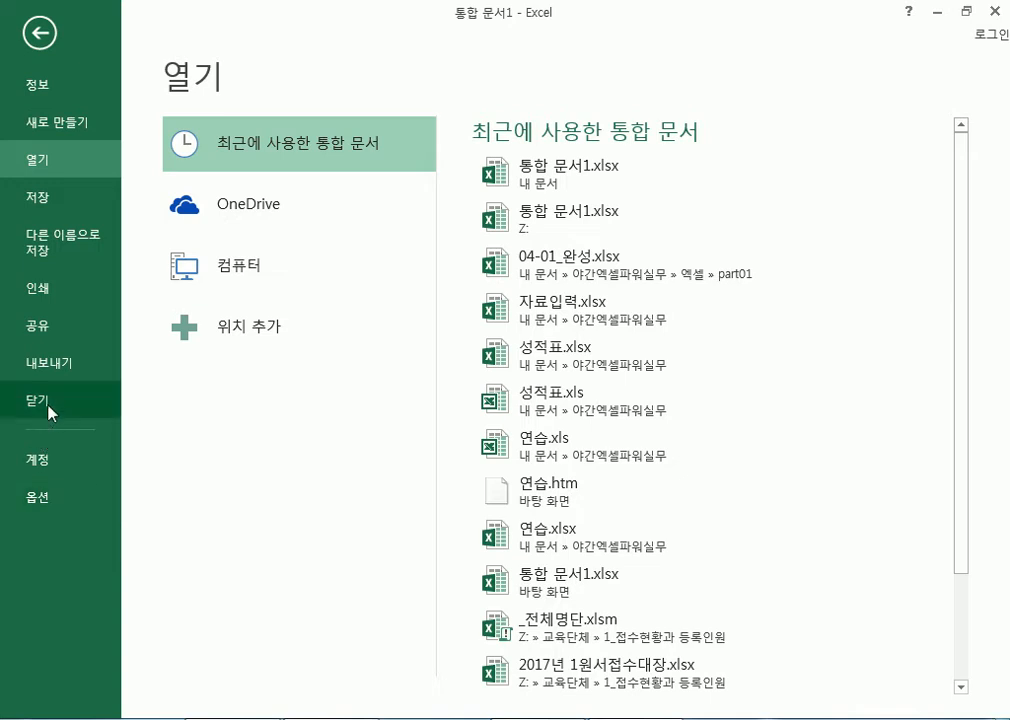
left_click(41, 35)
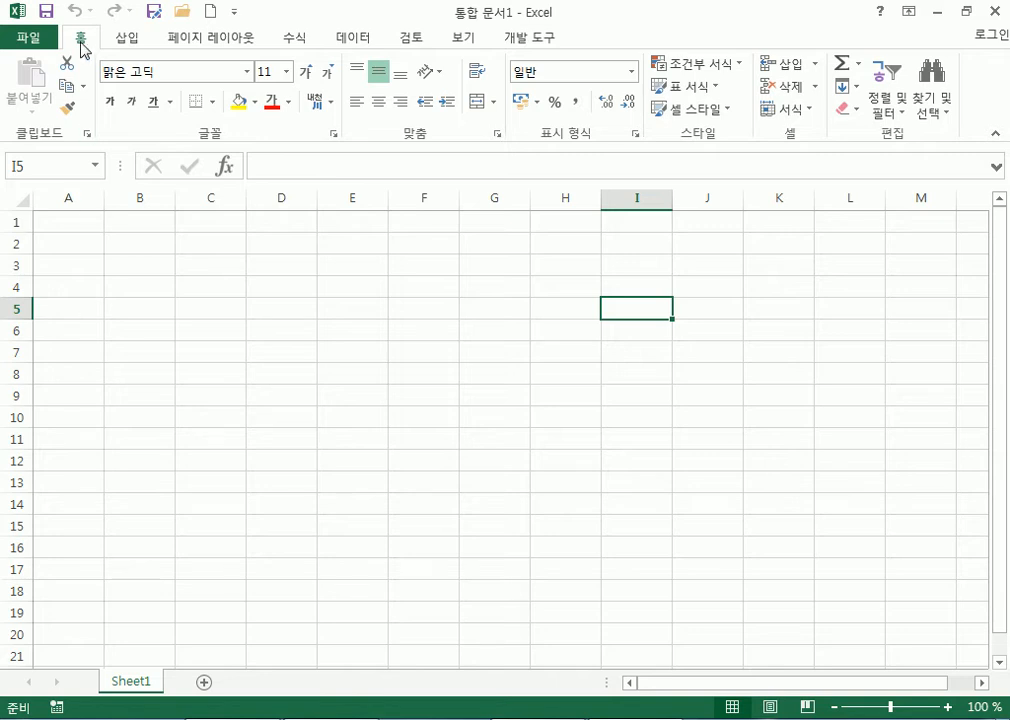
Browse the Insert, View and Developer ribbon tabs, then go to the File backstage page.
left_click(134, 43)
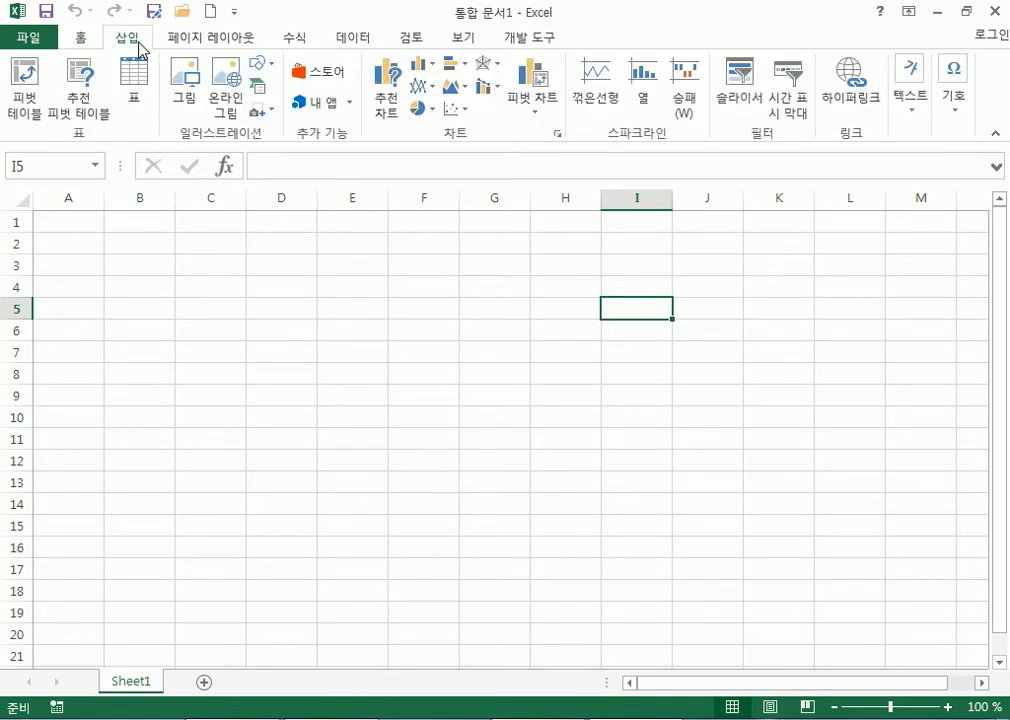
left_click(470, 39)
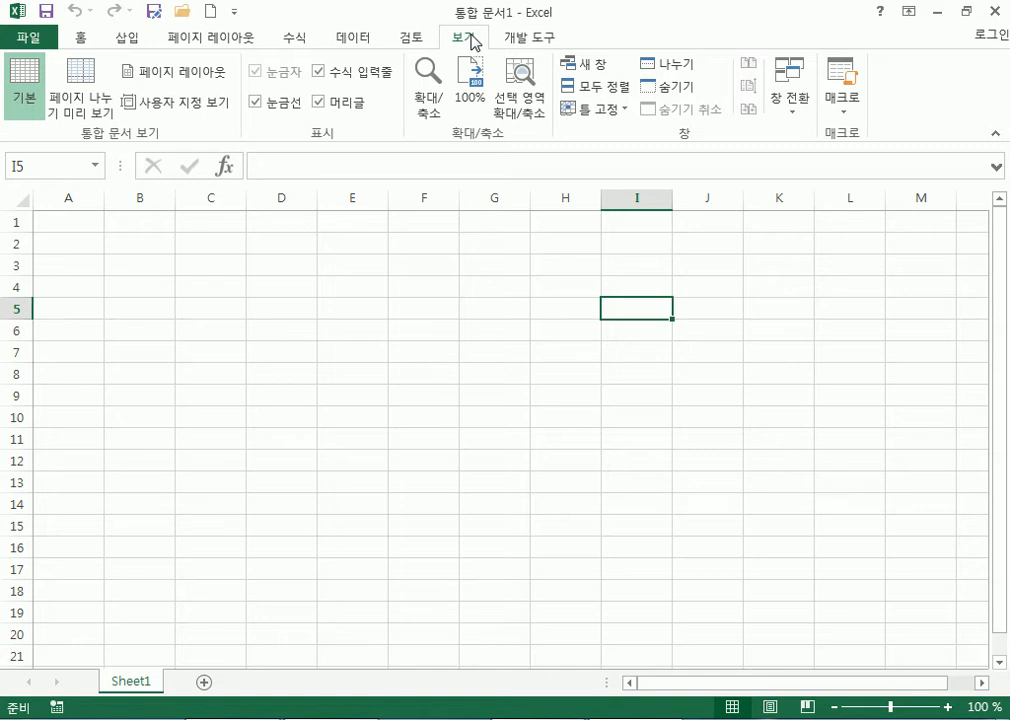
left_click(529, 40)
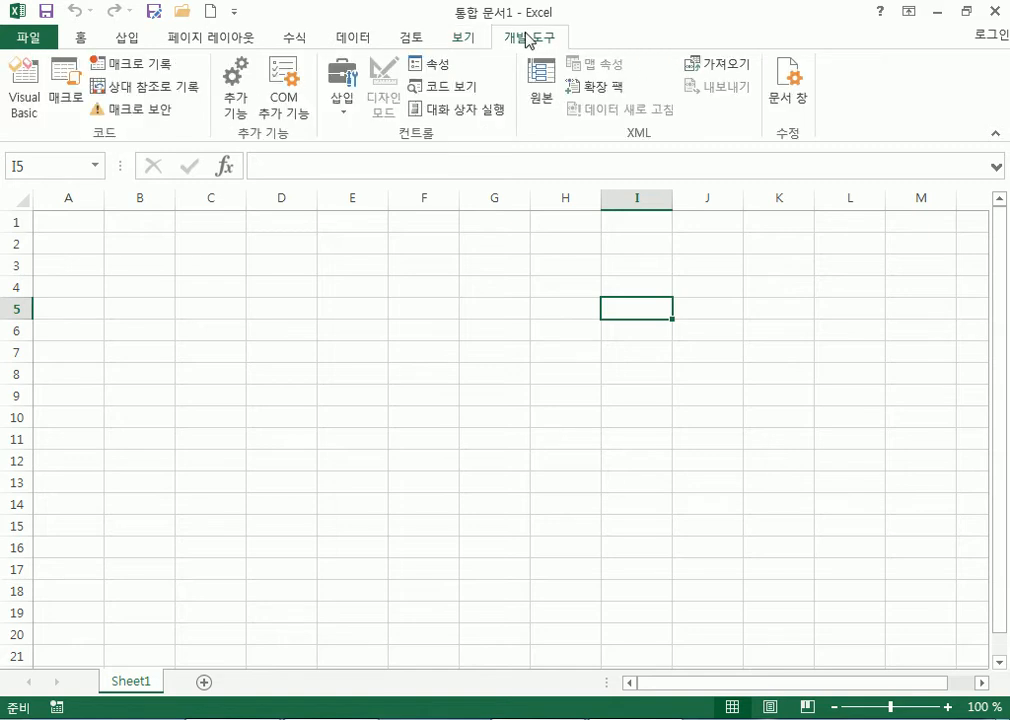
left_click(466, 42)
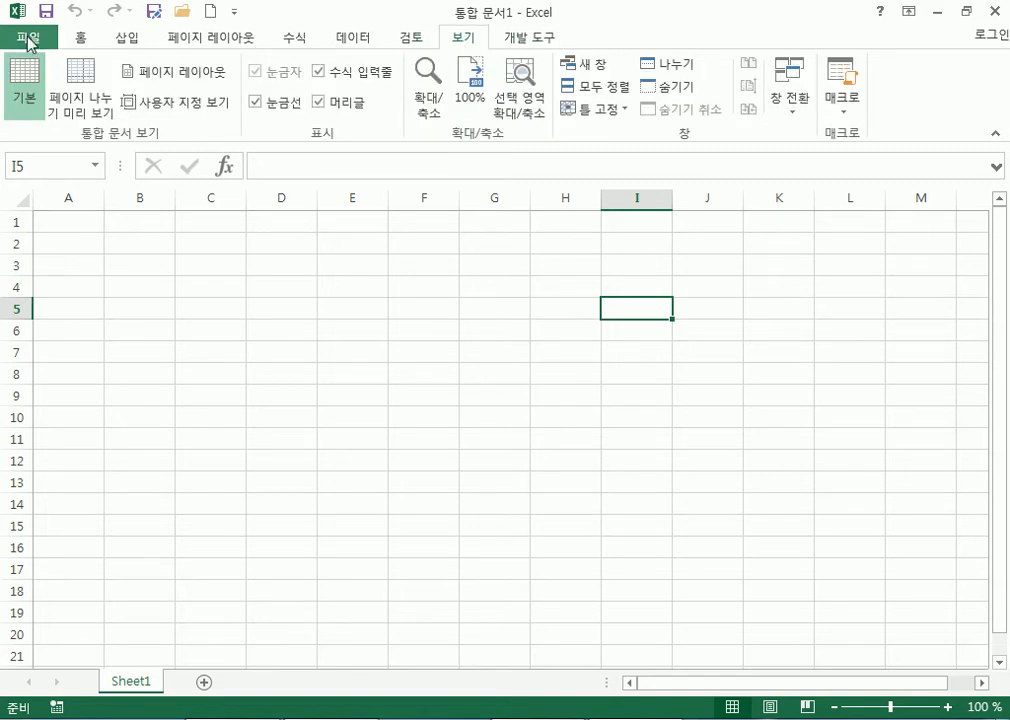
left_click(52, 40)
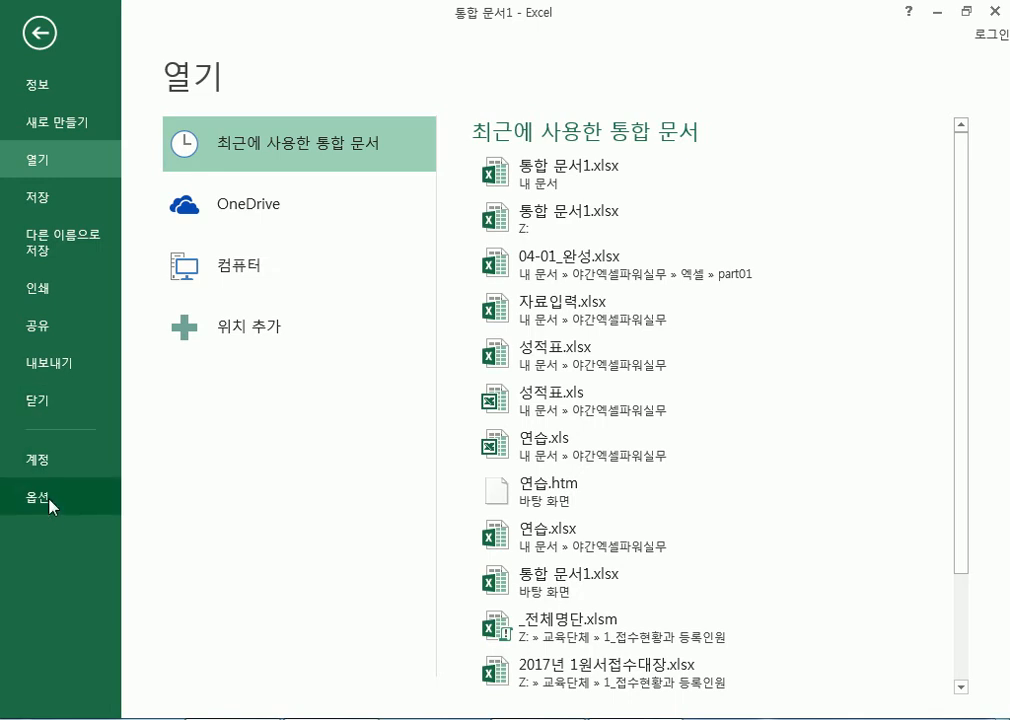
Remove the 개발 도구 (Developer) tab from the ribbon via Customize Ribbon and confirm.
key("Escape")
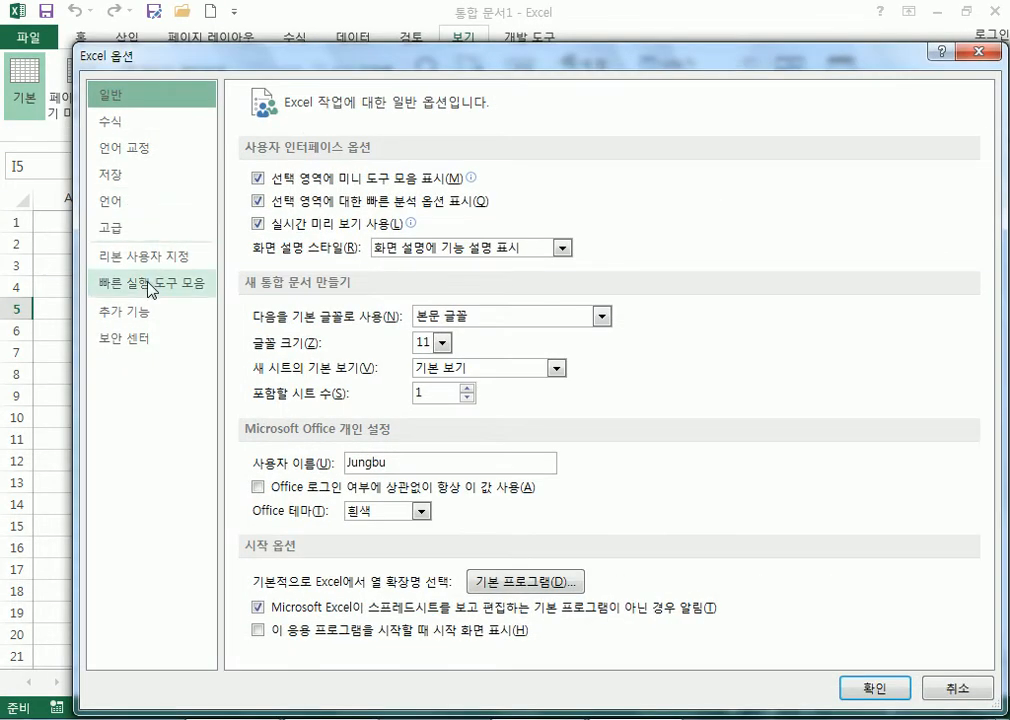
left_click(144, 258)
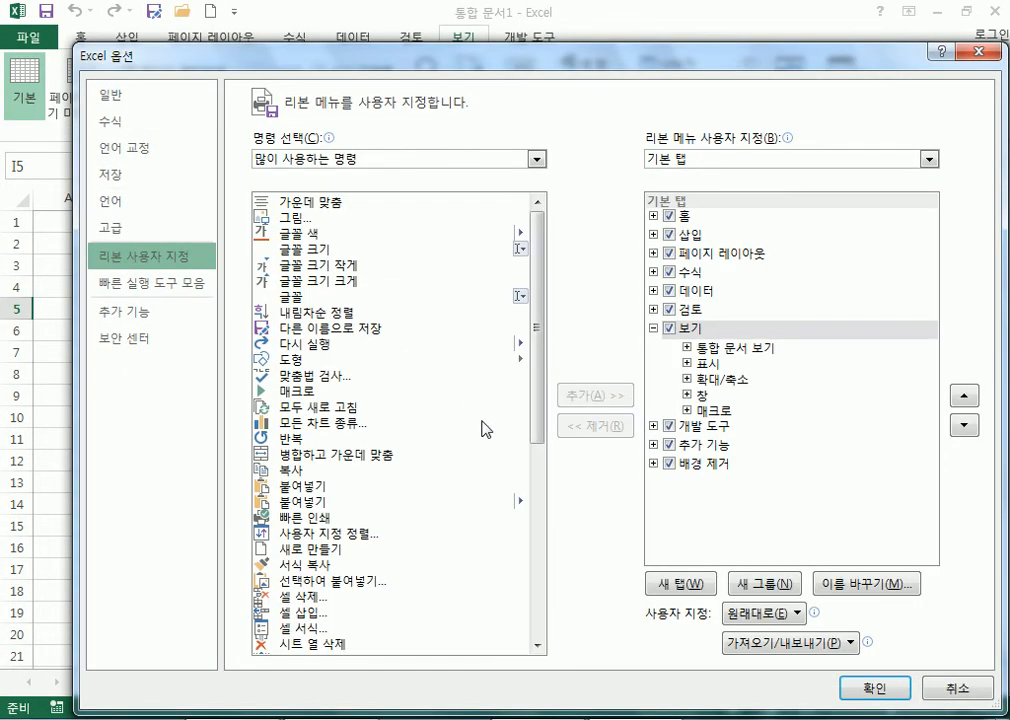
left_click(668, 426)
left_click(857, 680)
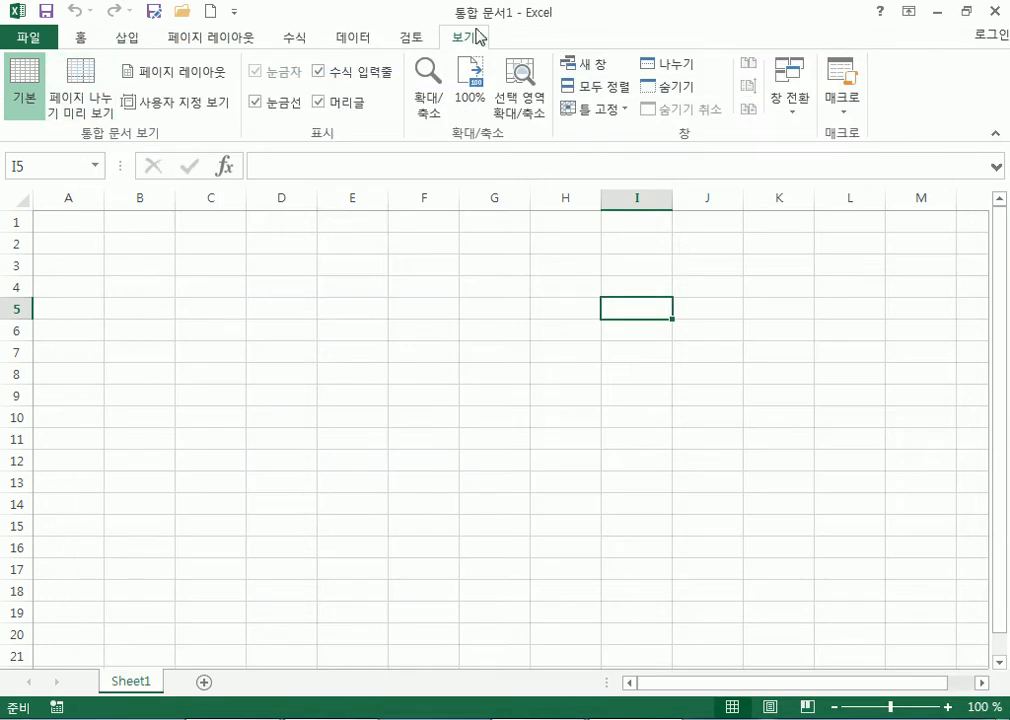
Browse the 홈, 삽입 and 보기 ribbon tabs.
left_click(80, 38)
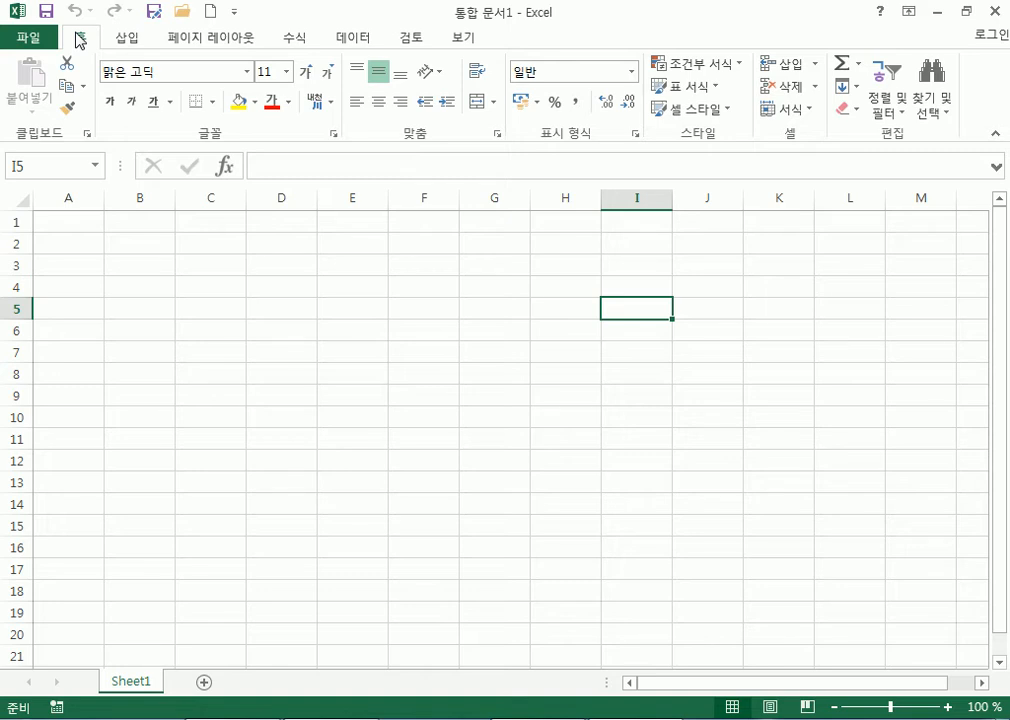
left_click(127, 40)
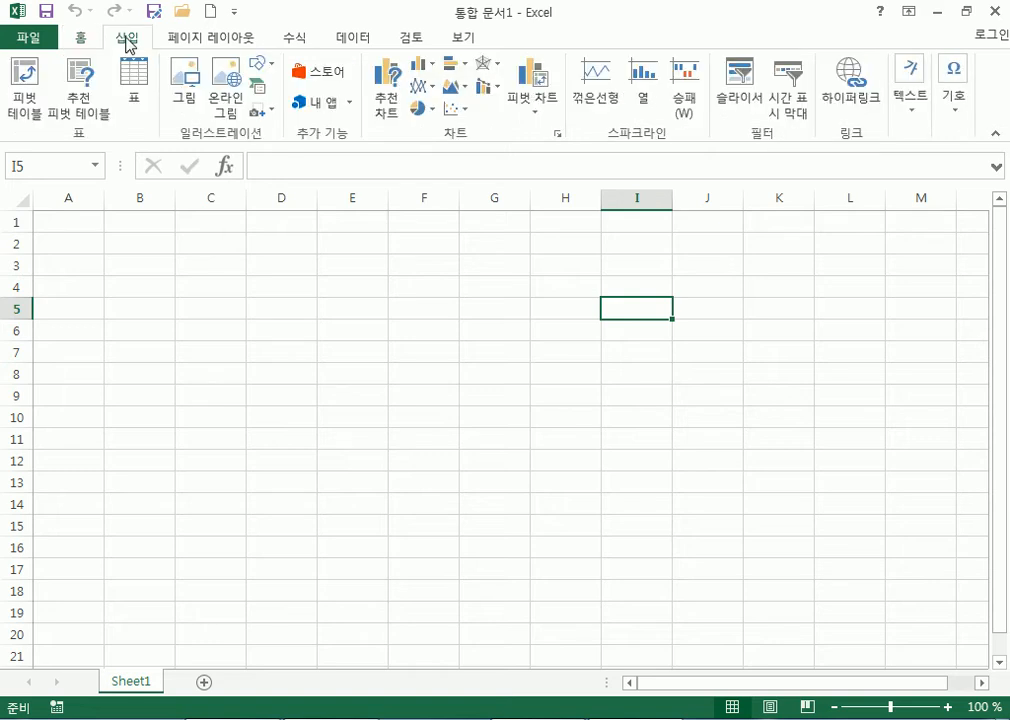
left_click(460, 40)
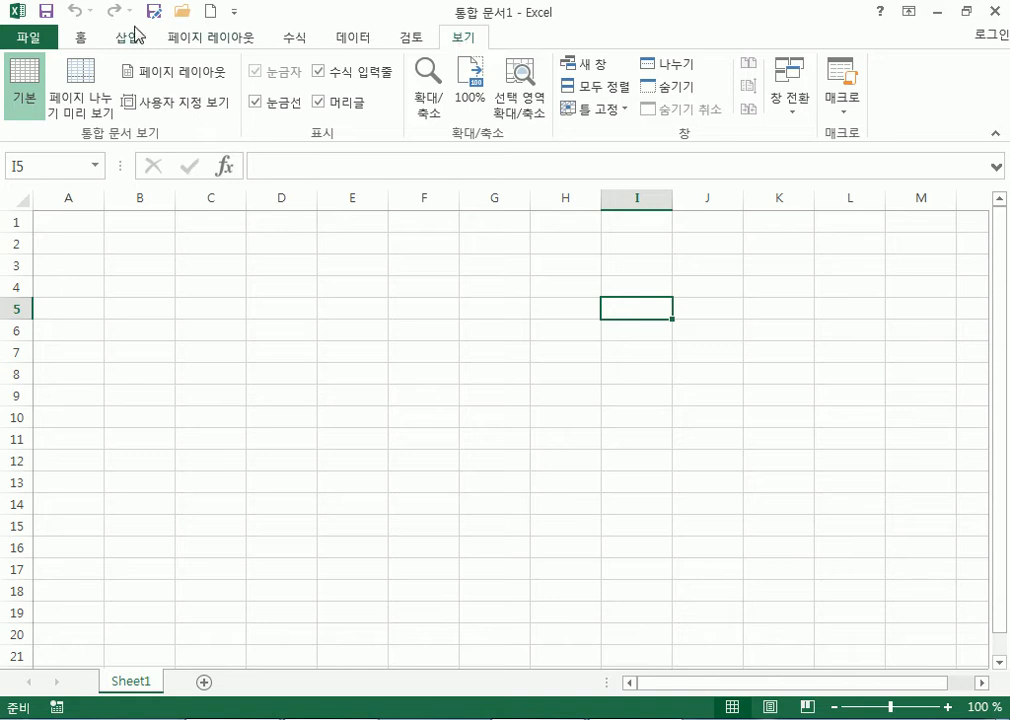
Switch to the 홈 (Home) ribbon tab.
left_click(81, 40)
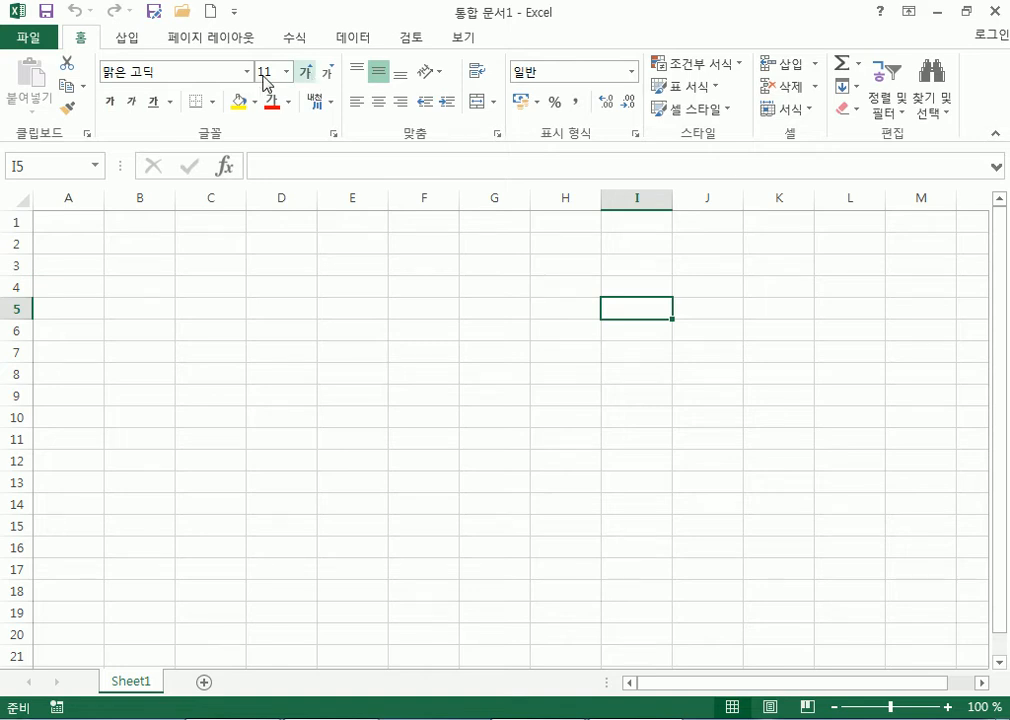
Enlarge cell I5's font size up to 26, then shrink it back to 11.
left_click(308, 76)
left_click(308, 76)
left_click(308, 76)
left_click(308, 76)
left_click(308, 76)
left_click(308, 76)
left_click(308, 76)
left_click(308, 76)
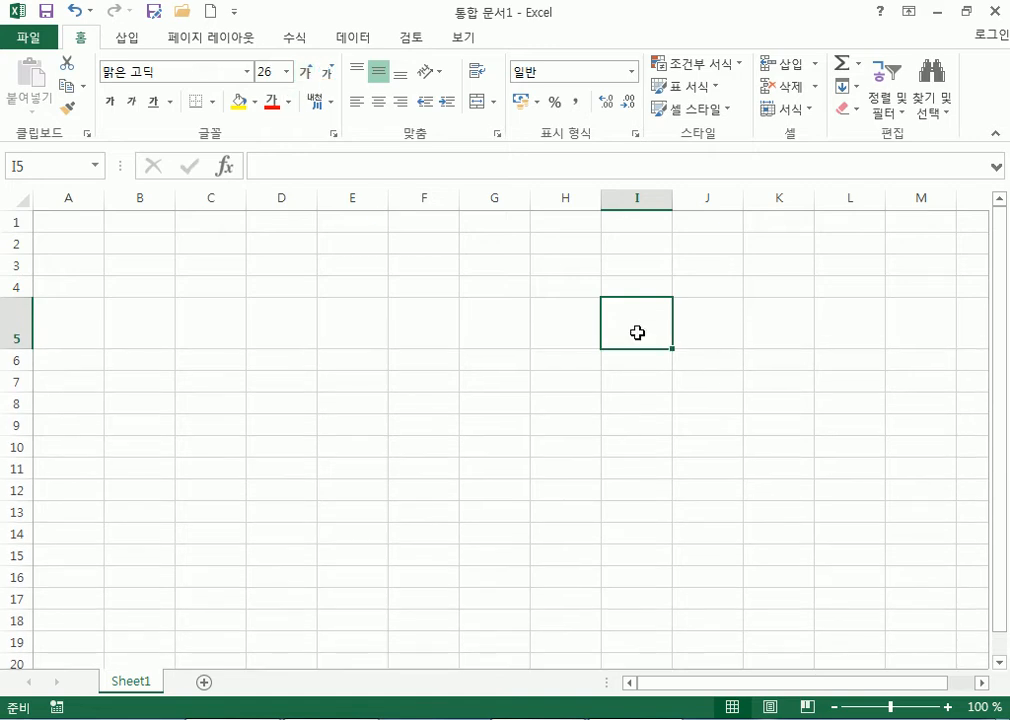
left_click(329, 74)
left_click(329, 74)
left_click(329, 74)
left_click(329, 74)
left_click(329, 74)
left_click(329, 74)
left_click(329, 74)
left_click(329, 74)
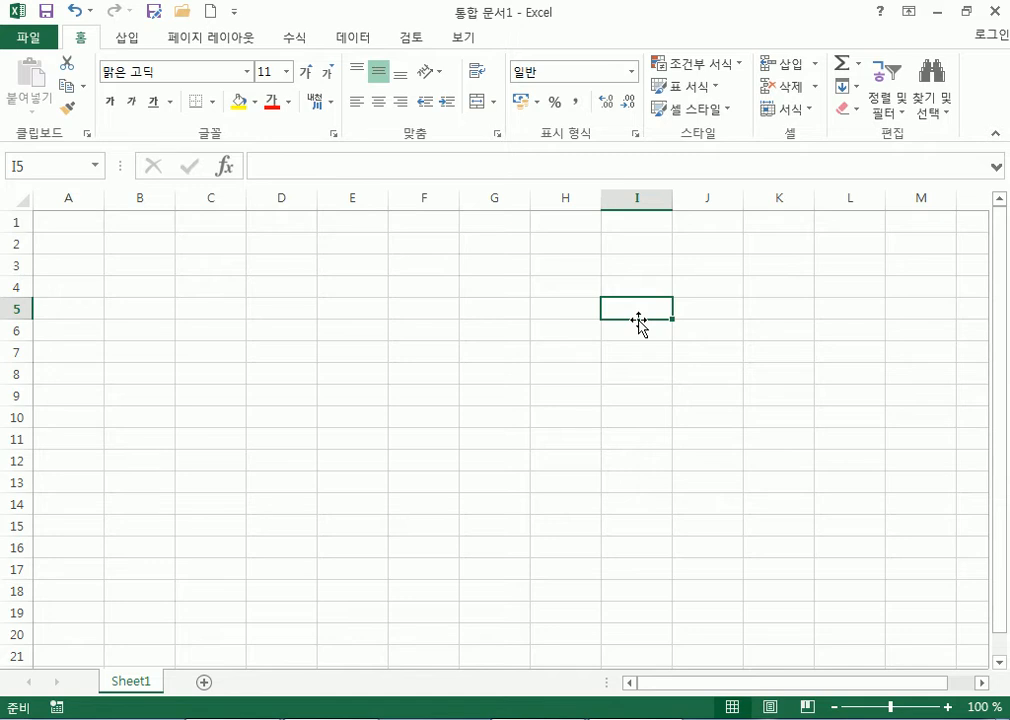
Apply the HY나무B font to I5, enter sdfds there, and select I6.
left_click(248, 73)
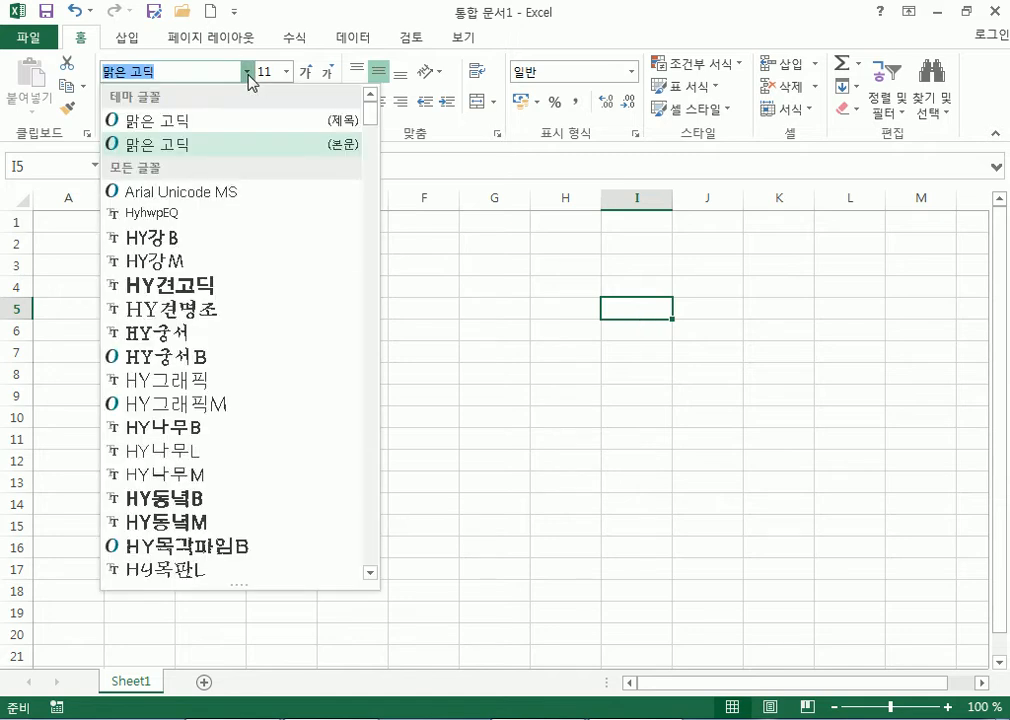
left_click(200, 428)
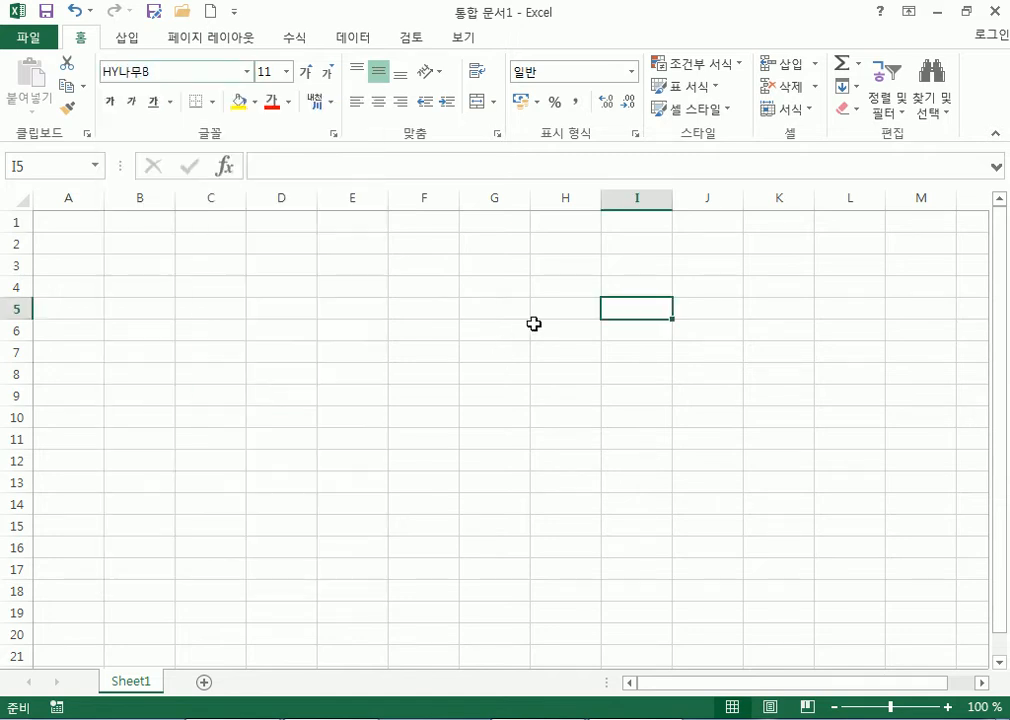
type("sdfds")
left_click(667, 372)
left_click(632, 336)
Enter 'sddv' in cell I6, then select E5 and return to A1.
type("sddv")
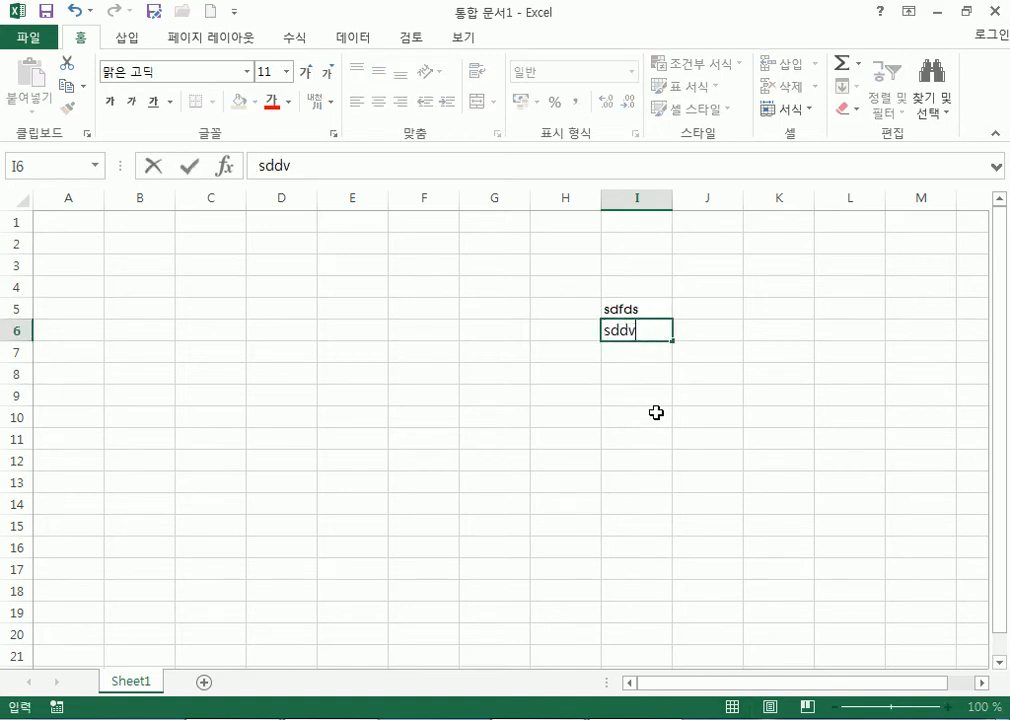
left_click(655, 410)
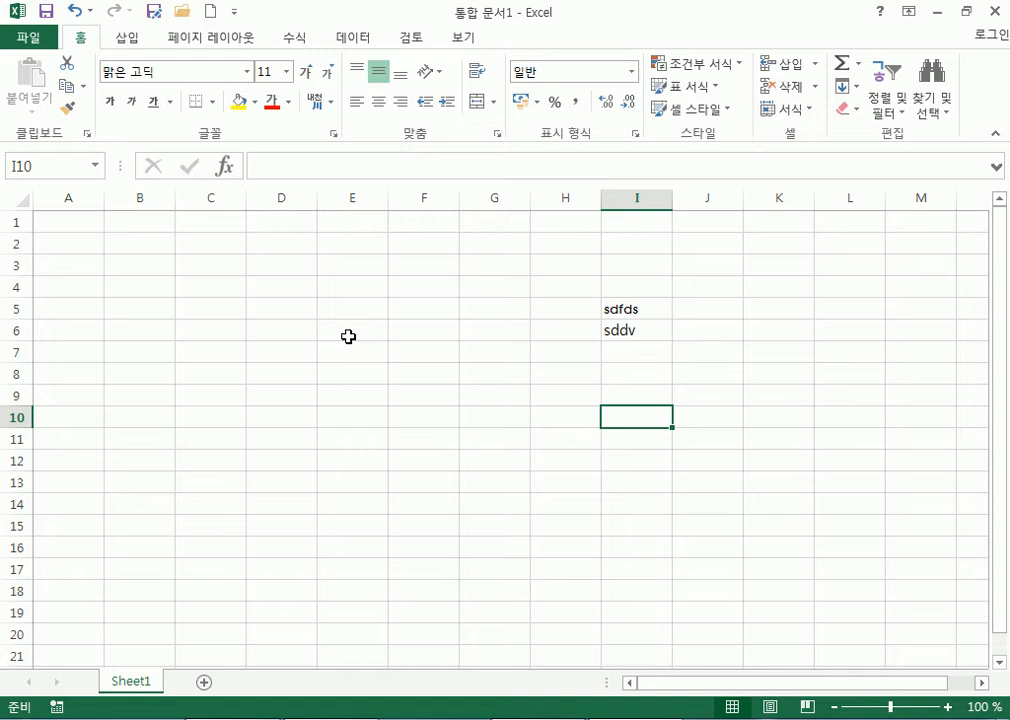
left_click(334, 307)
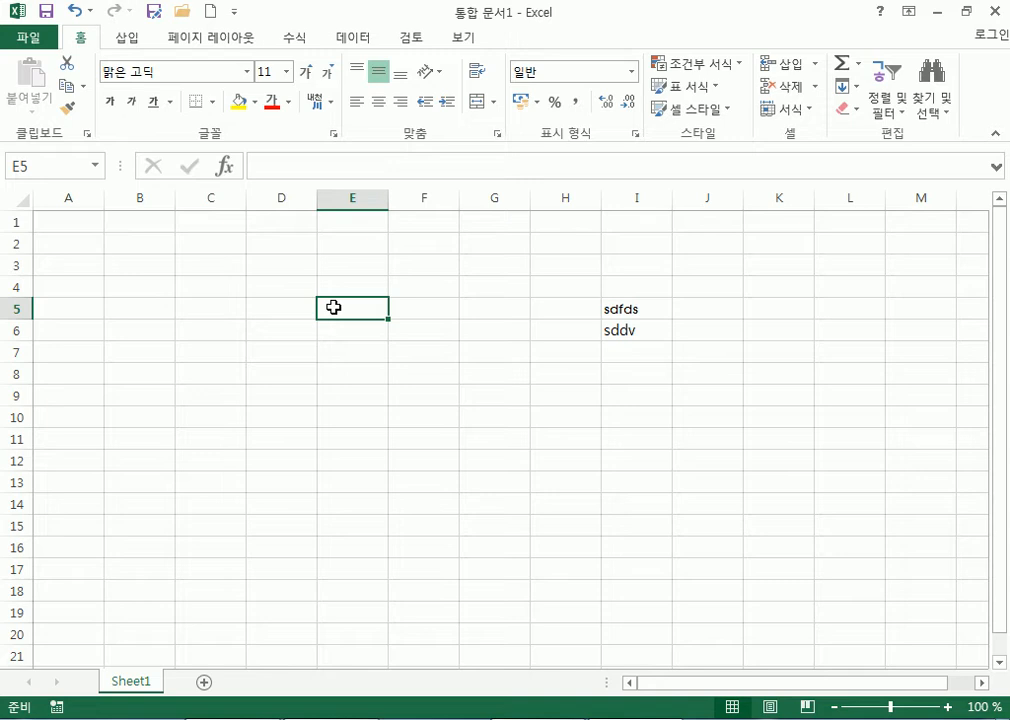
left_click(89, 223)
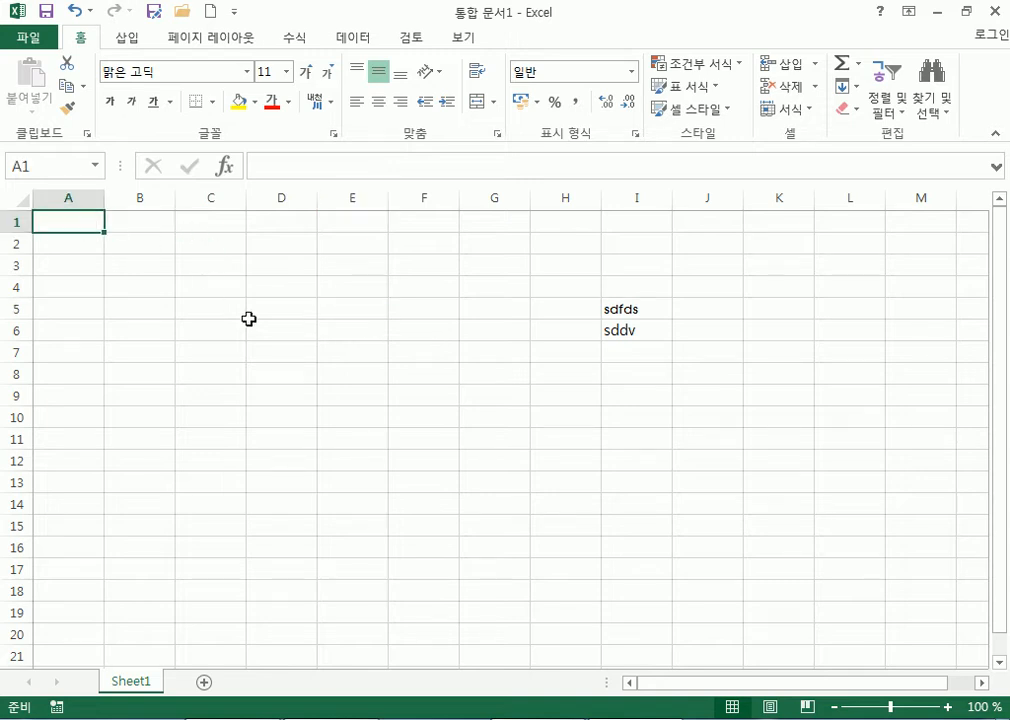
Open the New page of the File backstage to show the workbook templates.
left_click(35, 37)
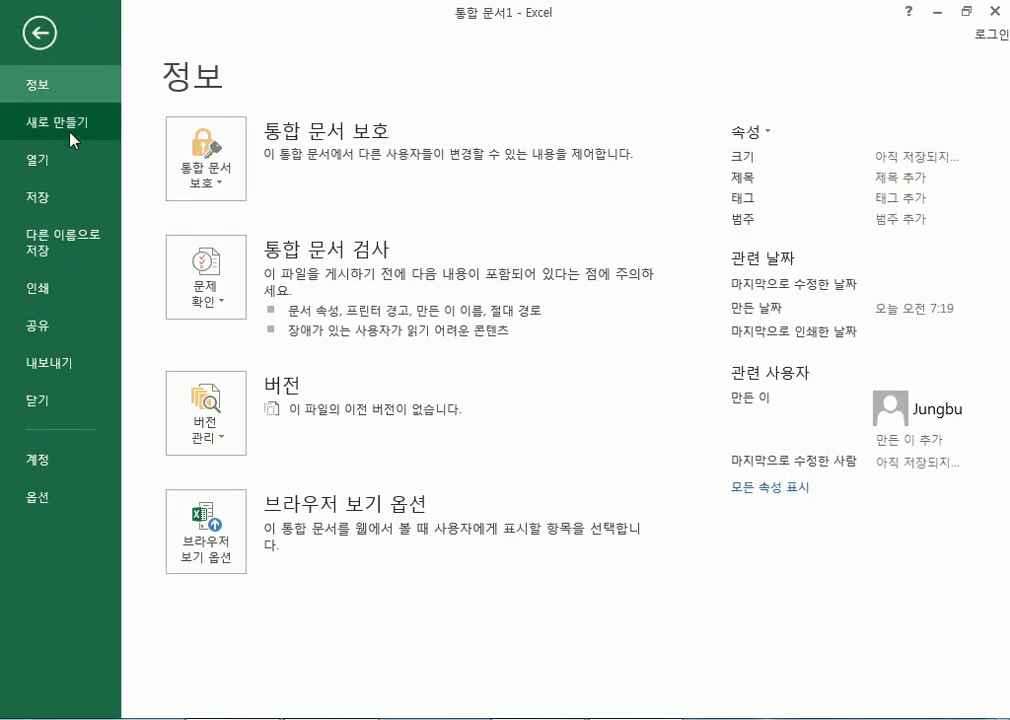
left_click(40, 35)
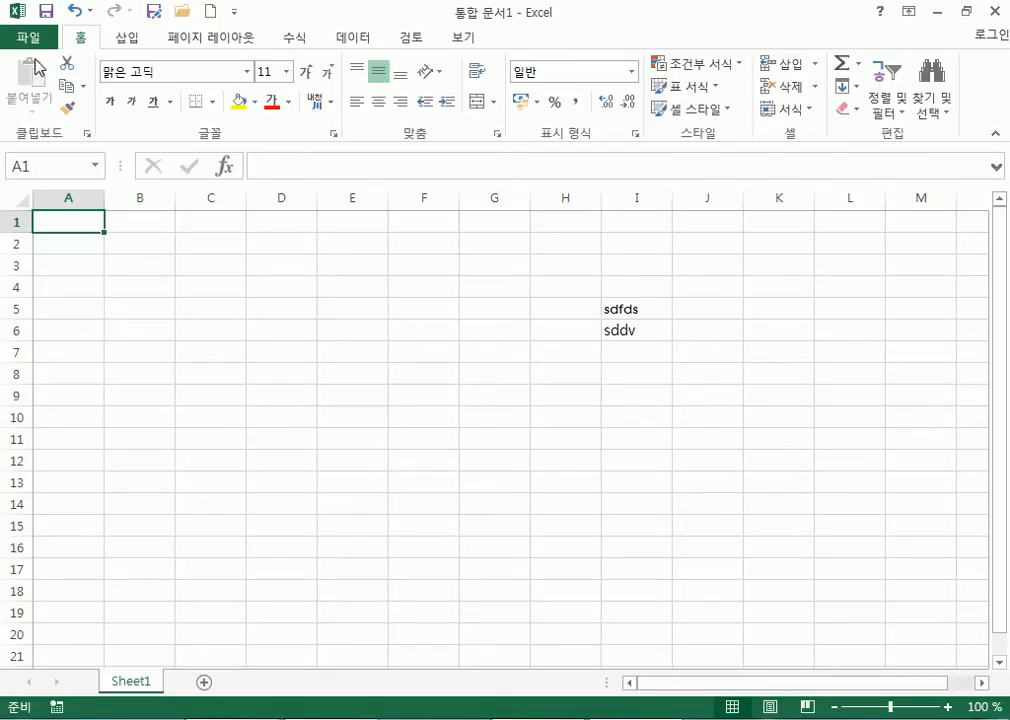
left_click(36, 36)
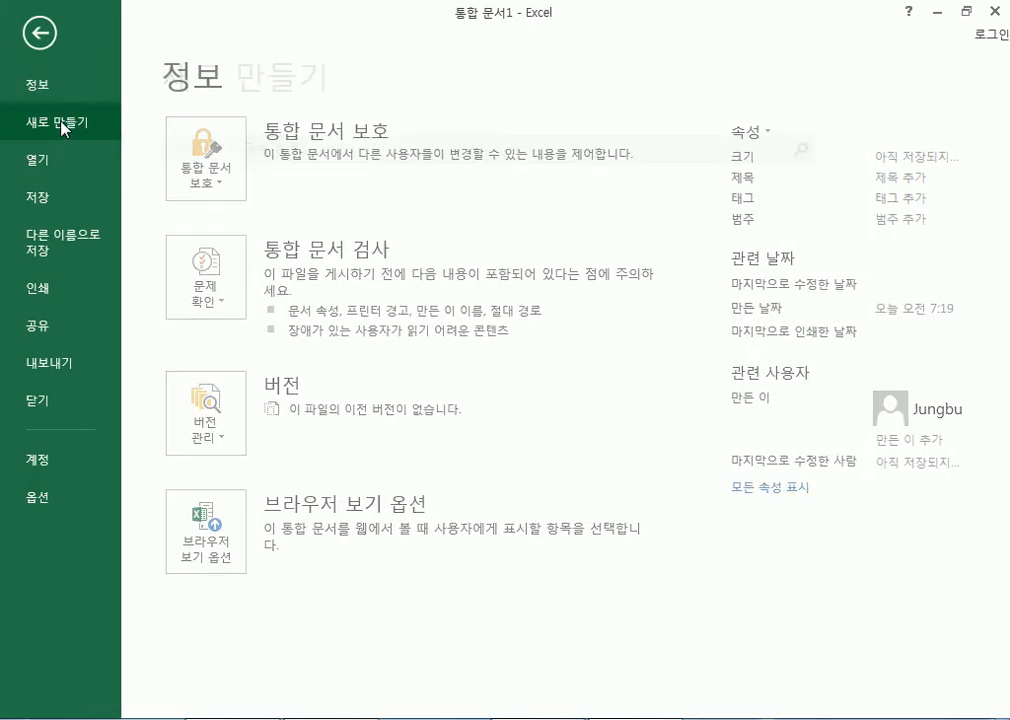
left_click(61, 125)
Browse the template gallery (청구 송장, 가족 예산, 임신 달력) and select the online search box.
scroll(897, 471, "down", 5)
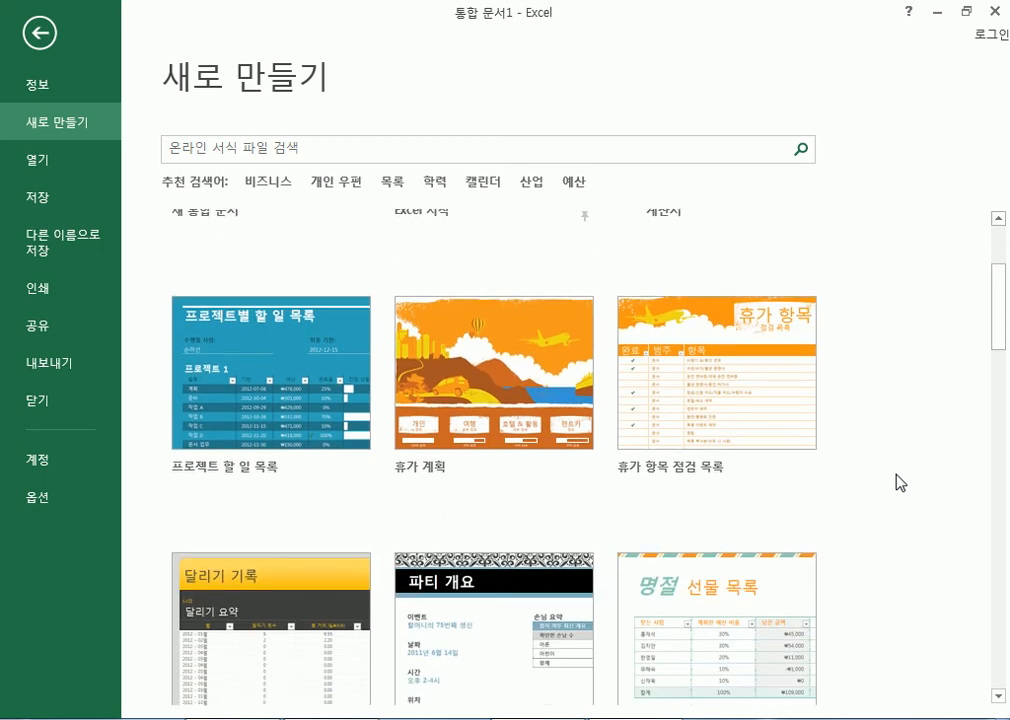
scroll(640, 490, "down", 2)
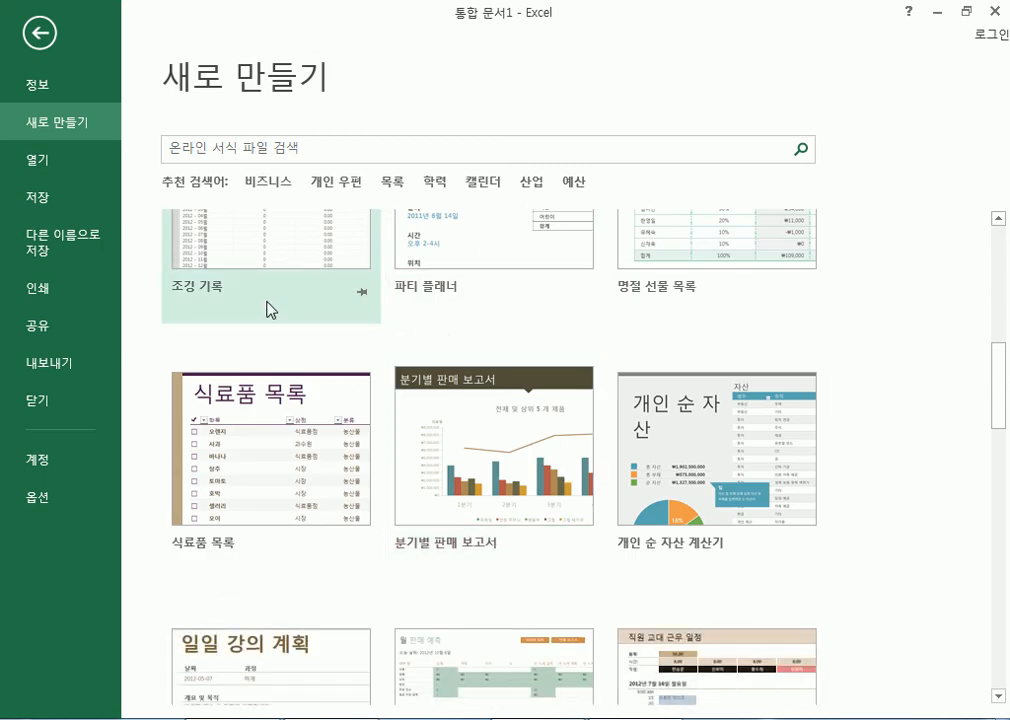
scroll(235, 298, "up", 1)
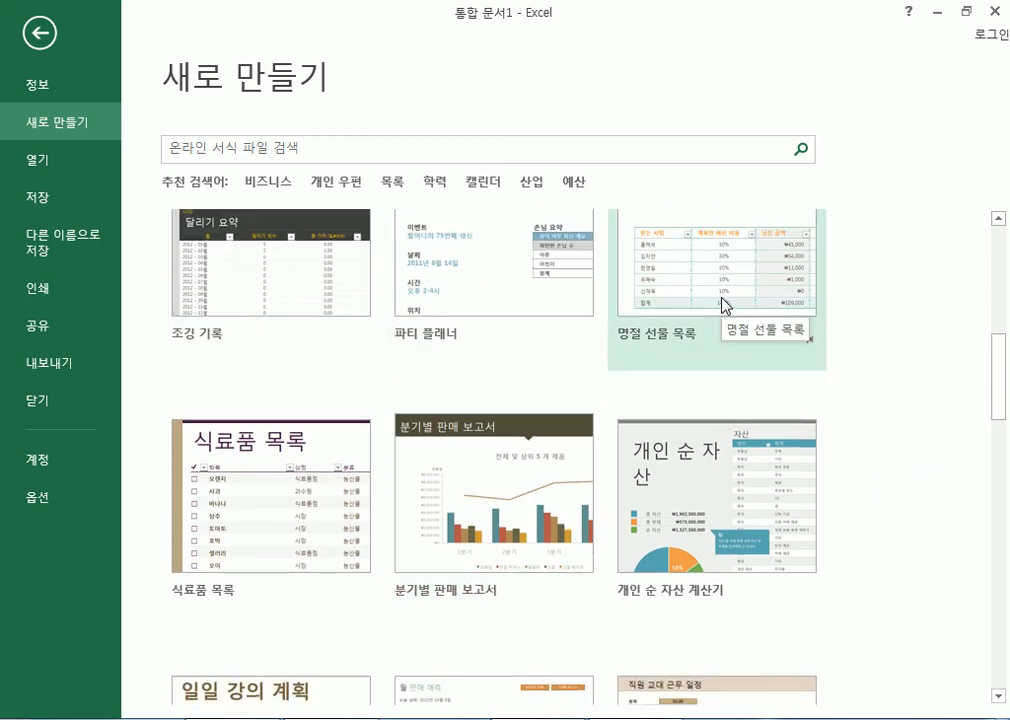
scroll(722, 315, "down", 1)
scroll(725, 310, "down", 1)
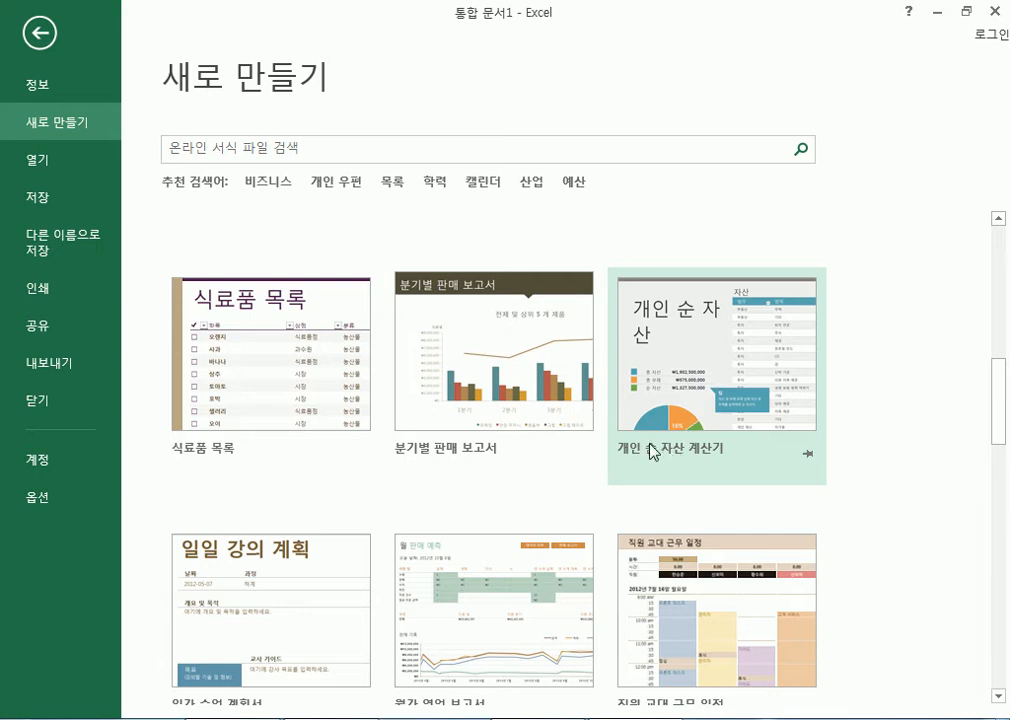
scroll(650, 445, "down", 6)
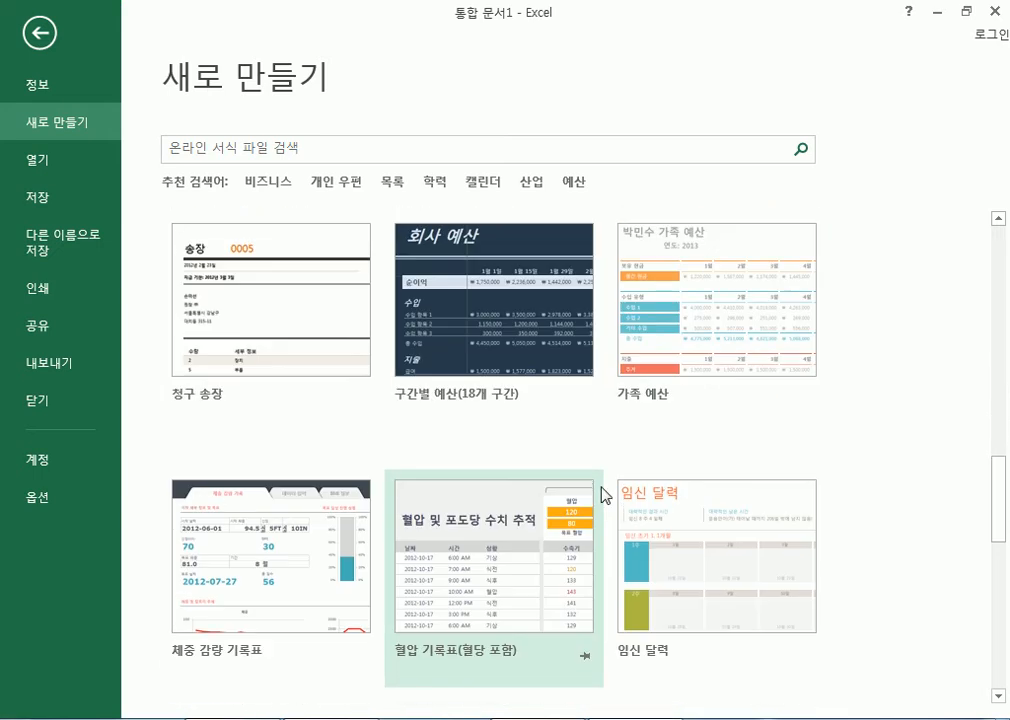
scroll(545, 383, "up", 1)
left_click(252, 151)
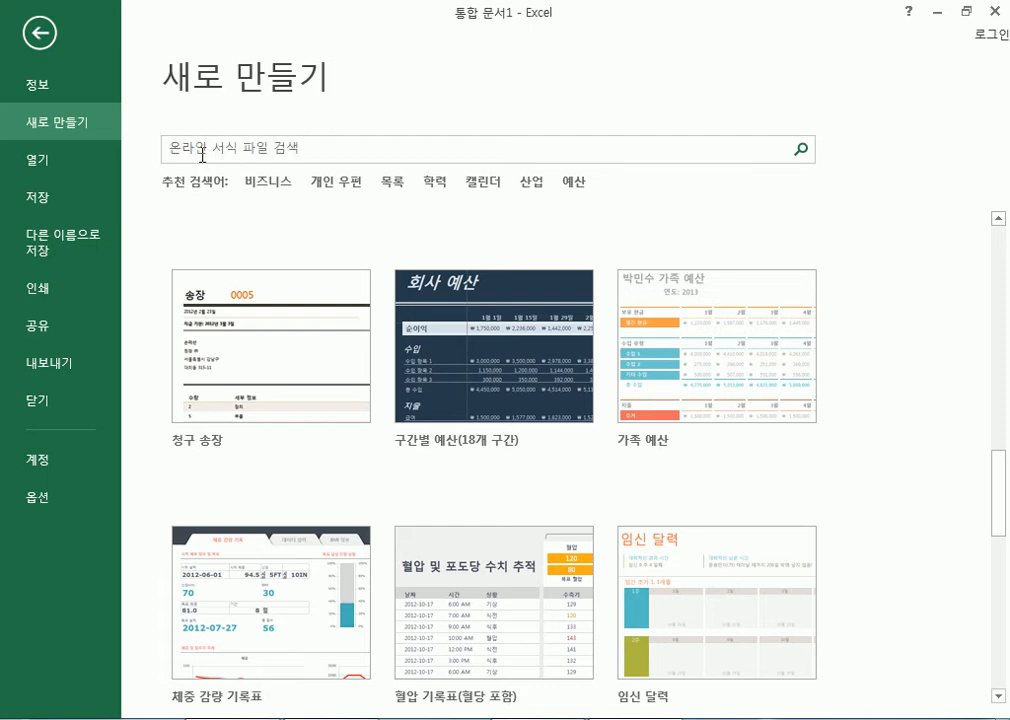
Search online templates for 가계부 and create a workbook from the 일반 가계부 template.
left_click(203, 150)
type("rkr")
key("BackSpace")
key("BackSpace")
key("BackSpace")
type("계부")
key("Return")
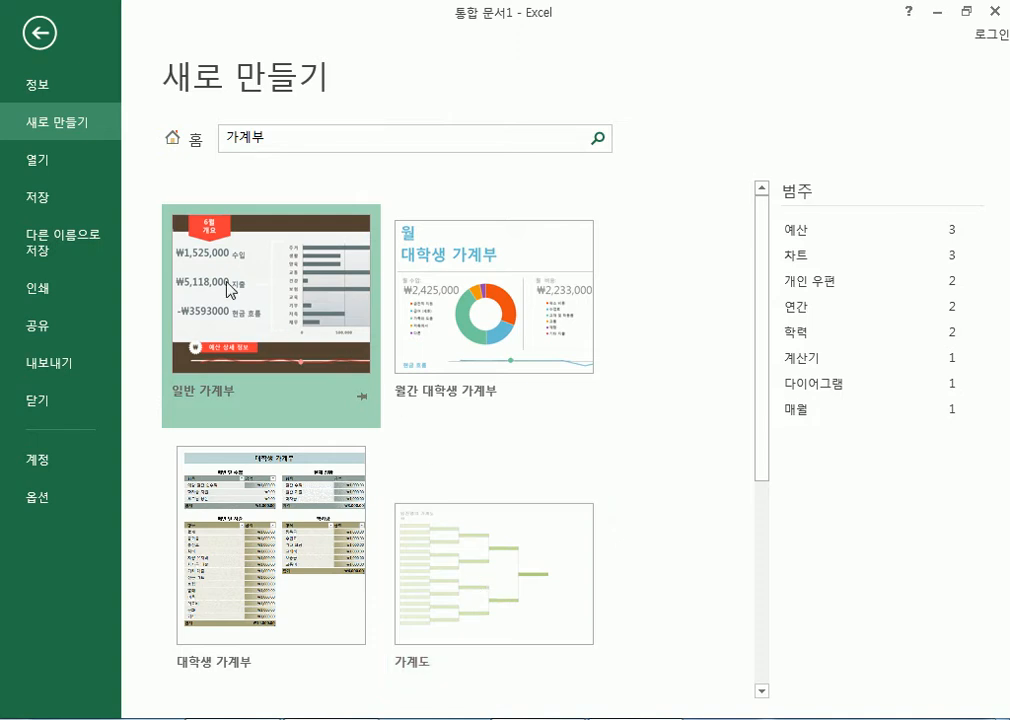
left_click(279, 314)
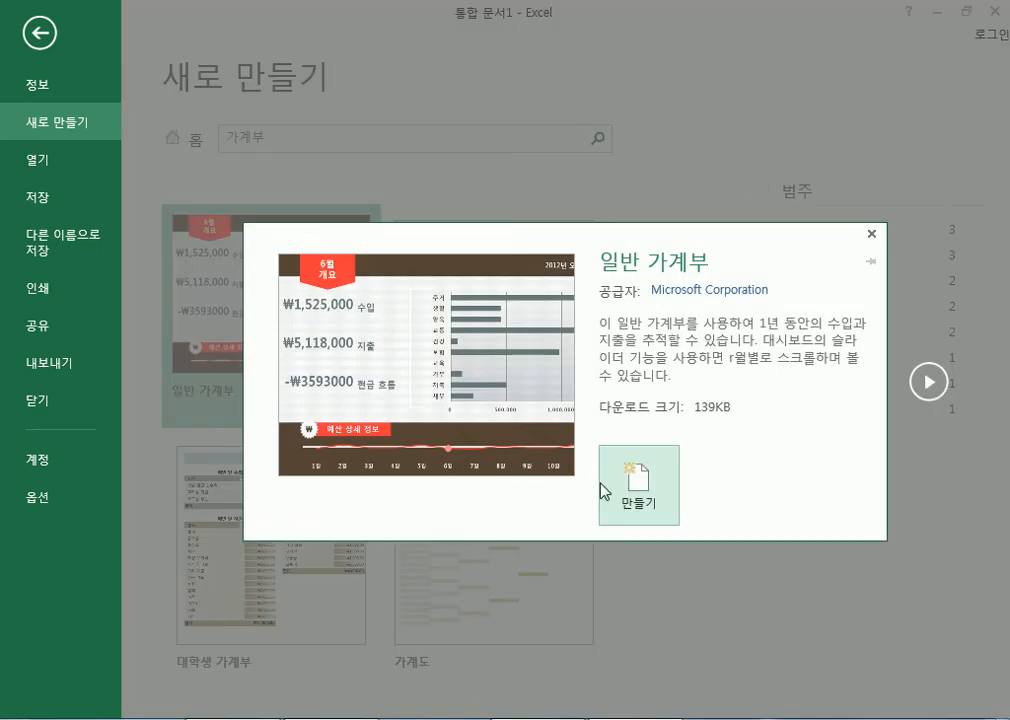
left_click(626, 492)
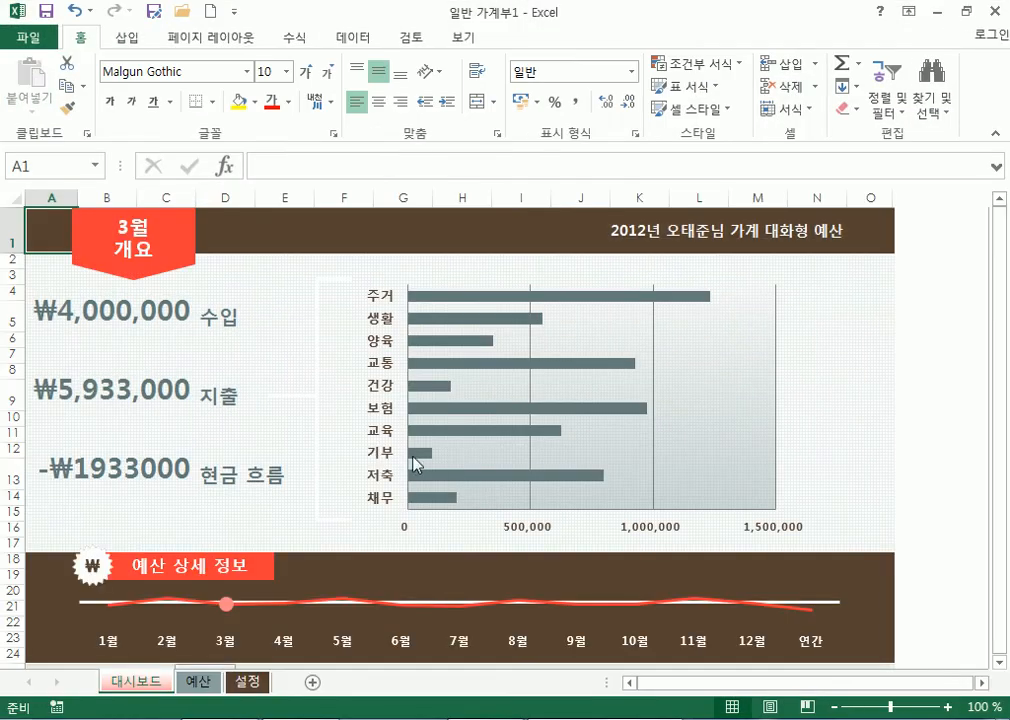
On the 설정 sheet, change the B1 budget title's year from 2012 to 2017.
scroll(478, 515, "down", 4)
left_click(690, 240)
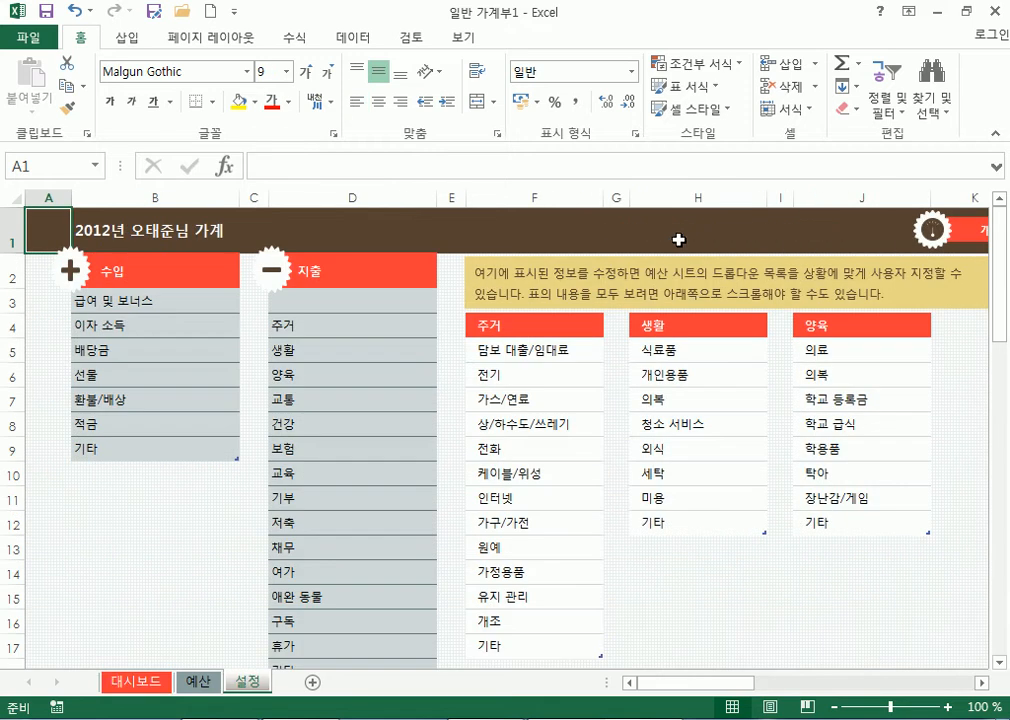
left_click(150, 230)
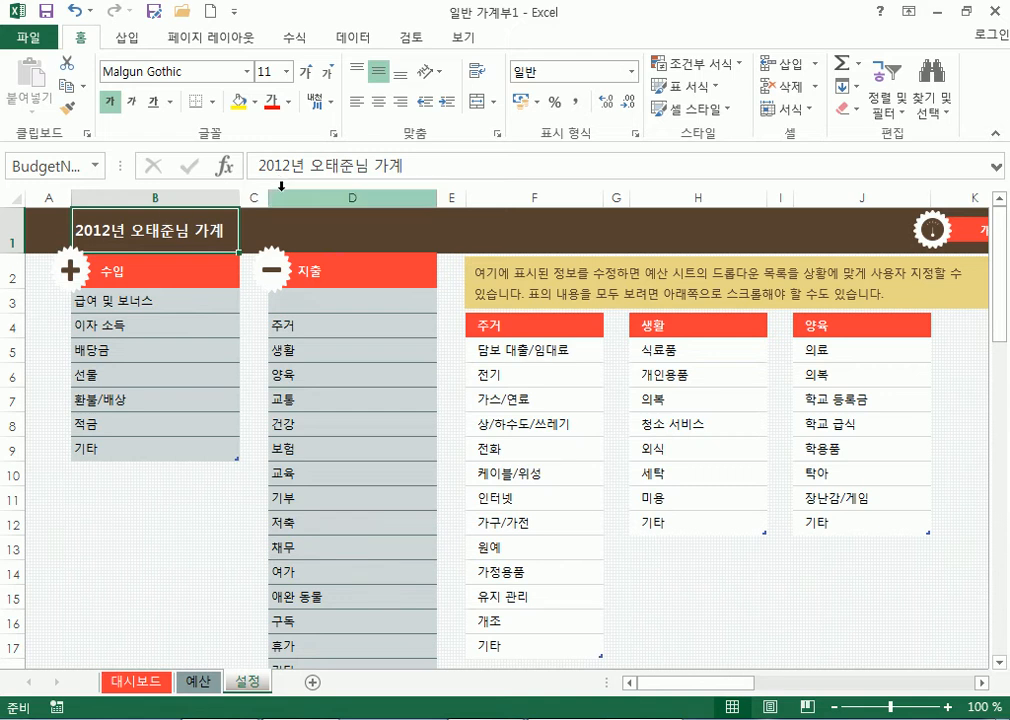
left_click(290, 167)
key("BackSpace")
type("7")
Replace the owner's name in the budget title and commit it.
left_click_drag(302, 166, 349, 166)
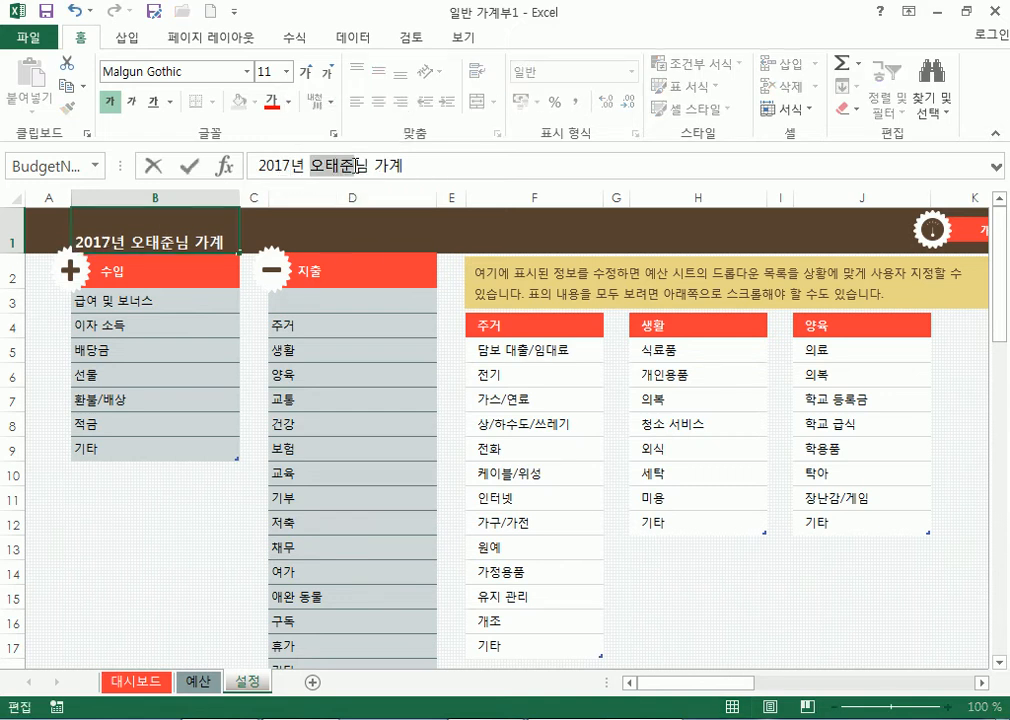
key("Return")
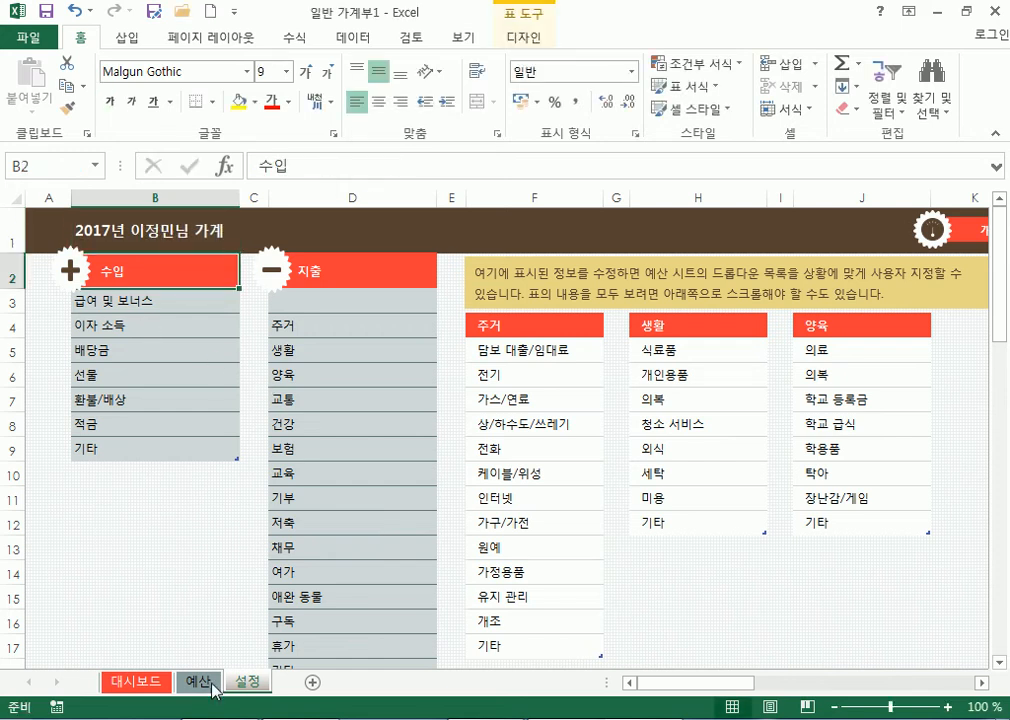
left_click(140, 685)
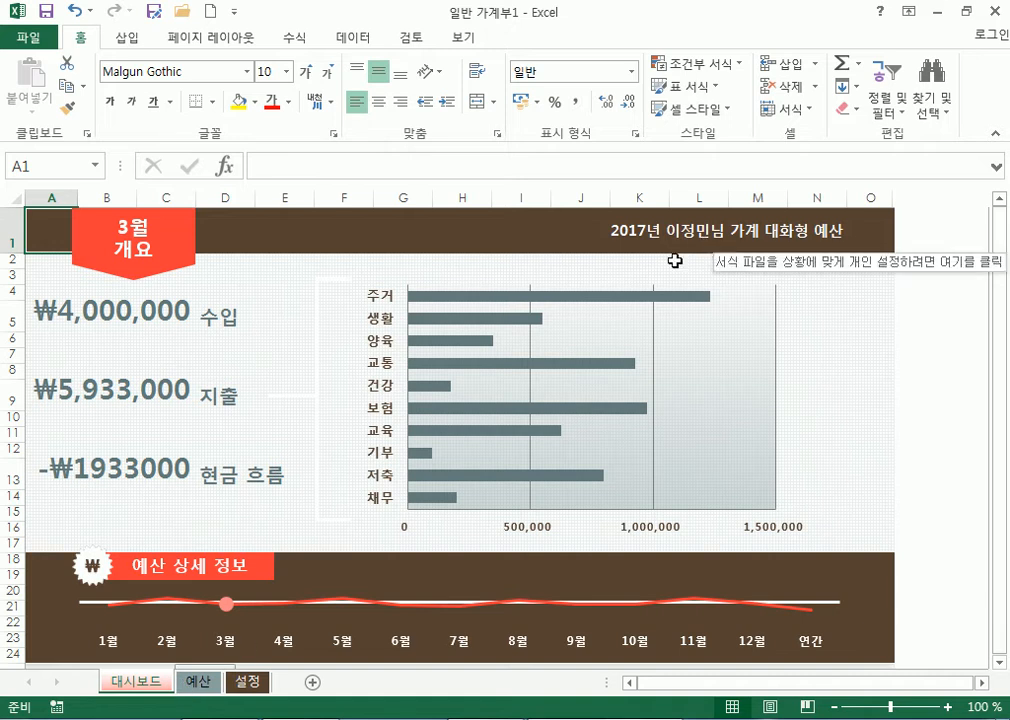
Check the updated title on the 설정 and 예산 sheets, then go to 대시보드.
left_click(507, 229)
left_click(150, 229)
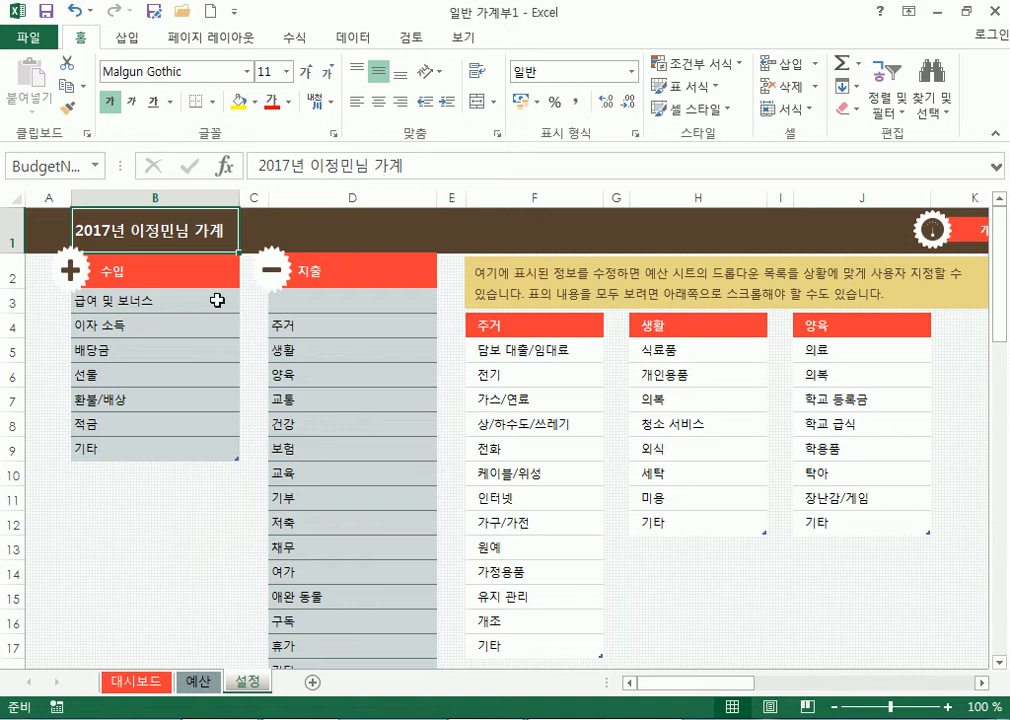
left_click(198, 682)
left_click(131, 682)
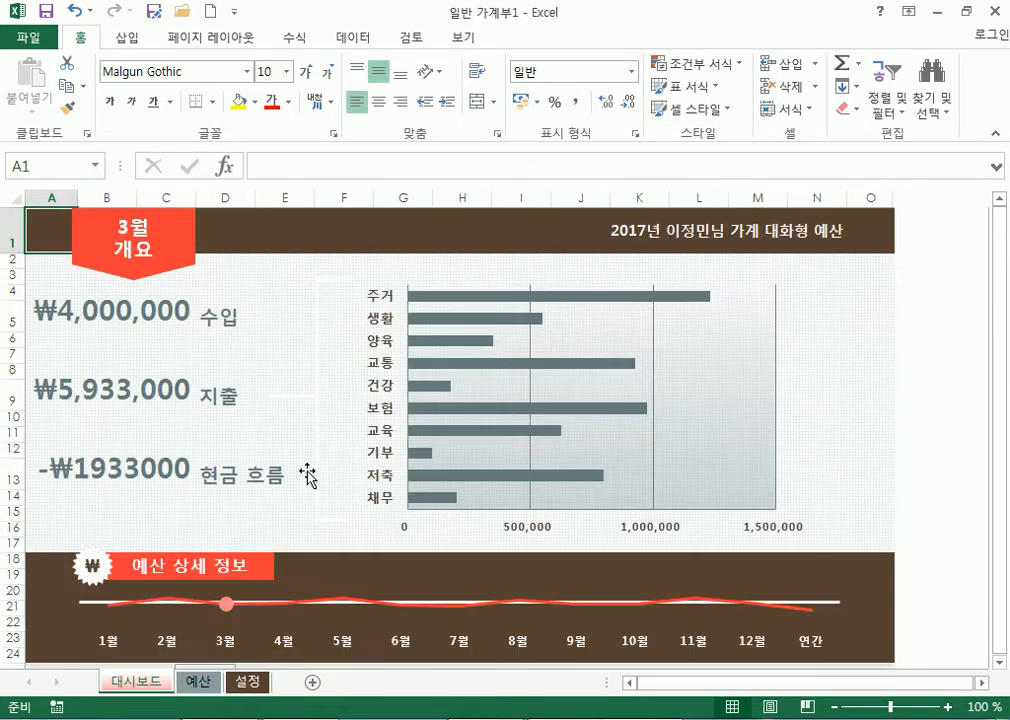
Slide the dashboard timeline through the months and settle on 5월, showing ₩3532000 cash flow.
scroll(428, 360, "down", 4)
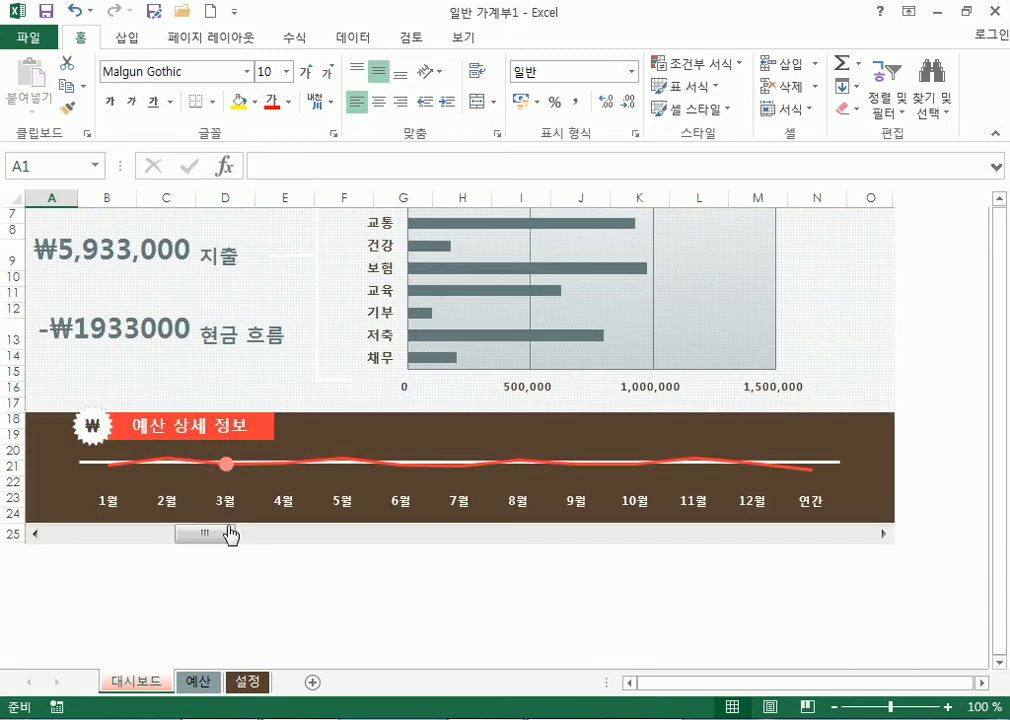
mouse_move(207, 537)
left_mouse_down()
mouse_move(350, 536)
mouse_move(328, 541)
left_mouse_up()
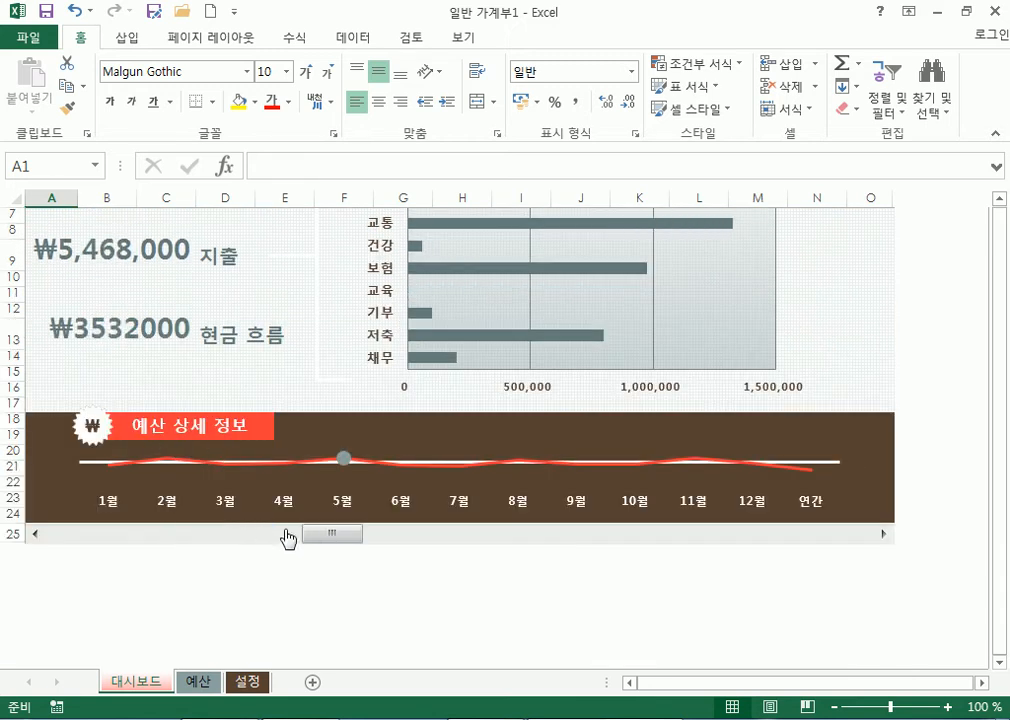
left_click(160, 512)
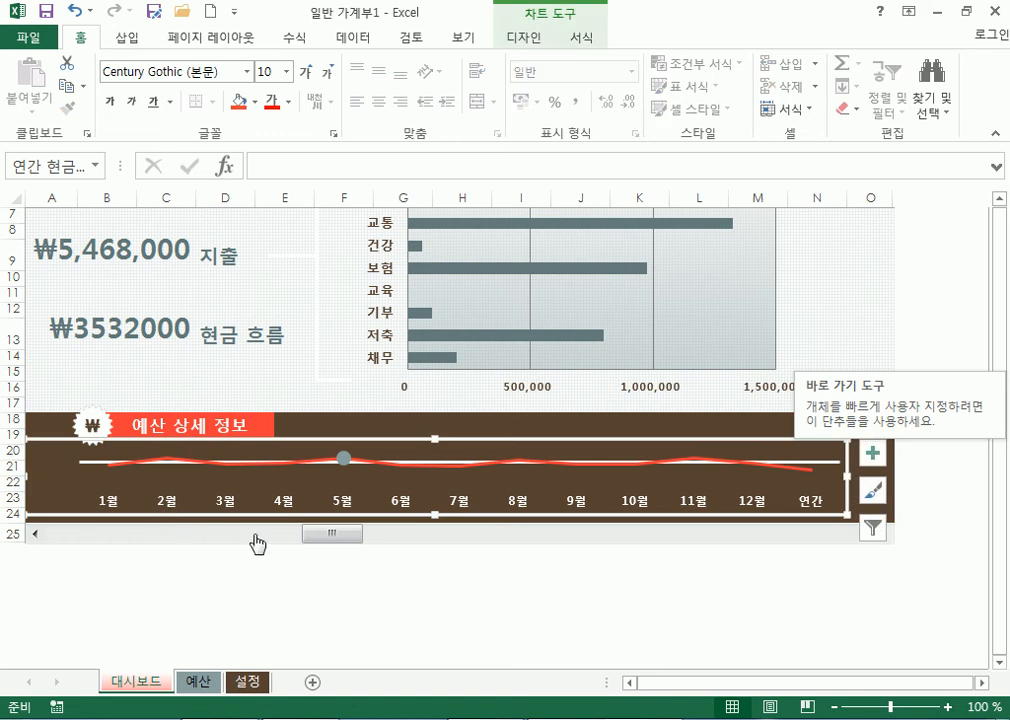
left_click_drag(257, 537, 175, 540)
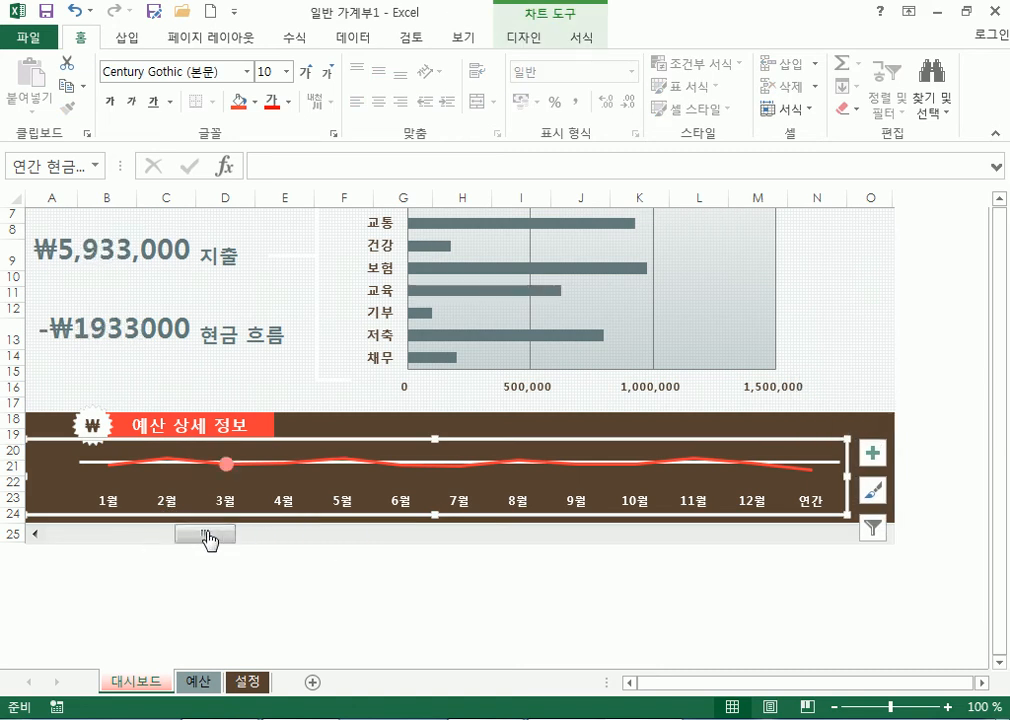
mouse_move(213, 543)
left_mouse_down()
mouse_move(476, 550)
mouse_move(70, 547)
left_mouse_up()
scroll(462, 325, "up", 2)
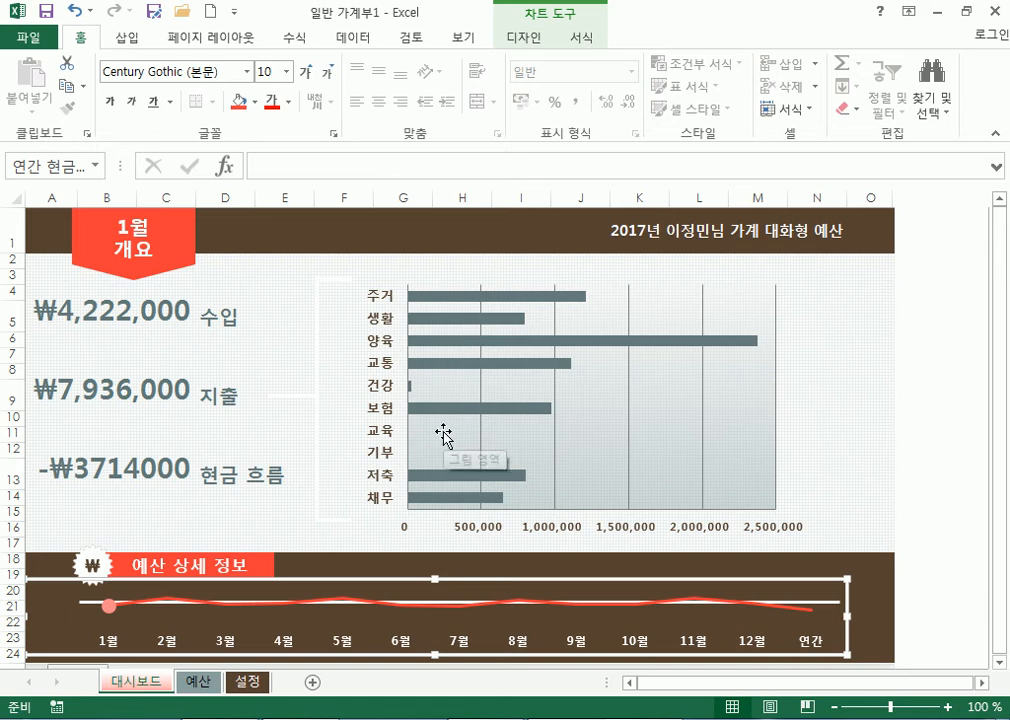
scroll(194, 640, "down", 3)
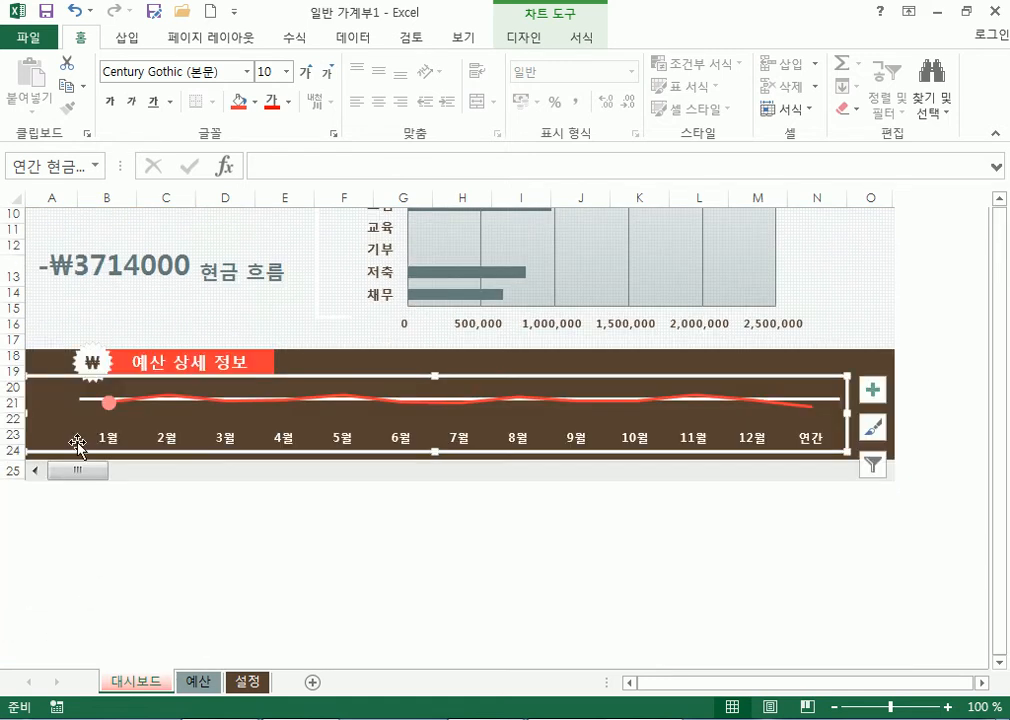
left_click_drag(79, 471, 365, 485)
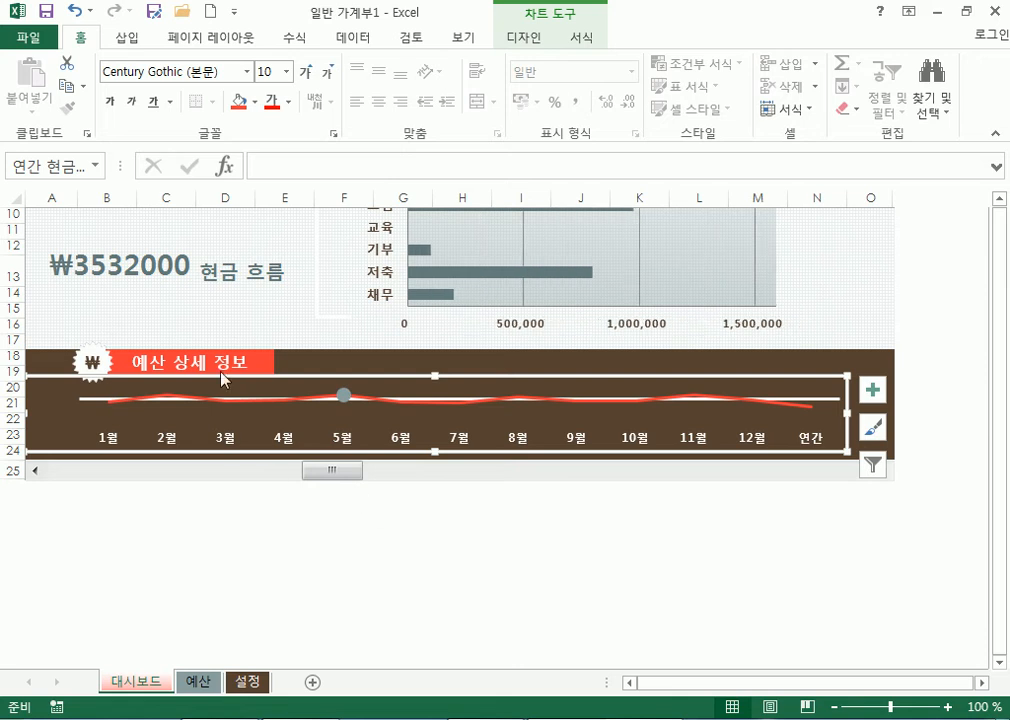
scroll(444, 280, "up", 3)
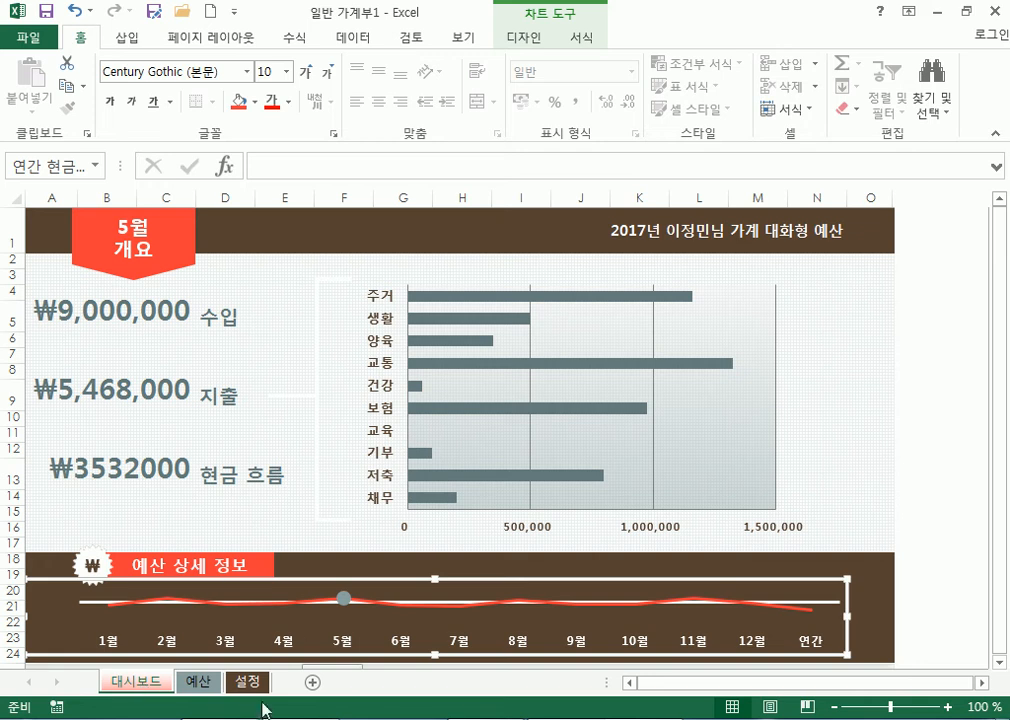
left_click(250, 683)
scroll(331, 440, "down", 2)
scroll(318, 462, "up", 2)
scroll(370, 460, "down", 2)
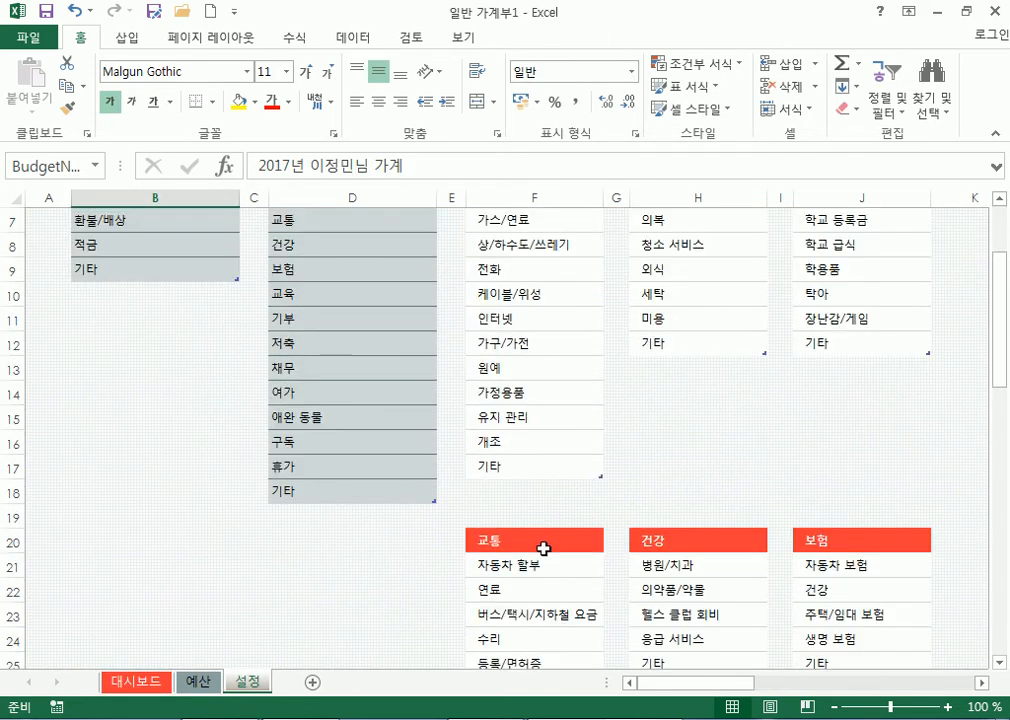
scroll(439, 549, "down", 2)
scroll(331, 516, "down", 7)
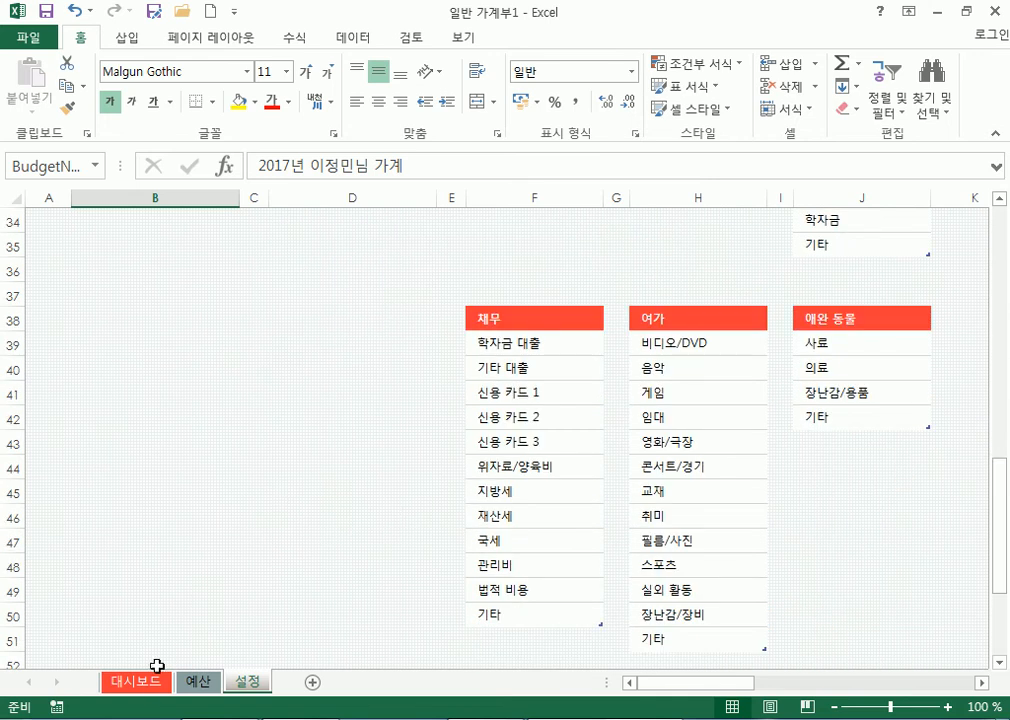
left_click(198, 682)
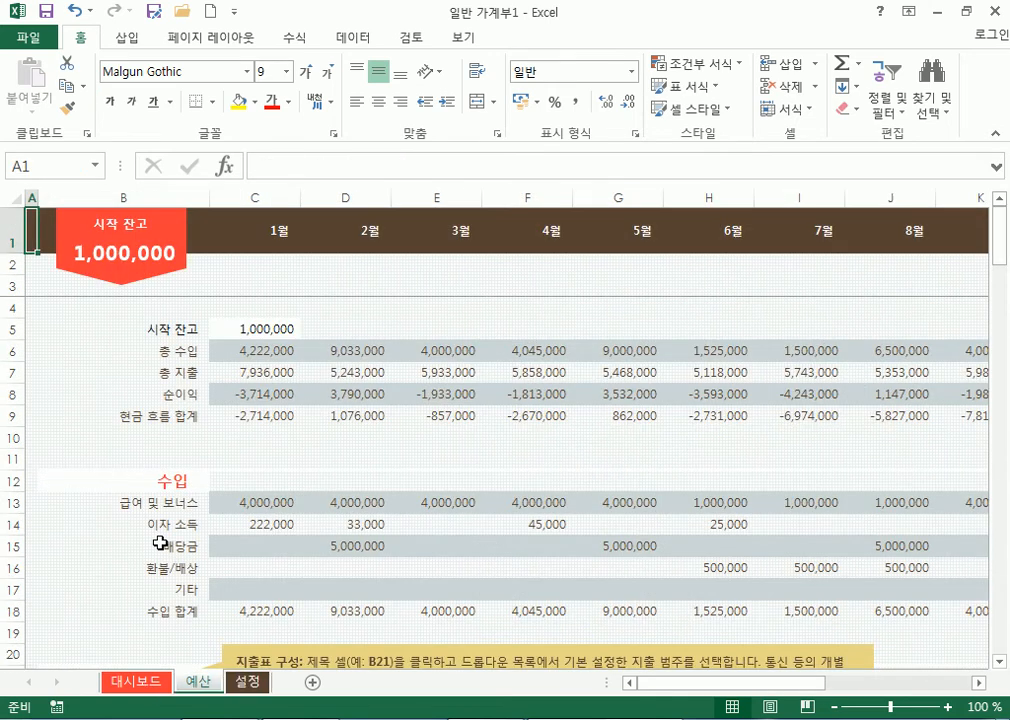
left_click(248, 350)
left_click(460, 352)
left_click(496, 395)
left_click(316, 442)
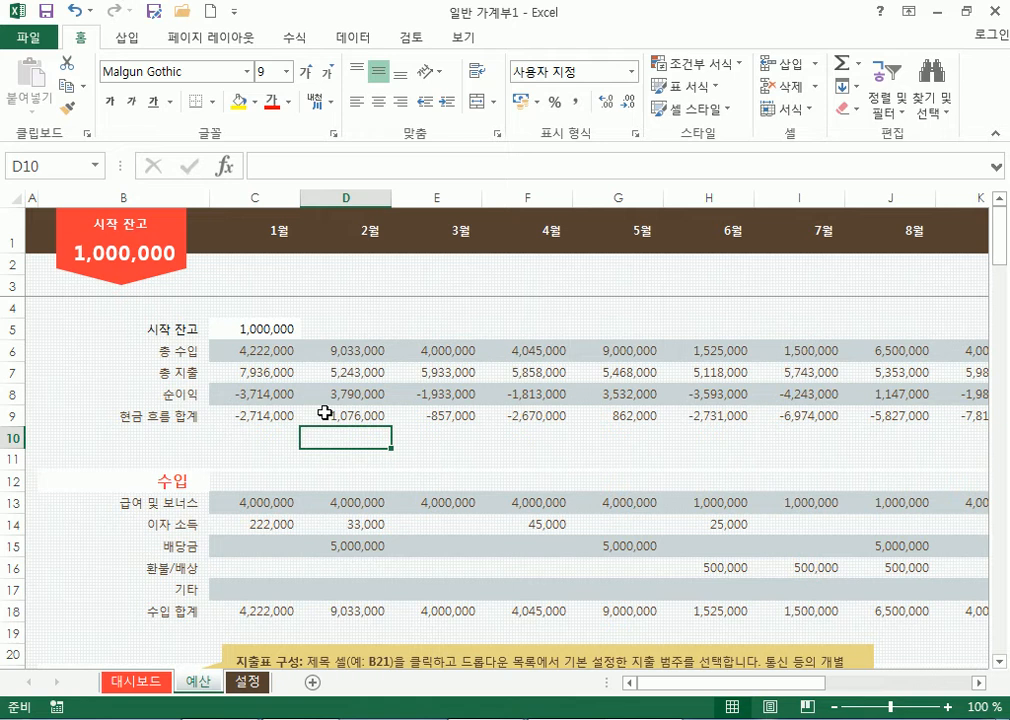
left_click(140, 682)
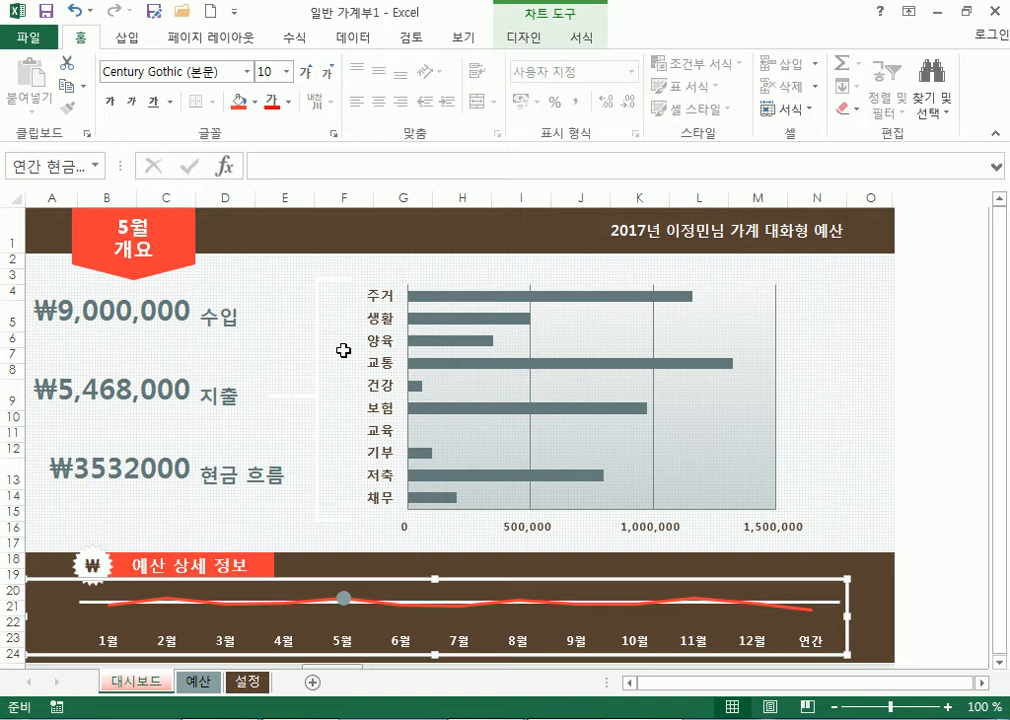
Open the New template gallery in the File backstage and select the online search box.
left_click(30, 38)
left_click(60, 122)
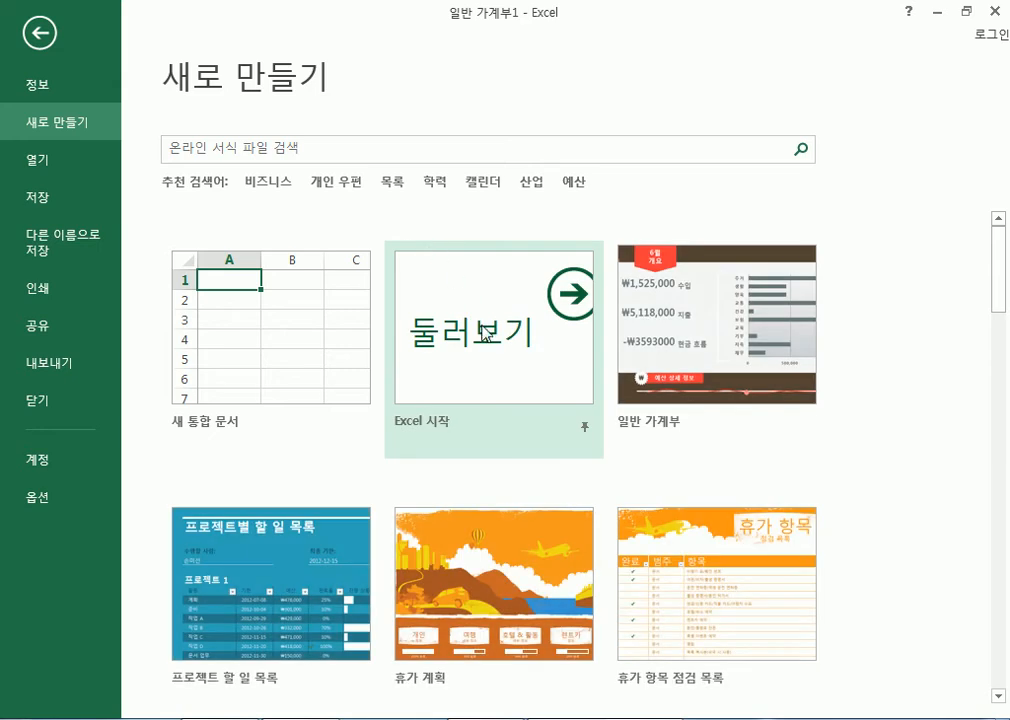
scroll(718, 392, "down", 2)
scroll(597, 345, "down", 2)
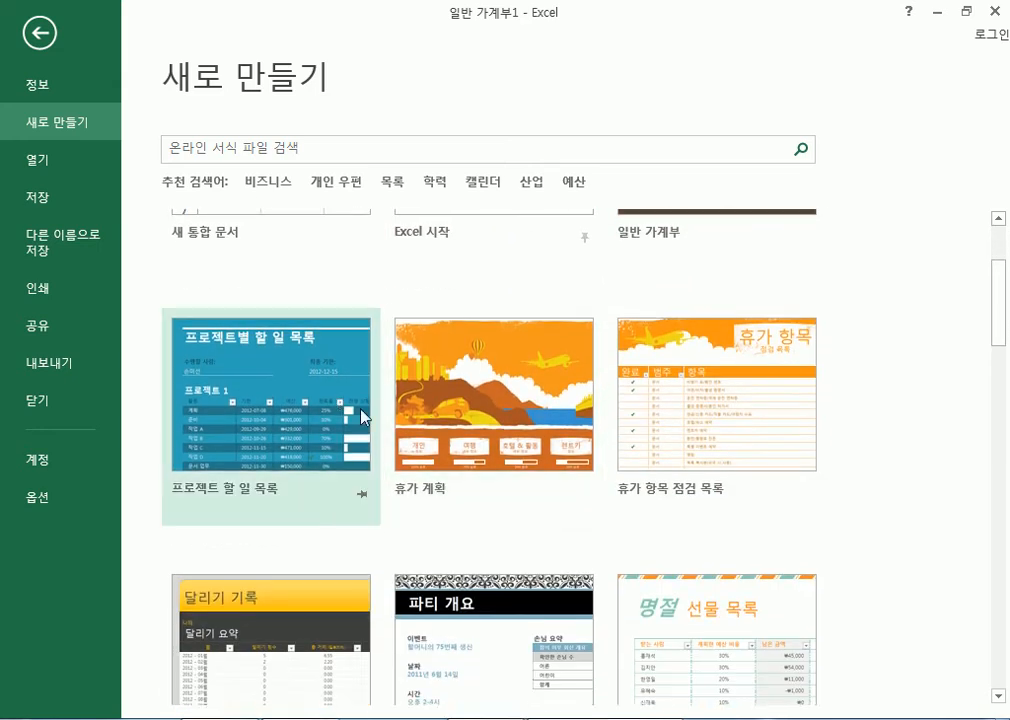
left_click(322, 150)
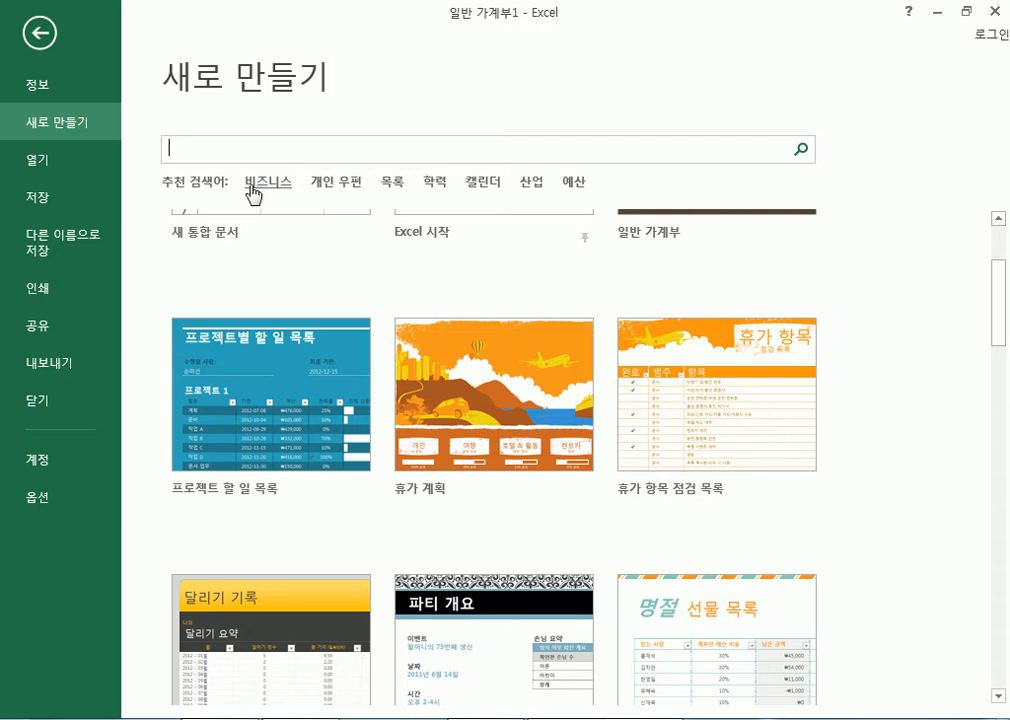
Search templates for 일정관리 and preview the 일별 작업 일정 template.
type("일정고리")
key("Return")
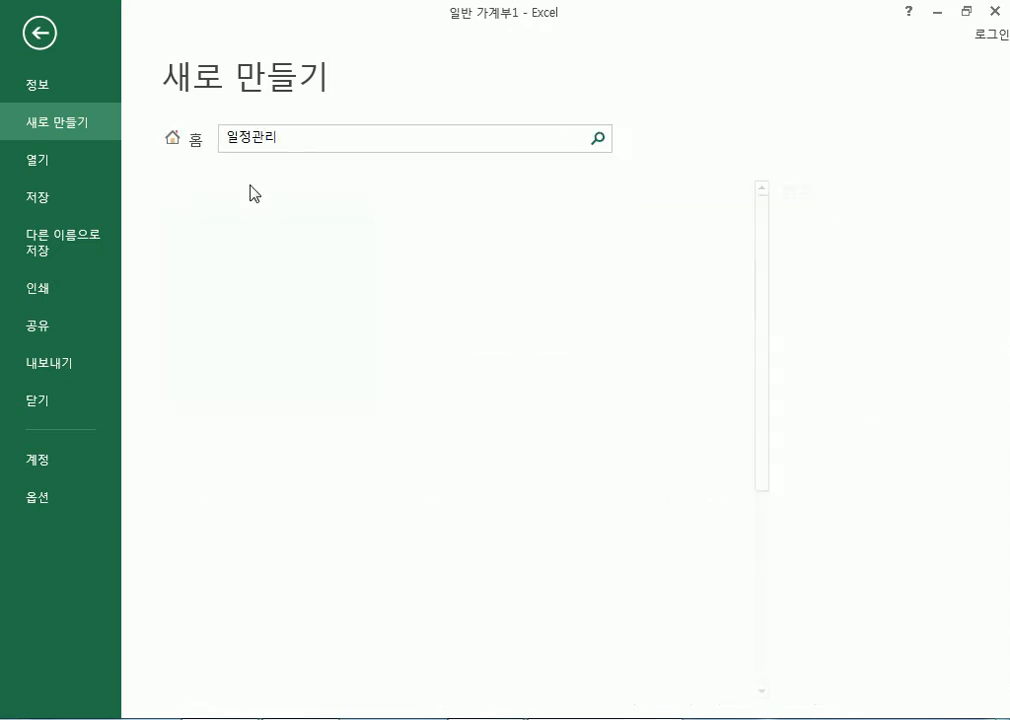
scroll(518, 376, "down", 3)
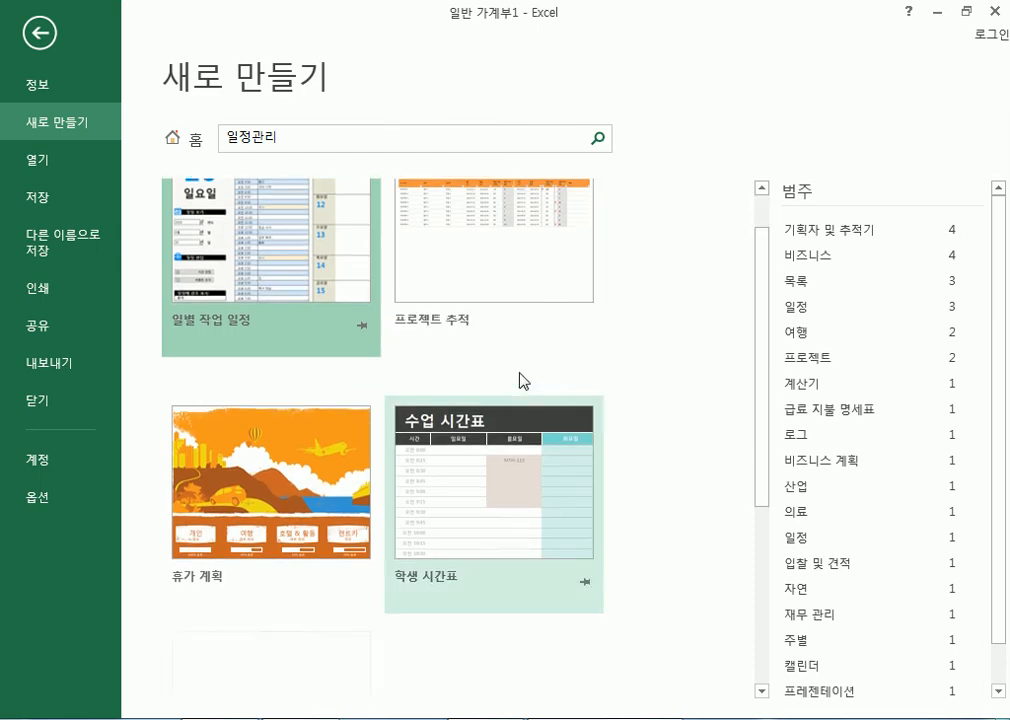
scroll(453, 465, "down", 2)
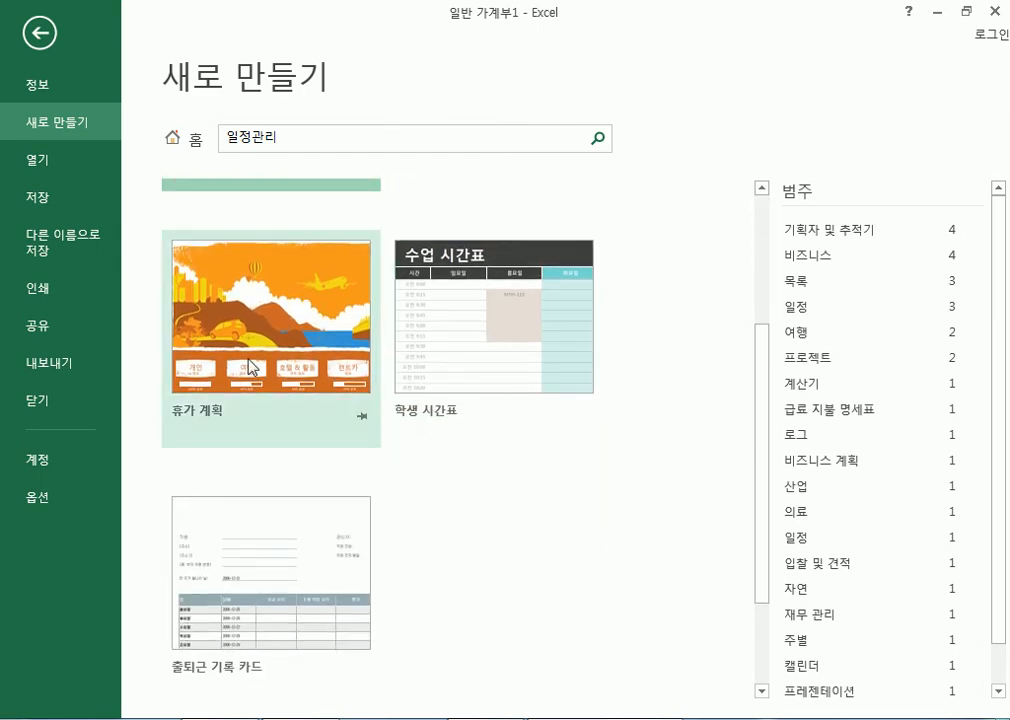
scroll(254, 451, "down", 3)
scroll(252, 451, "up", 5)
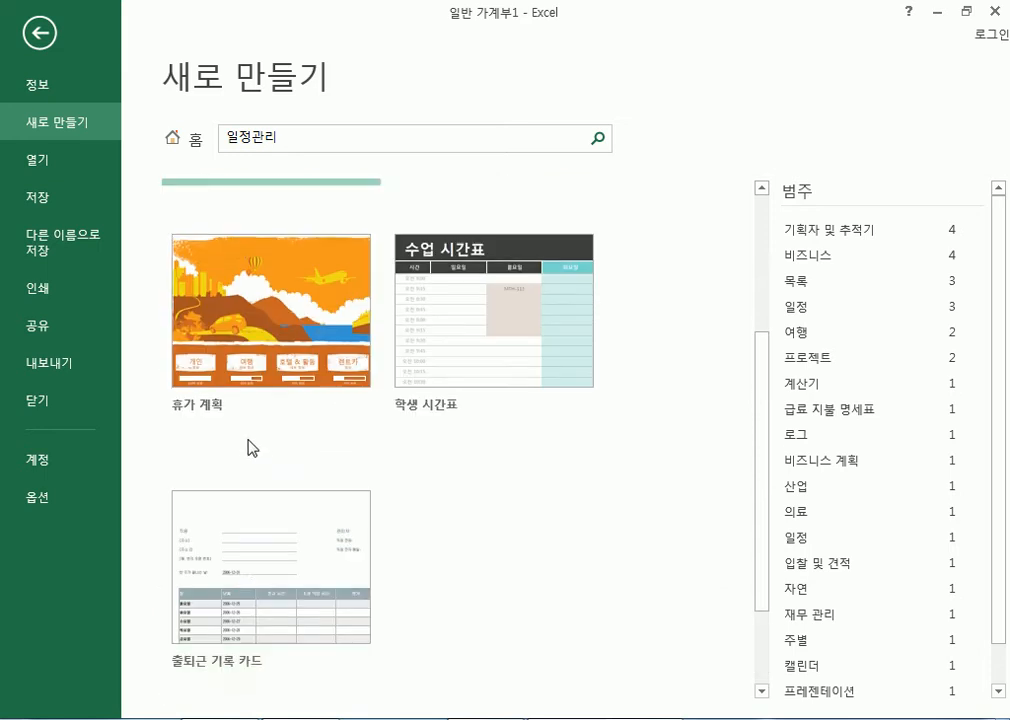
left_click(243, 293)
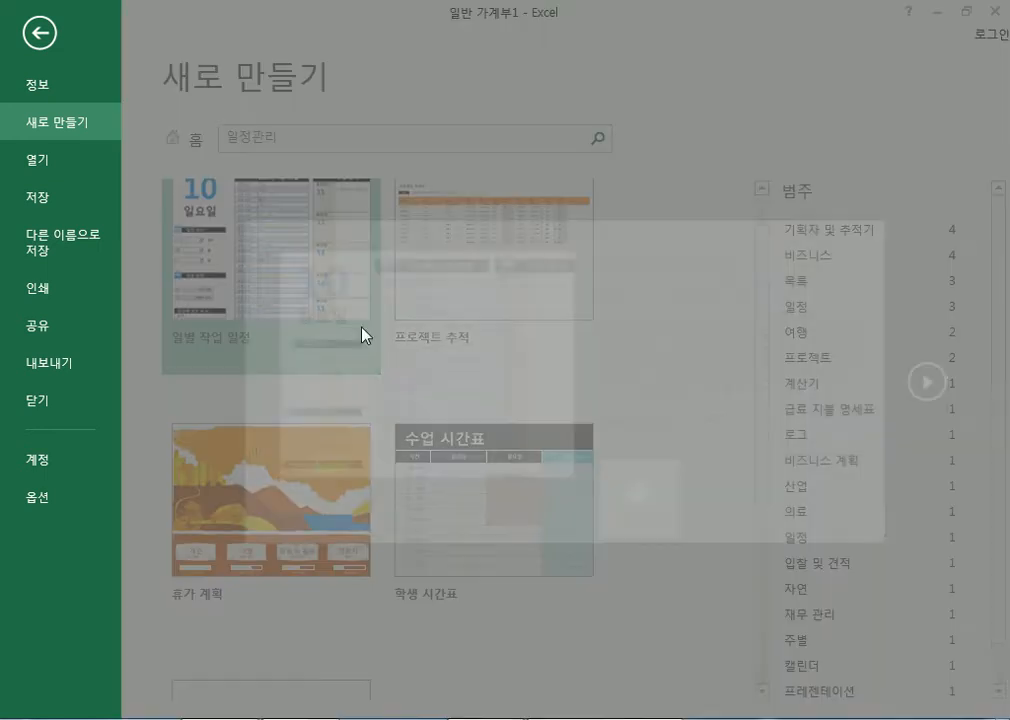
left_click(634, 495)
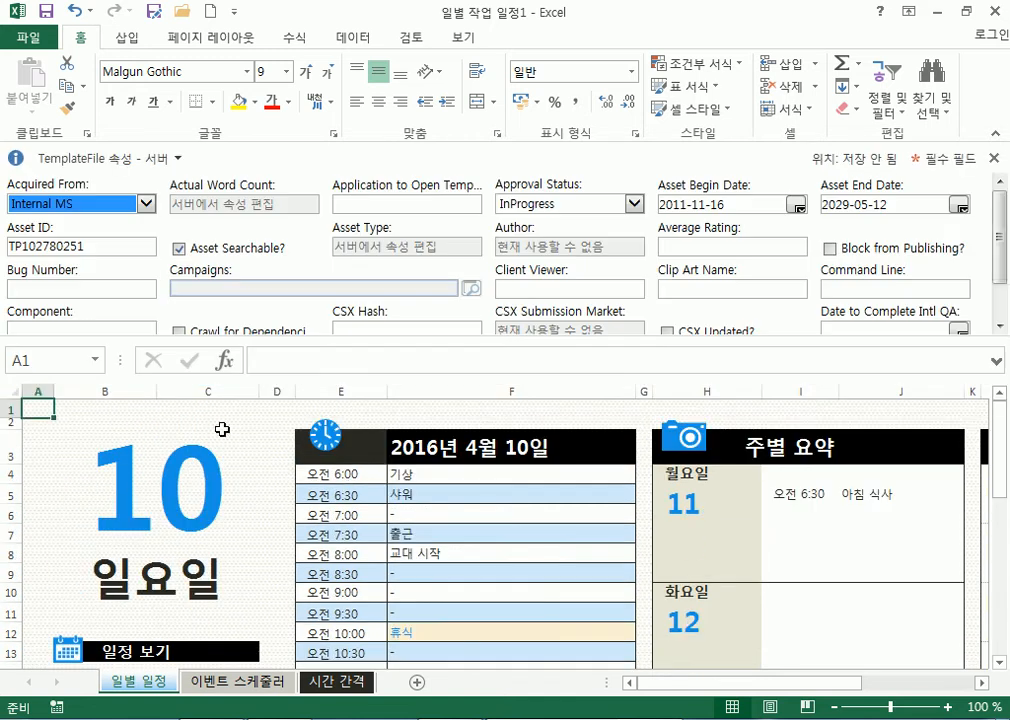
scroll(213, 484, "down", 3)
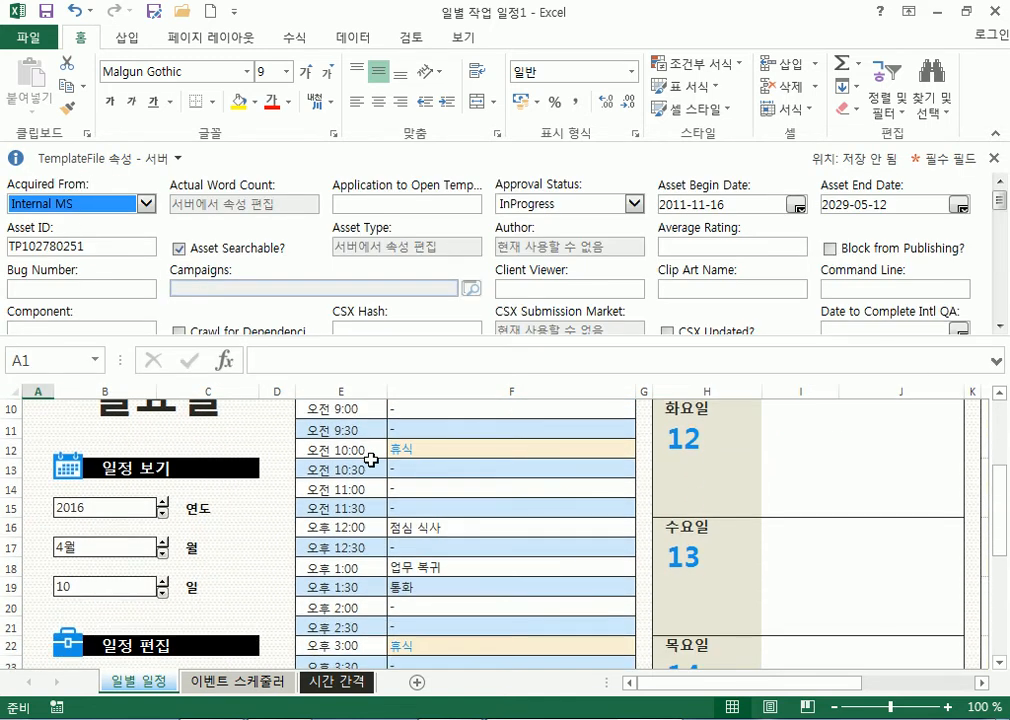
scroll(440, 467, "down", 2)
scroll(214, 514, "down", 2)
scroll(464, 541, "up", 7)
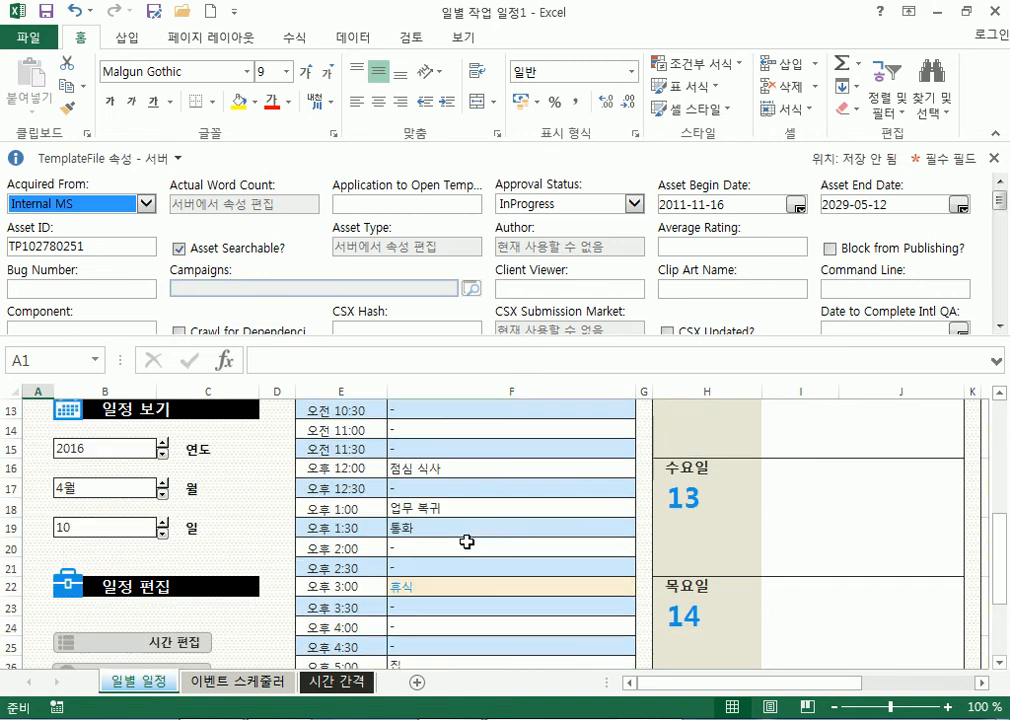
left_click(397, 474)
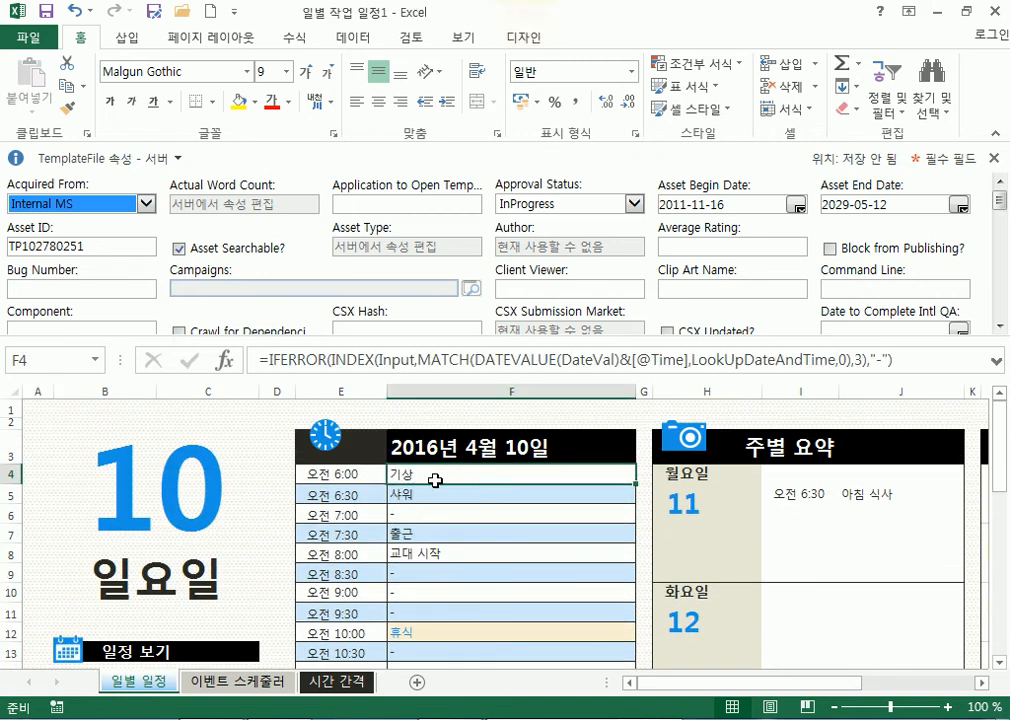
left_click(399, 497)
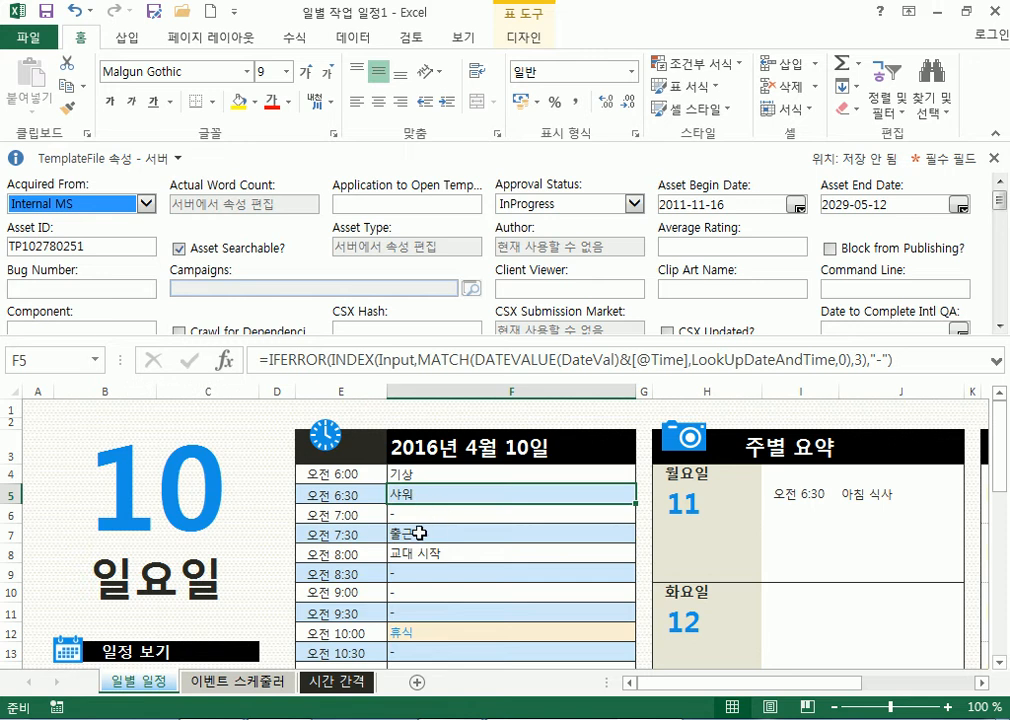
left_click(400, 533)
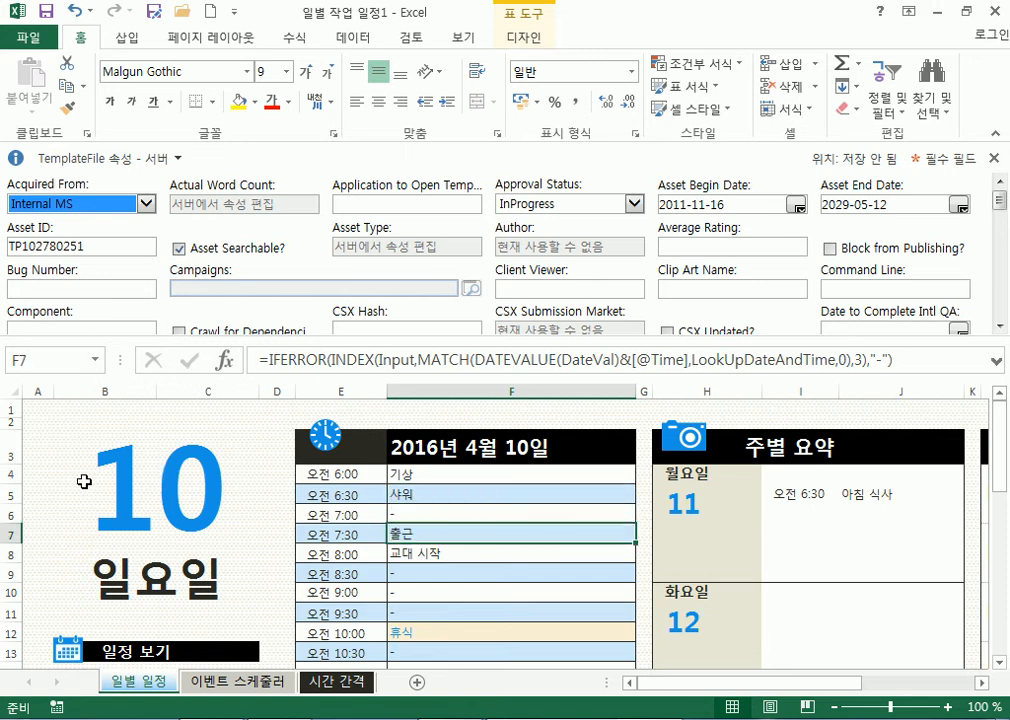
Create the blank workbook 통합 문서2 and restore it to a smaller window.
left_click(22, 38)
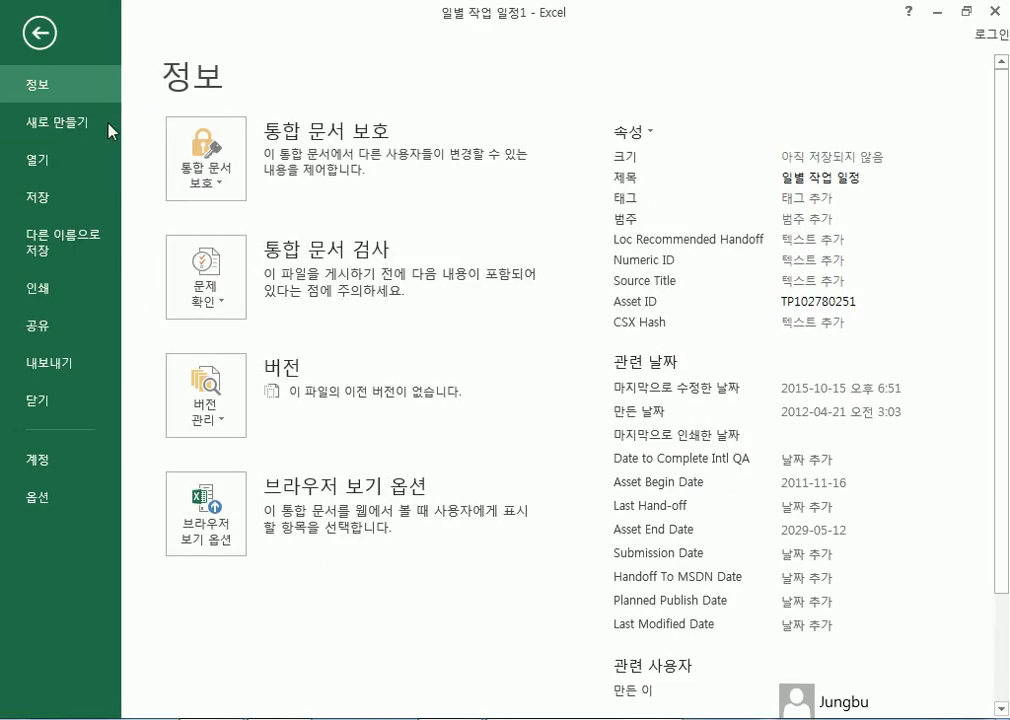
left_click(66, 125)
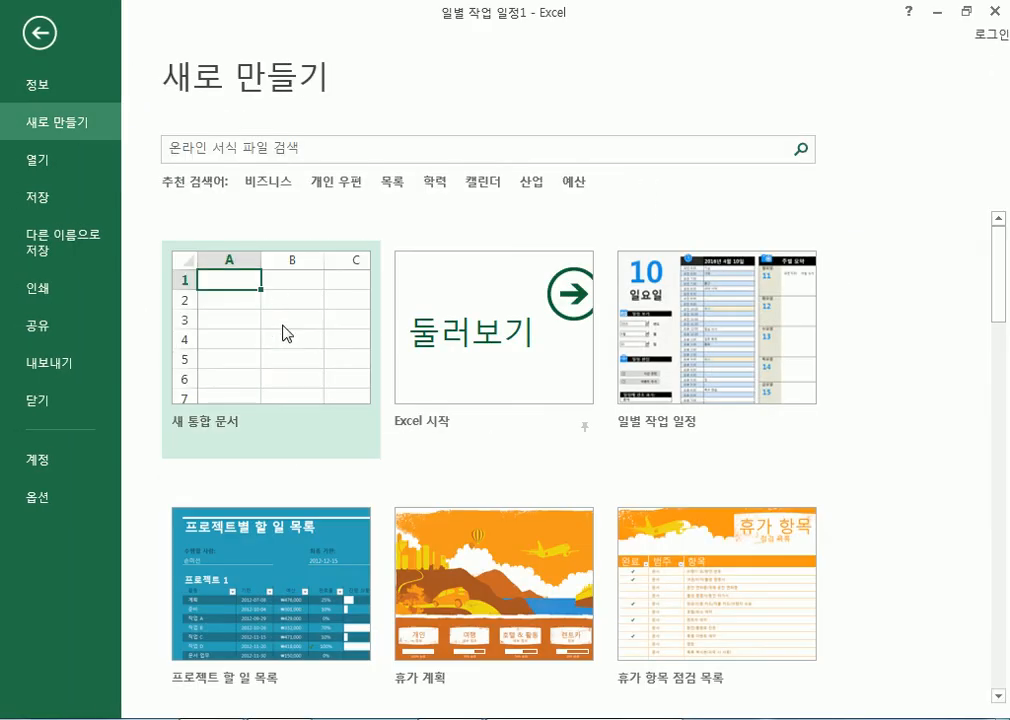
left_click(283, 333)
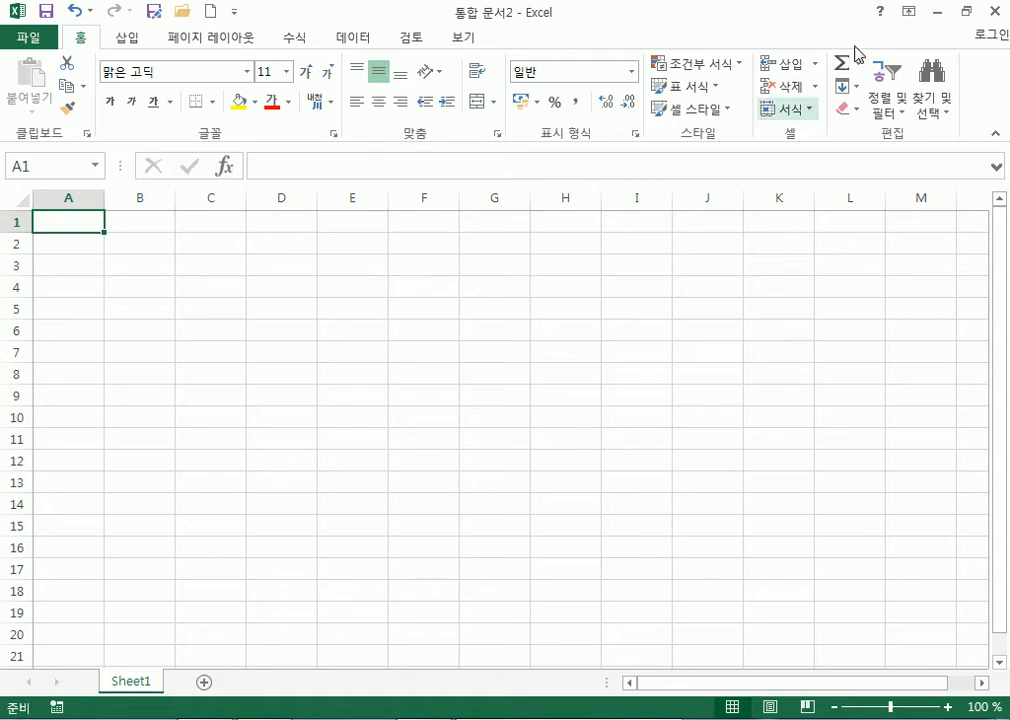
left_click_drag(847, 23, 428, 99)
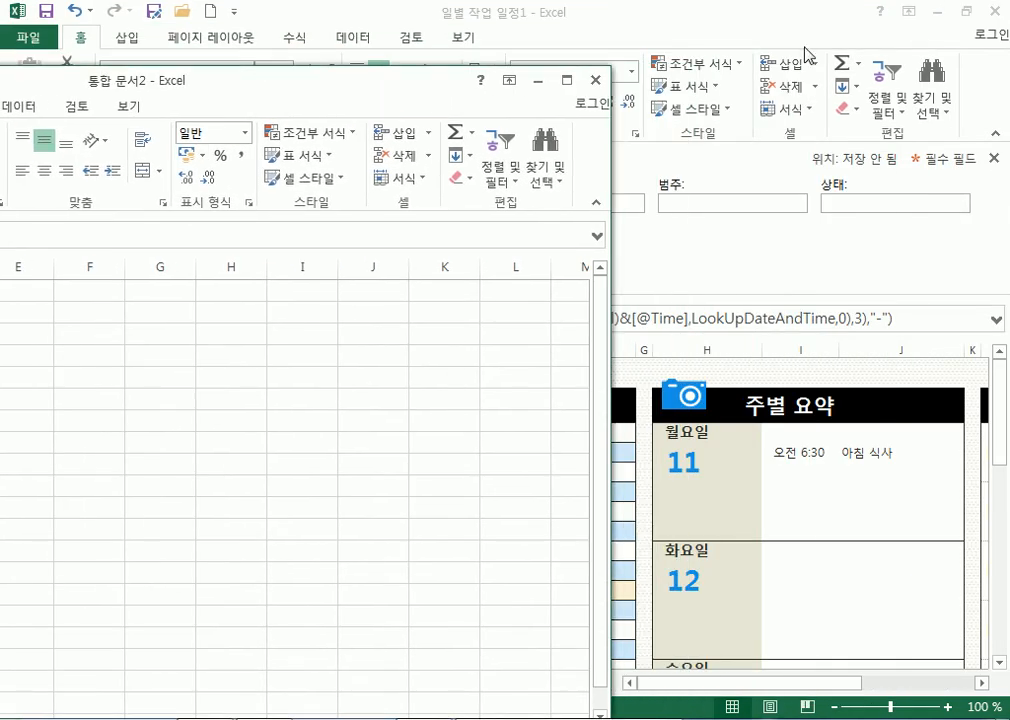
Close 통합 문서2 and restore the schedule and budget workbooks to smaller, repositioned windows.
left_click(595, 81)
left_click_drag(689, 20, 530, 66)
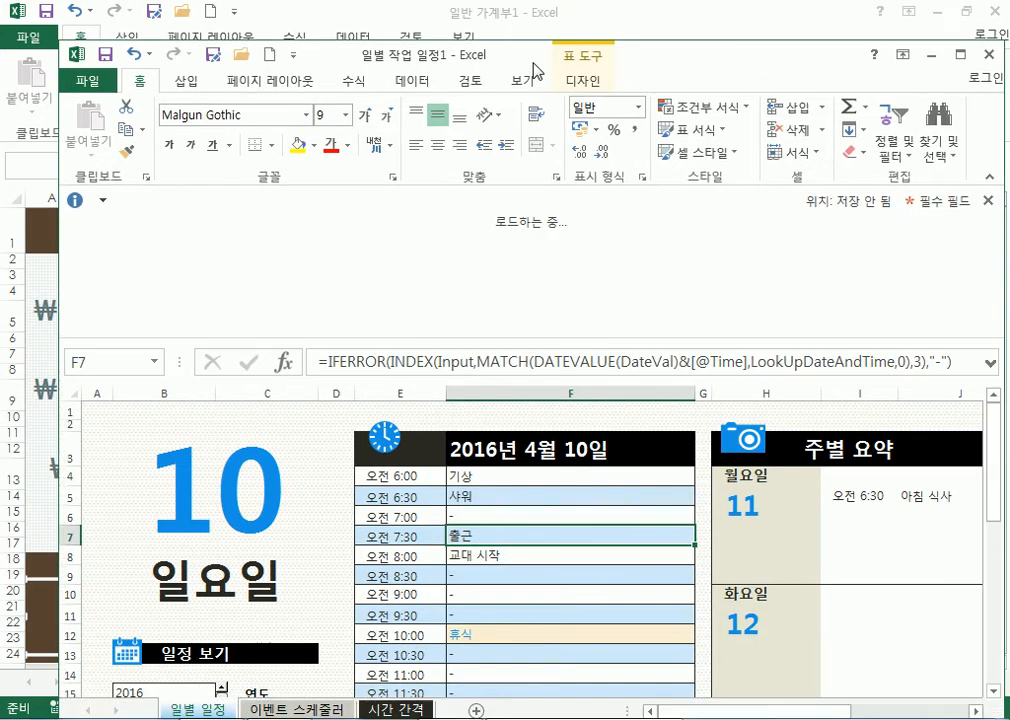
left_click_drag(648, 55, 334, 15)
left_click_drag(816, 18, 487, 113)
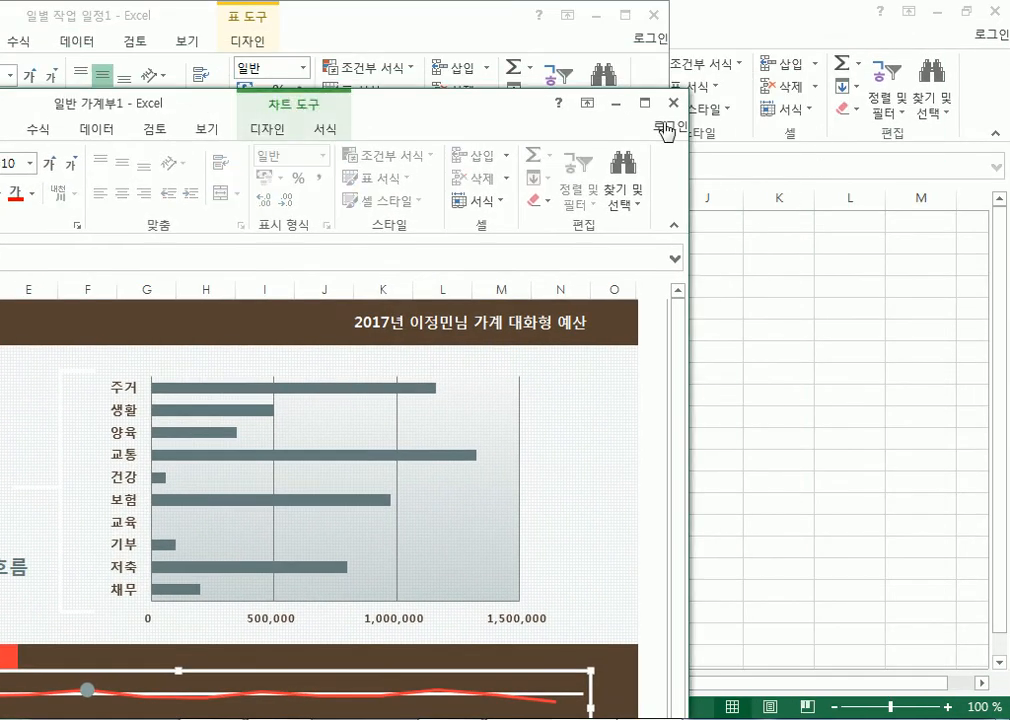
left_click_drag(467, 108, 792, 40)
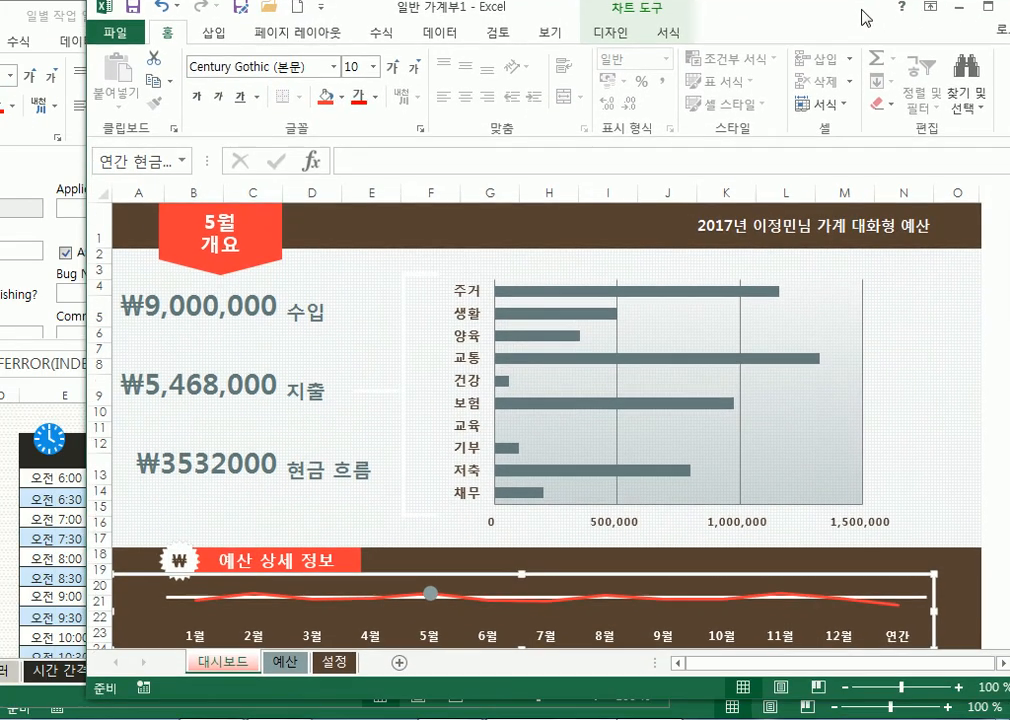
Toggle the budget window between maximized and restored, then bring 통합 문서1 forward as a smaller window.
double_click(862, 17)
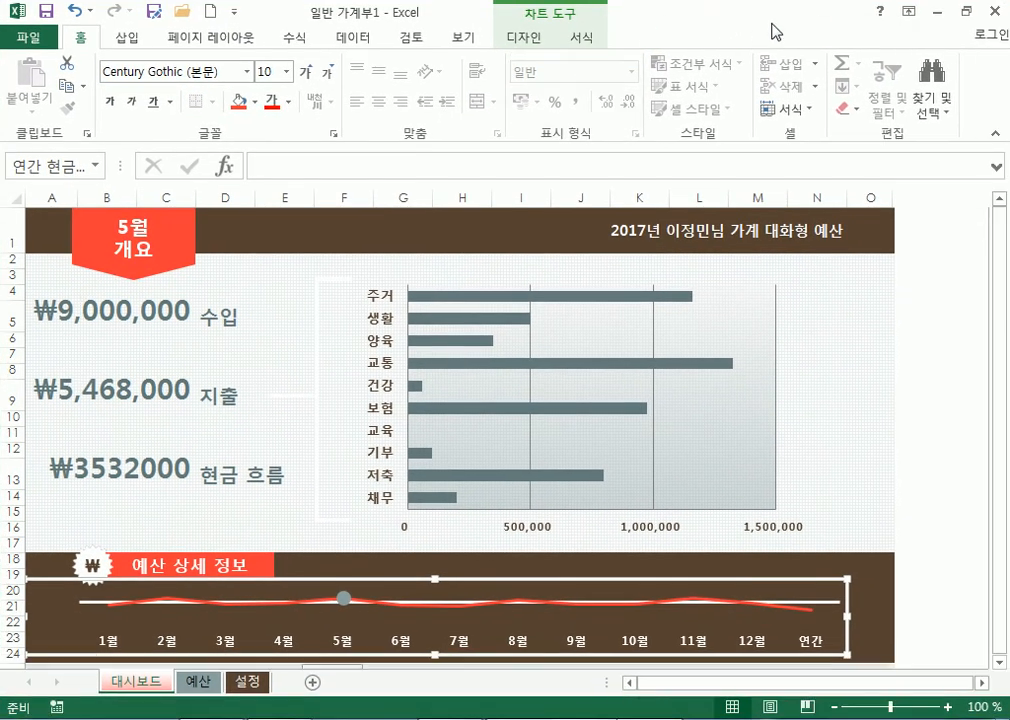
left_click(966, 12)
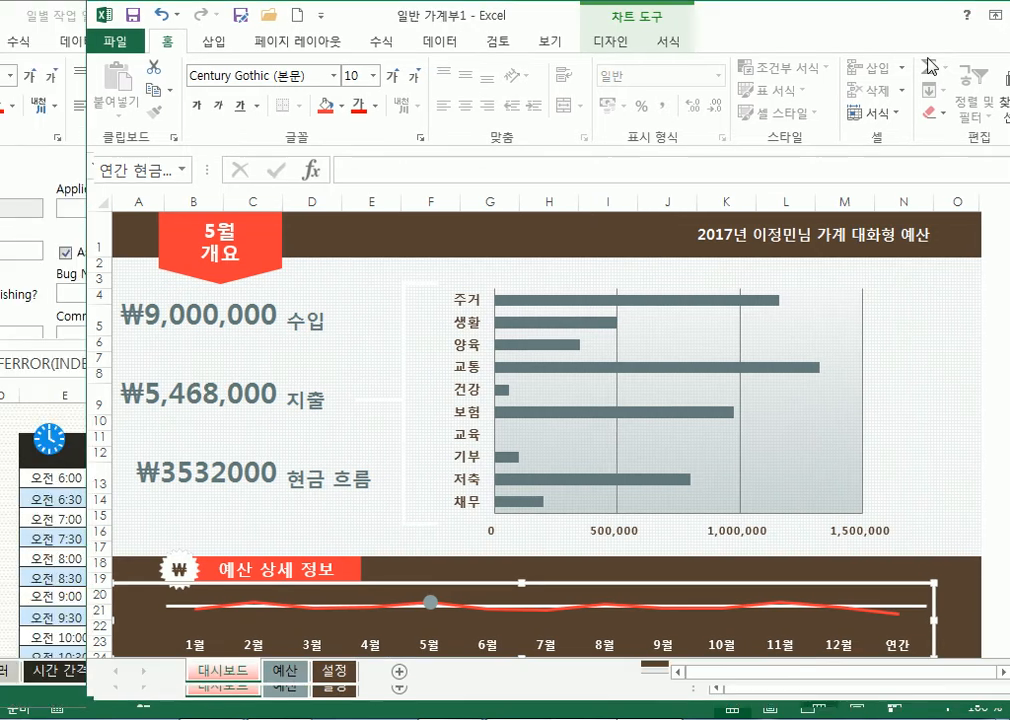
left_click_drag(842, 19, 685, 80)
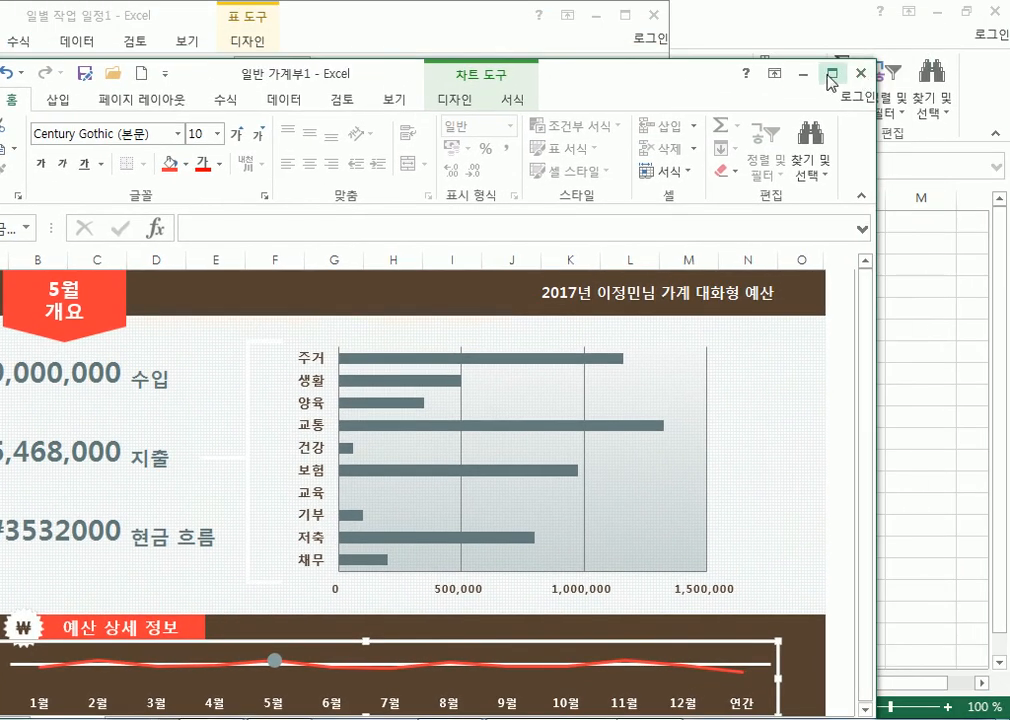
left_click(832, 76)
left_click(966, 12)
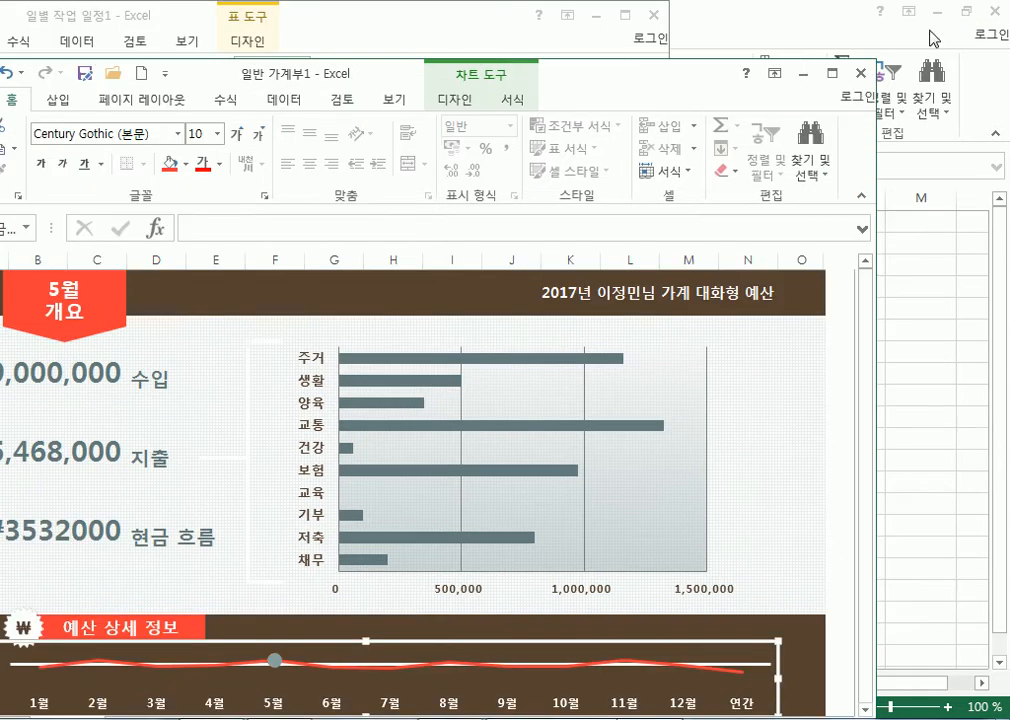
left_click_drag(718, 77, 676, 91)
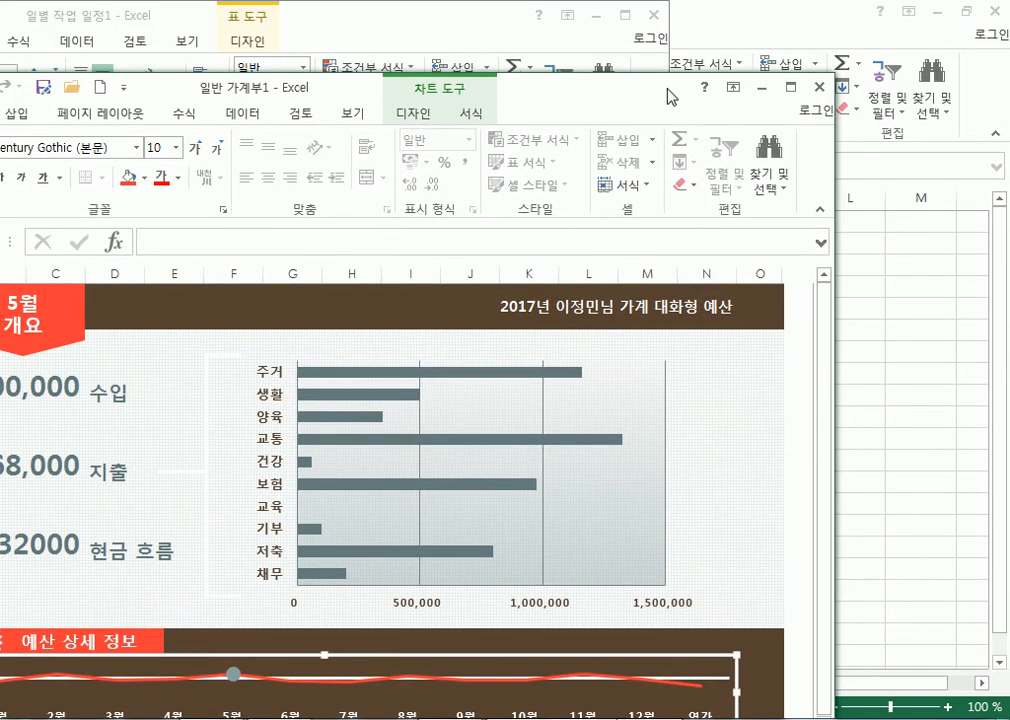
left_click(794, 90)
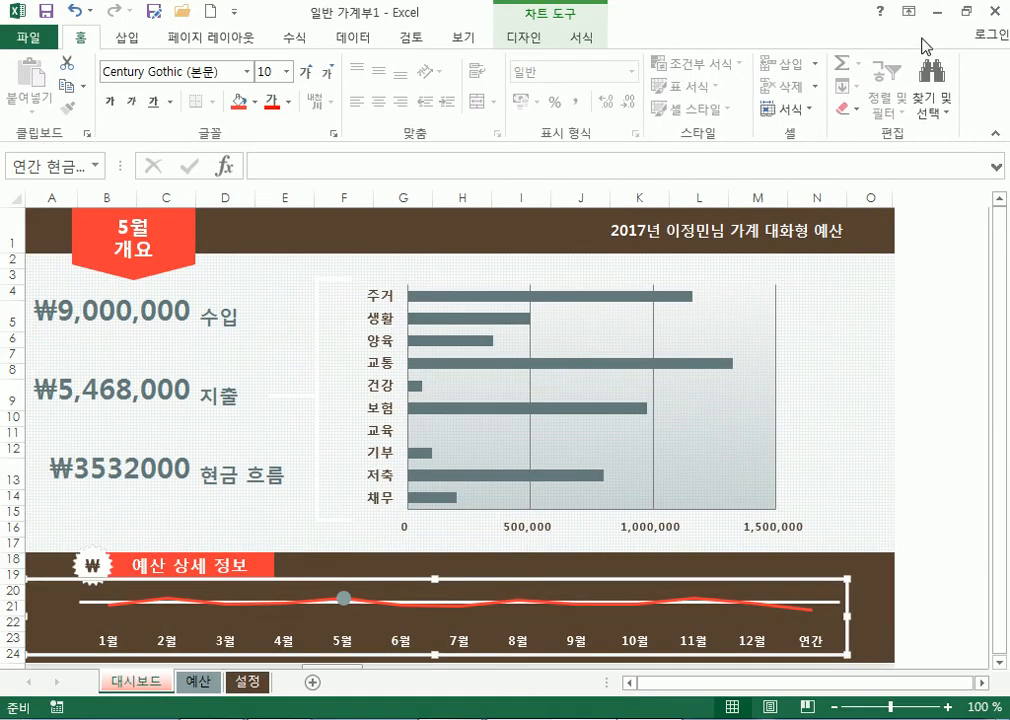
left_click(966, 12)
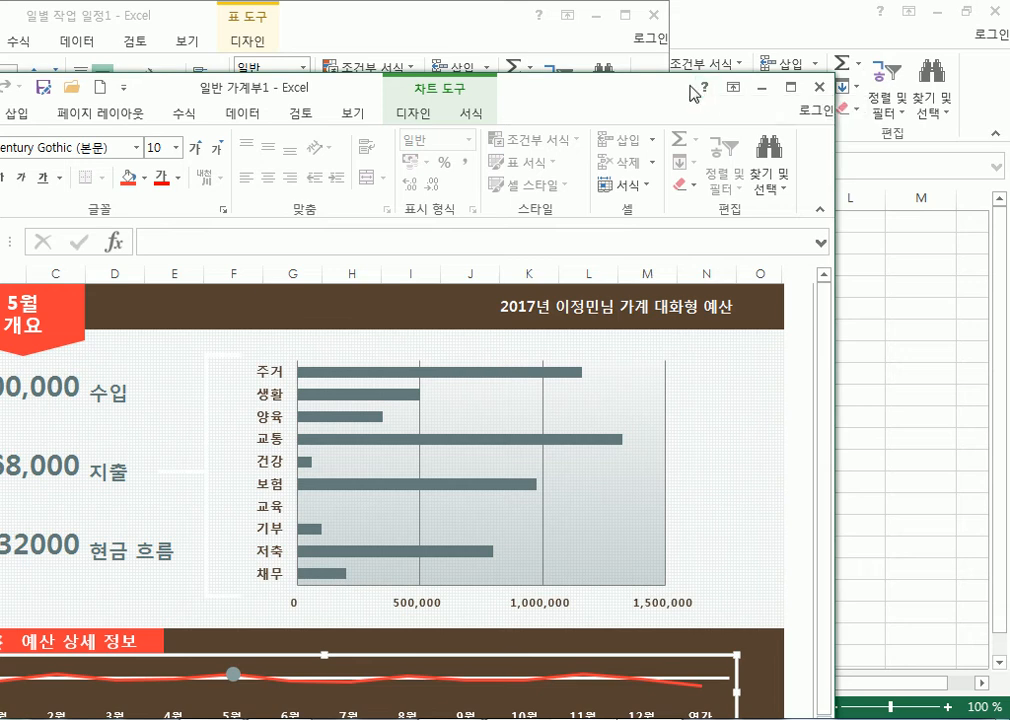
double_click(602, 98)
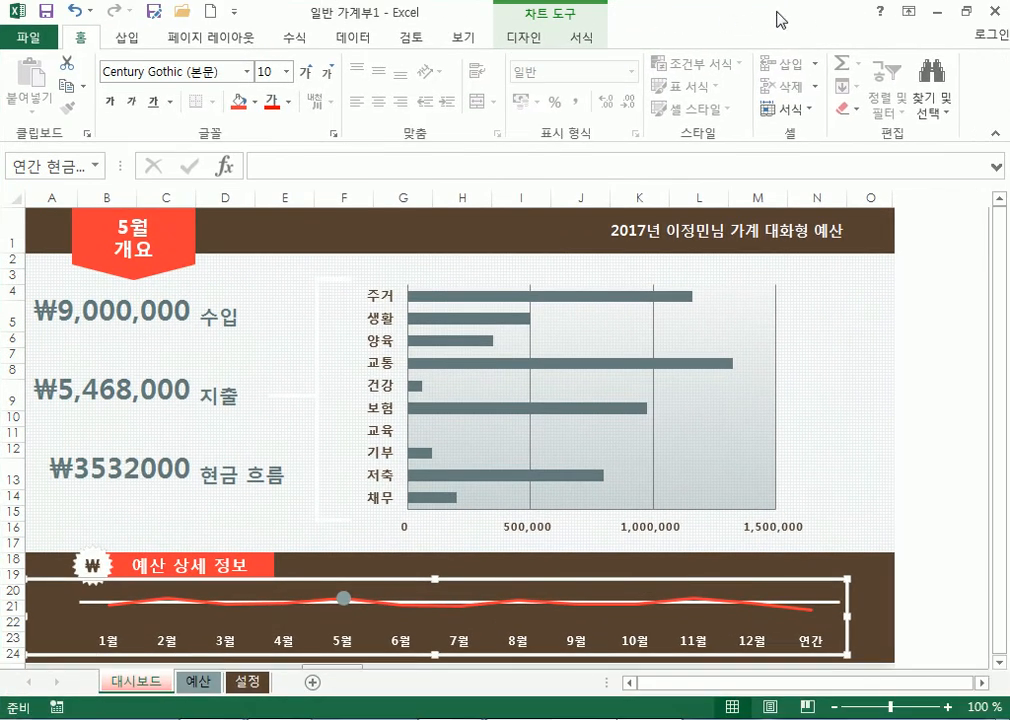
double_click(372, 14)
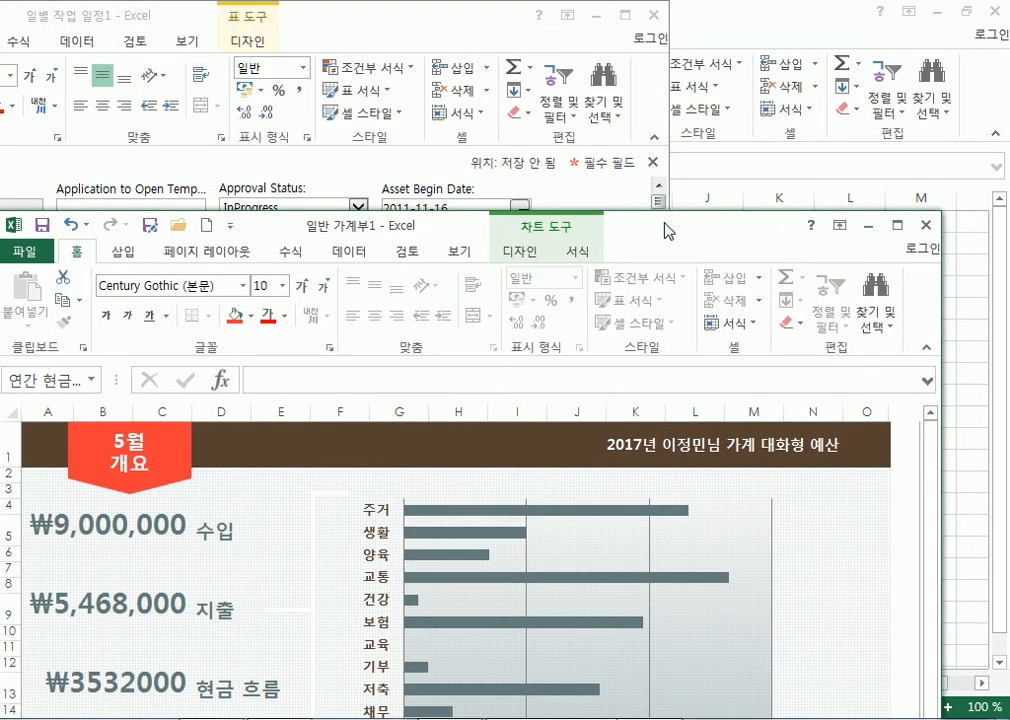
left_click_drag(460, 18, 665, 147)
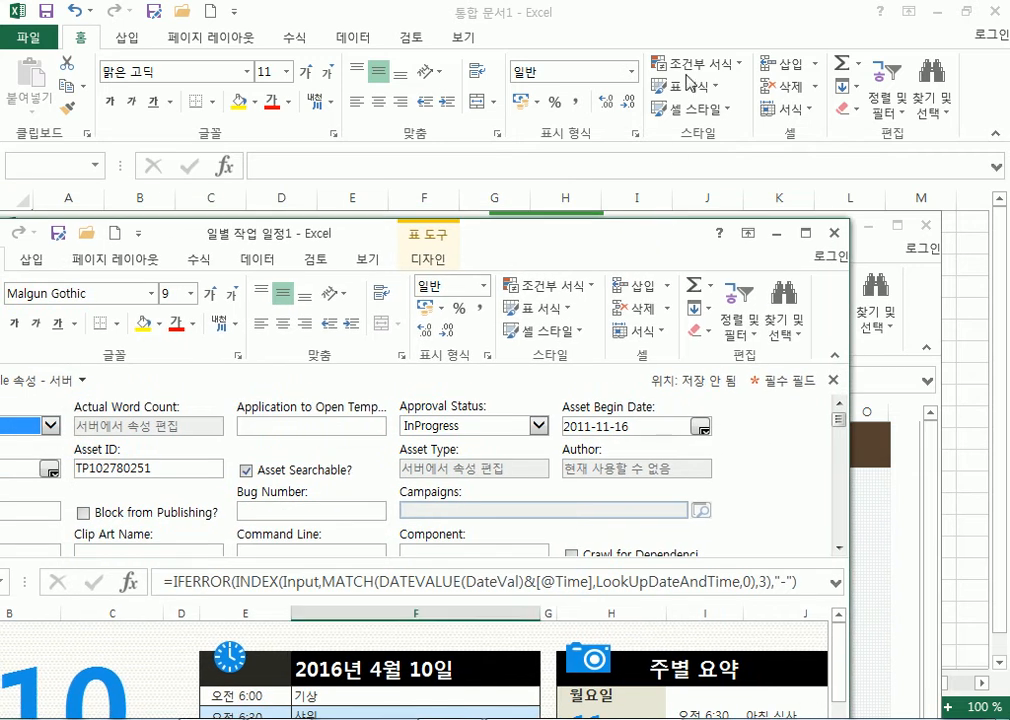
left_click_drag(706, 18, 720, 250)
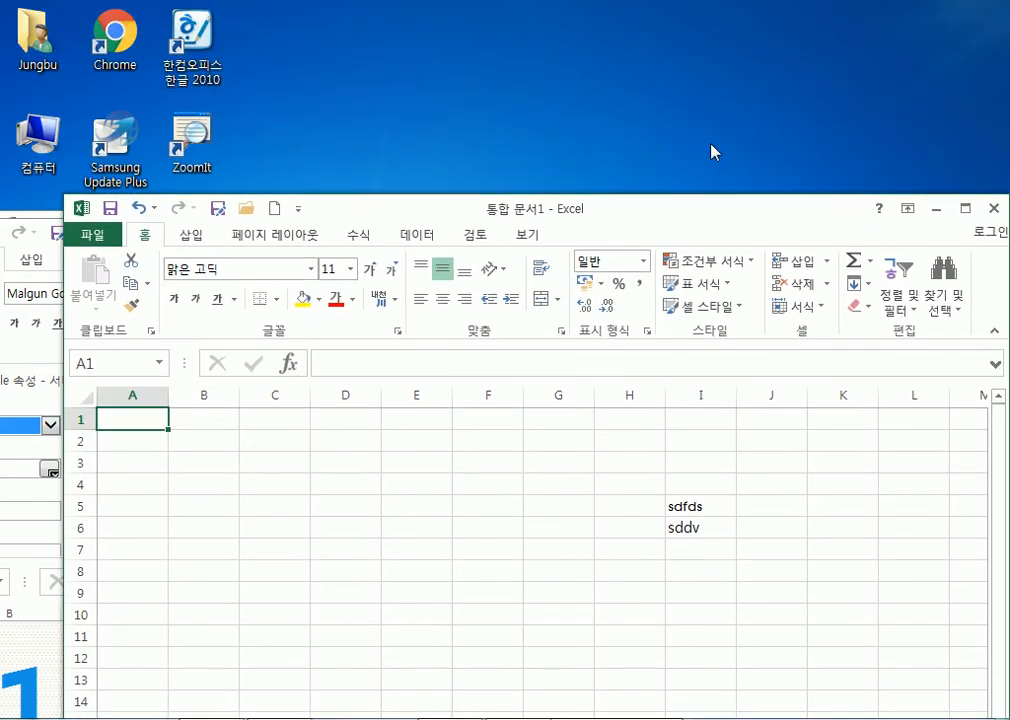
Snap 일반 가계부1 to the right half and 일별 작업 일정1 to the left half.
left_click_drag(726, 207, 680, 2)
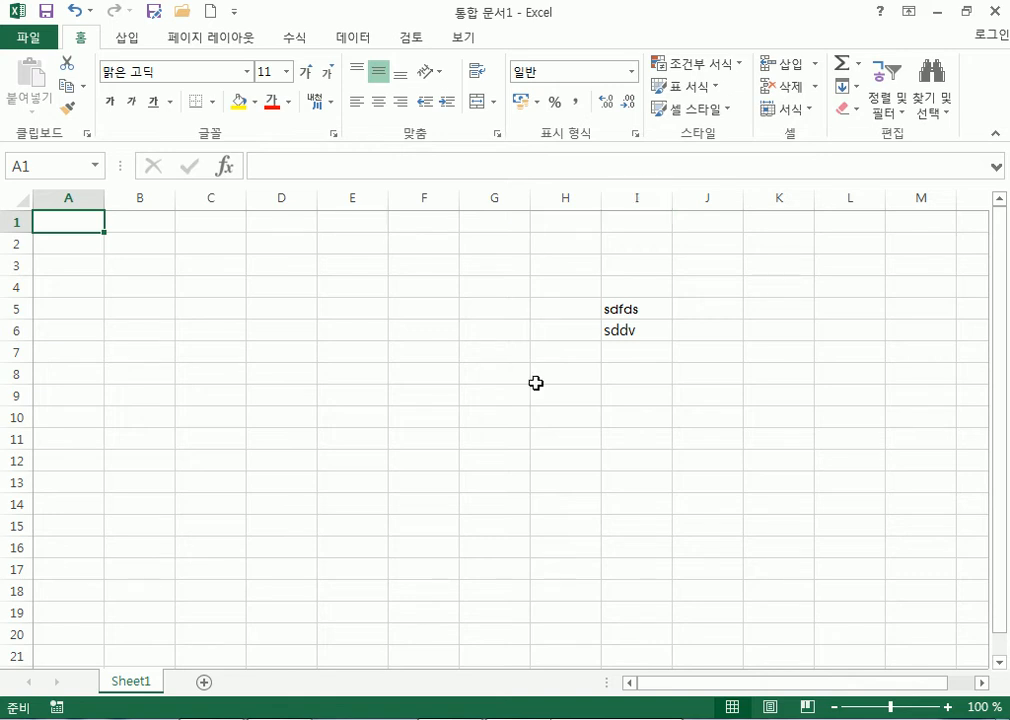
left_click(603, 719)
left_click_drag(633, 225, 701, 20)
left_click_drag(497, 18, 1009, 68)
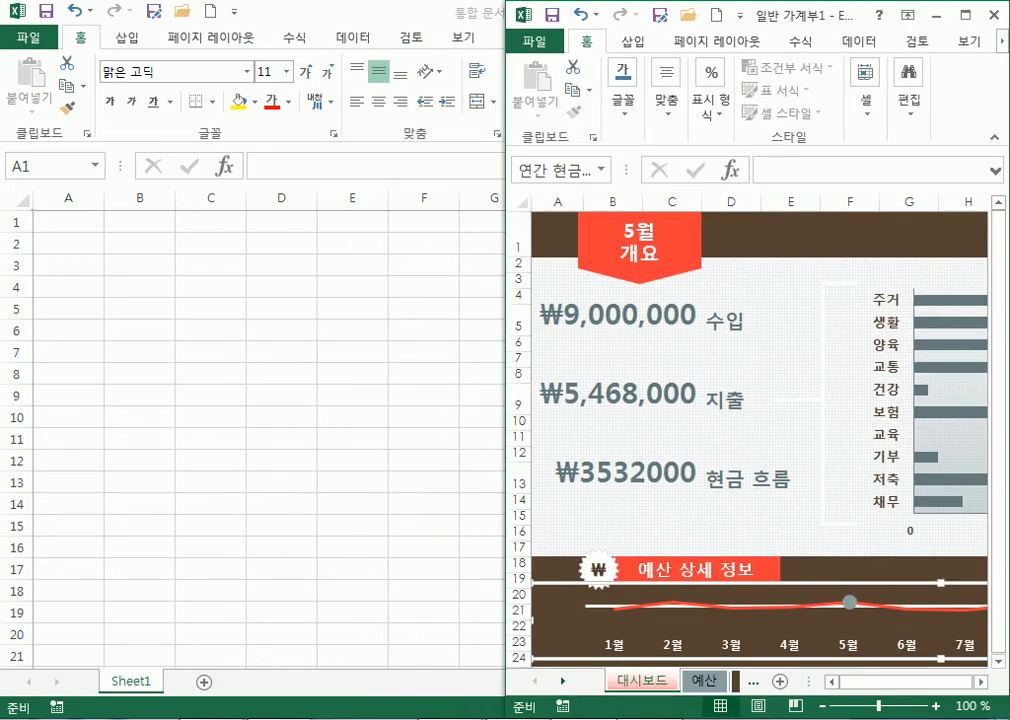
key("alt+Tab")
left_click_drag(532, 238, 0, 100)
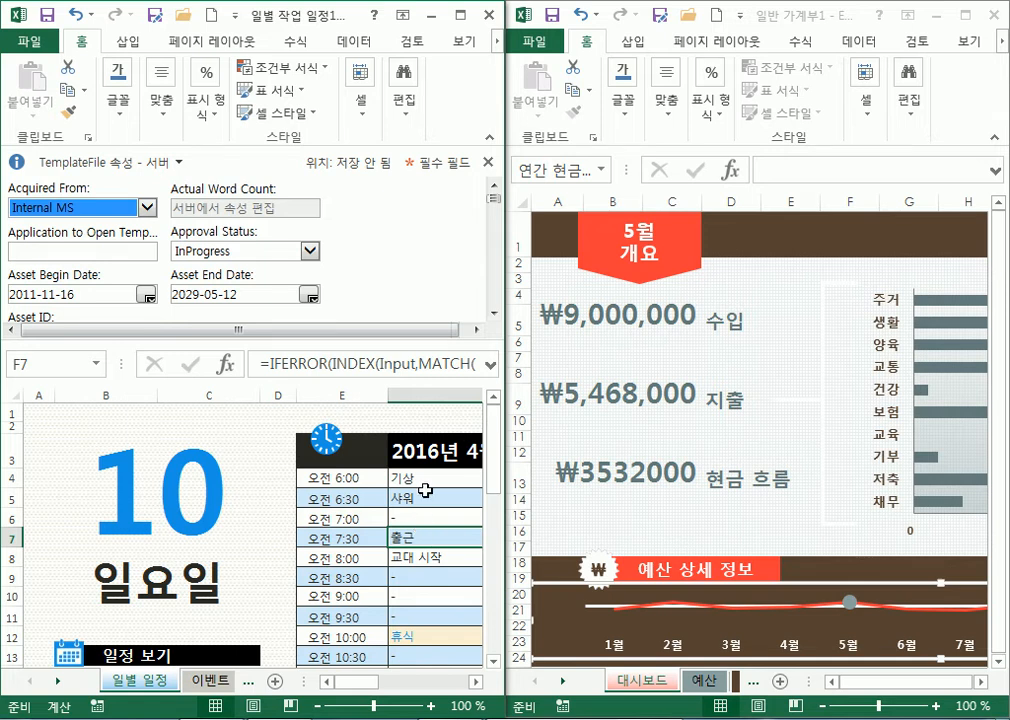
Close 일별 작업 일정1 and 일반 가계부1, choosing 저장 안 함 for each.
left_click(488, 14)
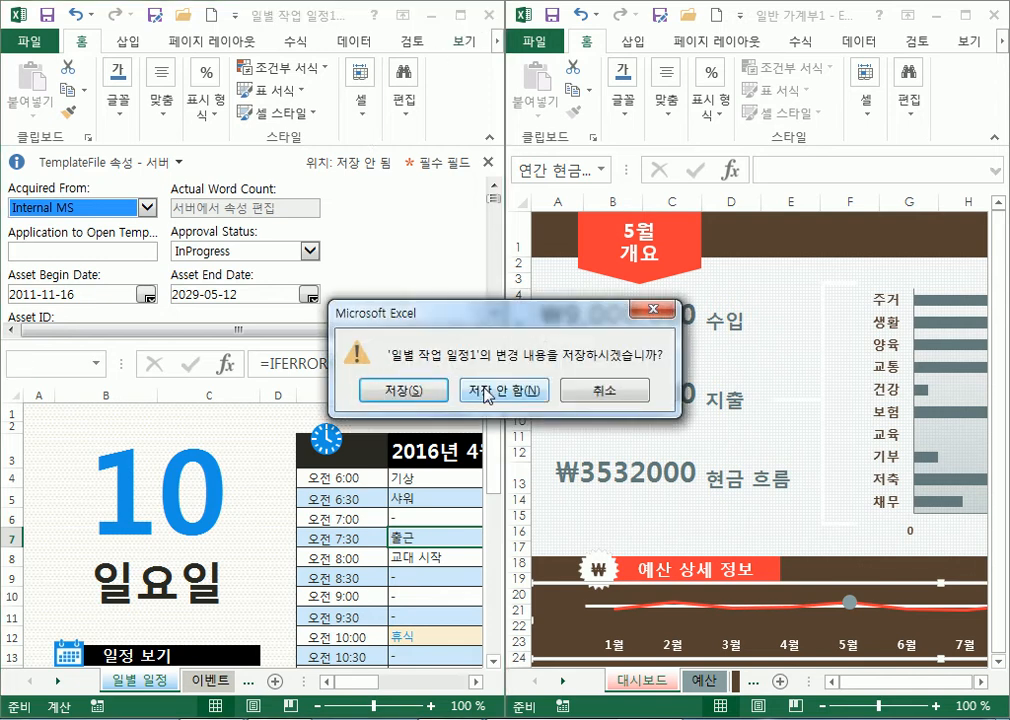
left_click(503, 392)
left_click(993, 16)
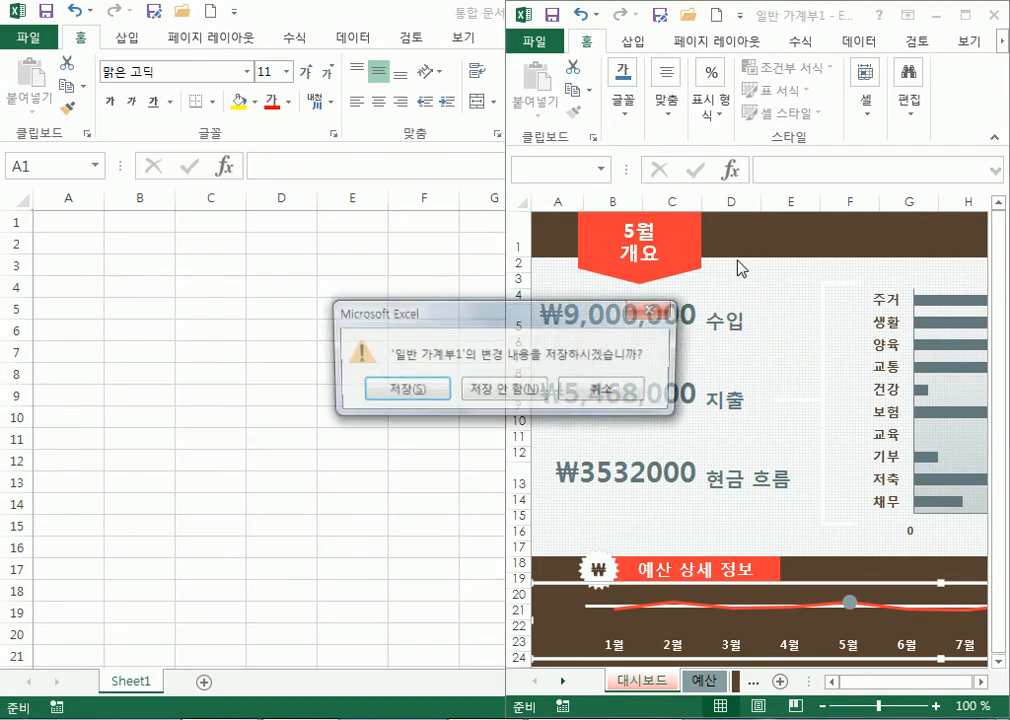
left_click(522, 387)
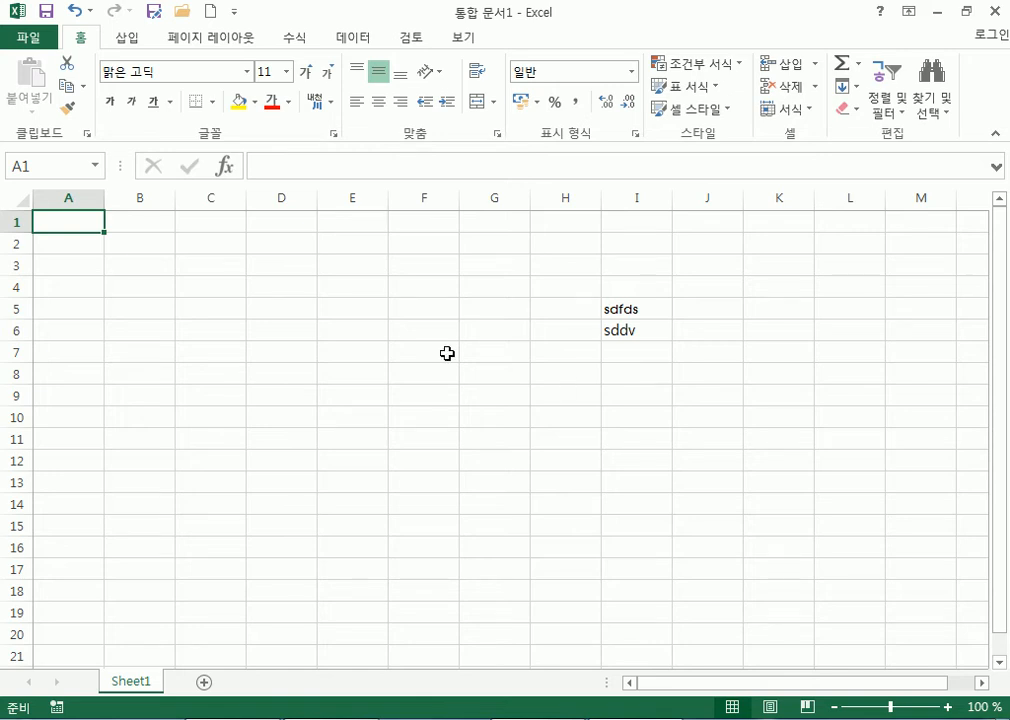
left_click(30, 38)
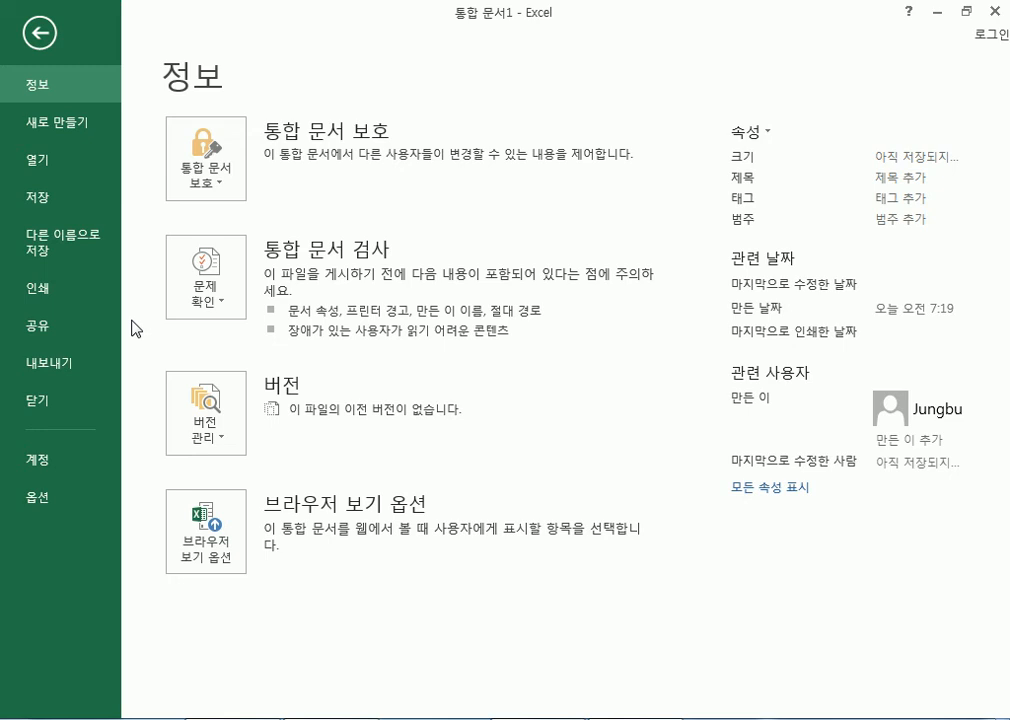
left_click(38, 498)
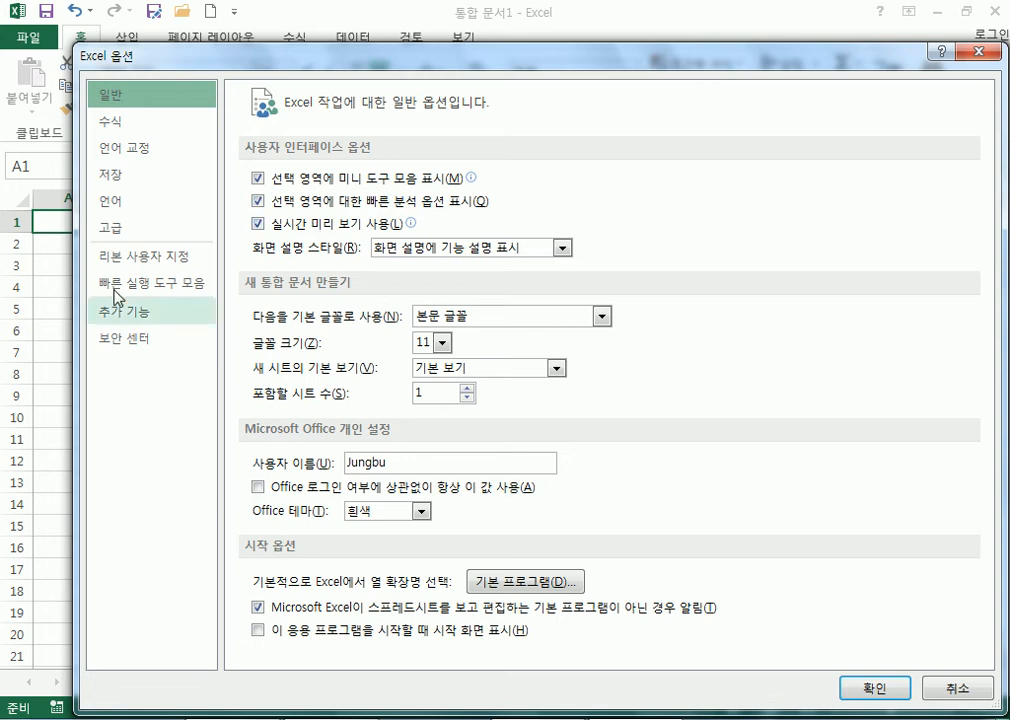
left_click(124, 122)
left_click(120, 175)
left_click(118, 227)
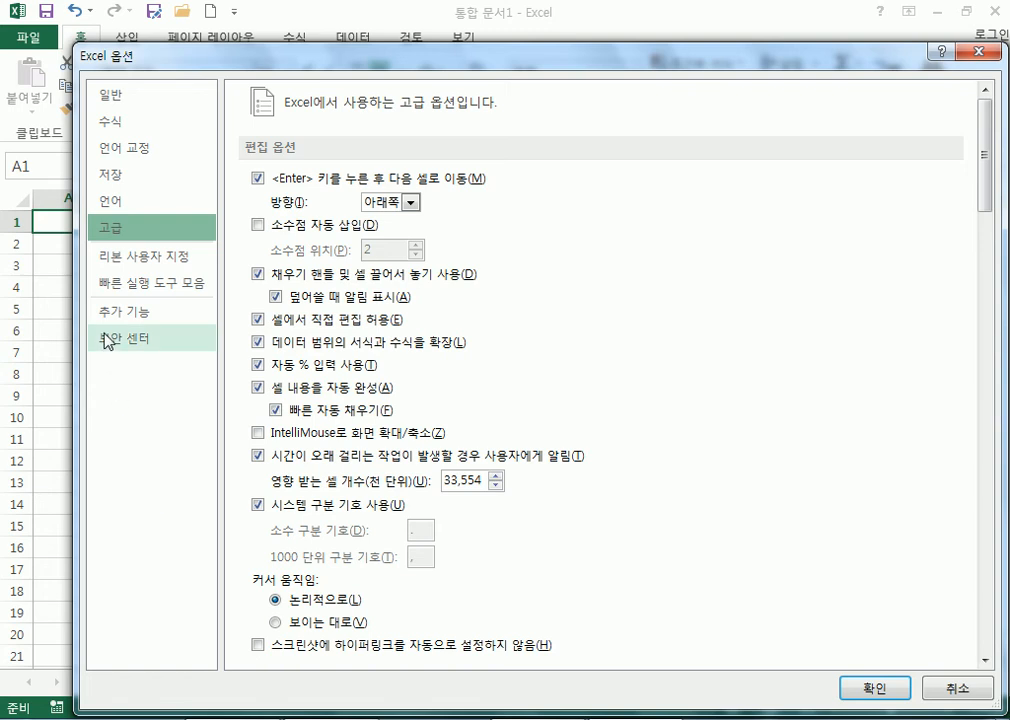
left_click(106, 340)
left_click(120, 256)
left_click(113, 148)
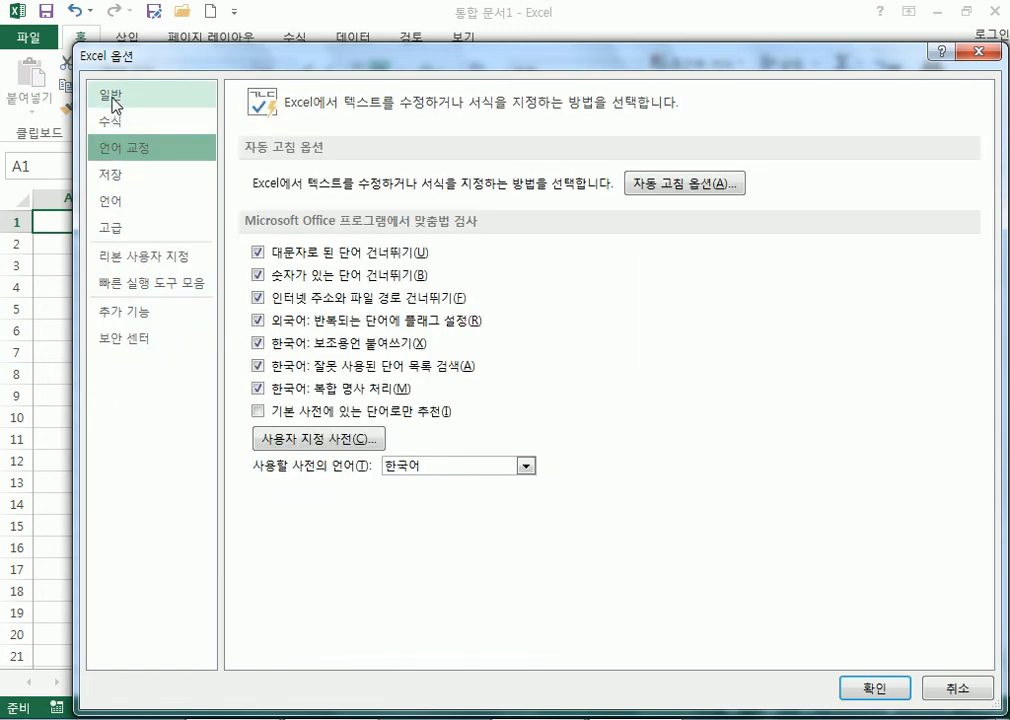
left_click(112, 96)
left_click_drag(734, 60, 694, 35)
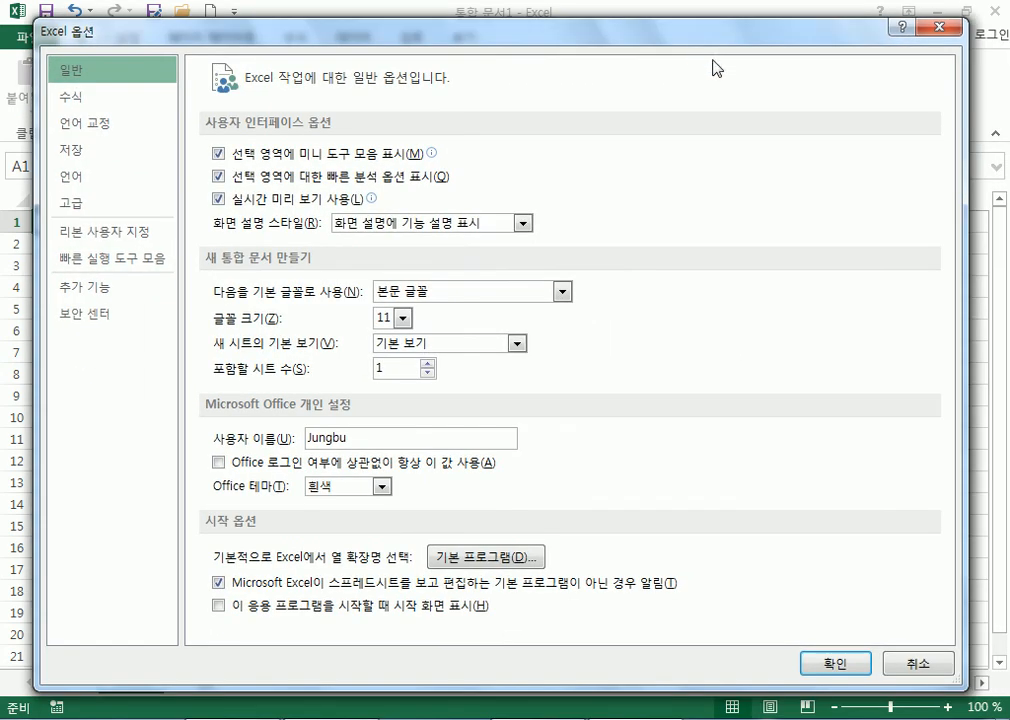
left_click(941, 27)
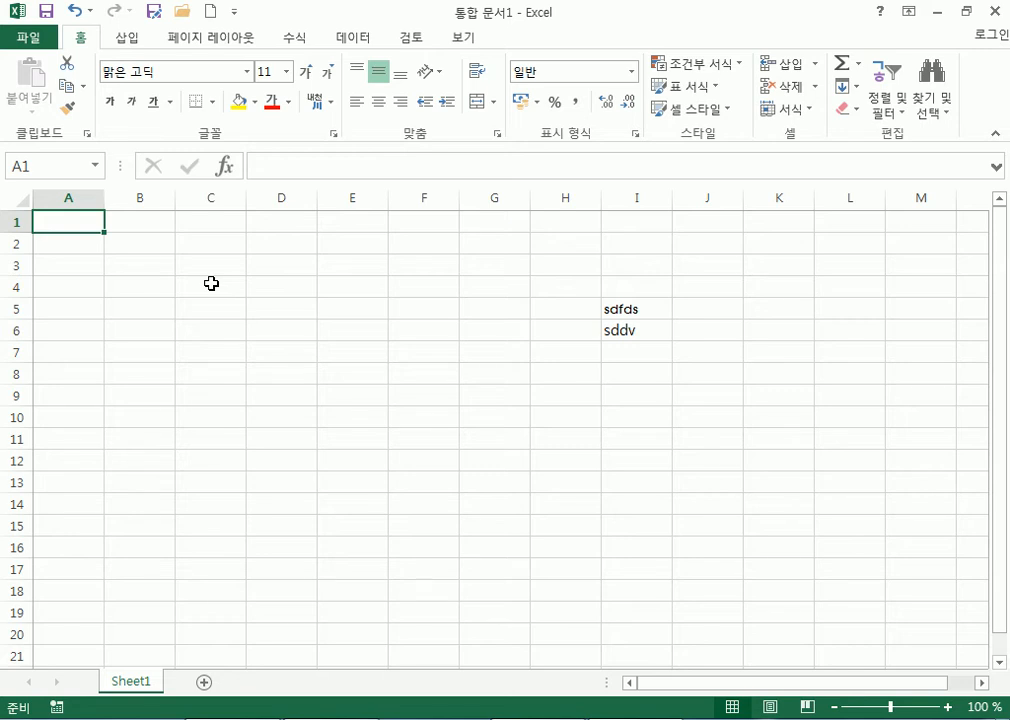
Enter 게양대 in A1 and A2, 짜집기 in A3 and 짜깁기 in A4.
type("ㄱ")
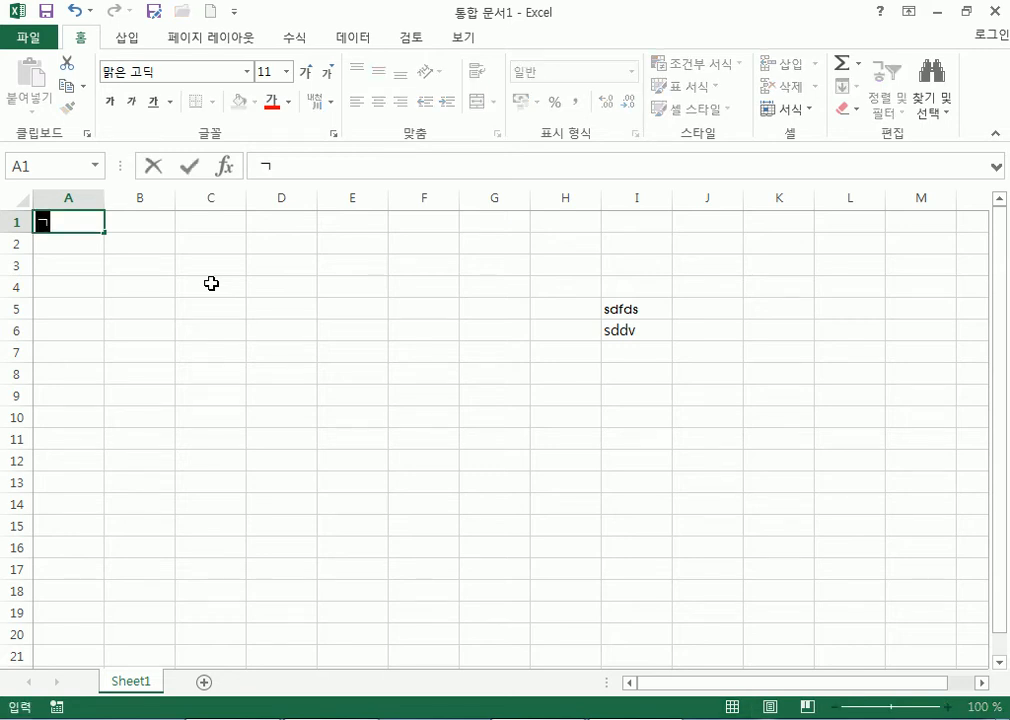
type("계양대")
key("Return")
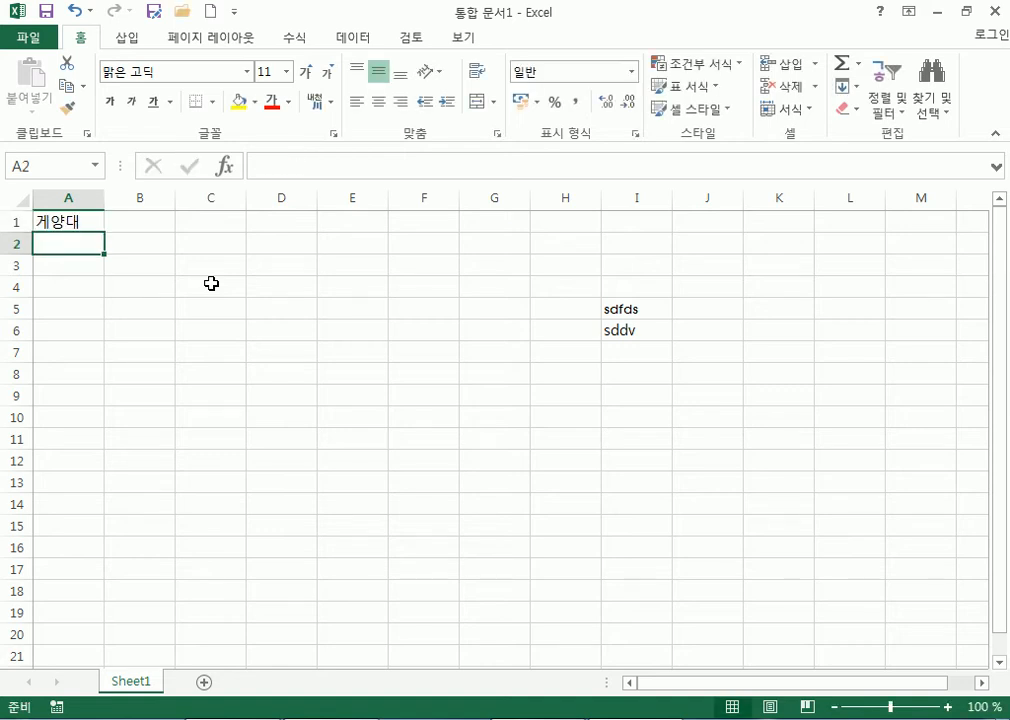
scroll(211, 283, "up", 8, "ctrl")
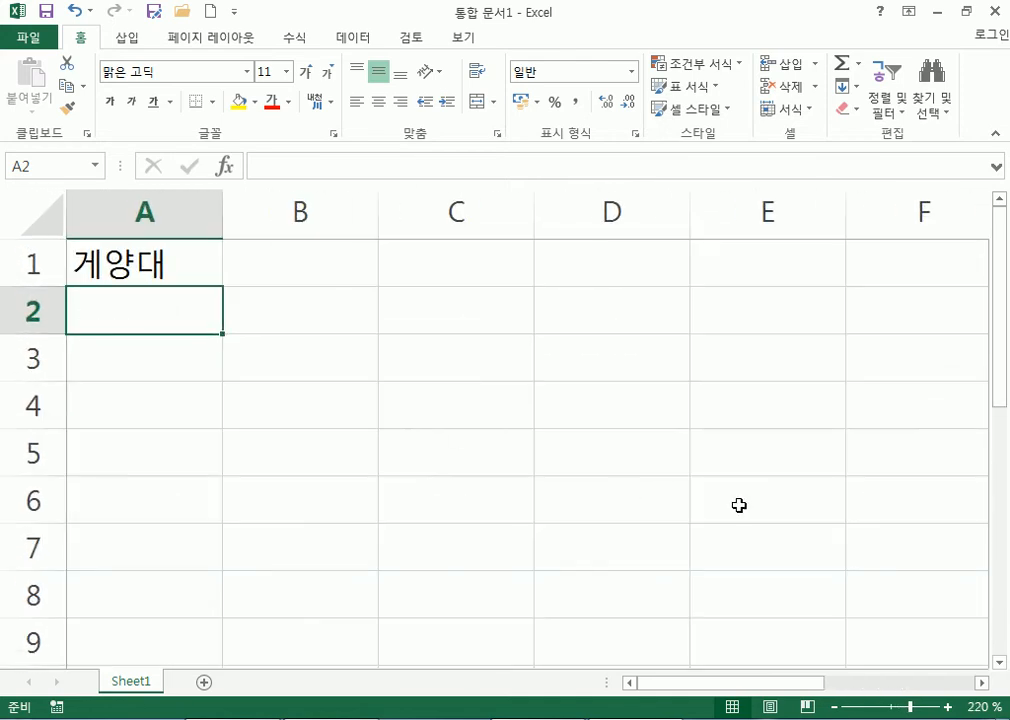
type("게양대")
key("Return")
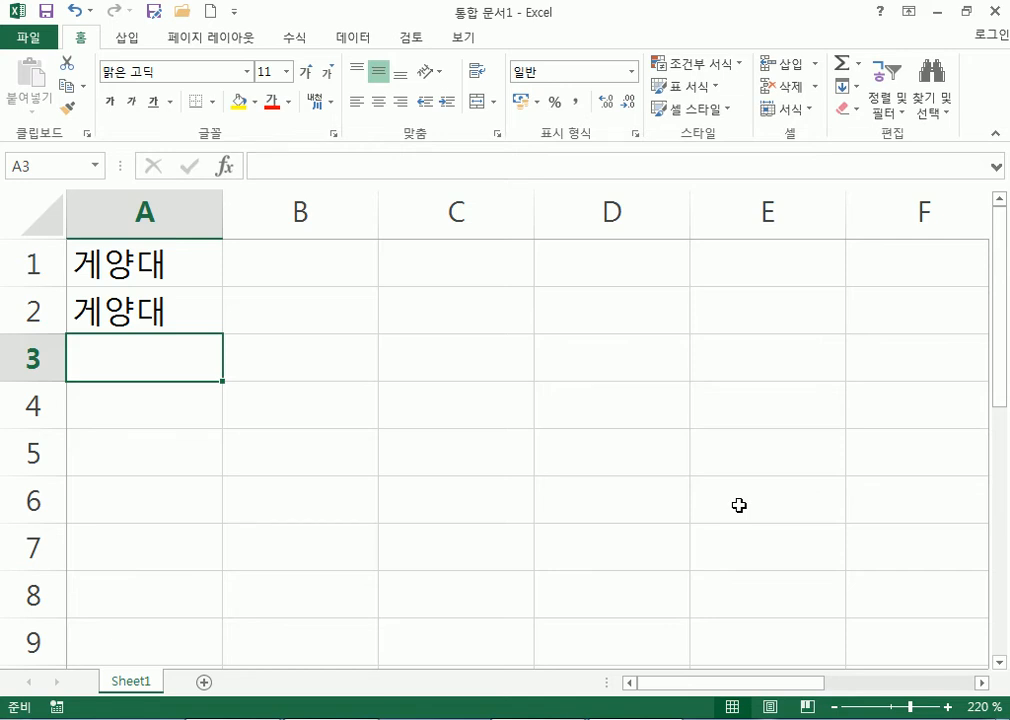
type("짜")
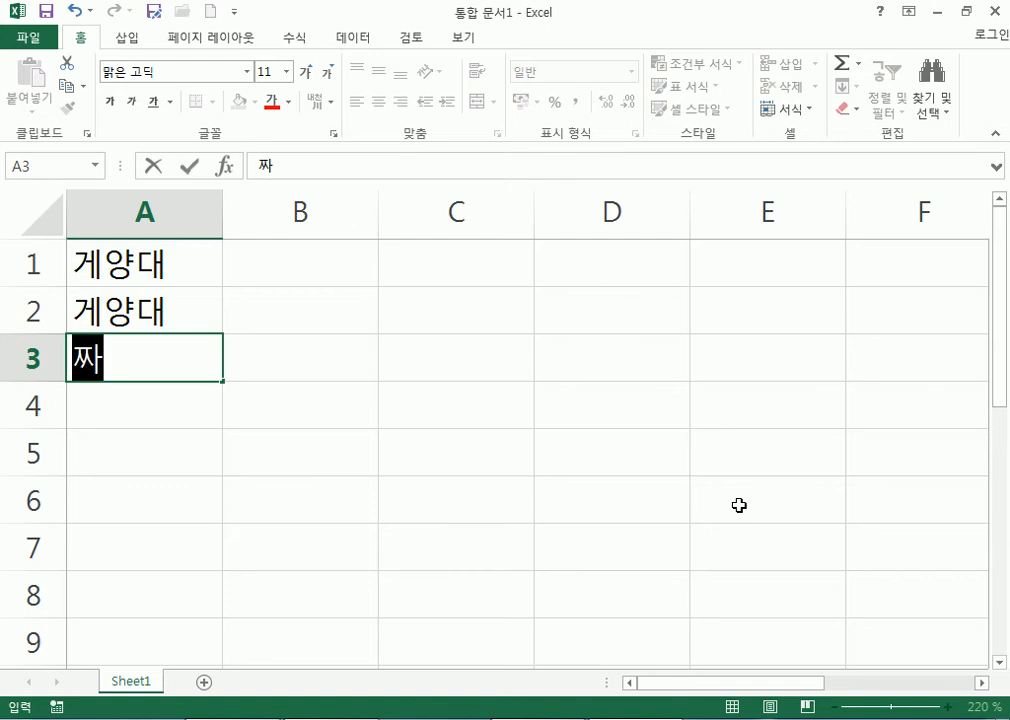
type("집ㄱ")
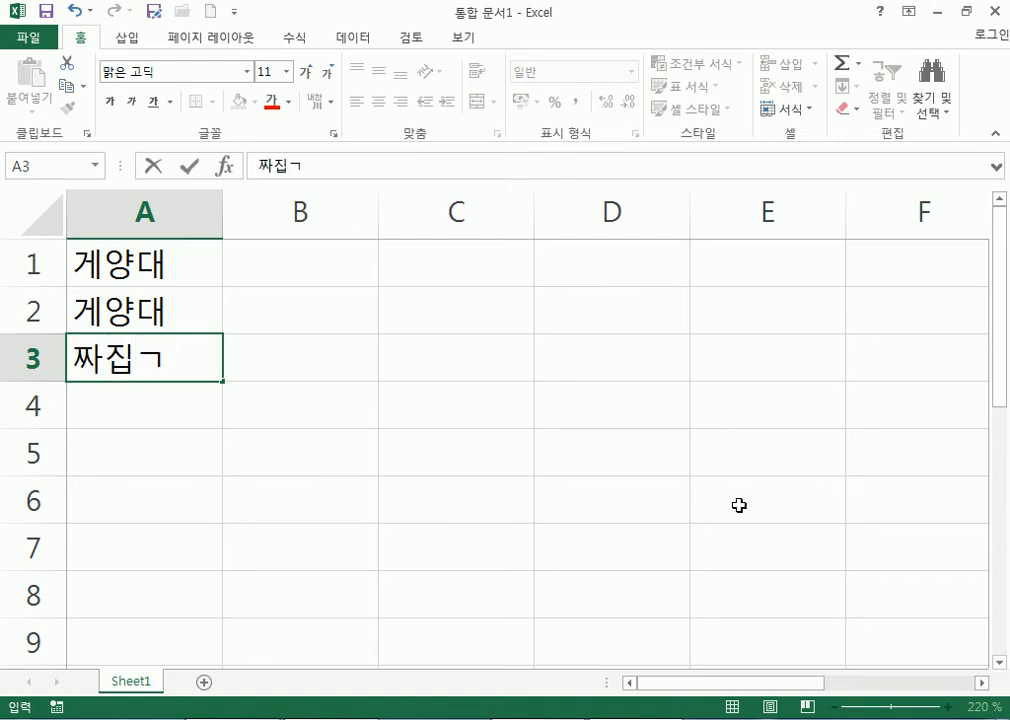
type("ㅣ")
key("Return")
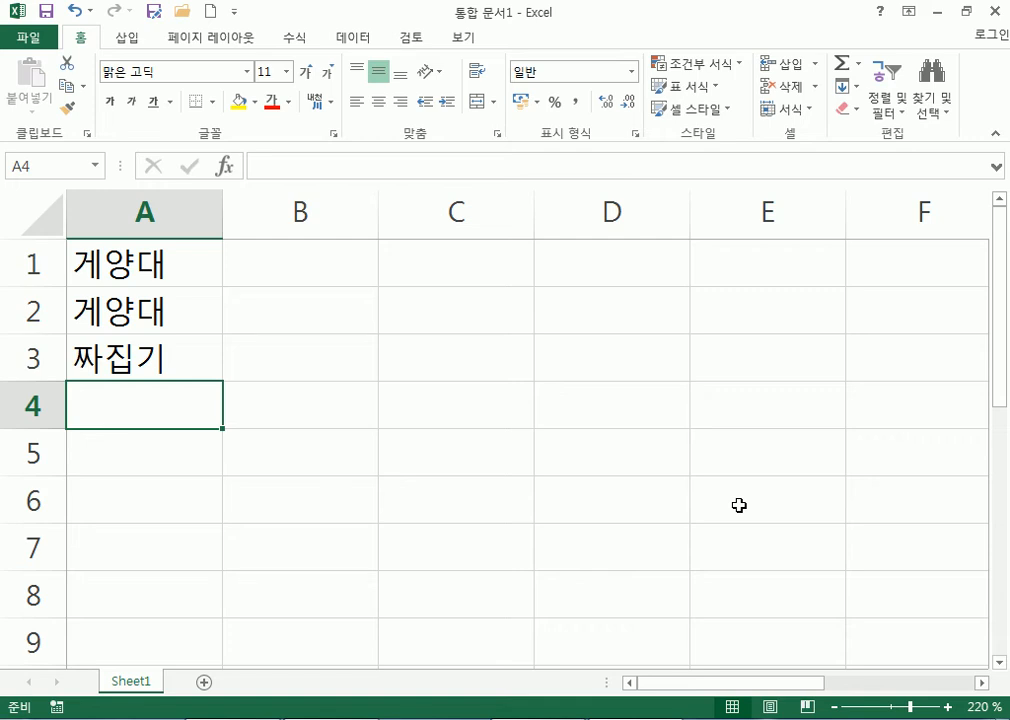
type("짜깁기")
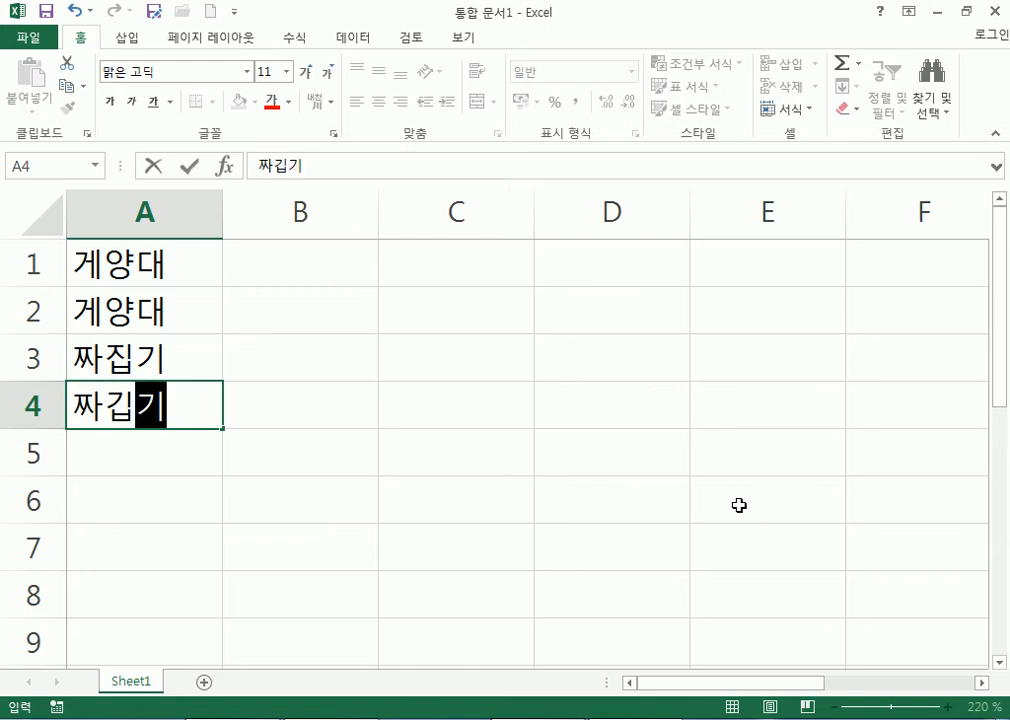
key("Up")
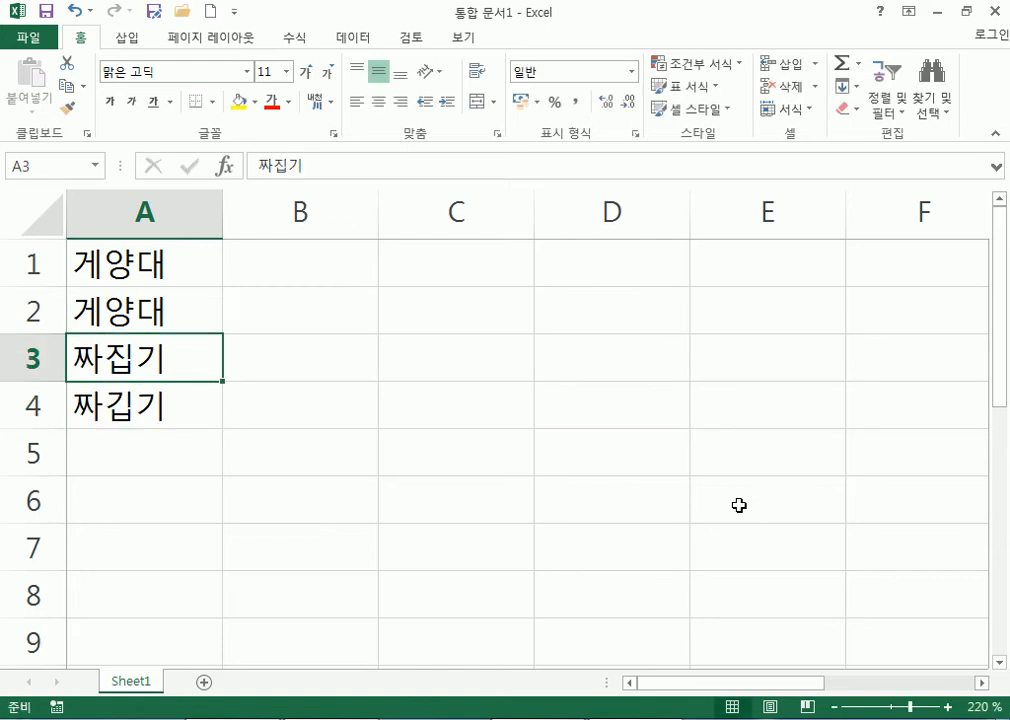
Enter 찌게 in B4 and 찌개 in B5, then reselect cell A1.
key("Down")
key("Right")
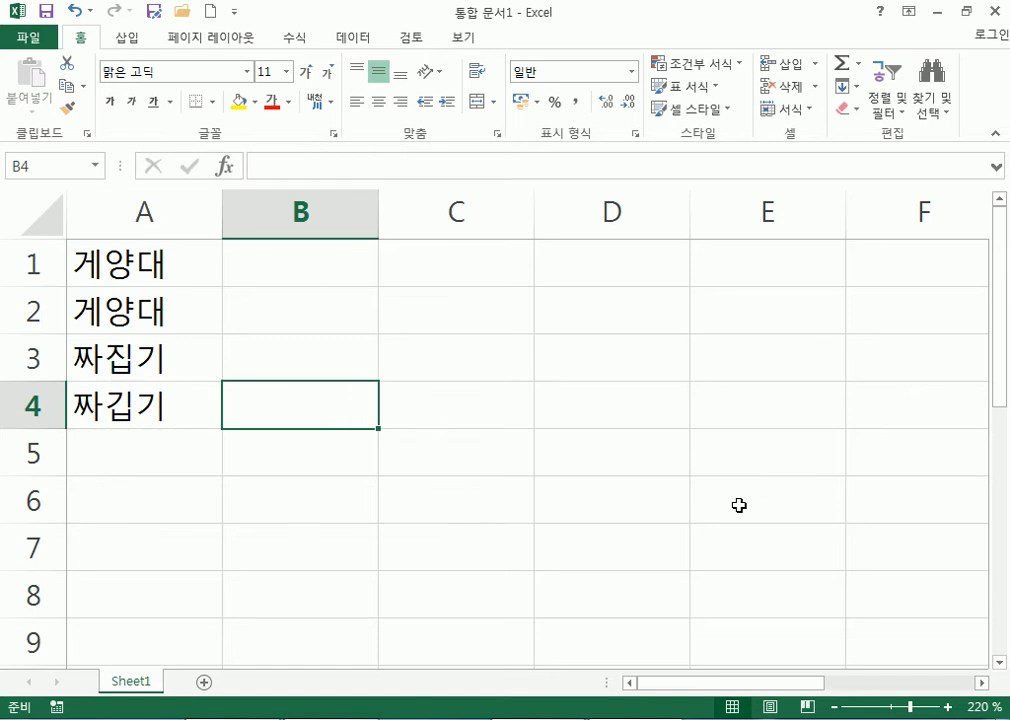
type("지")
key("BackSpace")
key("BackSpace")
type("찌")
type("게")
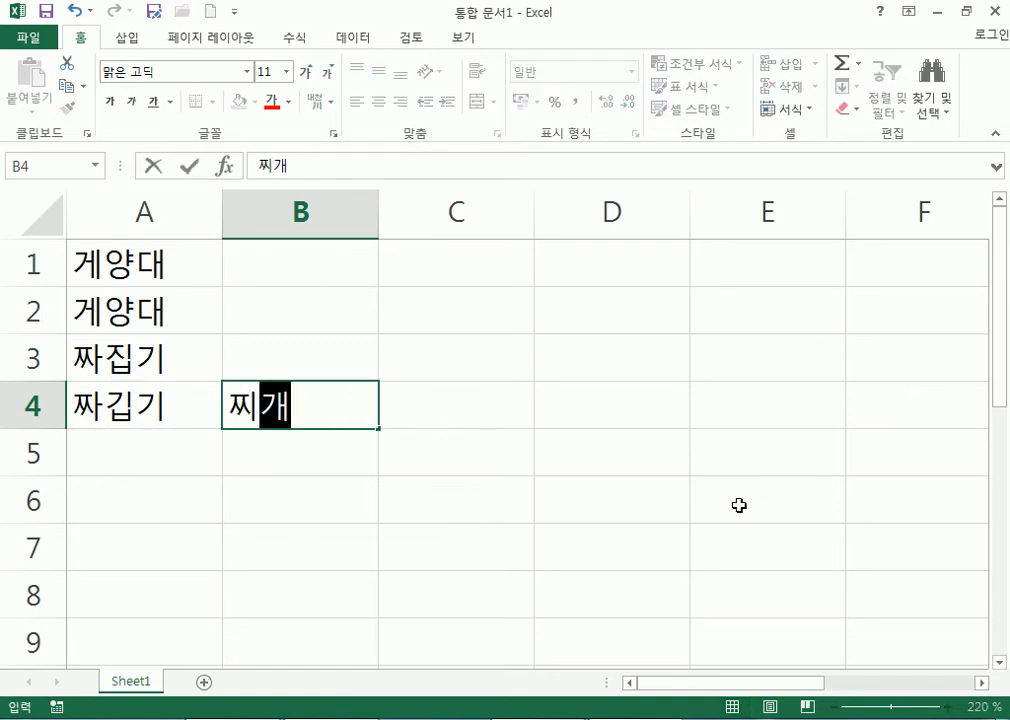
key("Return")
type("찌개")
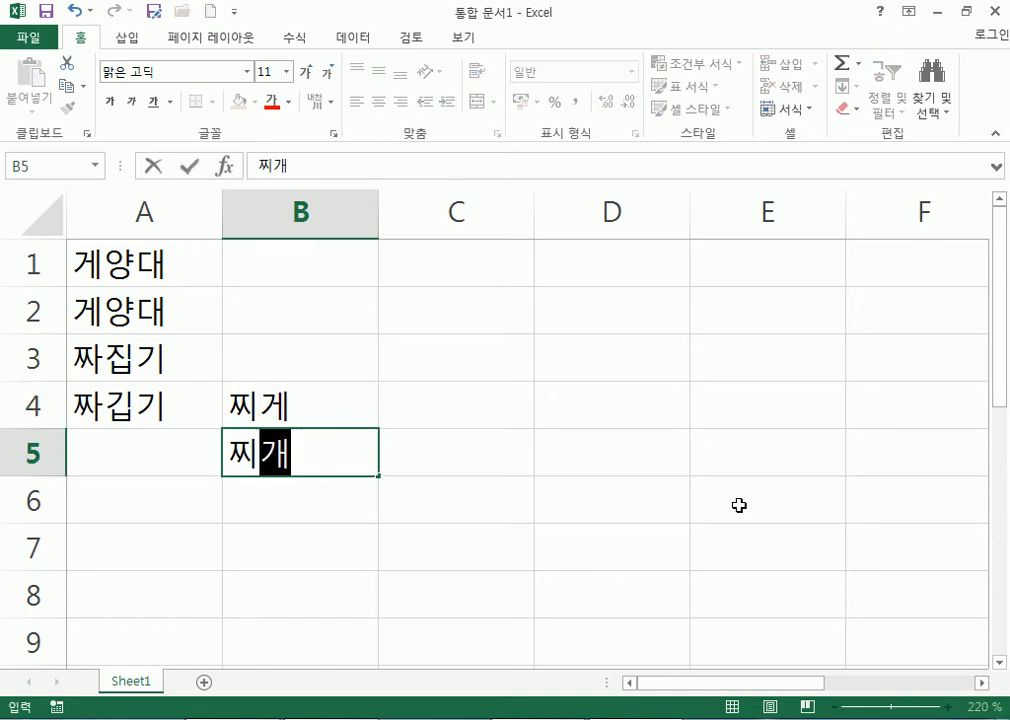
key("Return")
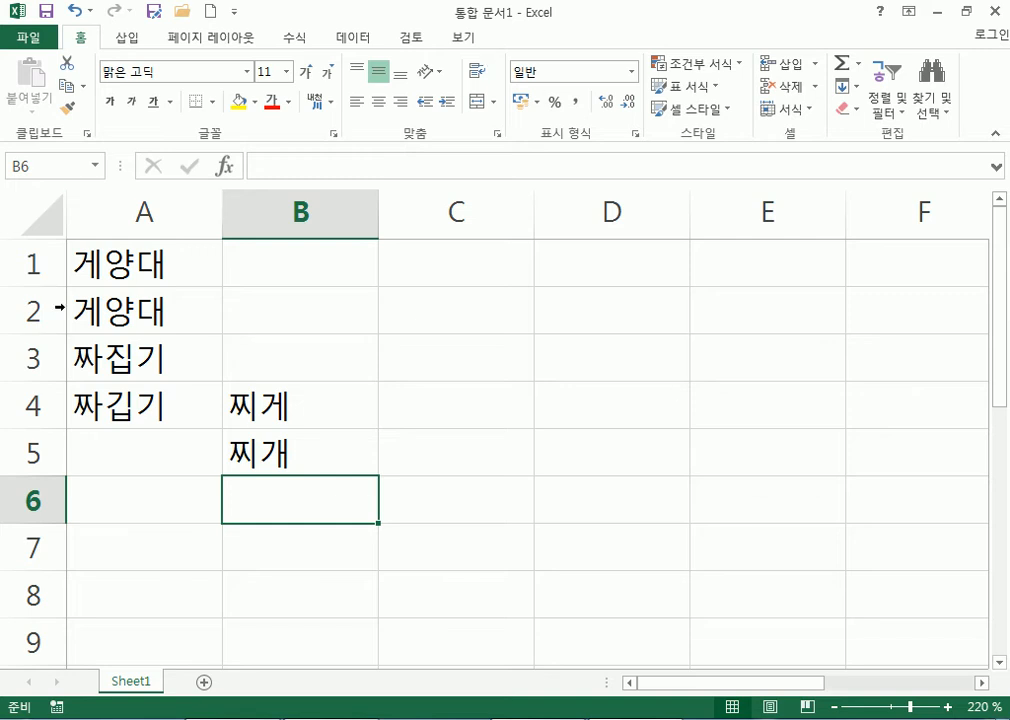
left_click(95, 262)
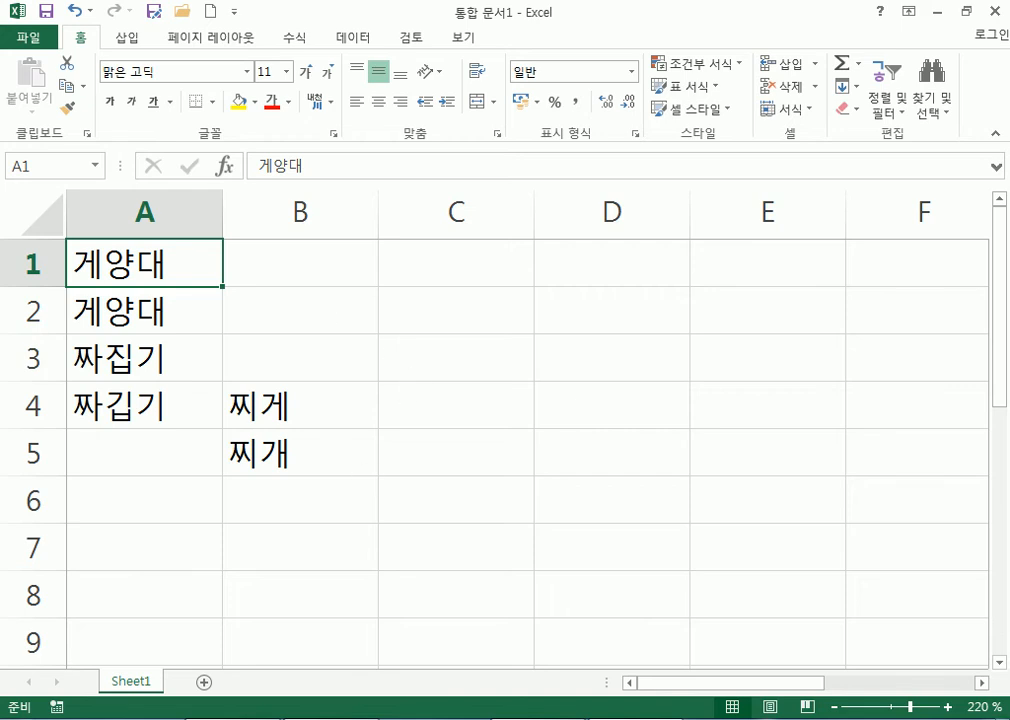
key("super")
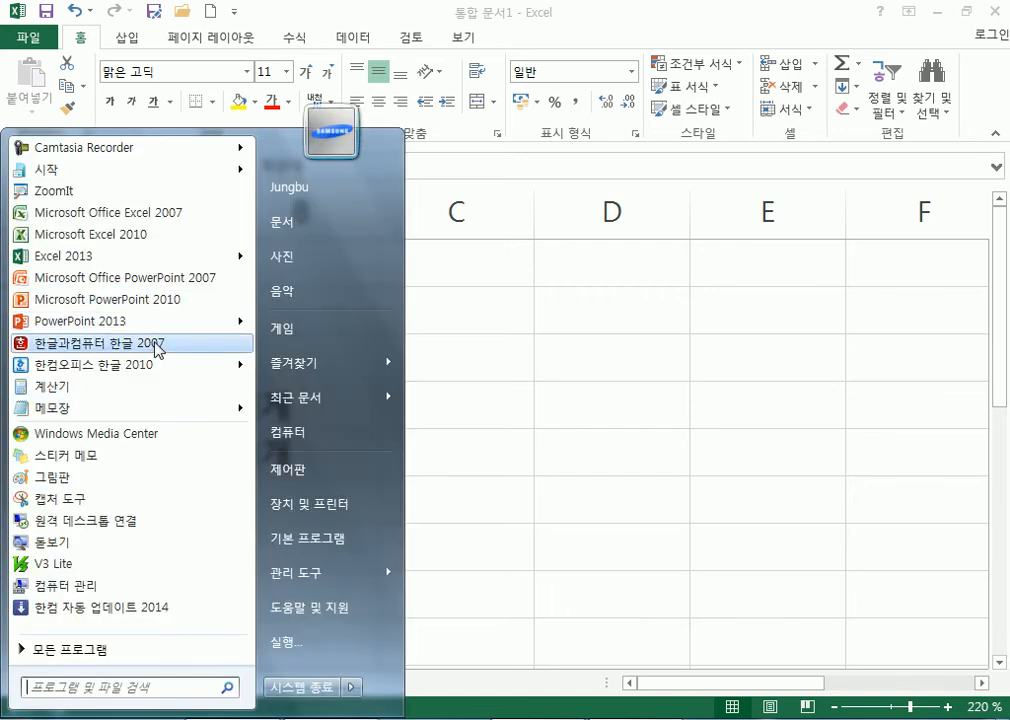
Launch Hangul 2010 and type 찌개, 찌개 and 짜깁기 on separate lines.
left_click(141, 368)
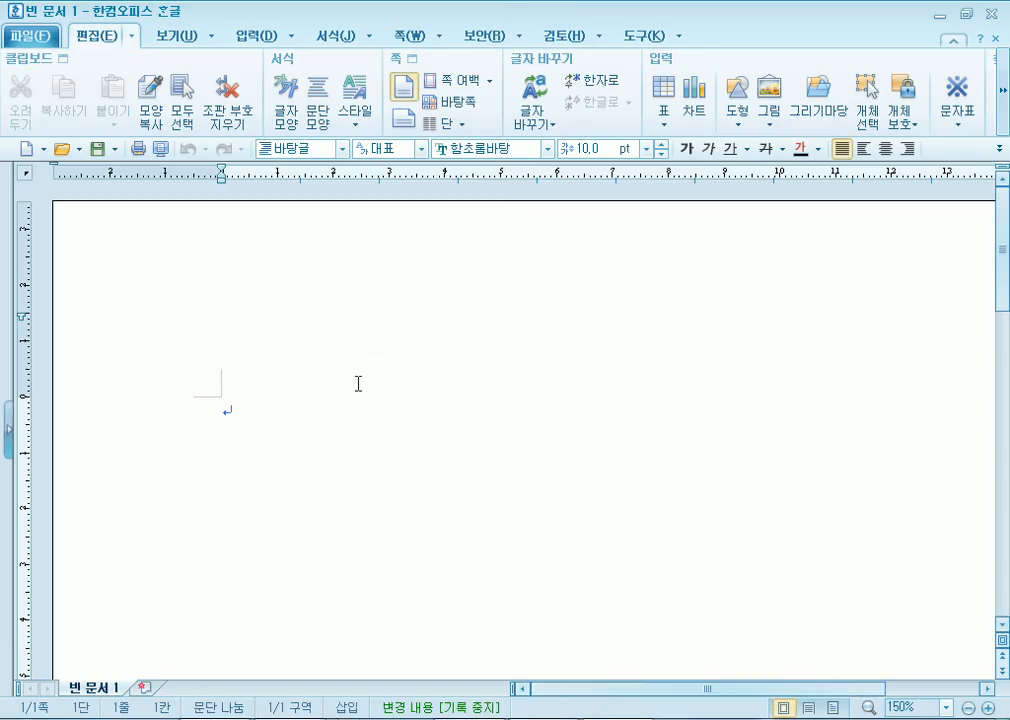
type("찌개")
key("Return")
type("찌개")
key("Return")
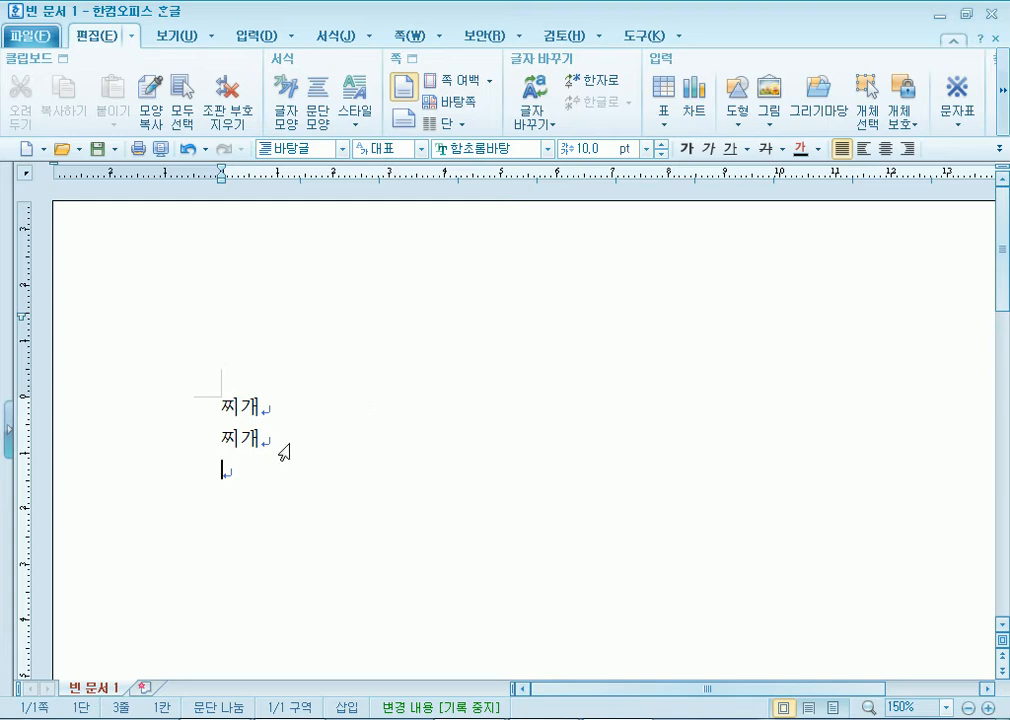
type("짜깁기")
key("Return")
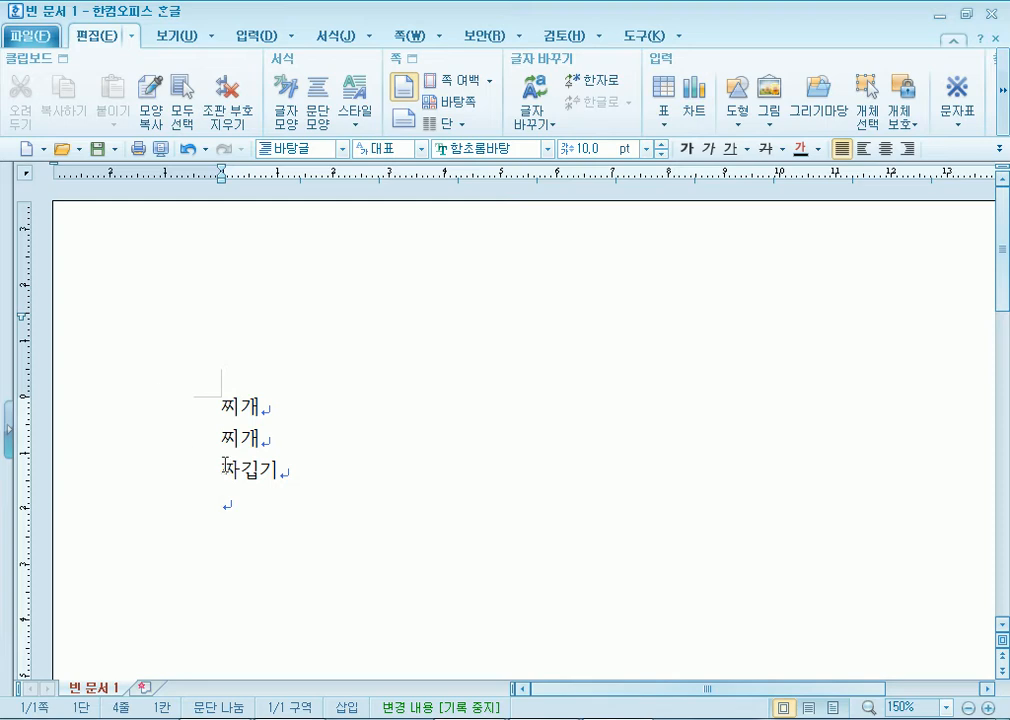
Compare with the Excel sheet, add 계양대 on a new line, then close without saving.
key("alt+Tab")
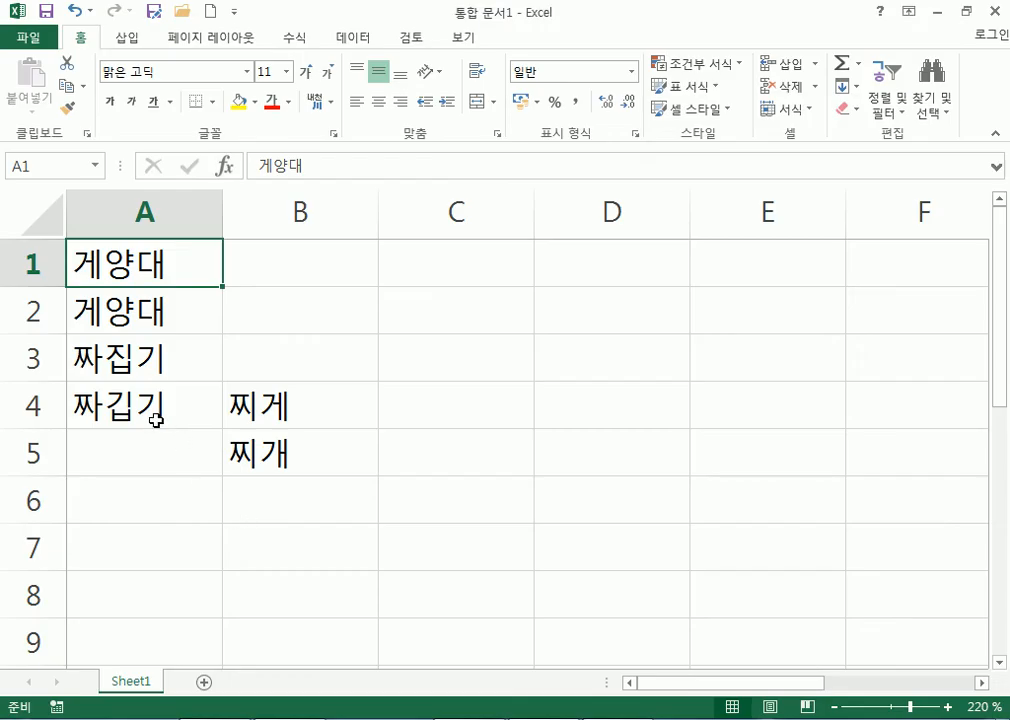
key("alt+Tab")
type("계양대")
key("Return")
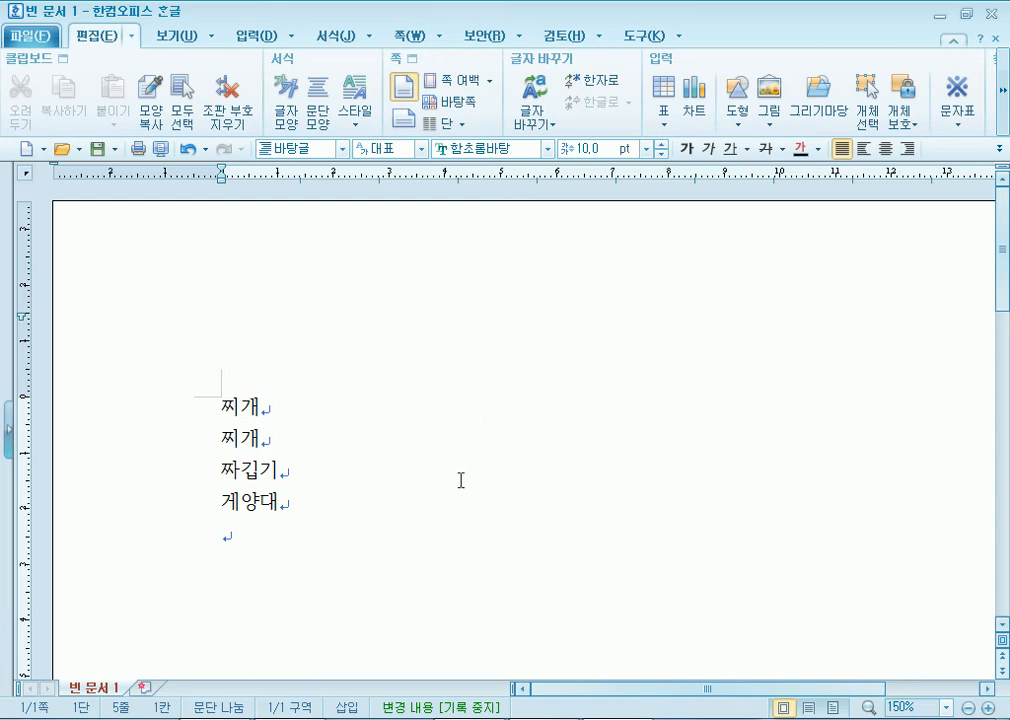
key("alt+Tab")
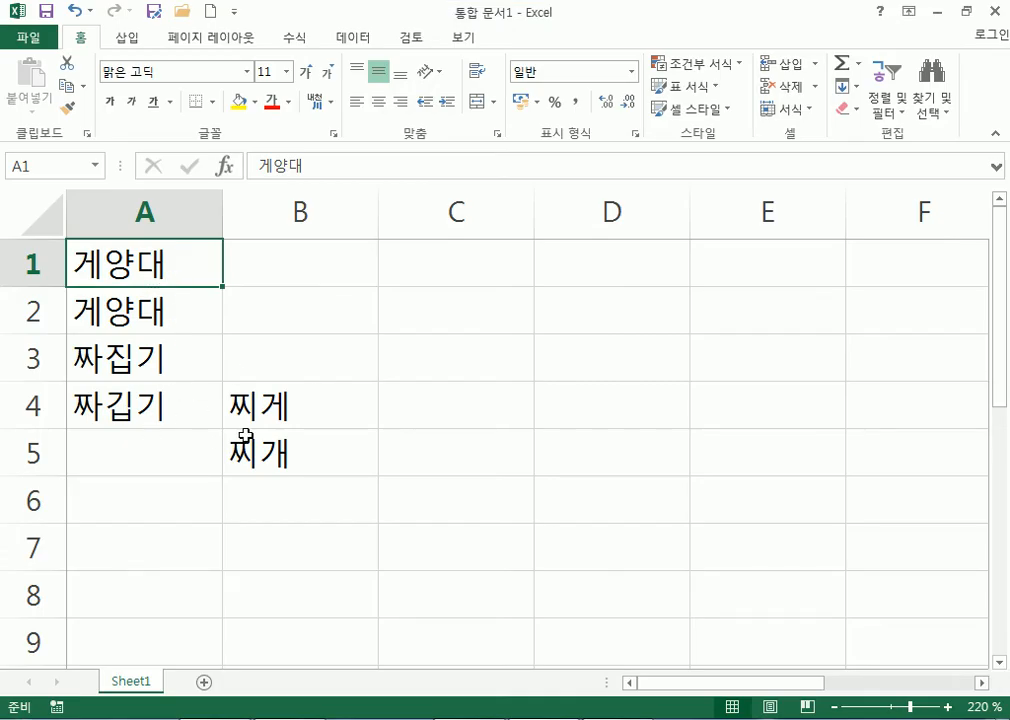
key("alt+Tab")
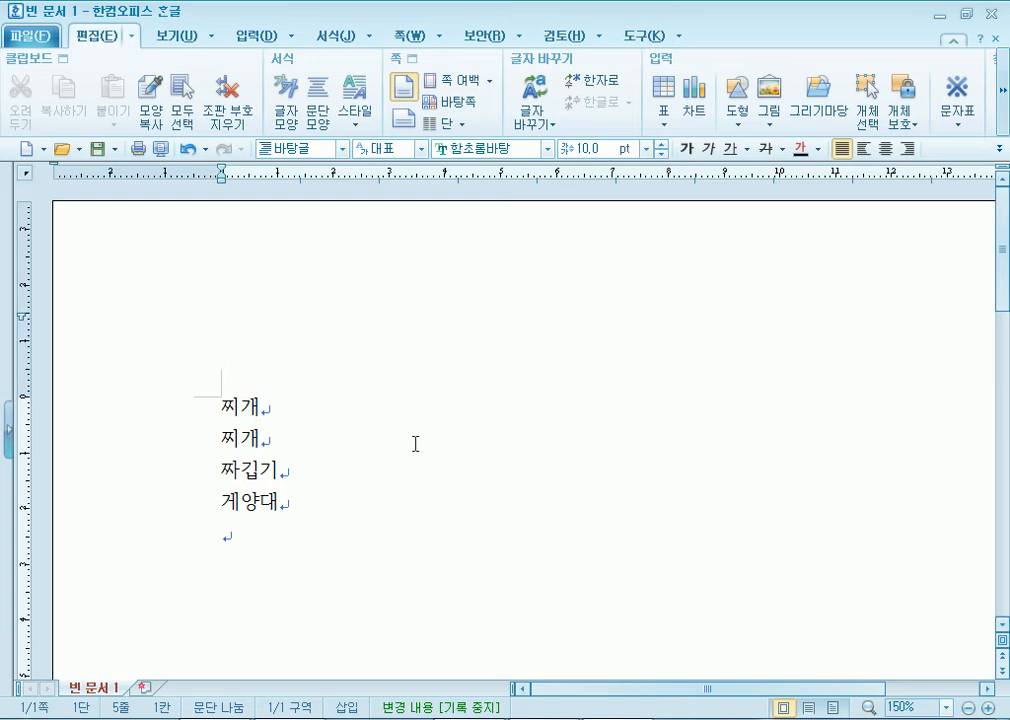
left_click(991, 15)
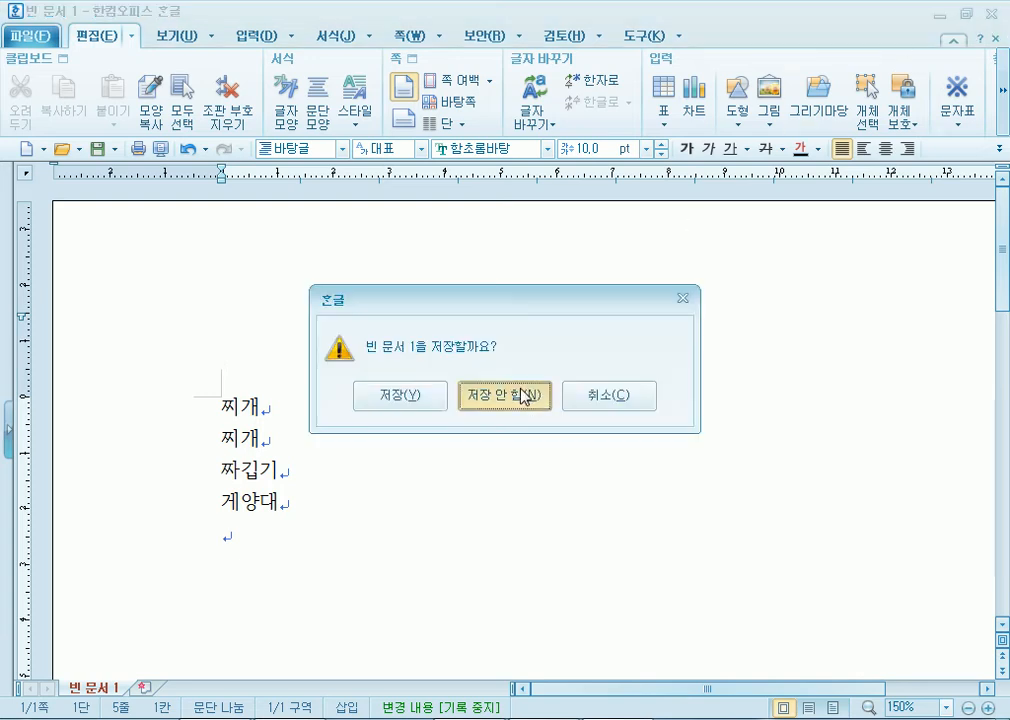
left_click(523, 396)
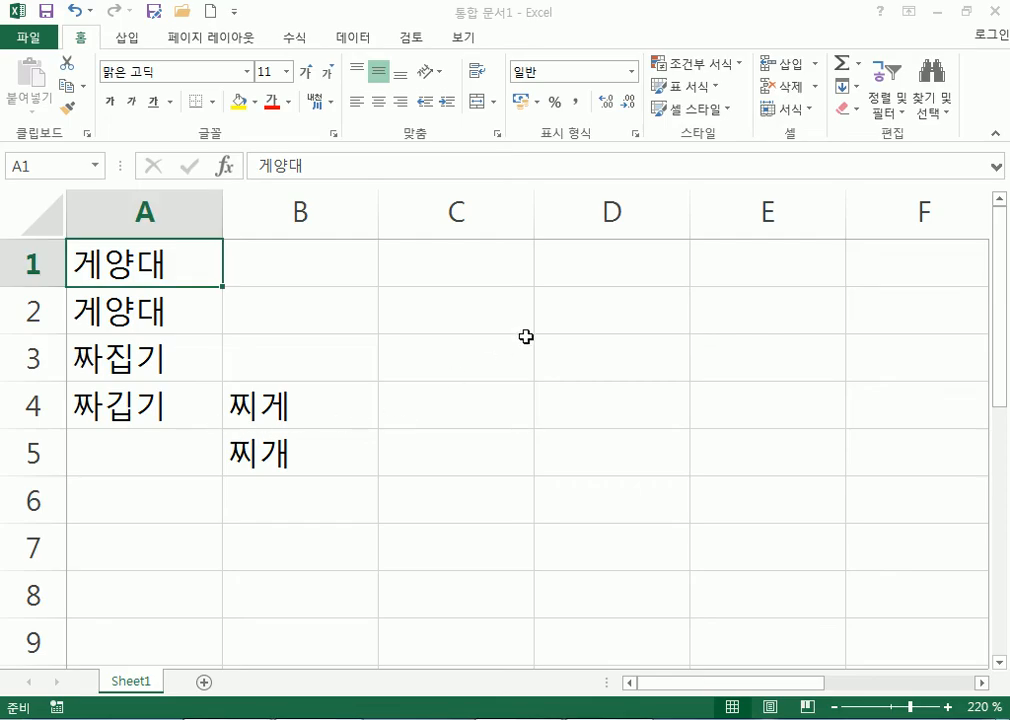
Switch the IME to English and enter 'goood morning' in cell C1.
left_click(505, 279)
type("ㅎㅐㅐ")
key("BackSpace")
key("BackSpace")
key("Hangul")
type("goood")
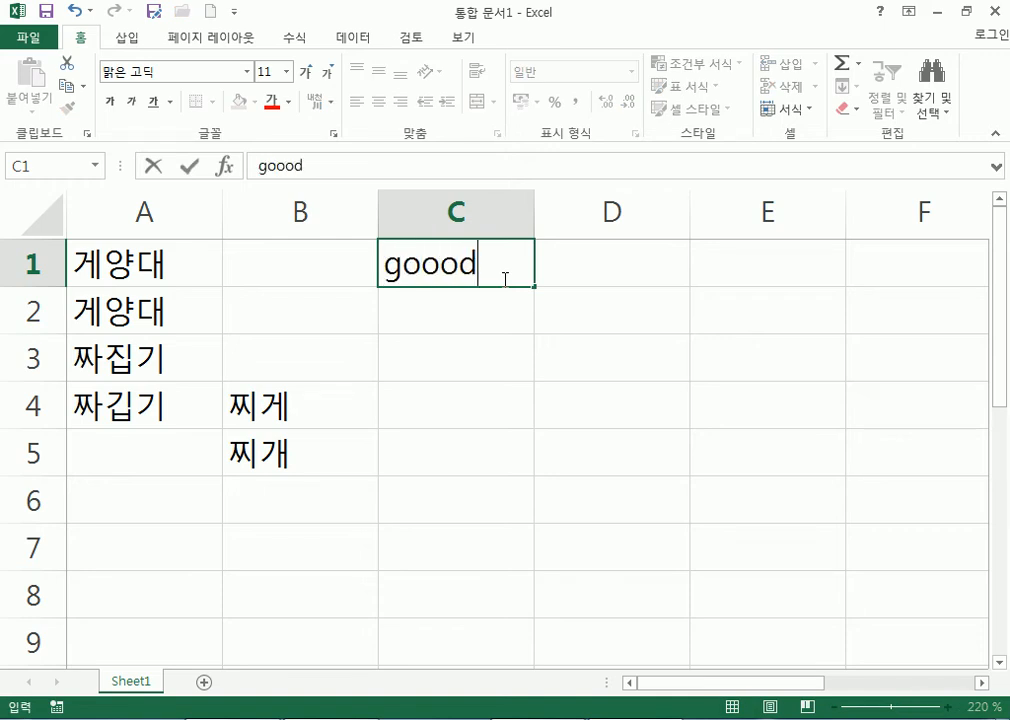
type(" morning")
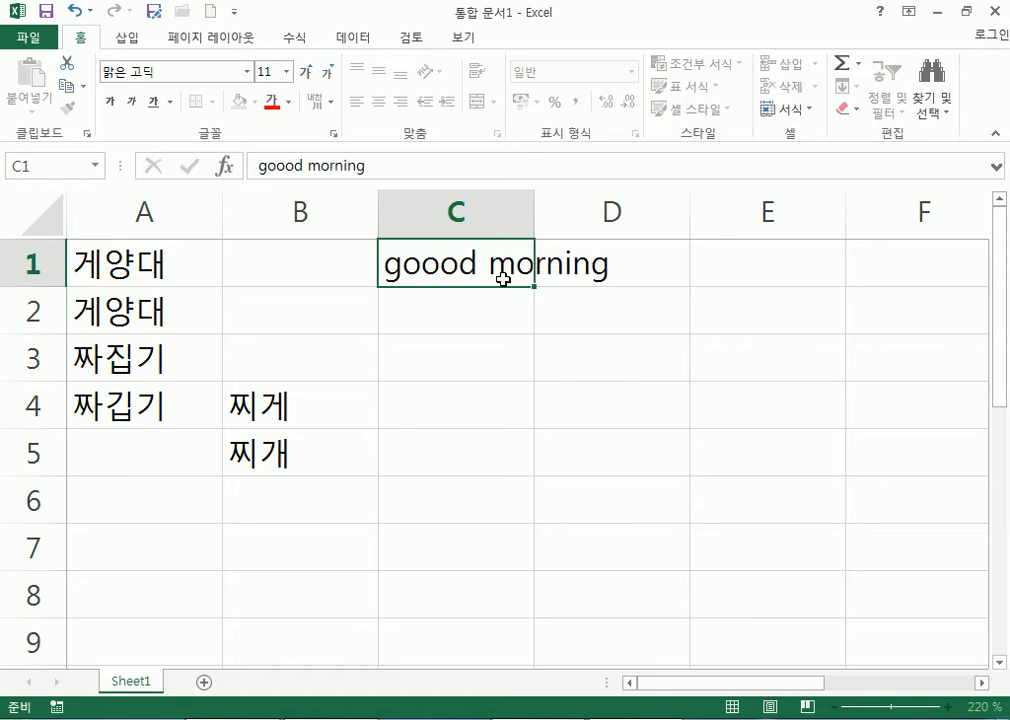
key("Return")
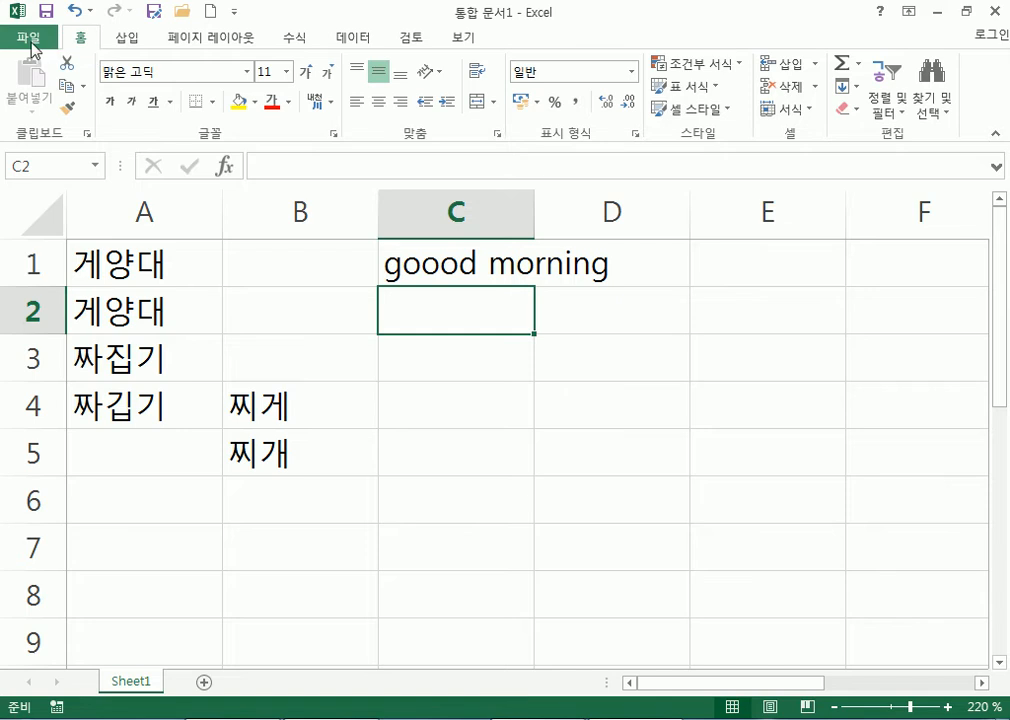
left_click(402, 42)
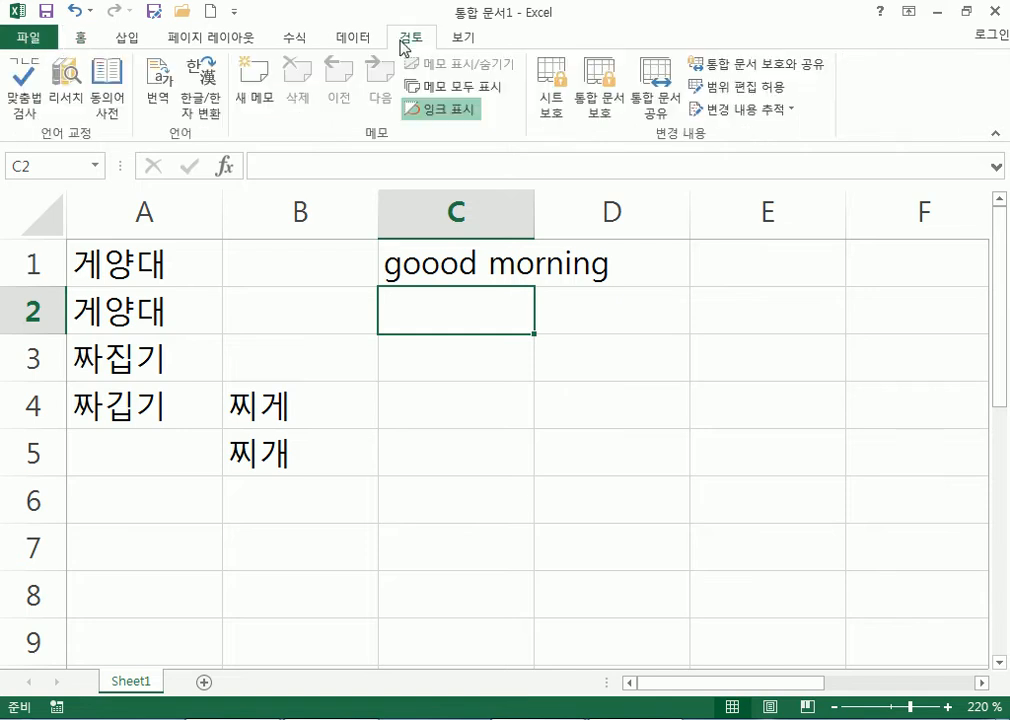
Run Spelling and change the flagged 짜집기 to the suggested 짜깁기.
left_click(24, 82)
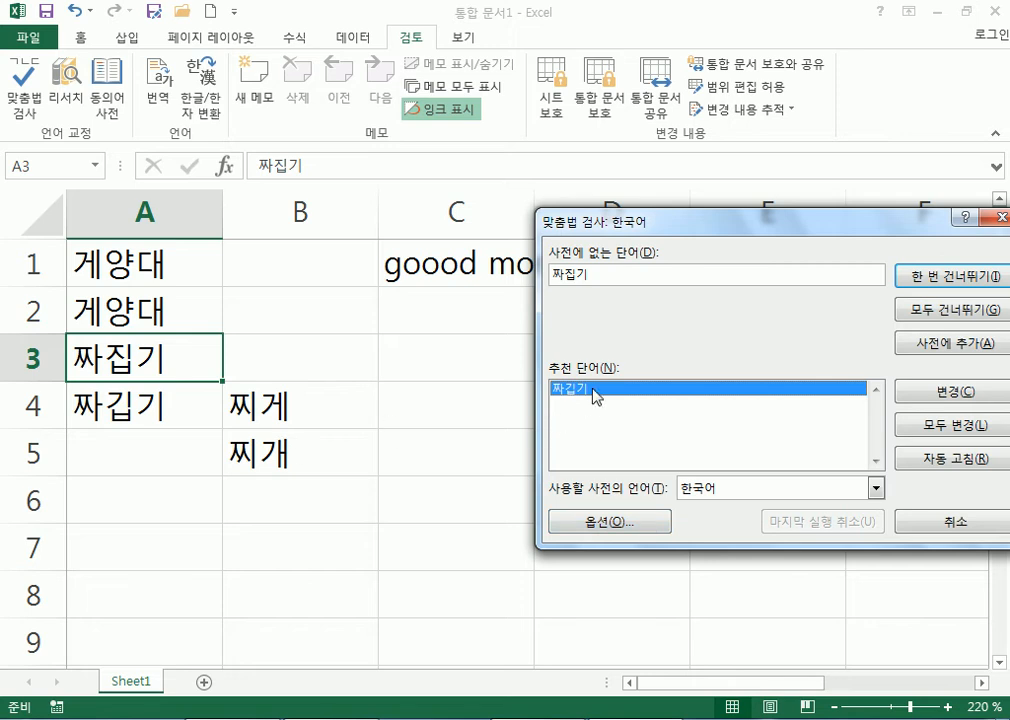
left_click_drag(639, 220, 518, 169)
double_click(470, 222)
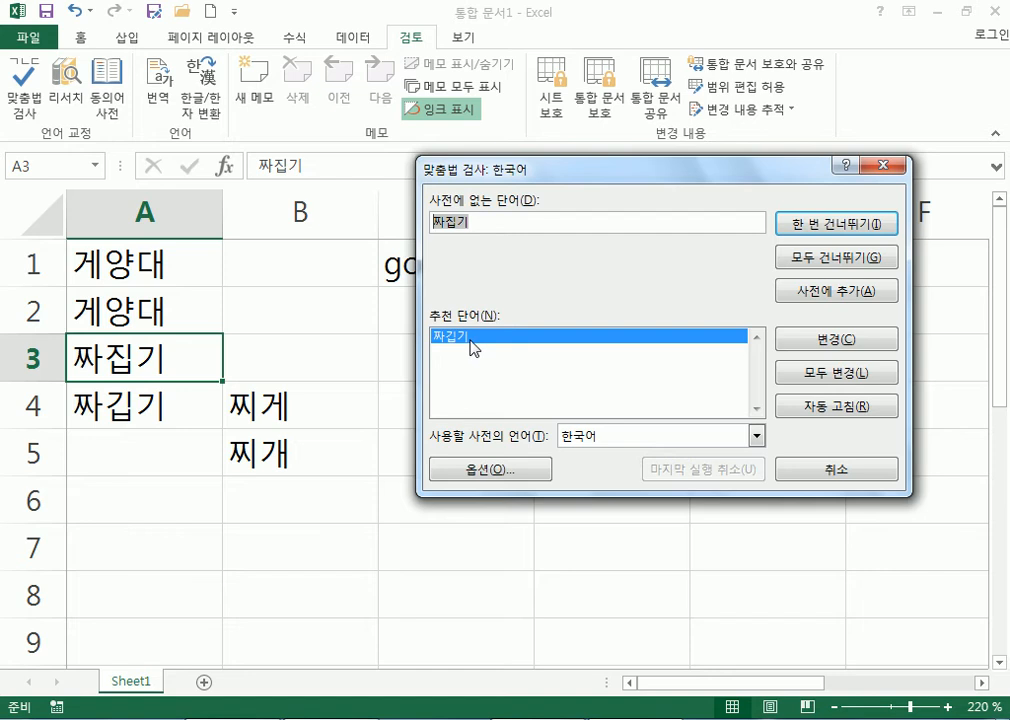
left_click(800, 345)
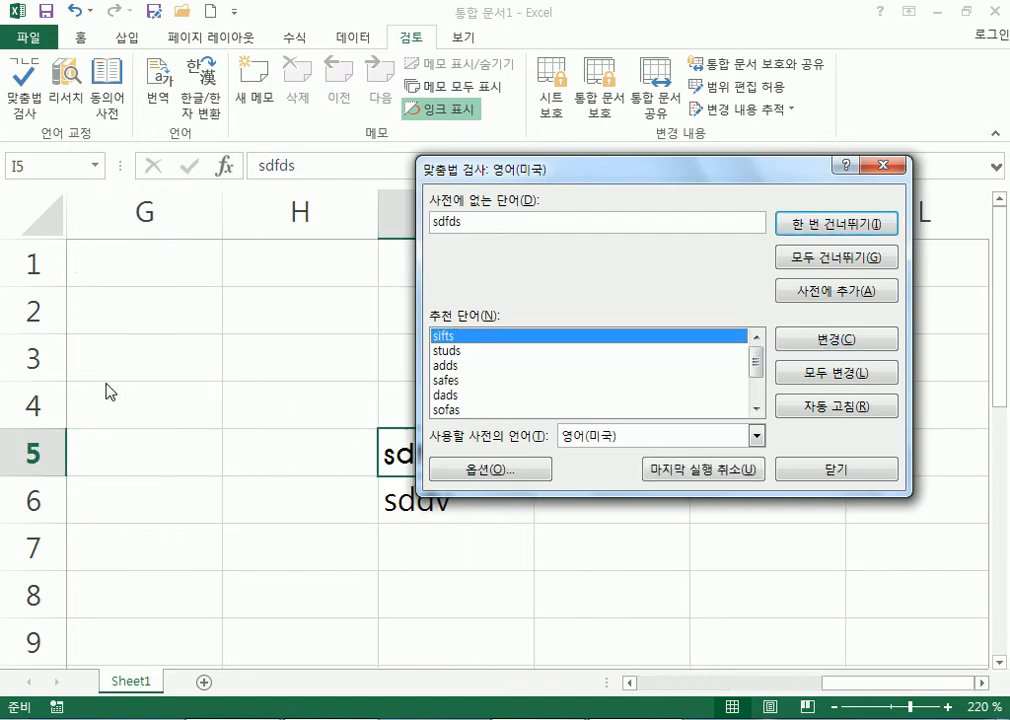
left_click_drag(545, 170, 615, 111)
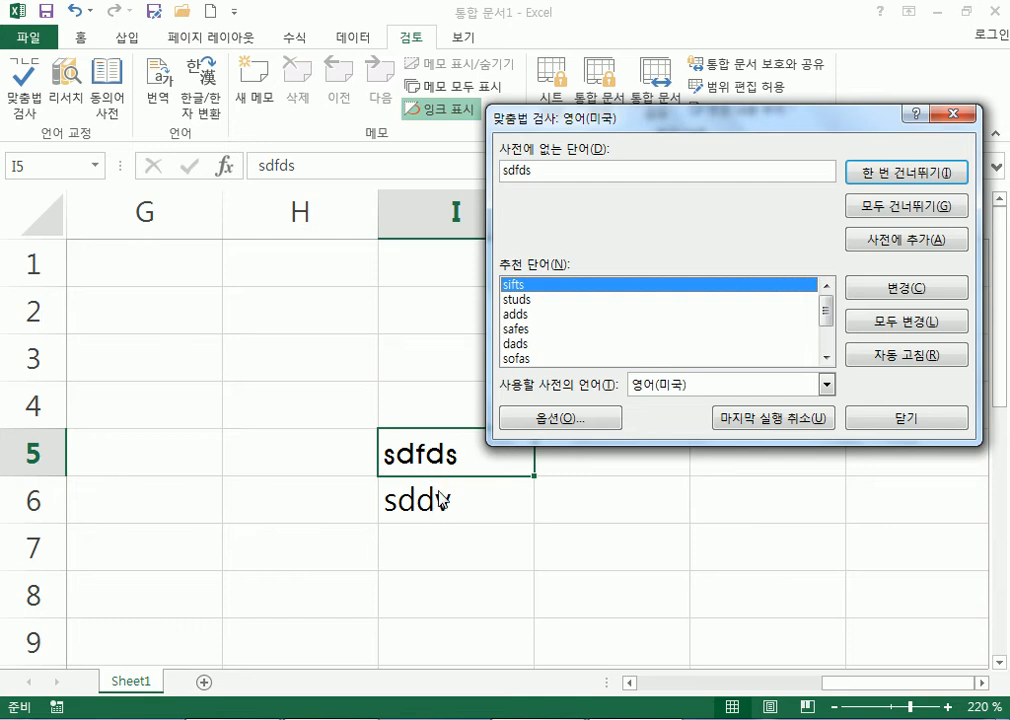
Ignore sdfds and sddv once, restart from the top, and change goood to good.
left_click(881, 180)
left_click(880, 178)
left_click(467, 420)
left_click_drag(596, 124, 701, 165)
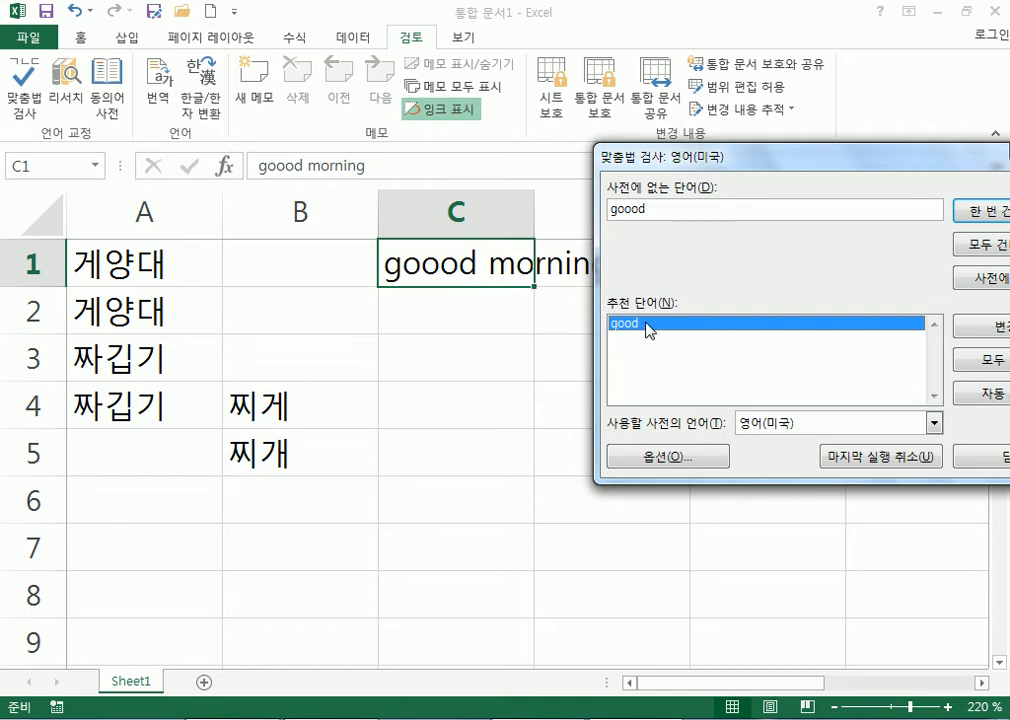
left_click_drag(743, 158, 658, 142)
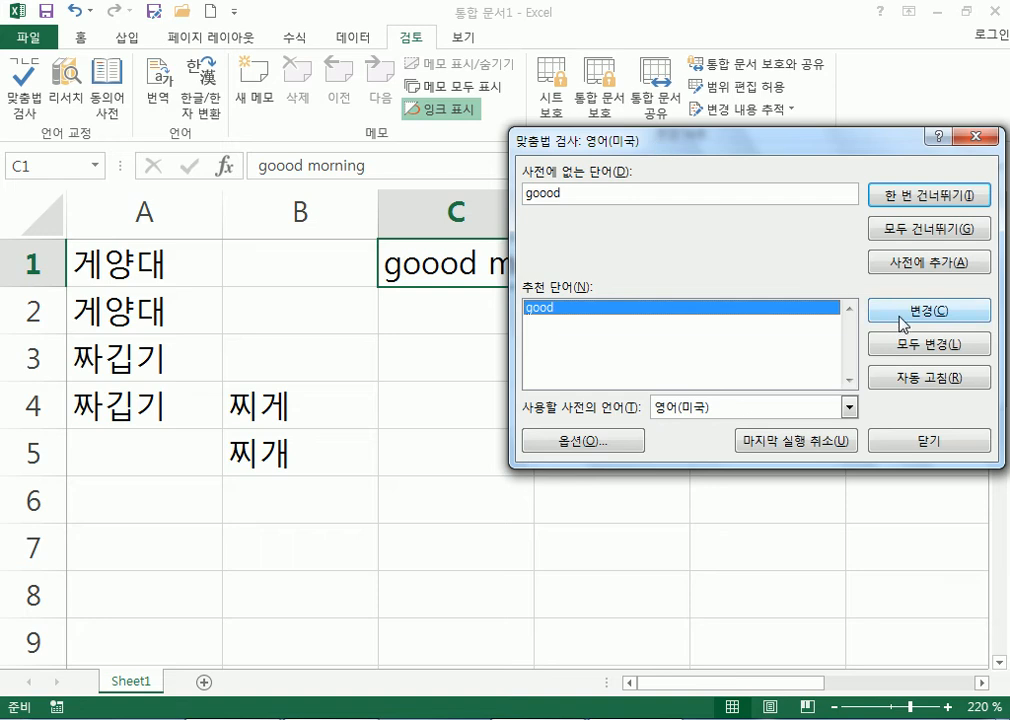
left_click(903, 310)
key("Return")
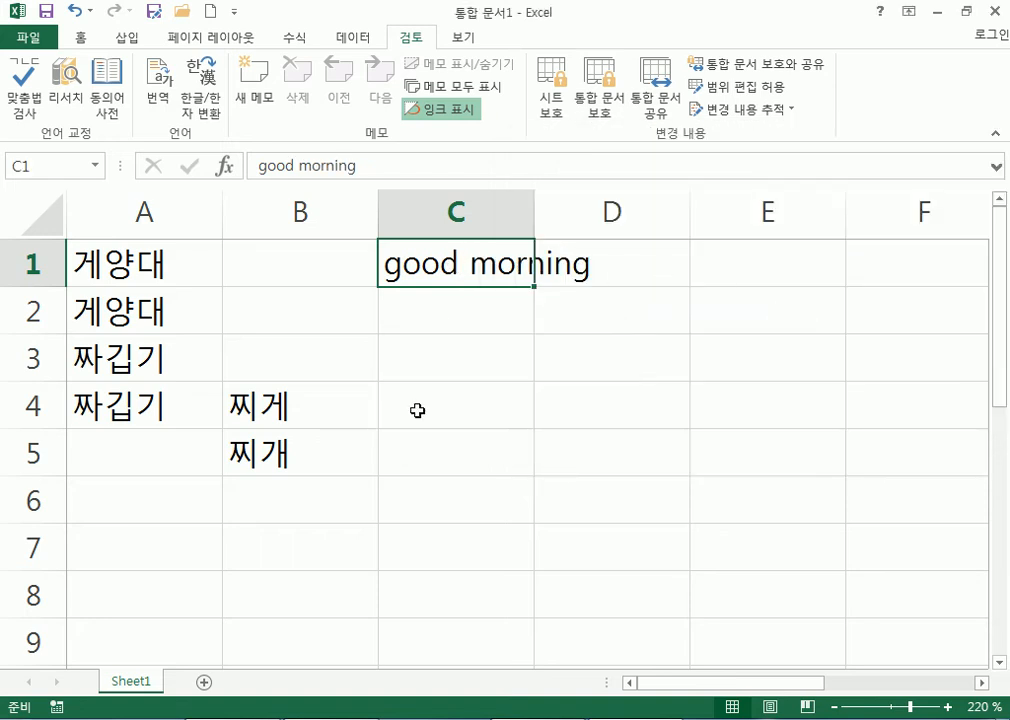
Switch the IME to Korean and enter 된장찌개 in cell C4.
left_click_drag(262, 405, 290, 462)
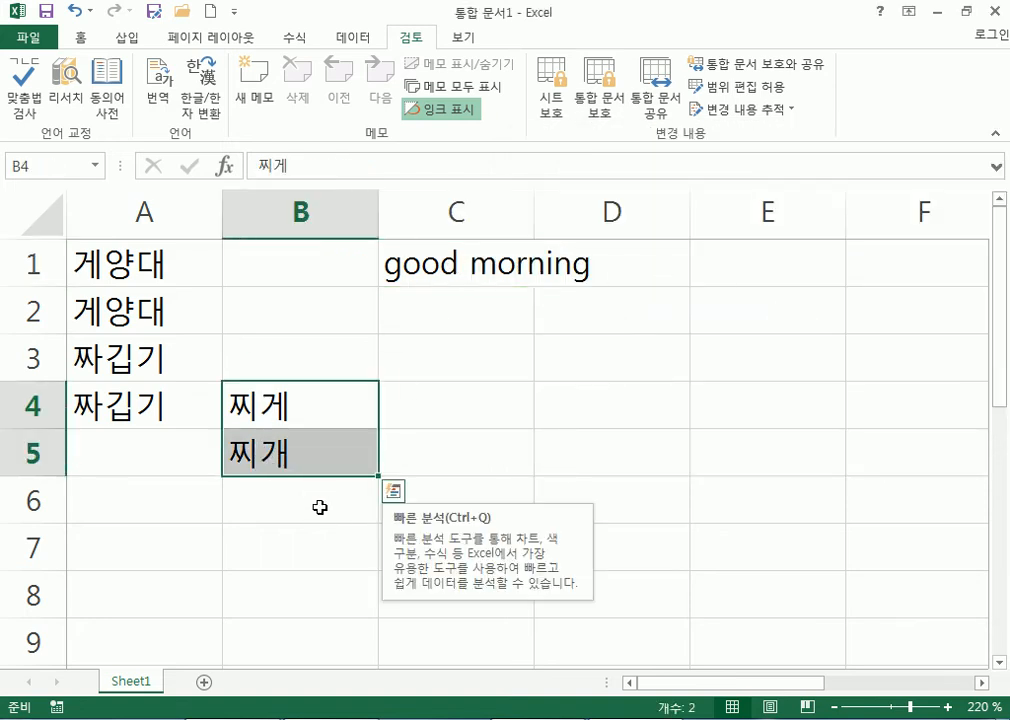
left_click(328, 522)
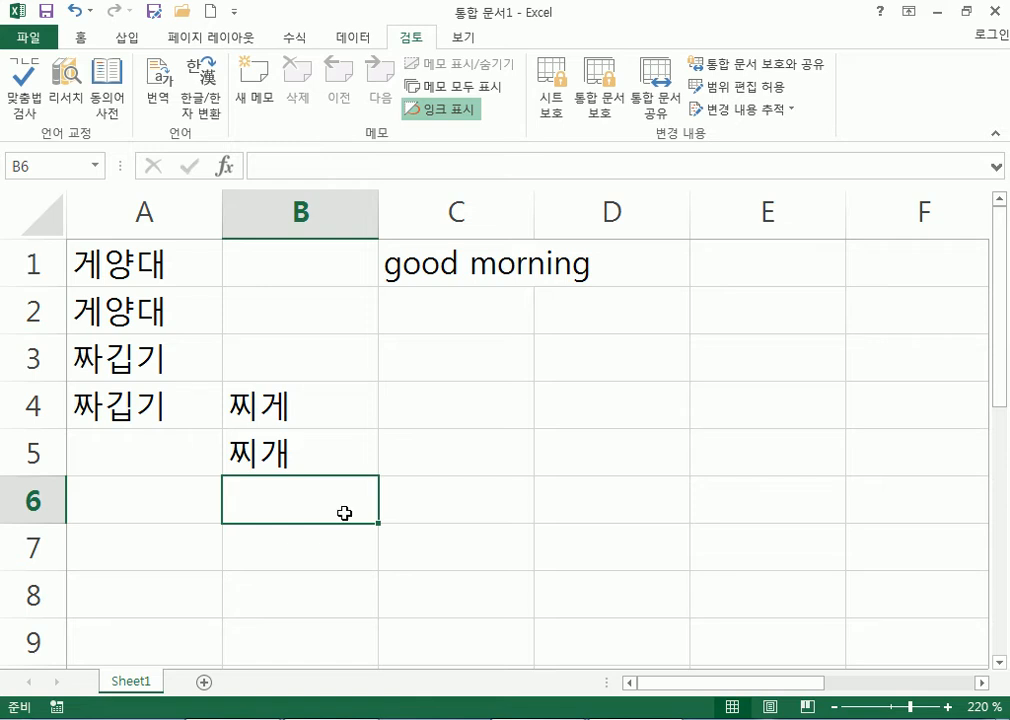
left_click(489, 410)
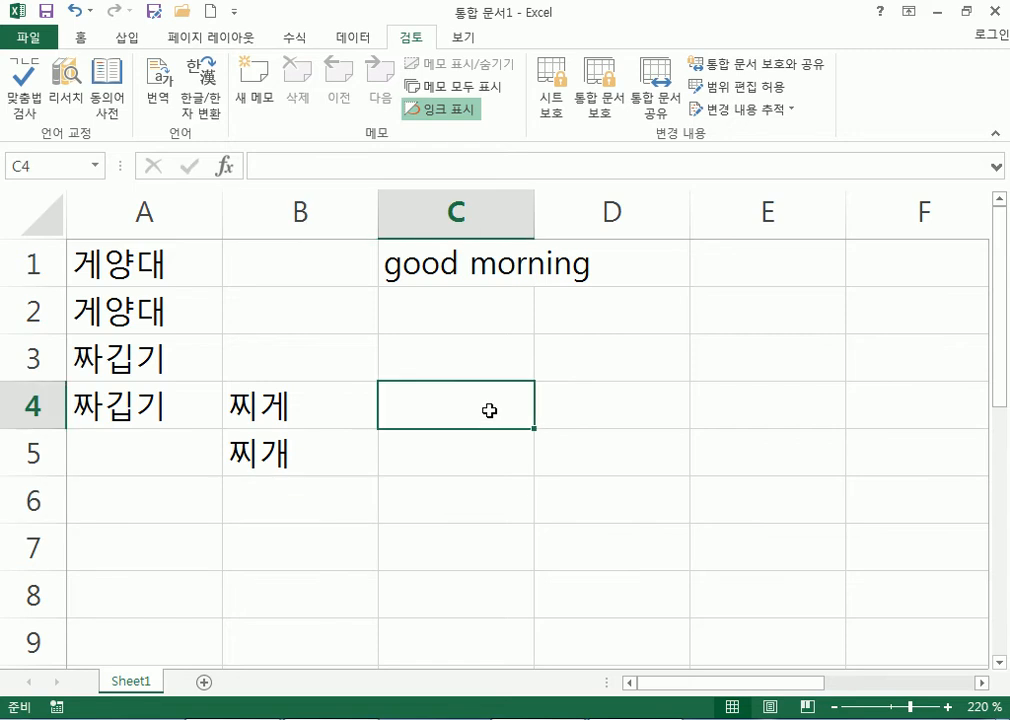
type("ehls")
key("Escape")
key("Hangul")
type("ㄷㅚㄴㅉㅏㅇㅈㅣ")
key("BackSpace")
key("BackSpace")
key("BackSpace")
type("ㅈㅏㅇㄲㅔ")
key("BackSpace")
key("BackSpace")
type("ㅣㅉㅣㄱㅐ")
key("Return")
key("Return")
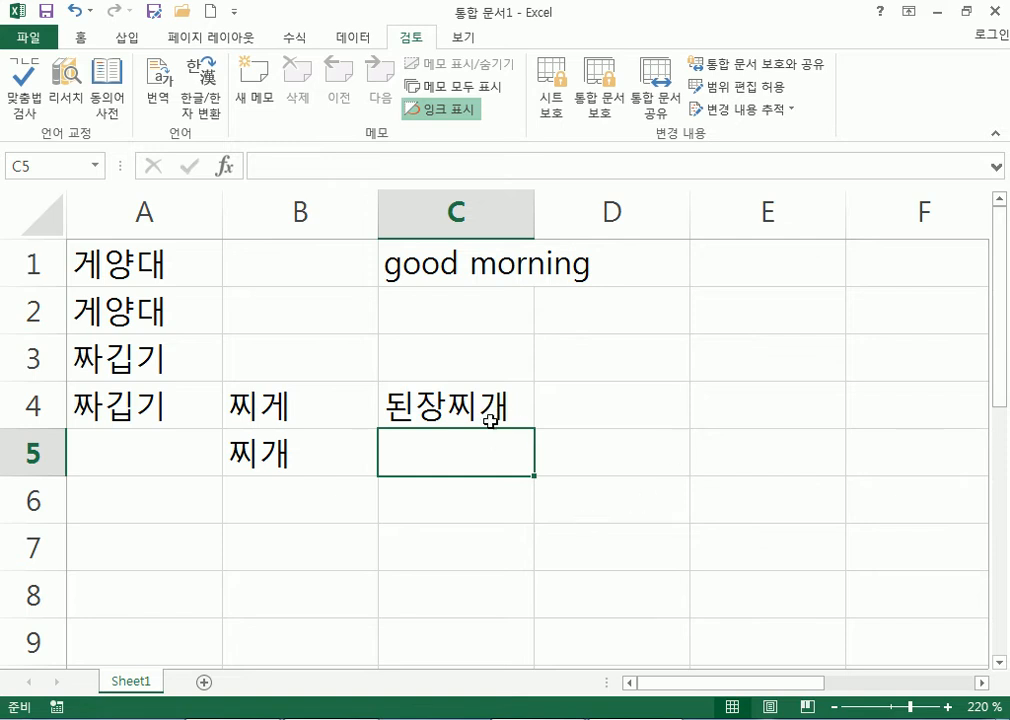
Edit C4's last syllable to 게 and compare the committed result against B4.
key("Up")
key("F2")
key("BackSpace")
type("게")
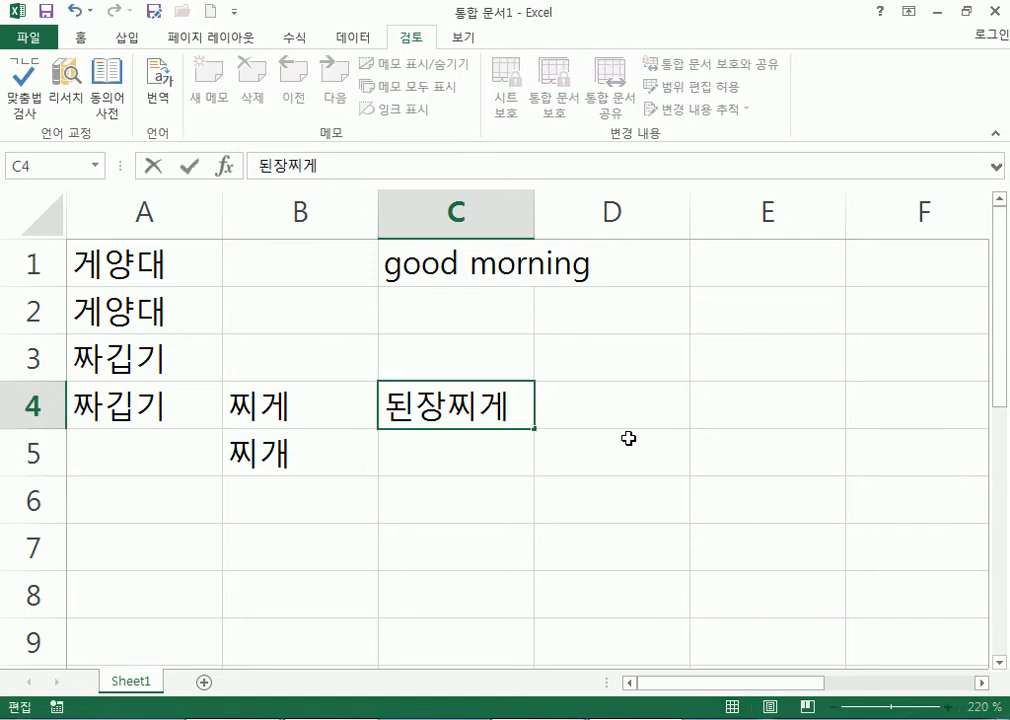
key("Return")
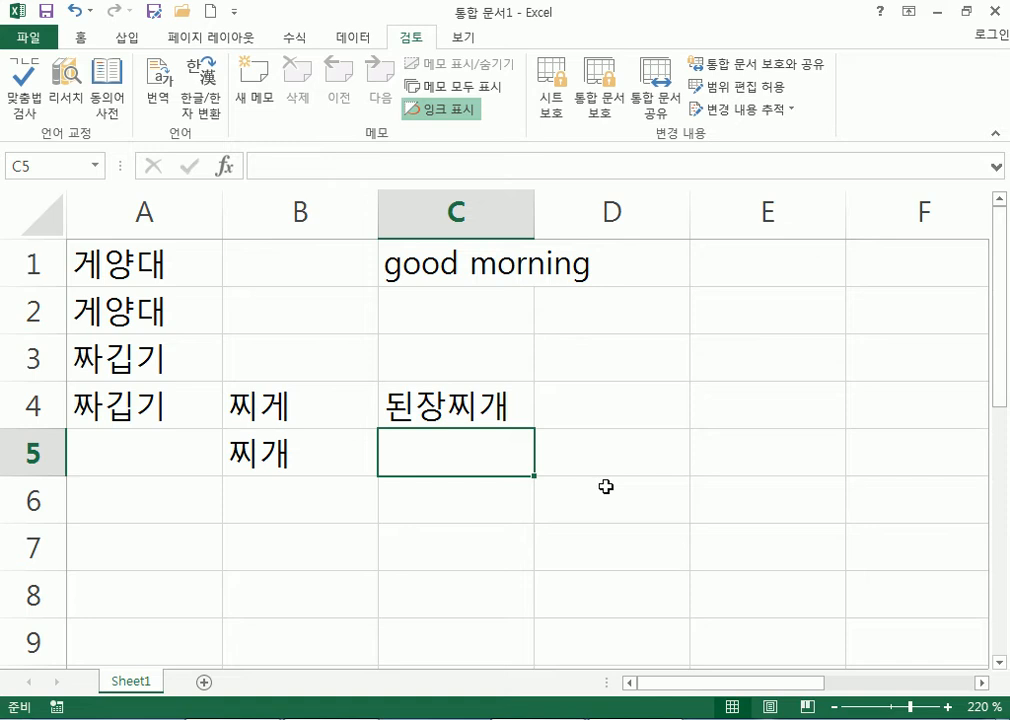
left_click(497, 416)
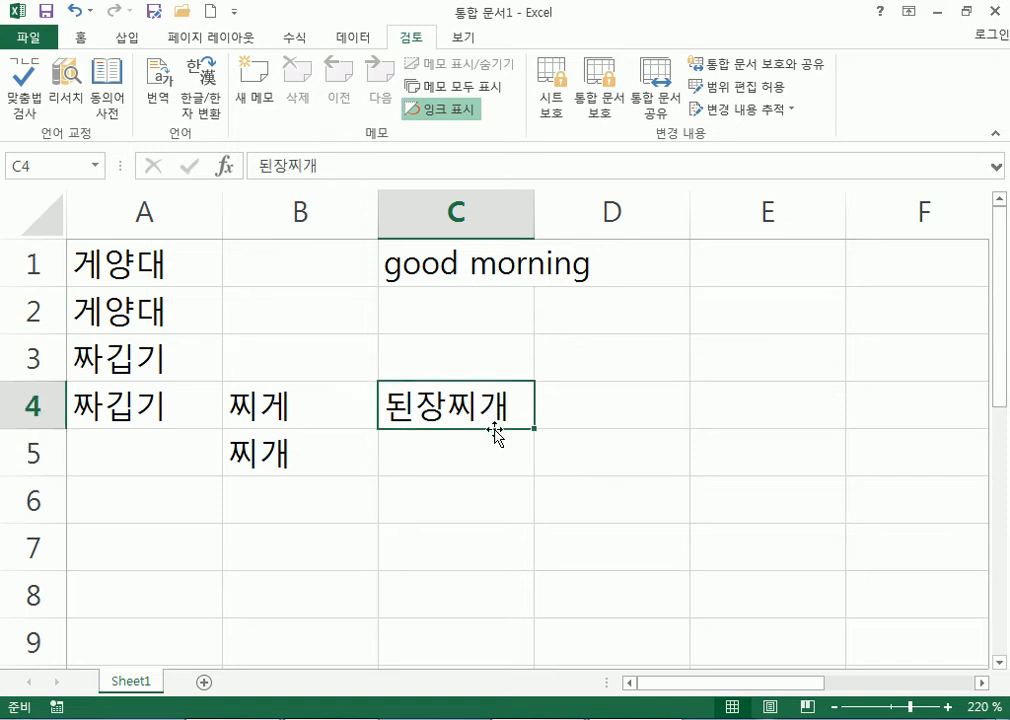
left_click(285, 408)
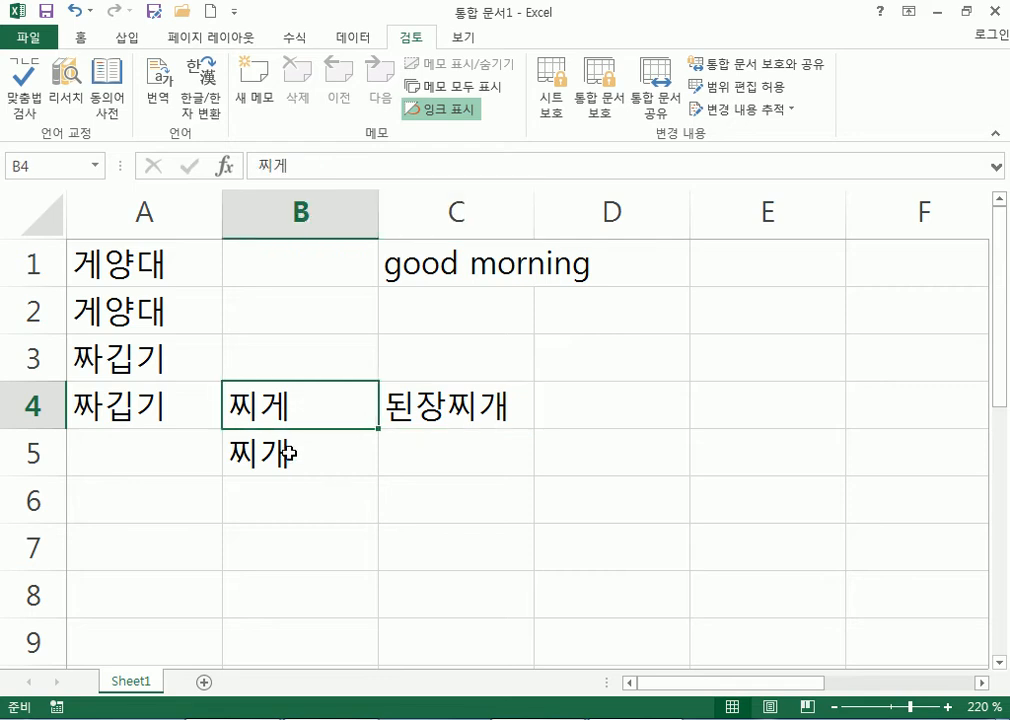
left_click(412, 415)
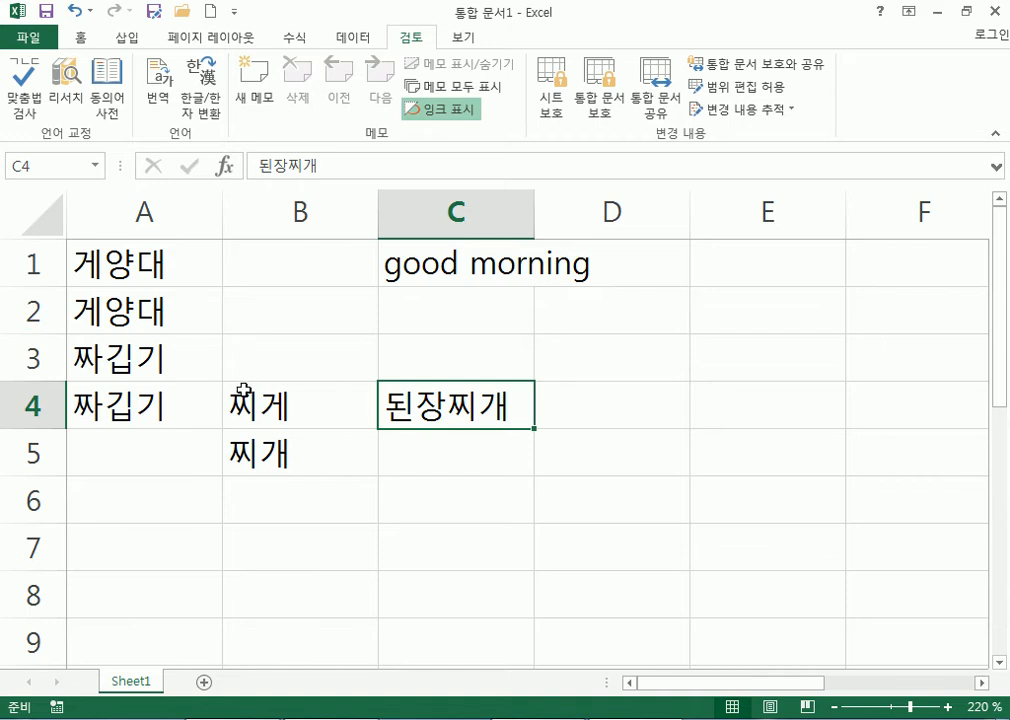
Scroll past the Korean words and select the entire worksheet with the Select All corner.
scroll(270, 380, "down", 1)
scroll(415, 416, "down", 9)
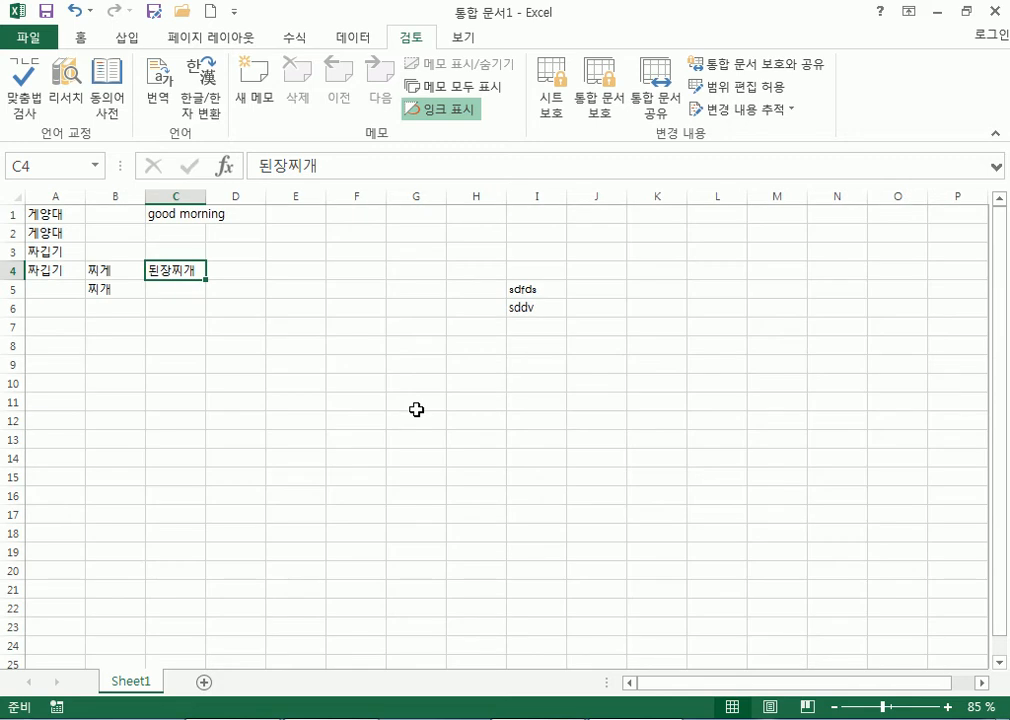
scroll(417, 409, "up", 1)
left_click(10, 195)
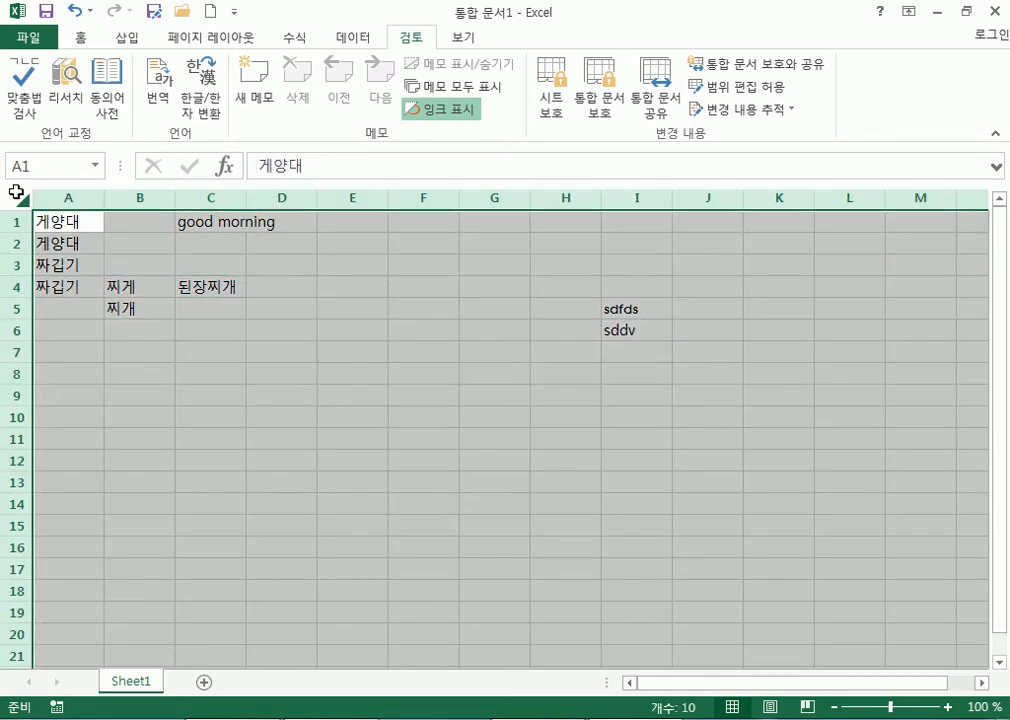
Clear every cell on the sheet, then select columns A, B, C and D in turn.
key("Delete")
left_click(81, 216)
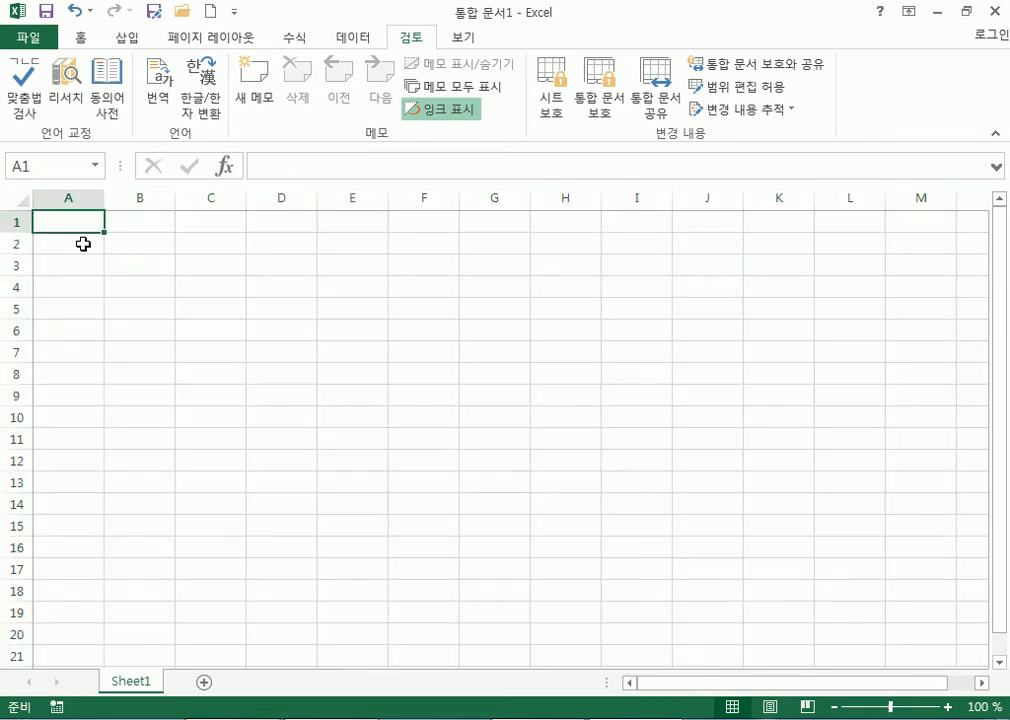
left_click(72, 197)
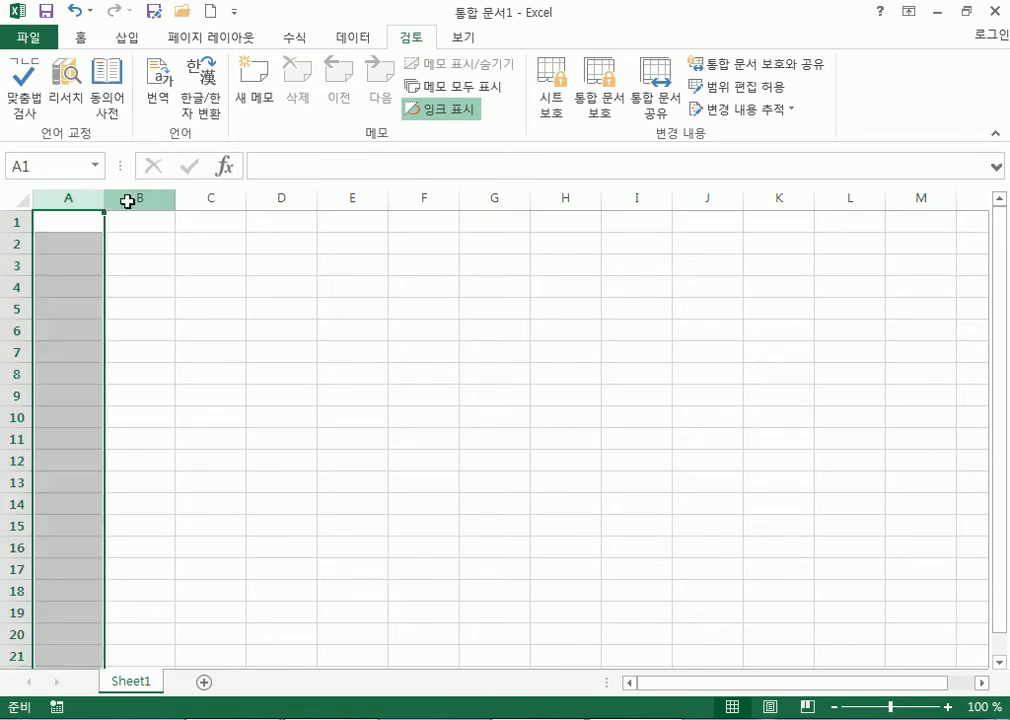
left_click(127, 197)
left_click(198, 198)
left_click(294, 199)
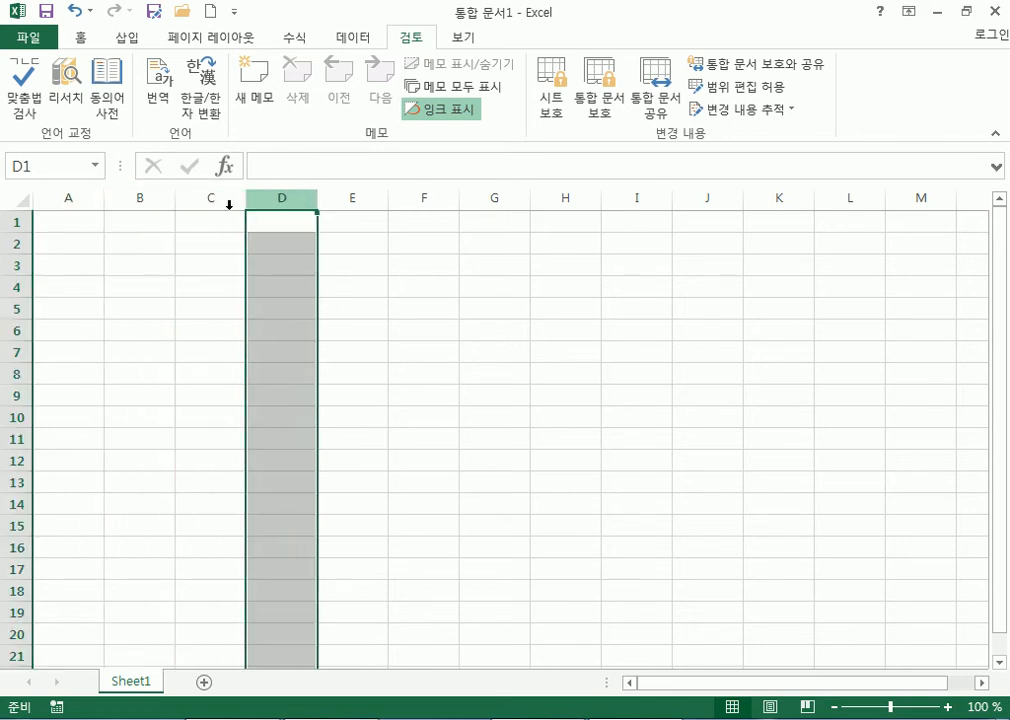
Select rows 1 through 4 in turn, then cell B3, the range A1:H2, and cell H2.
left_click(20, 221)
left_click(20, 243)
left_click(22, 265)
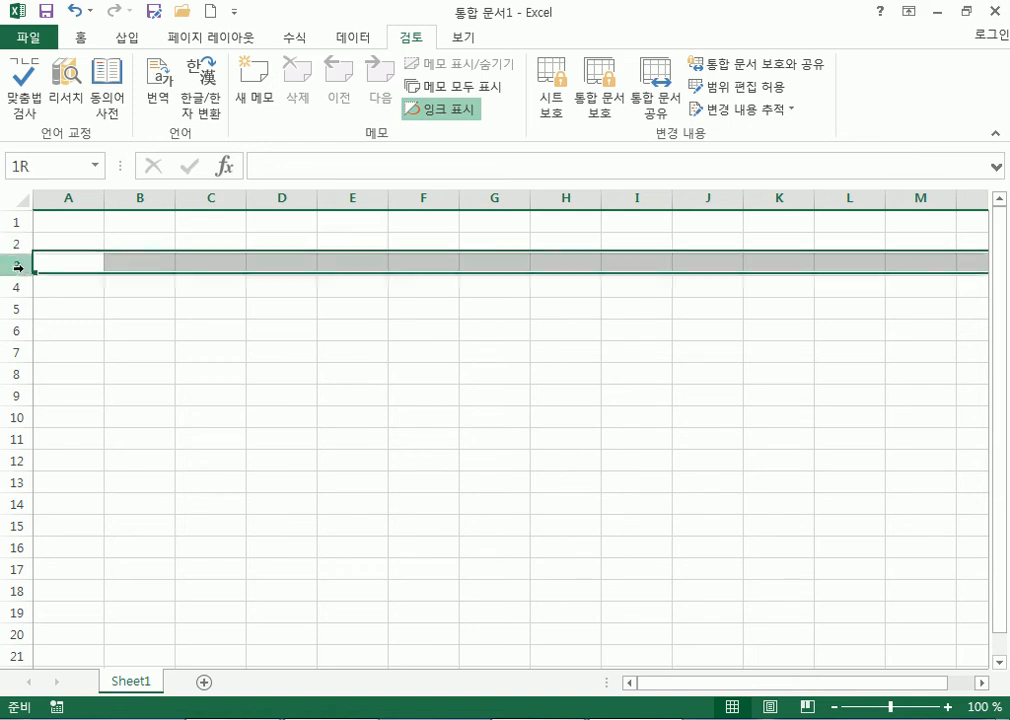
left_click(22, 287)
left_click(138, 264)
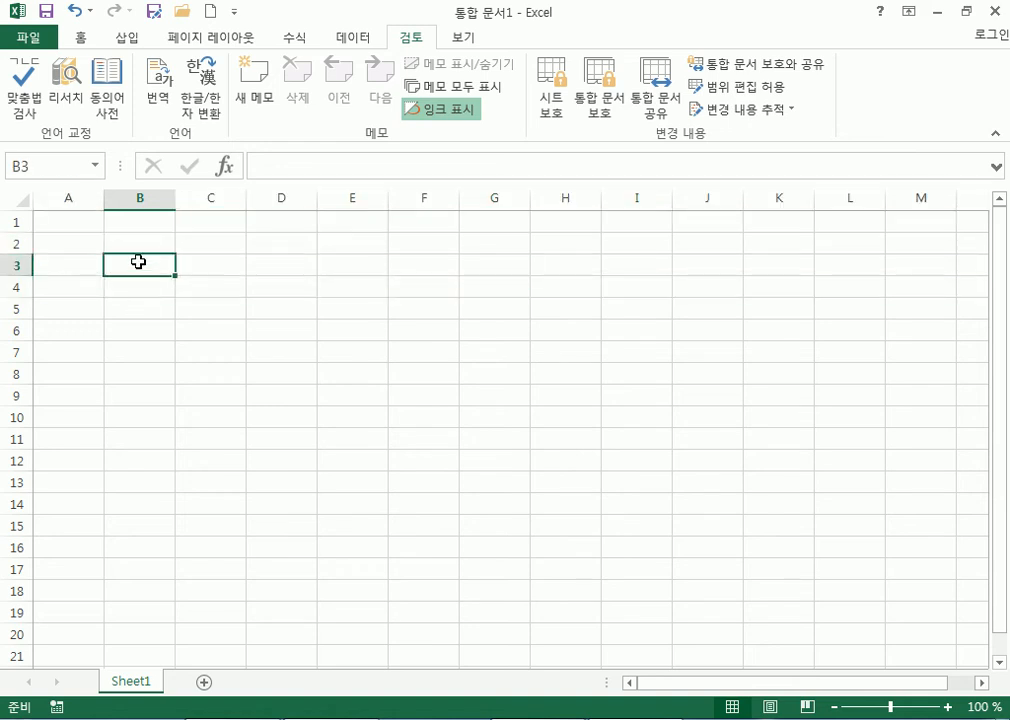
left_click_drag(80, 225, 548, 232)
left_click(560, 243)
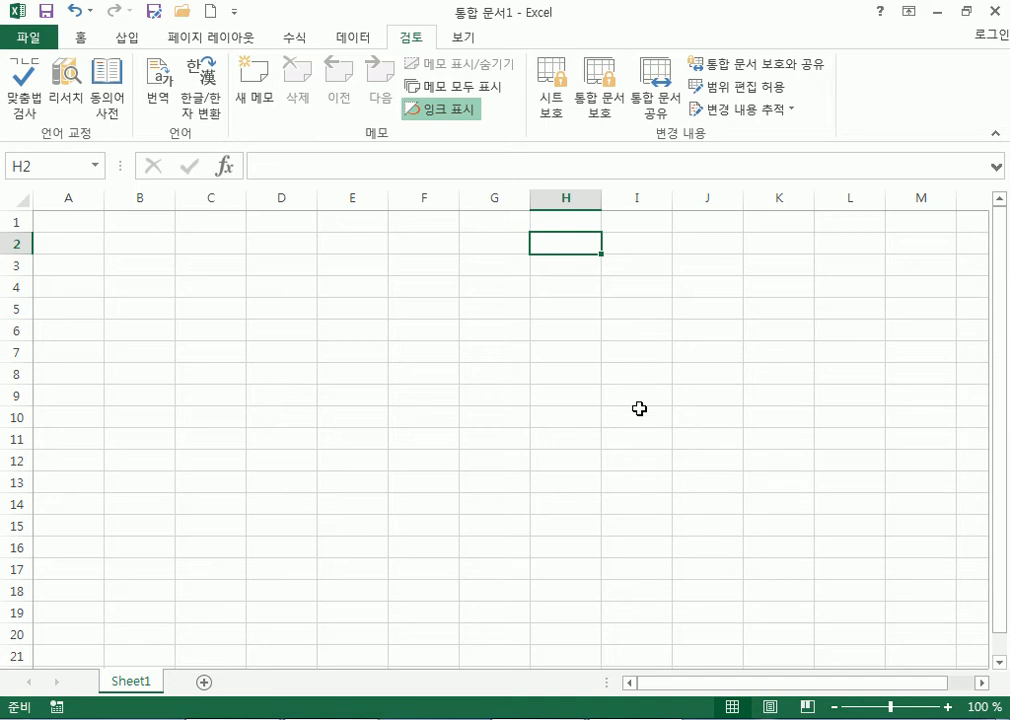
Move right along row 2 with the arrow keys, returning to the row start with Home.
key("Right")
key("Right")
key("Right")
key("Right")
key("Right")
key("Right")
key("Right")
key("Right")
key("Right")
key("Right")
key("Right")
key("Right")
key("Right")
key("Right")
key("Right")
key("Right")
key("Right")
key("Right")
key("Right")
key("Right")
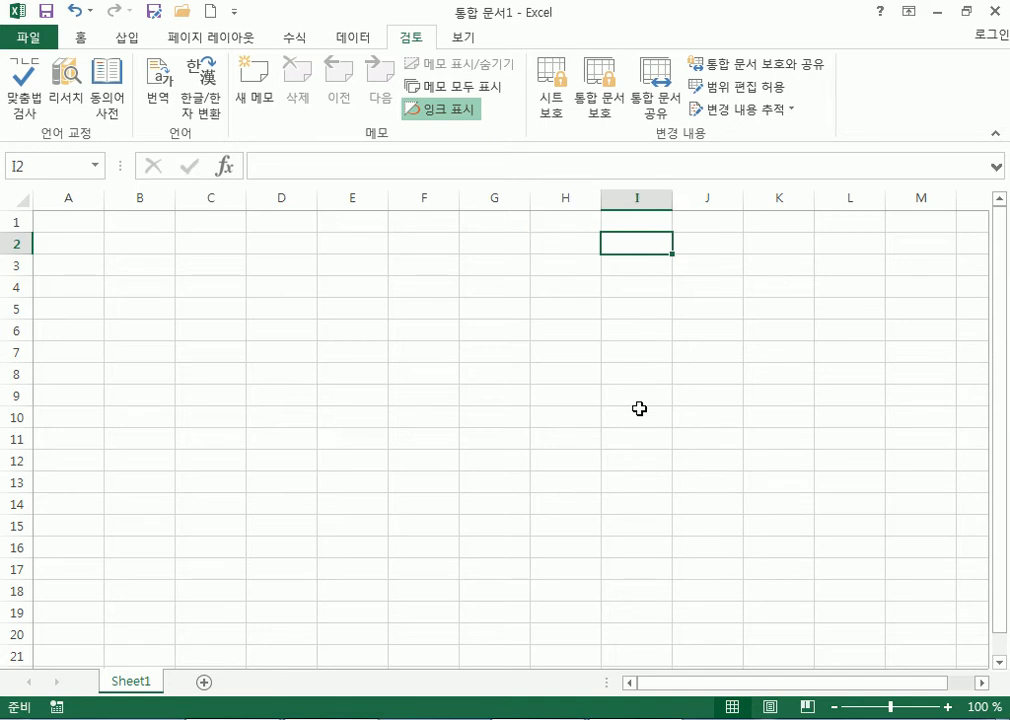
key("Right")
key("Right")
key("Right")
key("Right")
key("Right")
key("Right")
key("Right")
key("Right")
key("Right")
key("Right")
key("Right")
key("Right")
key("Right")
key("Right")
key("Right")
key("Right")
key("Right")
key("Right")
key("Right")
key("Right")
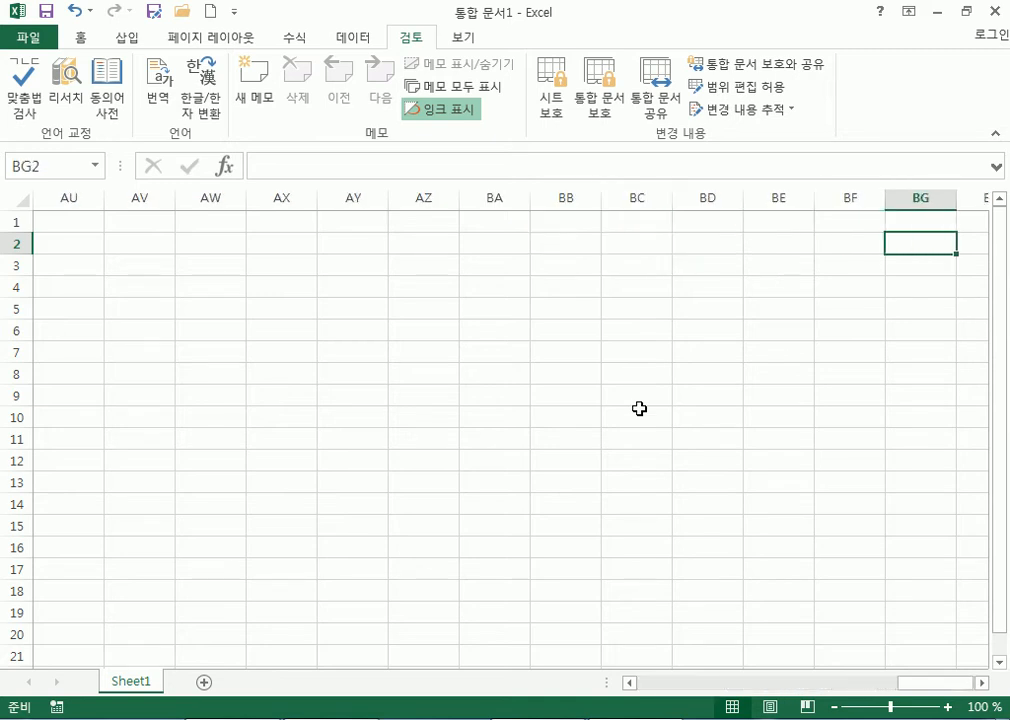
key("Right")
key("Right")
key("Right")
key("Right")
key("Right")
key("Right")
key("Right")
key("Right")
key("Right")
key("Right")
key("Right")
key("Right")
key("Right")
key("Right")
key("Right")
key("Right")
key("Right")
key("Right")
key("Right")
key("Right")
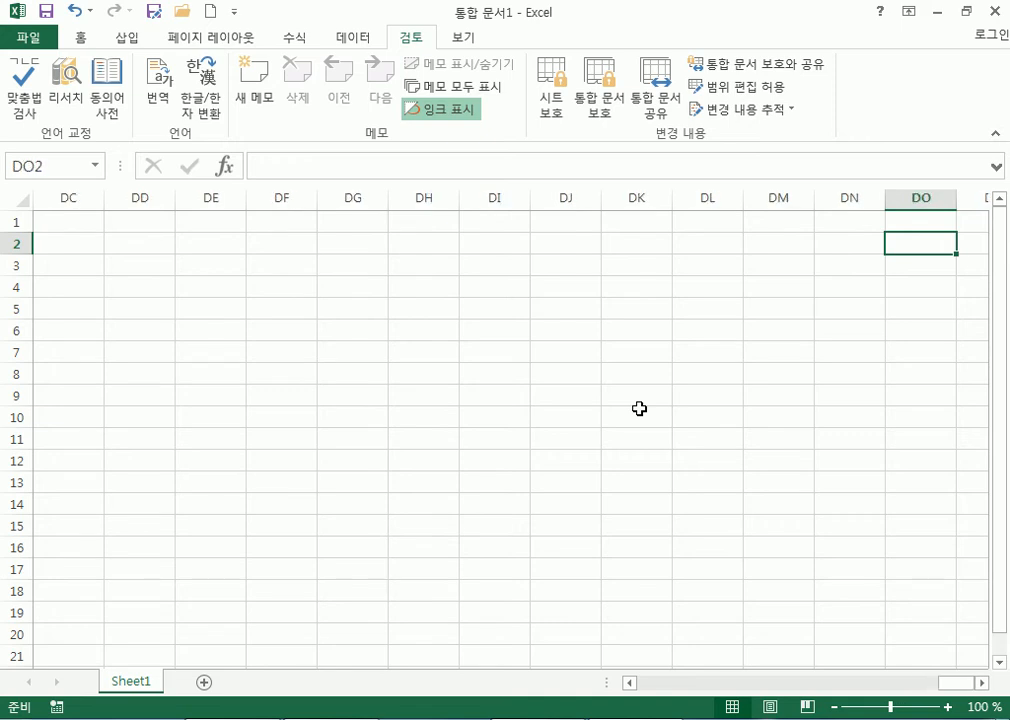
key("Right")
key("Right")
key("Right")
key("Right")
key("Right")
key("Right")
key("Right")
key("Right")
key("Right")
key("Right")
key("Right")
key("Right")
key("Right")
key("Right")
key("Right")
key("Right")
key("Right")
key("Right")
key("Right")
key("Right")
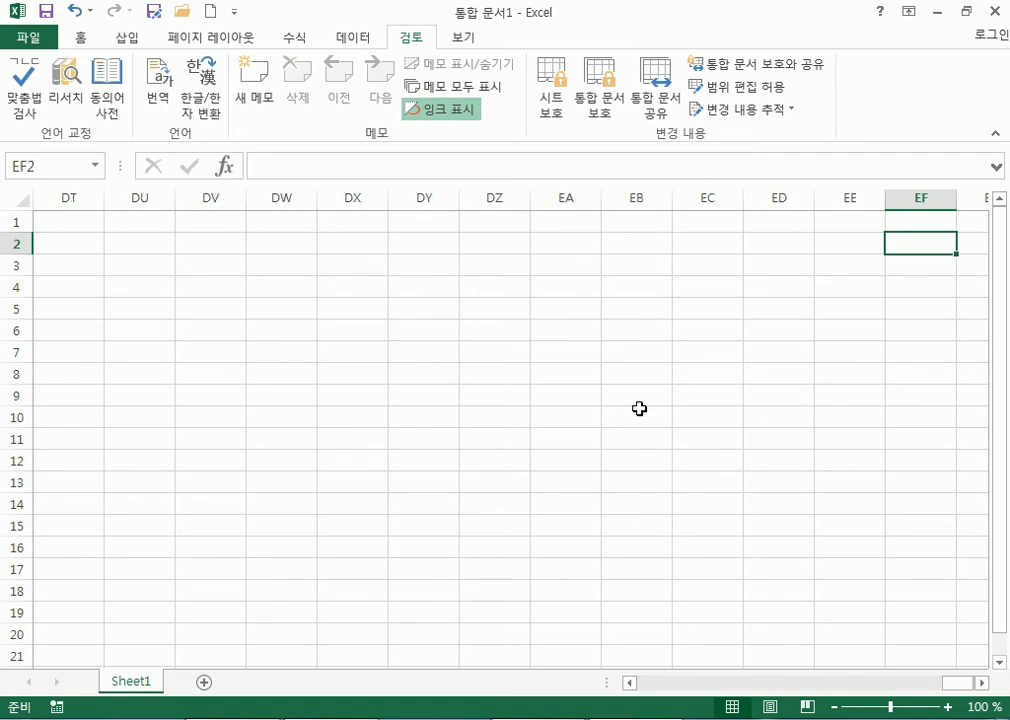
key("Right")
key("Right")
key("Right")
key("Right")
key("Right")
key("Right")
key("Right")
key("Right")
key("Right")
key("Right")
key("Right")
key("Right")
key("Right")
key("Right")
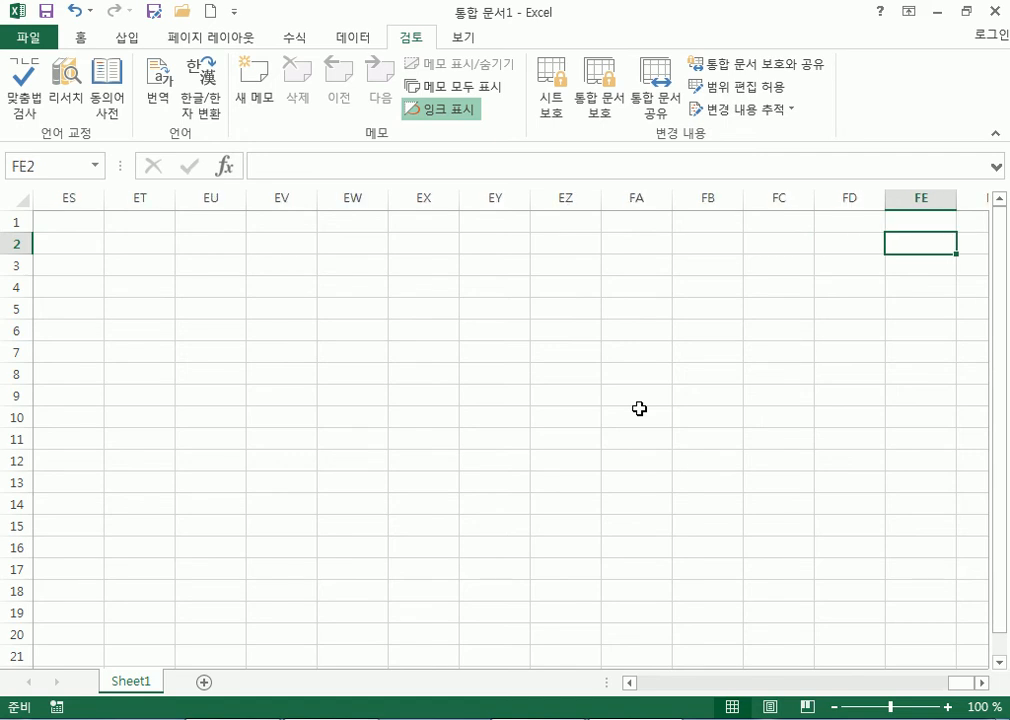
key("Home")
key("Right")
key("Right")
key("Right")
key("Right")
key("Right")
key("Right")
key("Right")
key("Right")
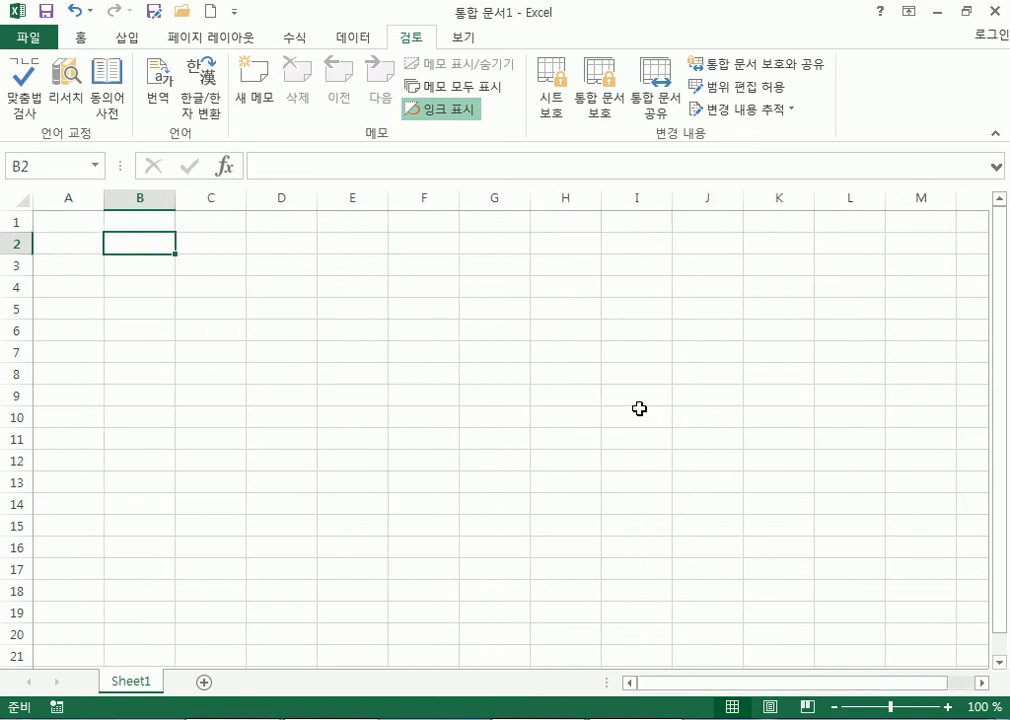
key("Right")
key("Right")
key("Right")
key("Right")
key("Right")
key("Right")
key("Right")
key("Right")
key("Right")
key("Right")
key("Right")
key("Right")
key("Right")
key("Right")
key("Right")
key("Right")
key("Right")
key("Right")
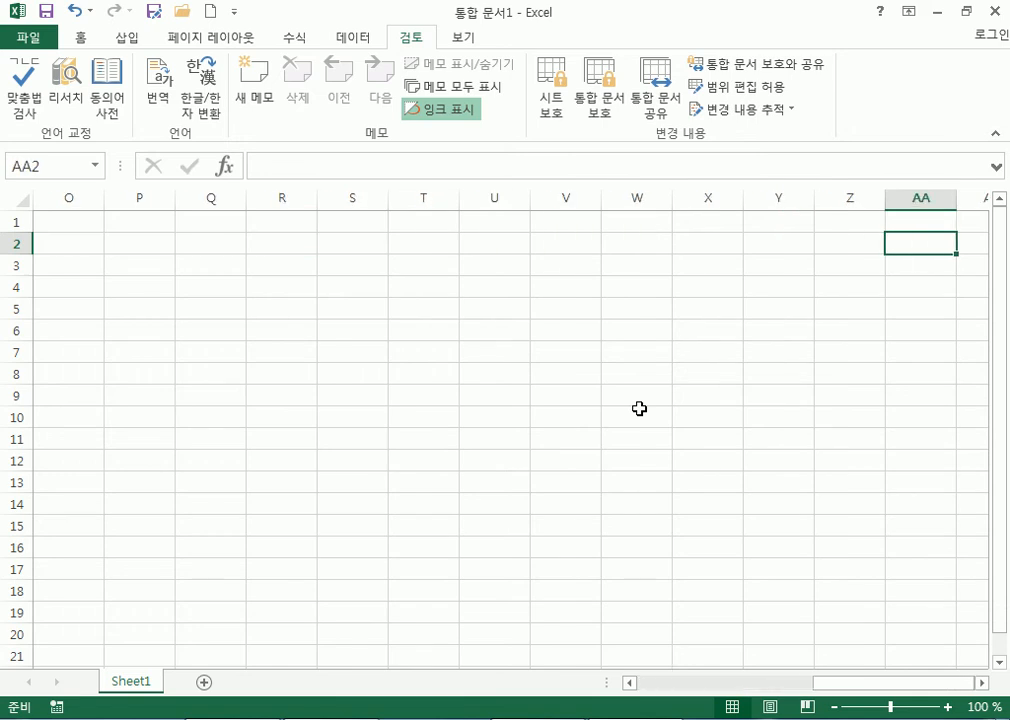
key("Left")
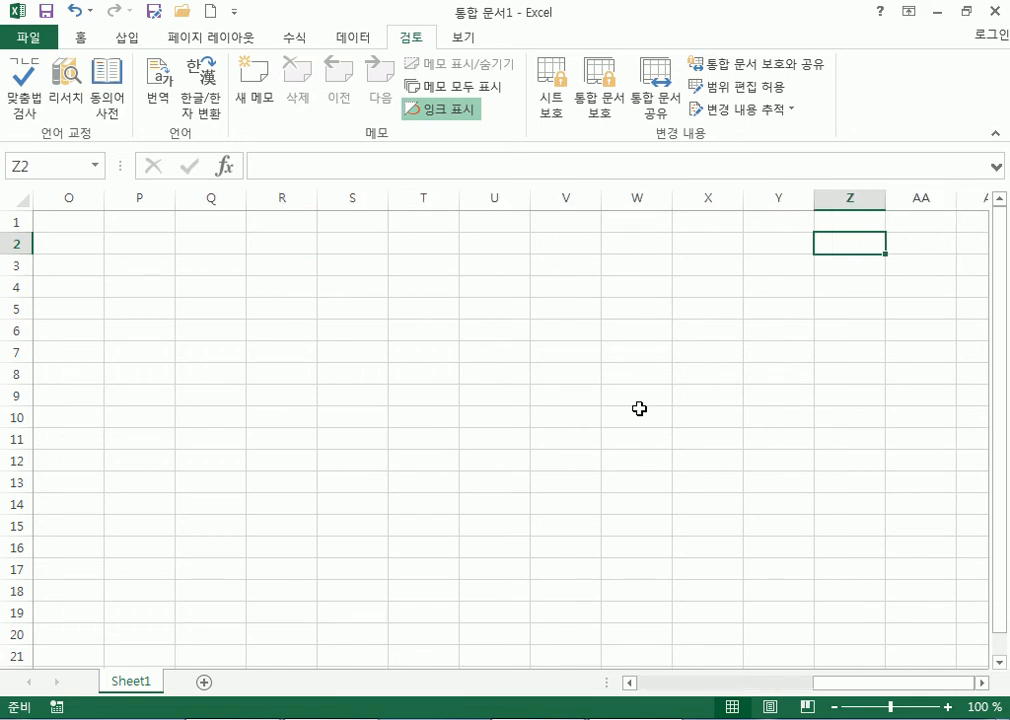
key("Right")
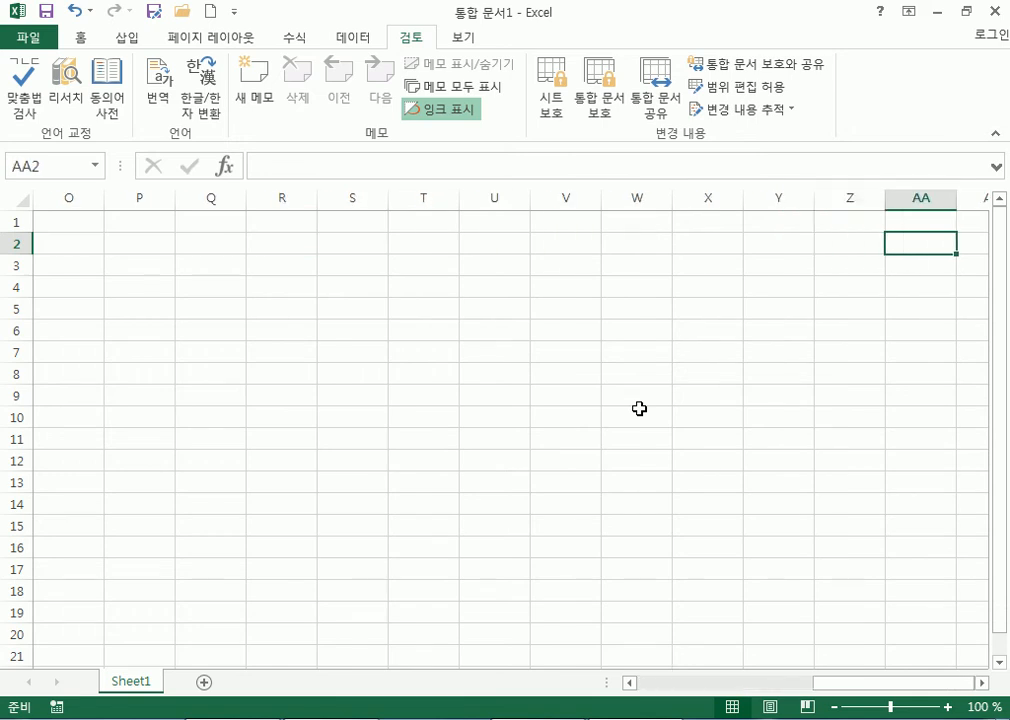
Continue right past AD2, then jump to the last column XFD with Ctrl+Right.
key("Right")
key("Right")
key("Right")
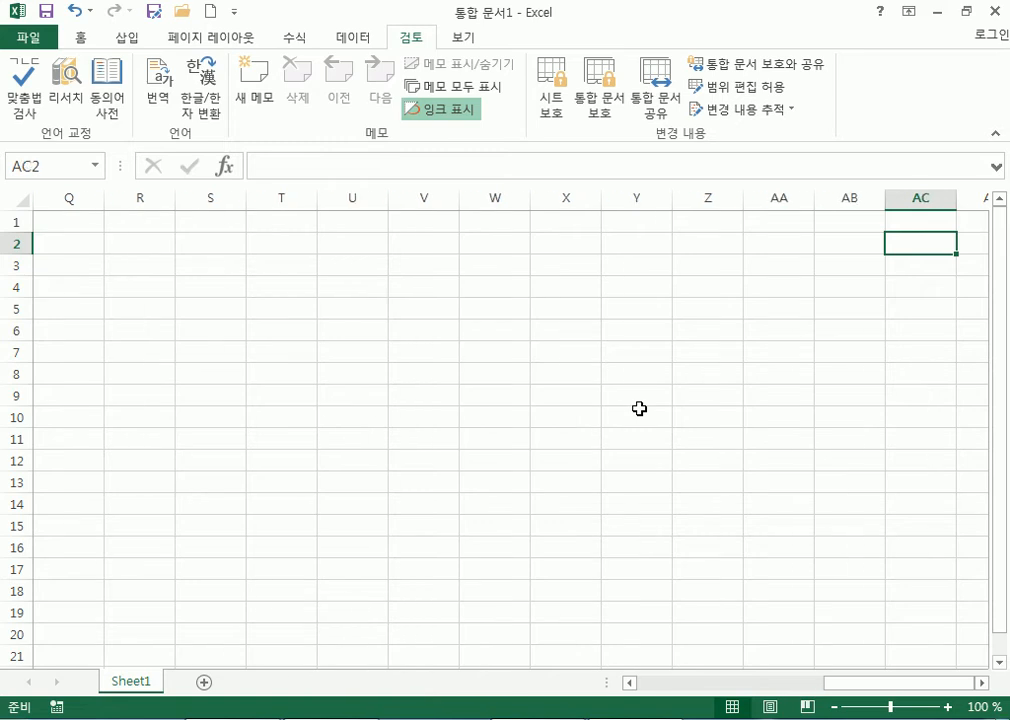
key("Right")
key("Right")
key("Right")
key("Right")
key("Right")
key("Right")
key("Right")
key("Right")
key("Right")
key("Right")
key("Right")
key("Right")
key("Right")
key("Right")
key("Right")
key("Right")
key("Right")
key("Right")
key("Right")
key("Right")
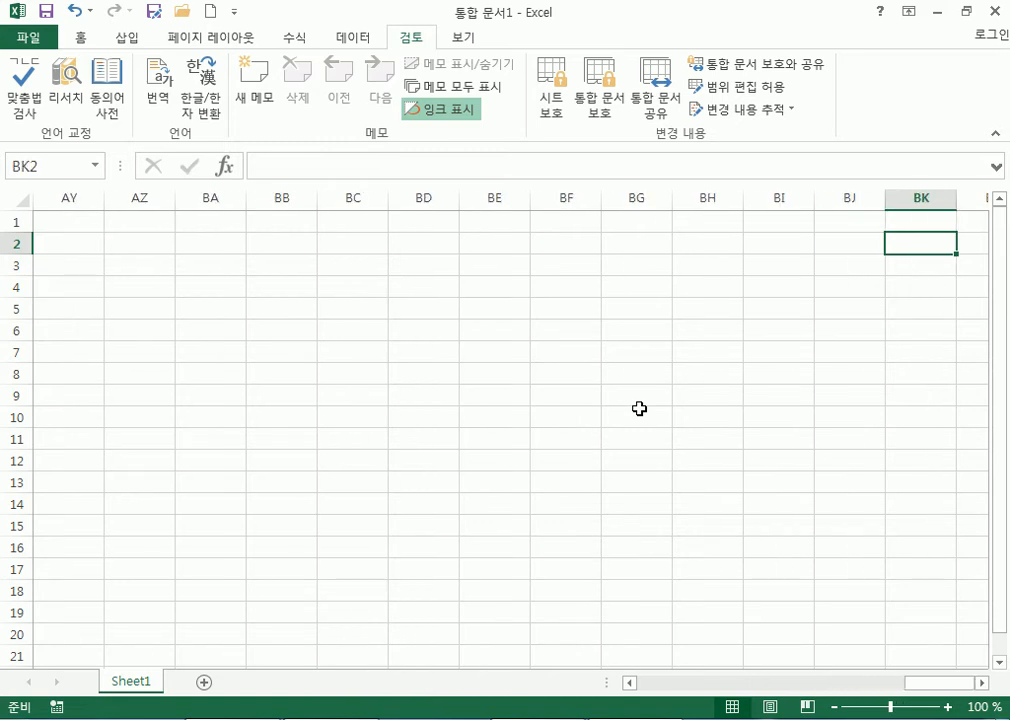
key("Right")
key("Right")
key("Right")
key("Right")
key("Right")
key("Right")
key("Right")
key("Right")
key("Right")
key("Right")
key("Right")
key("Right")
key("Right")
key("Right")
key("Right")
key("Right")
key("Right")
key("Right")
key("Right")
key("Right")
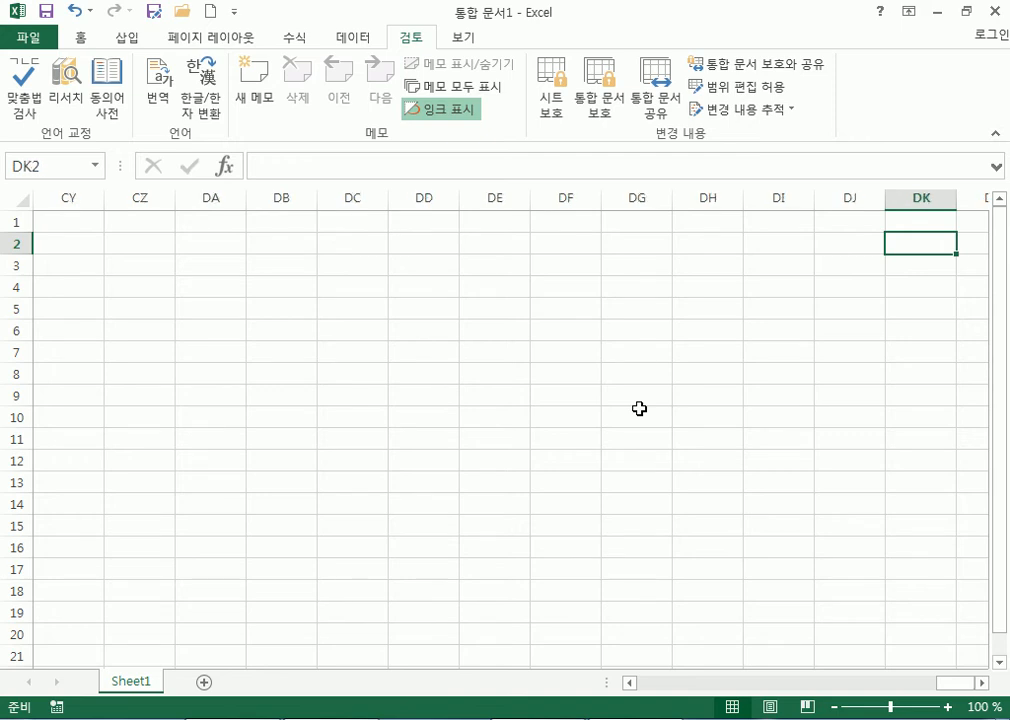
key("Right")
key("Right")
key("Right")
key("Right")
key("Right")
key("Right")
key("Right")
key("Right")
key("Right")
key("Right")
key("Right")
key("Right")
key("Right")
key("Right")
key("Right")
key("Right")
key("Right")
key("Right")
key("Right")
key("Right")
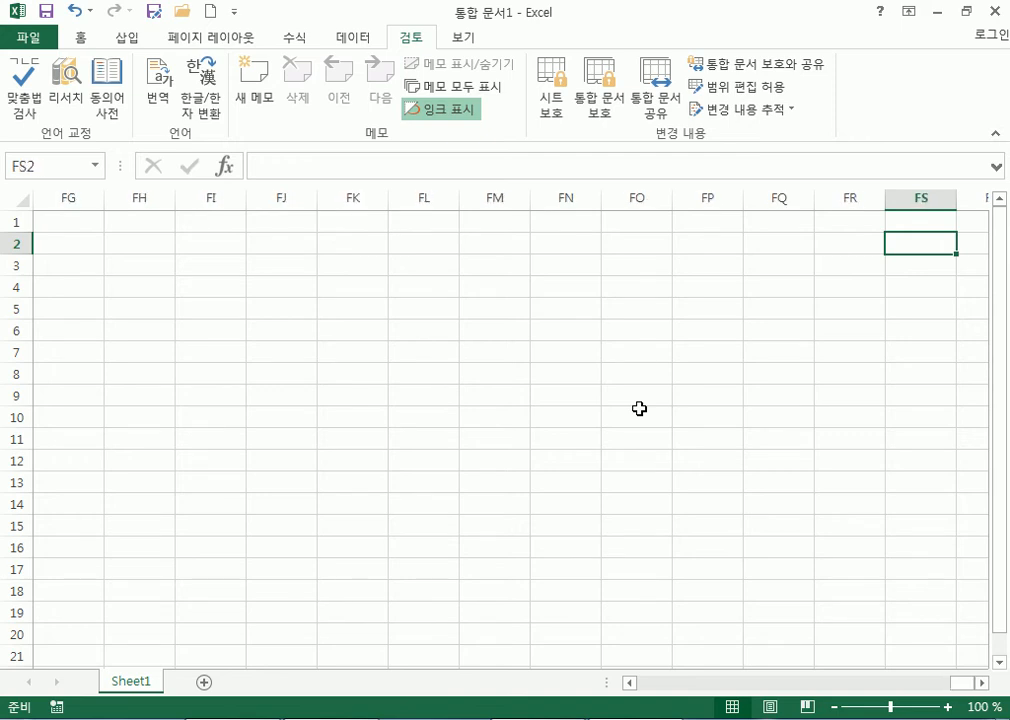
key("ctrl+Right")
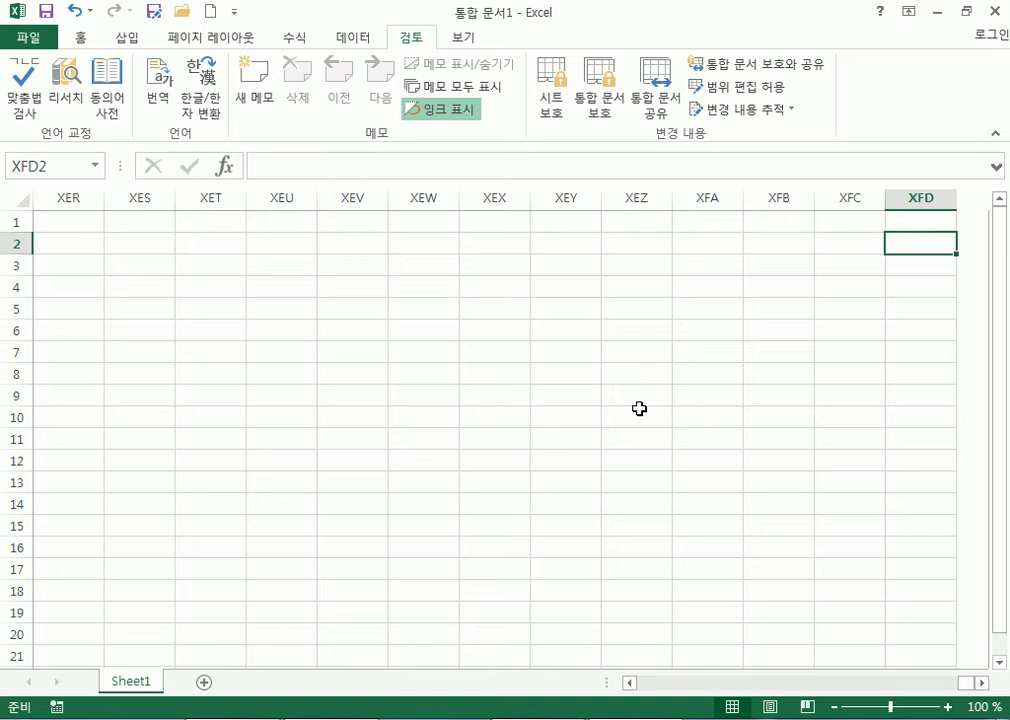
Enter 16834 in XFD2 and the formula =2^16 in XFD3.
type("16834")
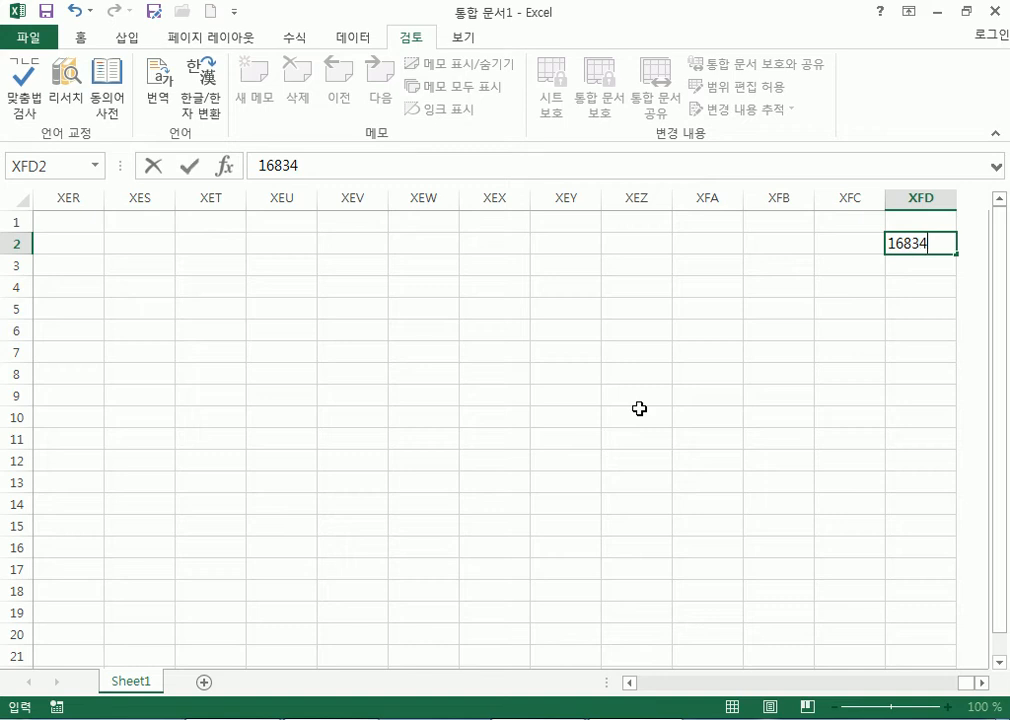
key("Return")
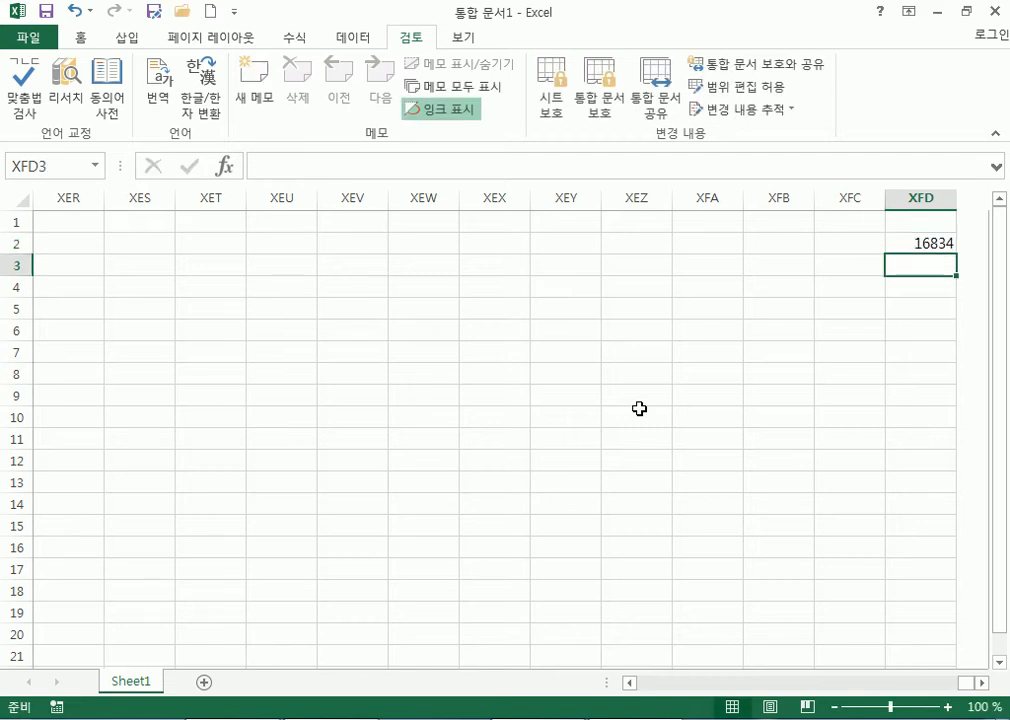
type("=2")
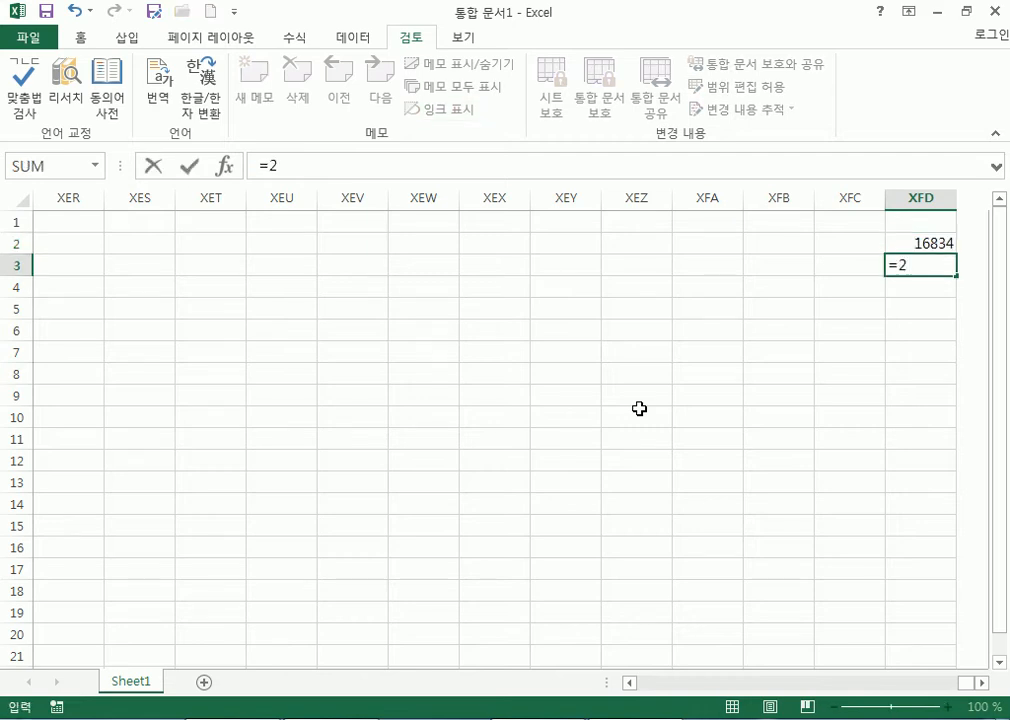
type("^26")
key("BackSpace")
key("BackSpace")
type("16")
key("Return")
Re-edit XFD3's exponent through 17 and 15 until it reads =2^14, showing 16384.
key("Up")
key("F2")
key("BackSpace")
type("7")
key("Return")
key("Up")
key("F2")
key("BackSpace")
type("5")
key("Return")
key("Up")
key("F2")
key("BackSpace")
type("4")
key("Return")
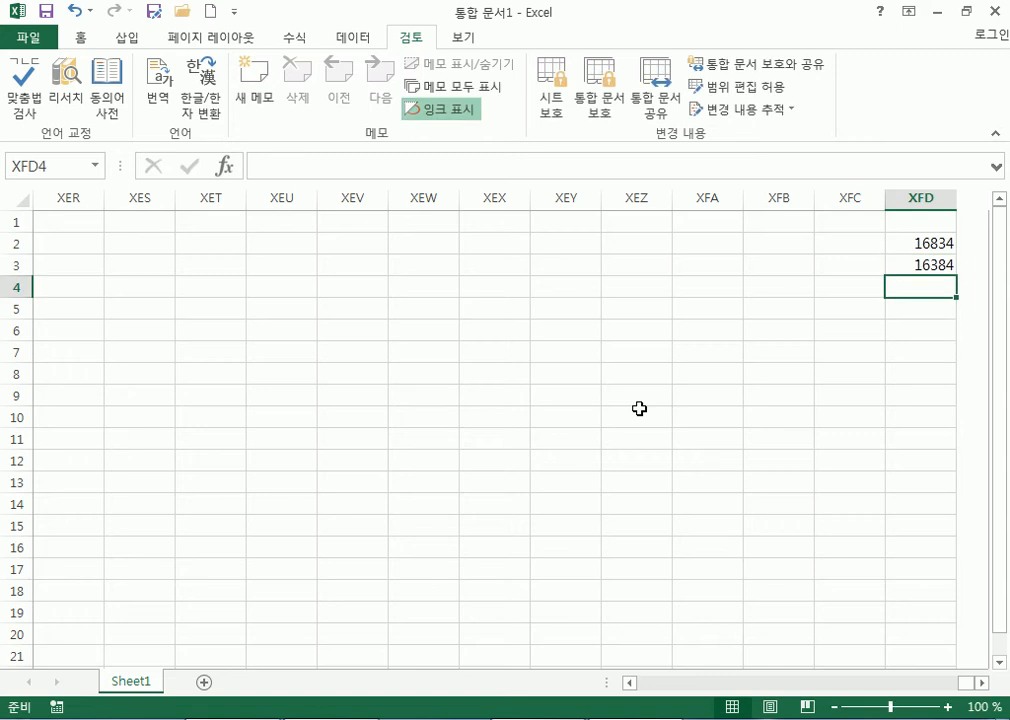
Correct XFD2 to 16384, then jump down to the sheet's last row, 1048576.
key("Up")
key("Up")
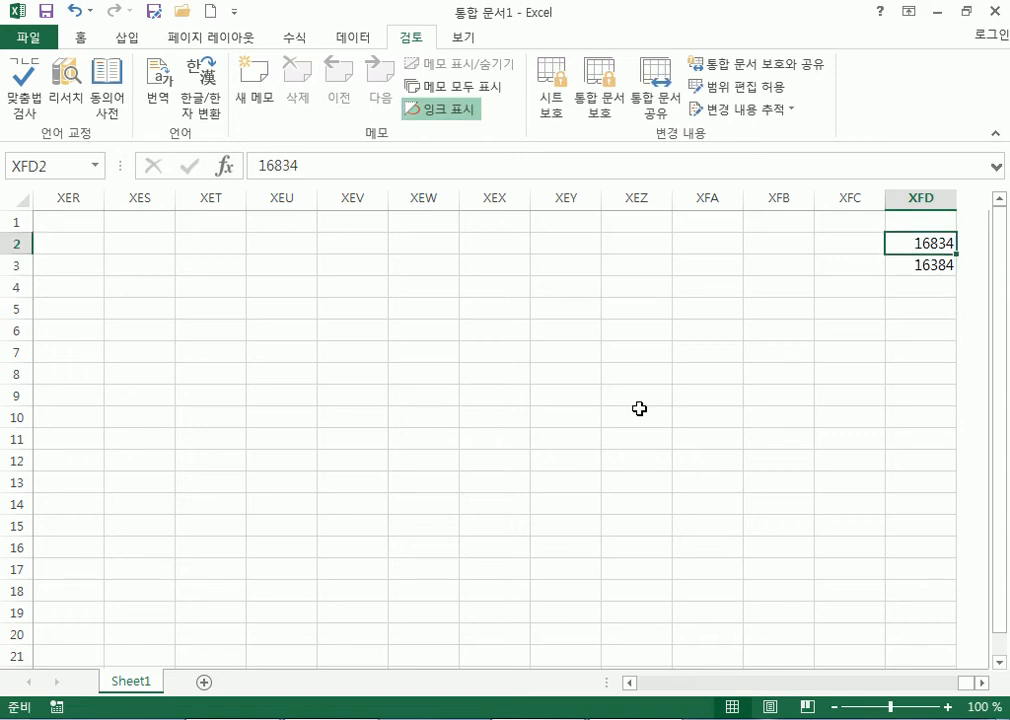
type("16384")
key("Return")
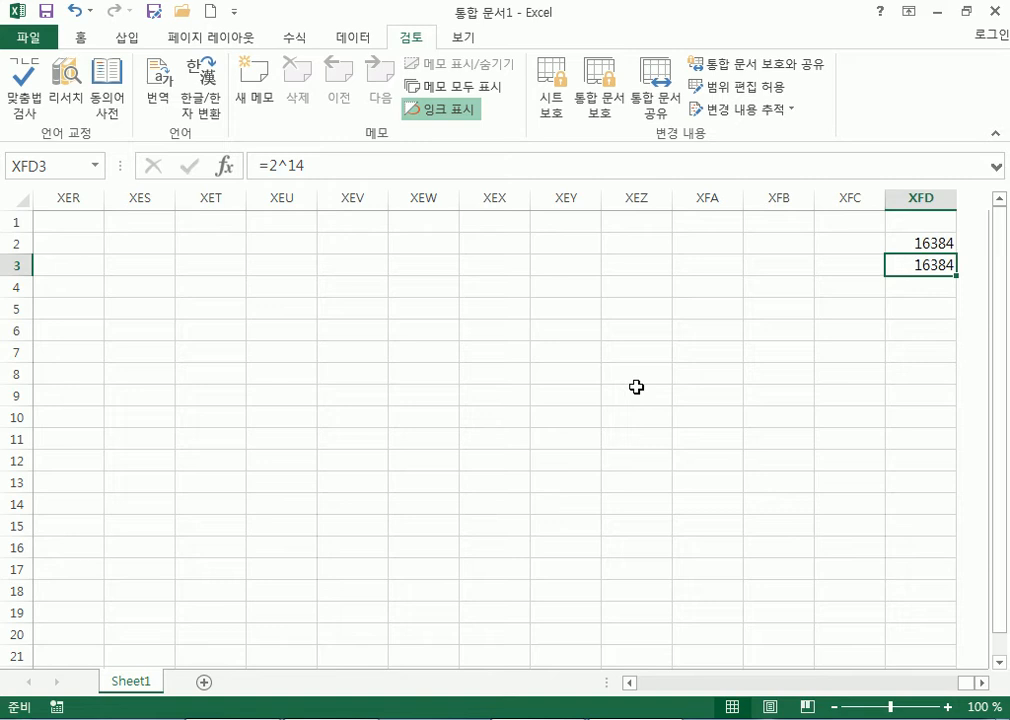
key("Down")
key("Down")
key("Down")
key("Down")
key("Down")
key("Down")
key("Down")
key("Down")
key("Down")
key("Down")
key("Down")
key("Down")
key("Down")
key("Down")
key("Down")
key("Down")
key("Down")
key("Down")
key("Down")
key("Down")
key("Down")
key("Down")
key("Down")
key("Down")
key("Down")
key("Down")
key("Down")
key("ctrl+Down")
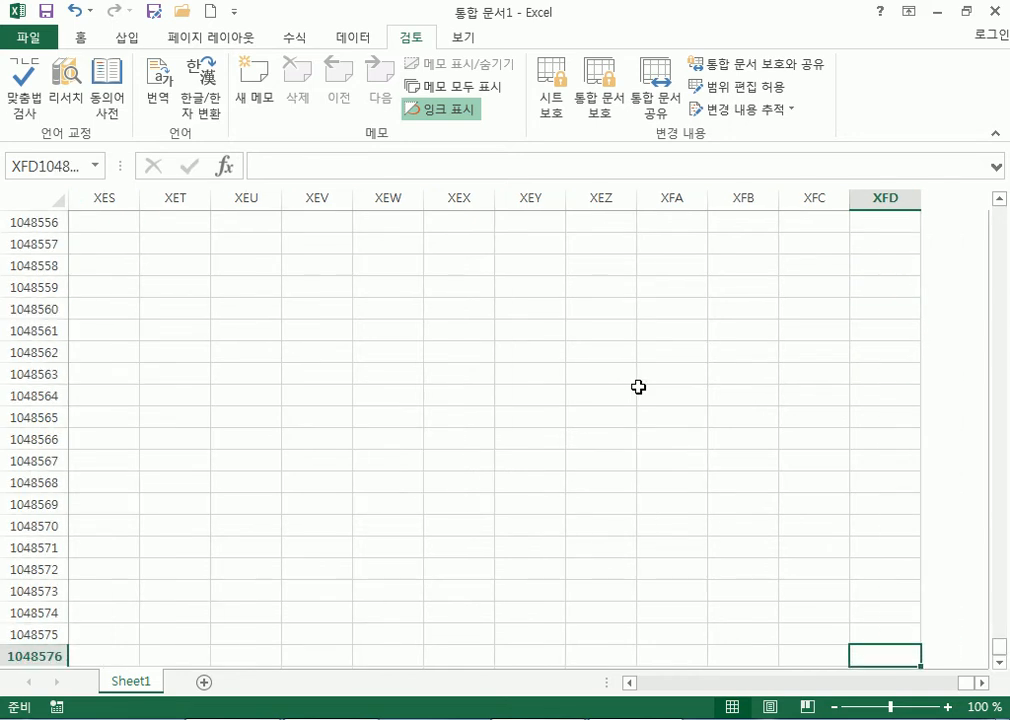
Scroll down and select the whole XES column.
scroll(703, 361, "down", 5)
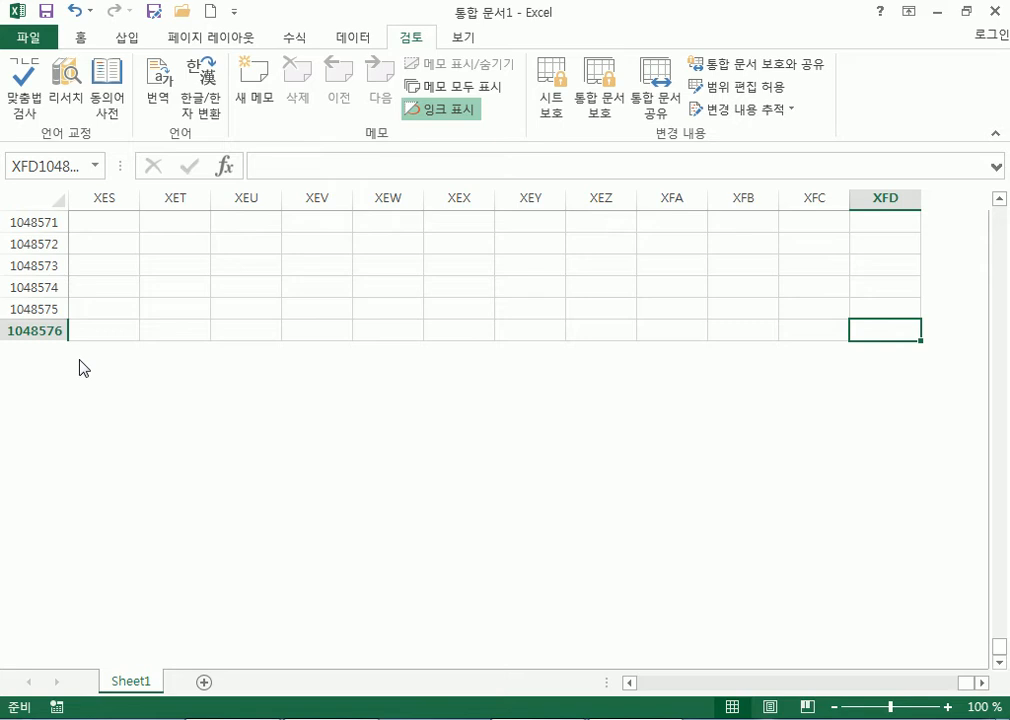
left_click(117, 196)
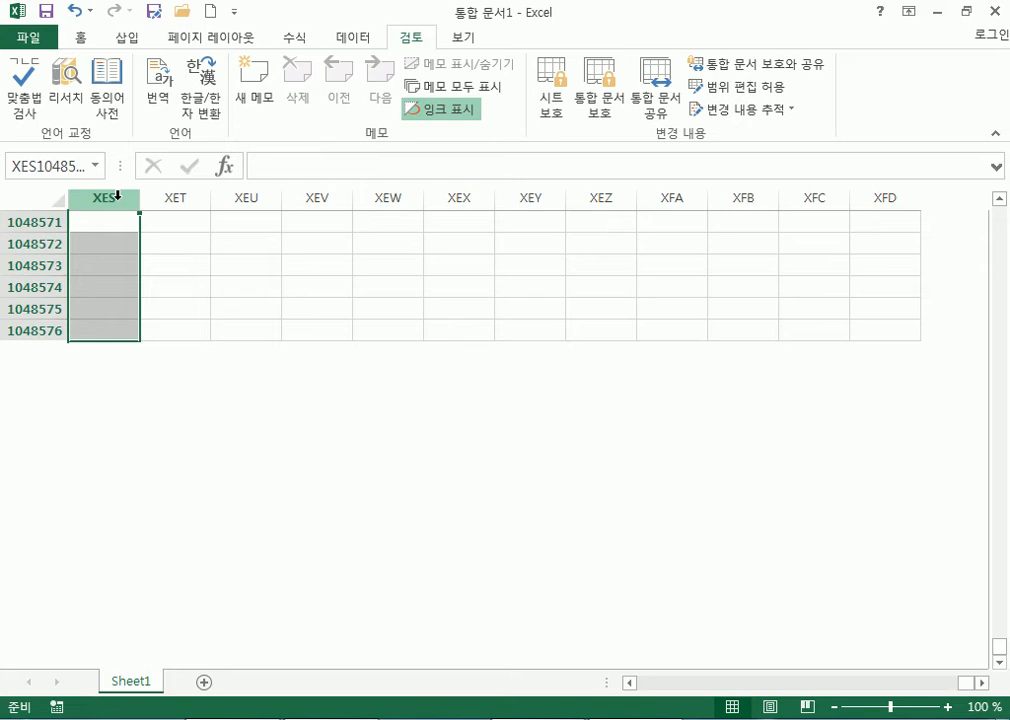
Move right, then select XFD1048571 and finally the last cell XFD1048576.
key("Right")
key("Right")
key("Right")
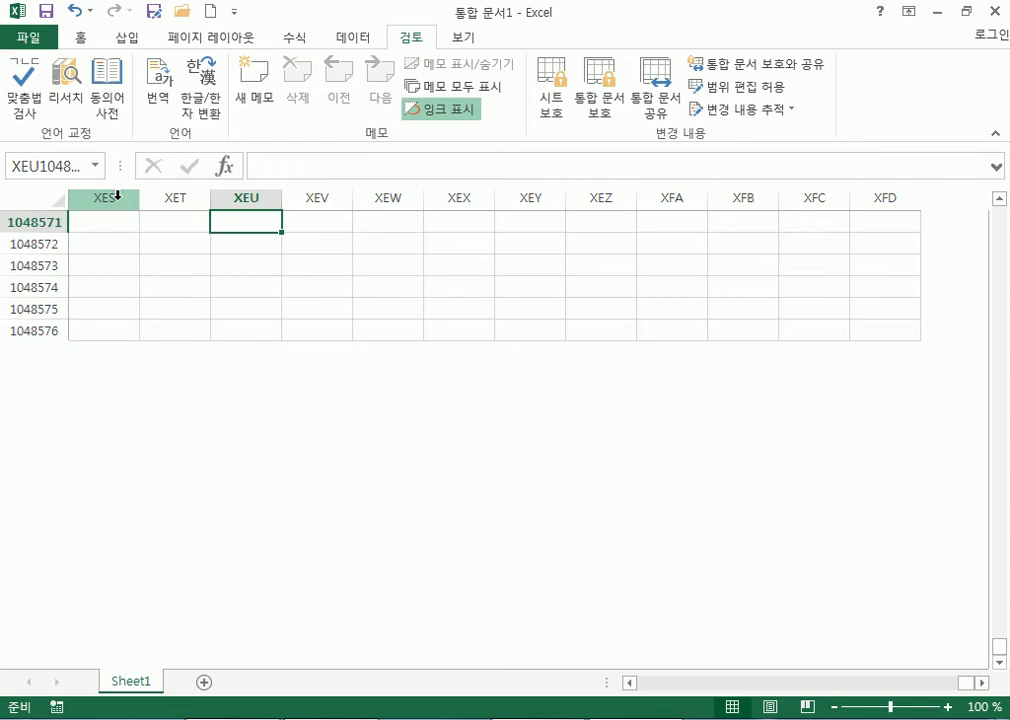
key("Right")
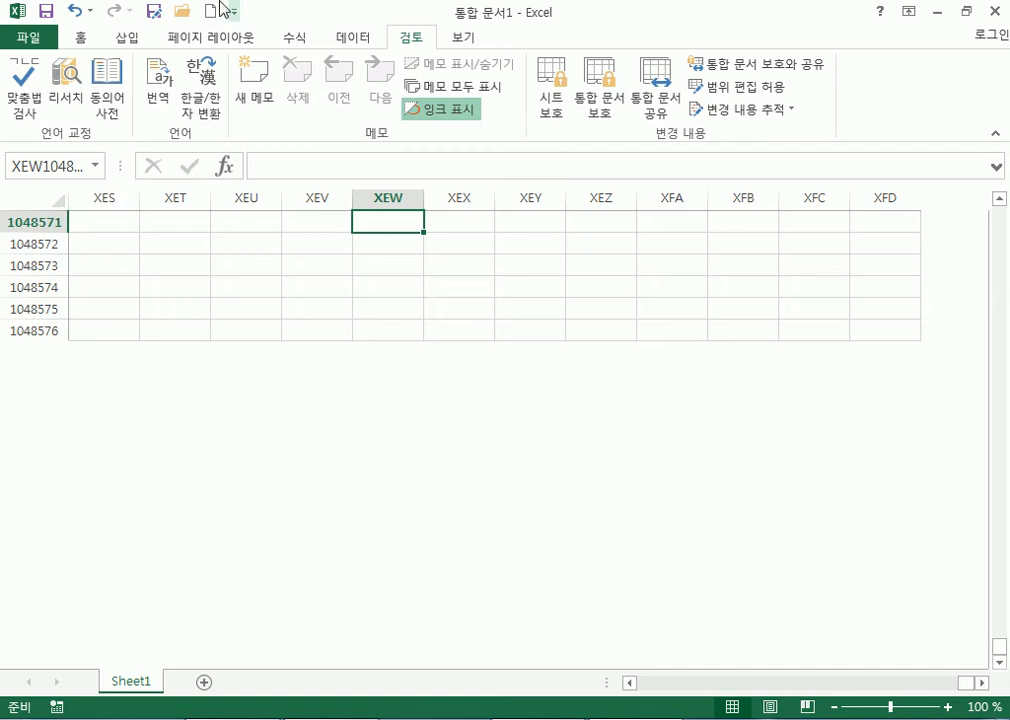
left_click(874, 229)
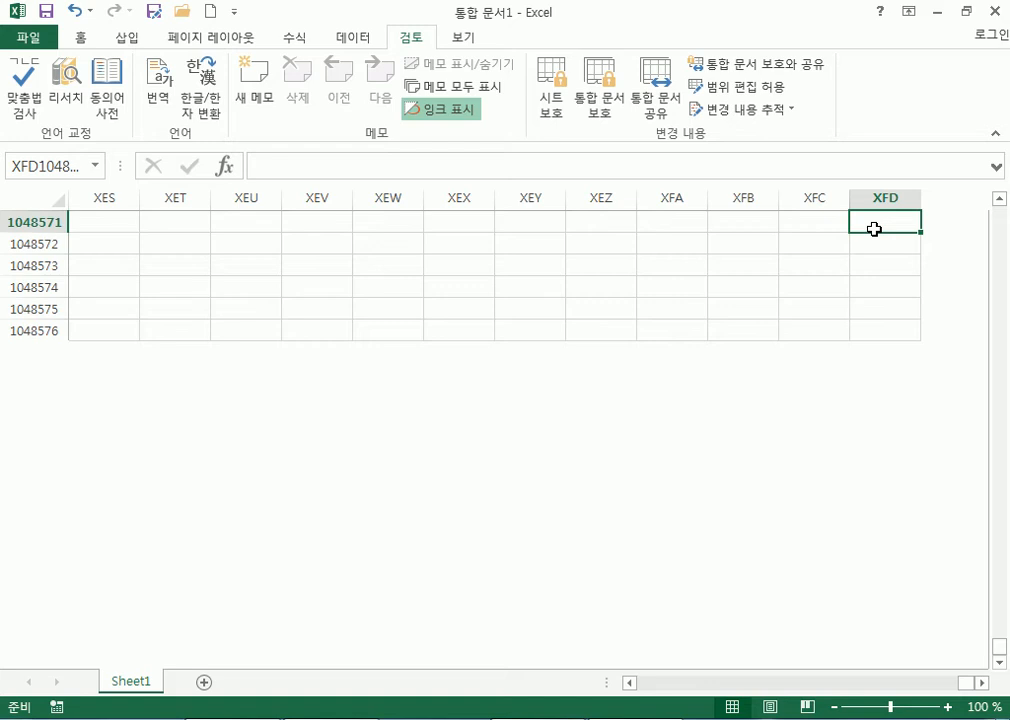
left_click(874, 332)
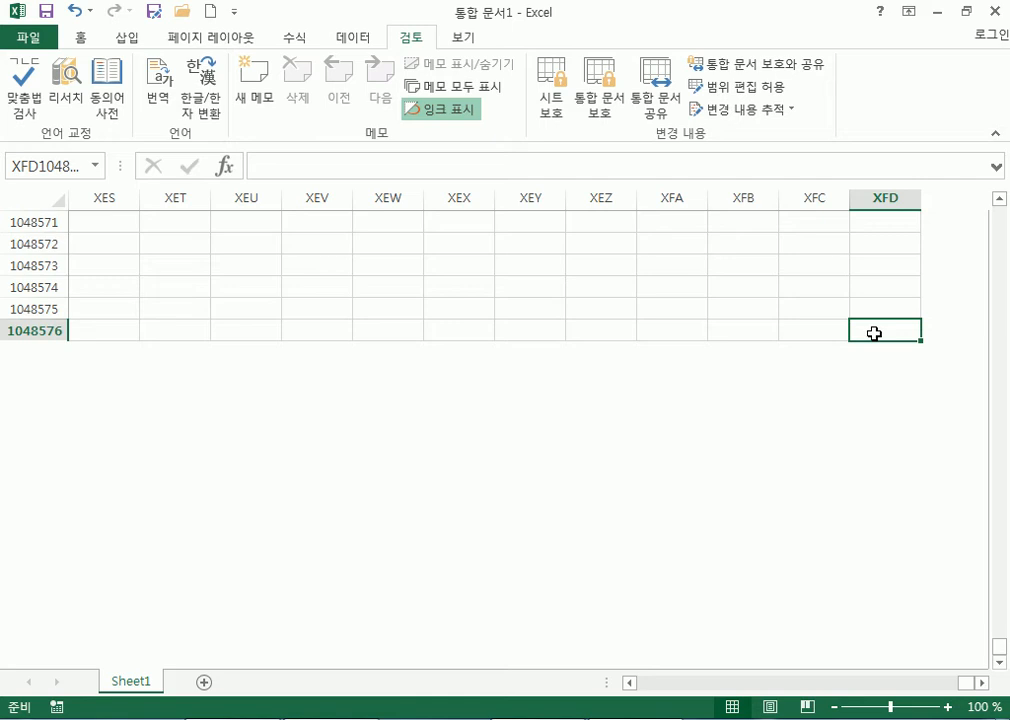
Jump back to cell A1 with Ctrl+Home.
key("ctrl+Home")
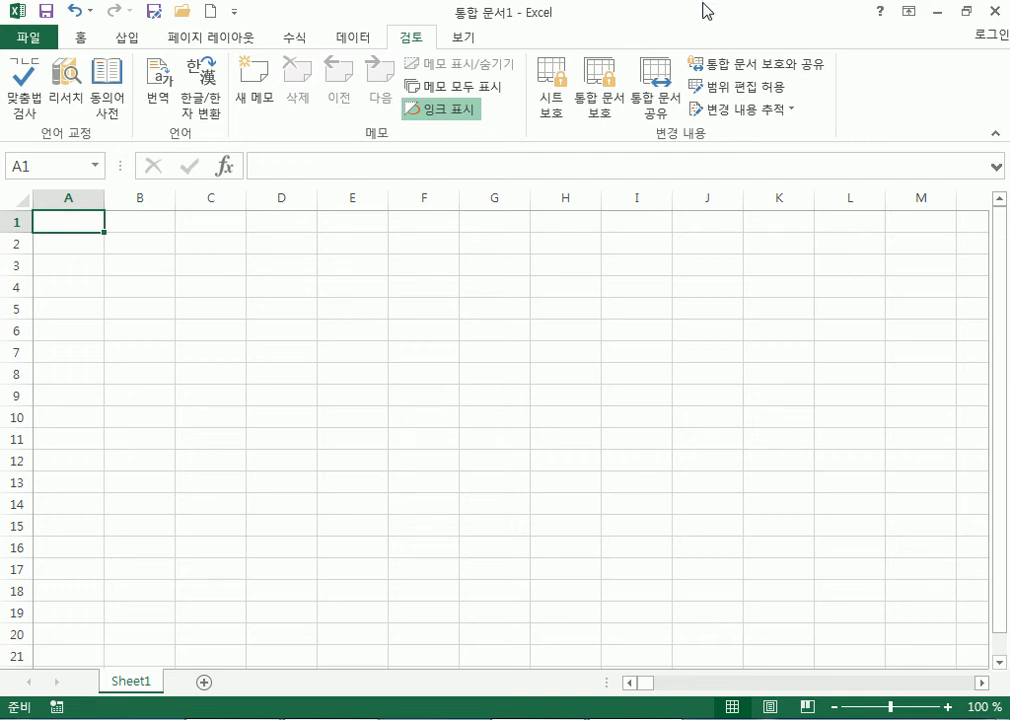
Launch Notepad from the Start menu and stretch it to full screen height.
key("super")
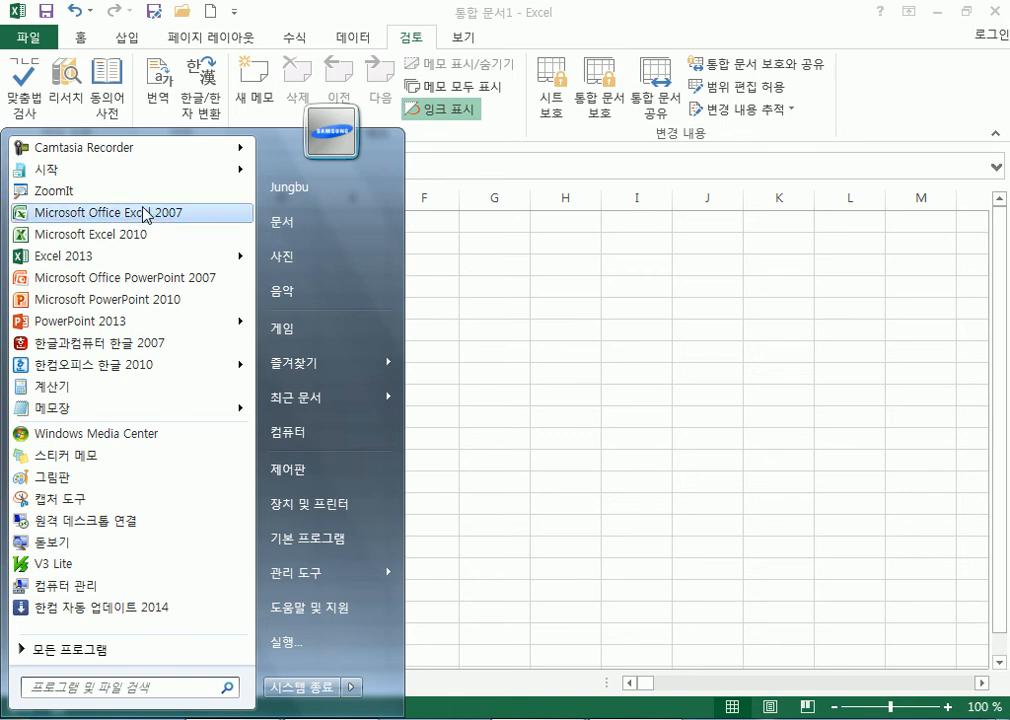
left_click(77, 408)
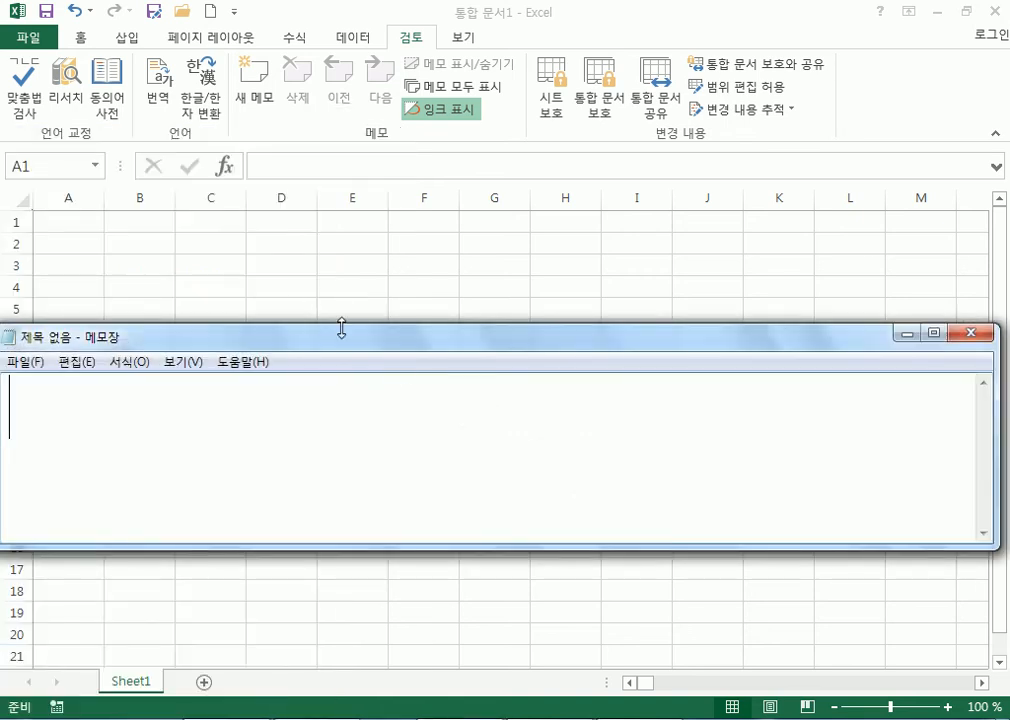
left_click_drag(408, 323, 481, 6)
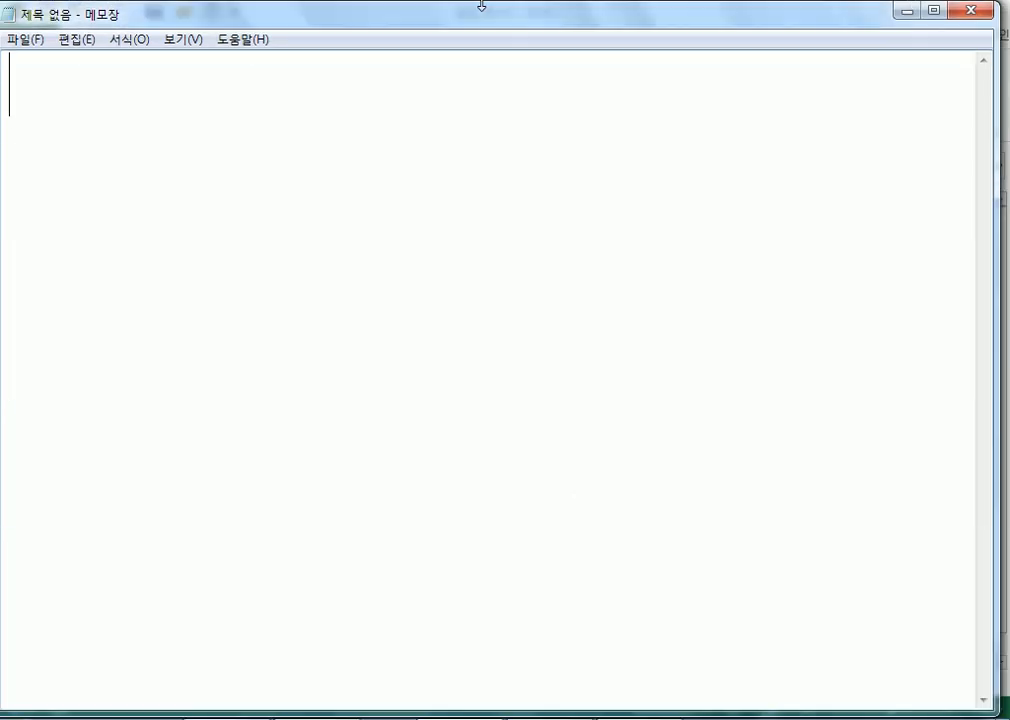
Type the heading 마우스의 동작 and the lines 1. 클릭, 2. 더블 클릭, 3. 트리플 클릭.
type("마우스의 동작")
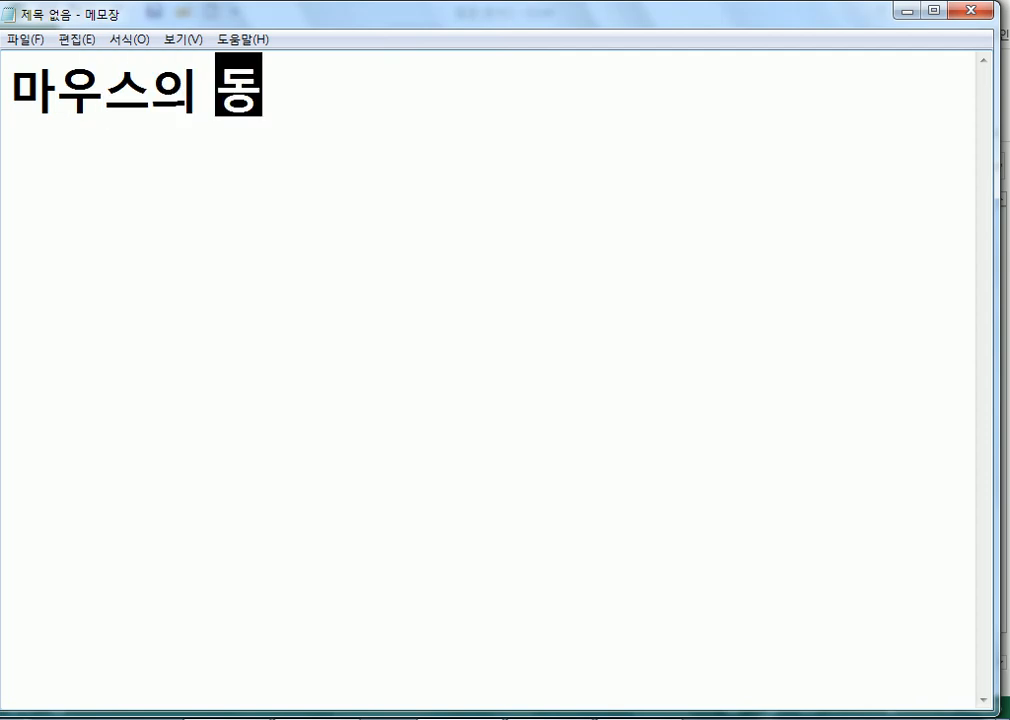
key("Return")
type("1. 클릭")
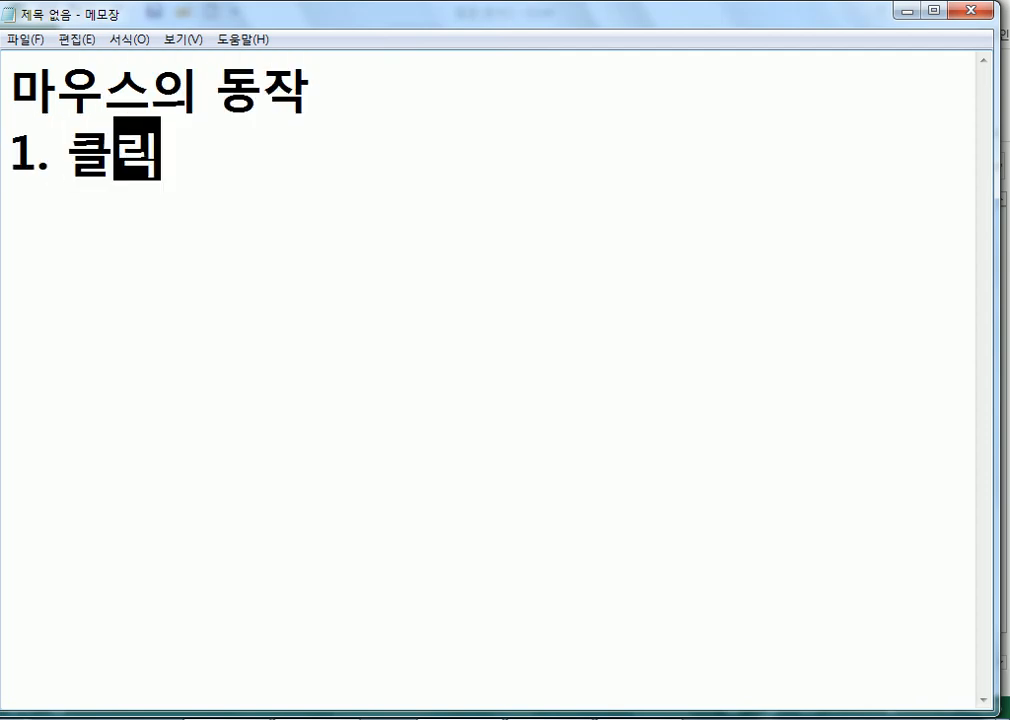
key("Return")
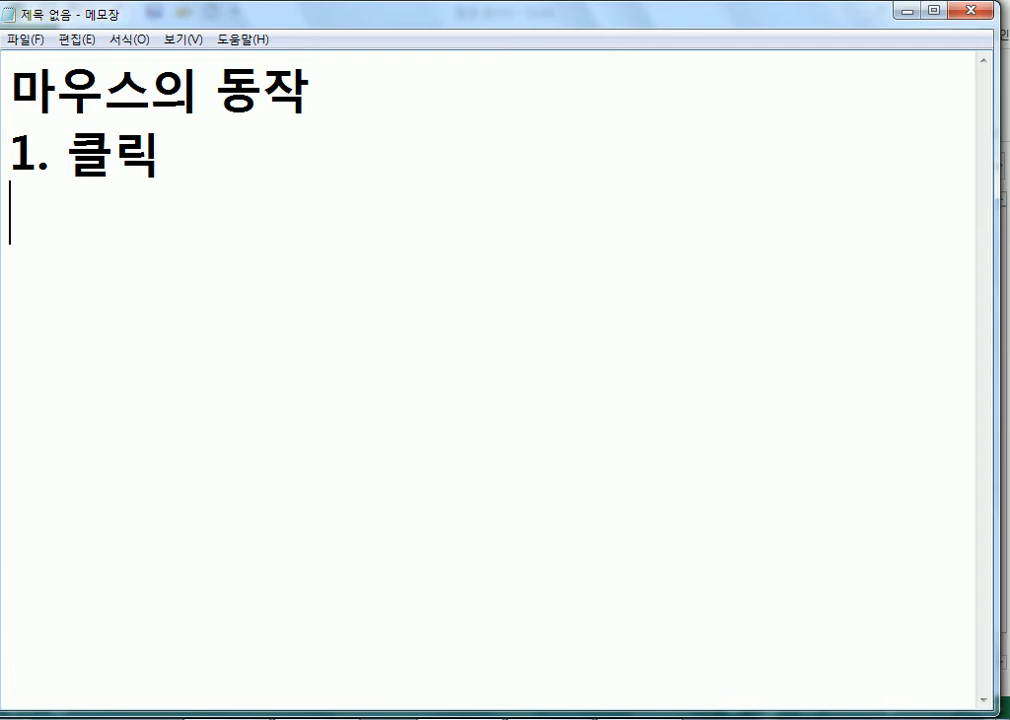
type("2. ")
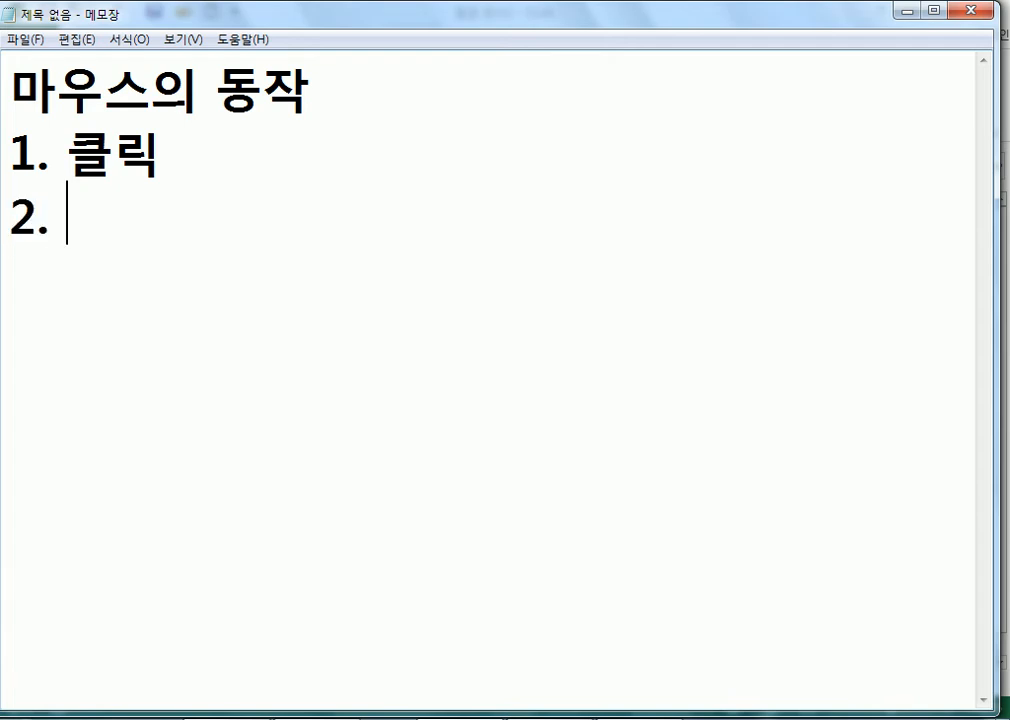
type("더브ㄹ 클릭")
key("Return")
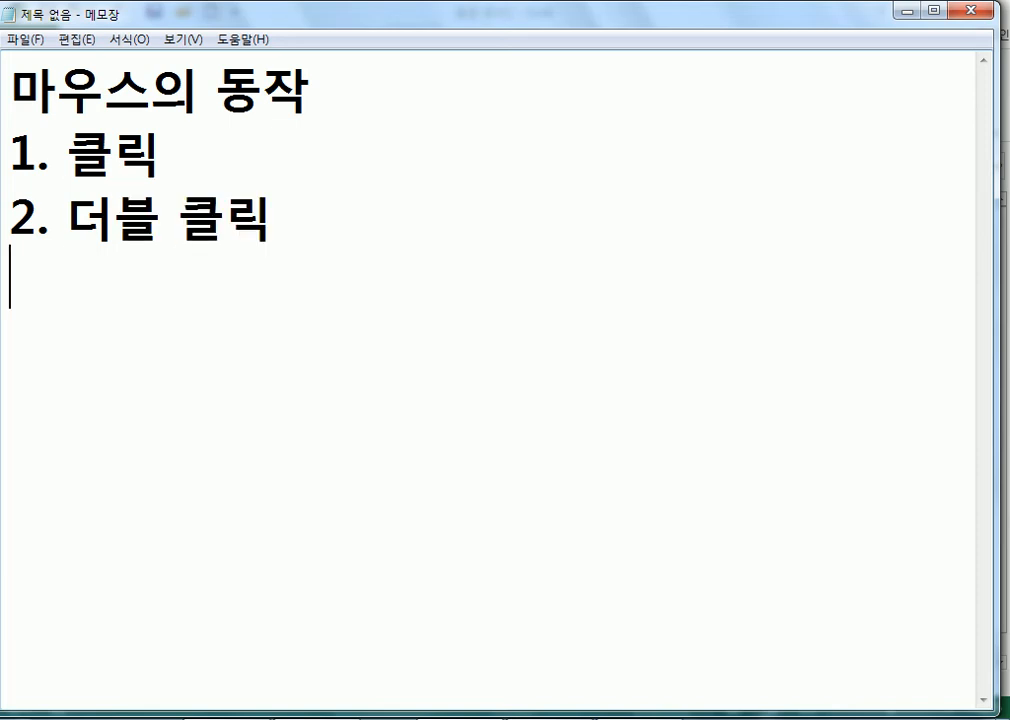
type("3. 트")
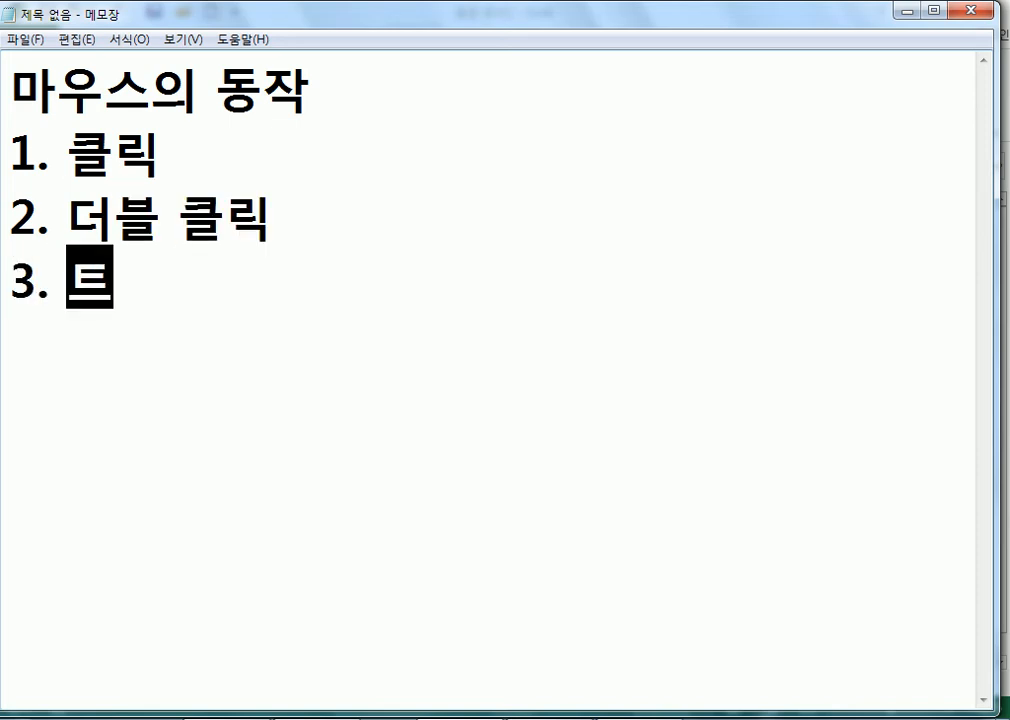
type("립ㅡㄹ ㅋ")
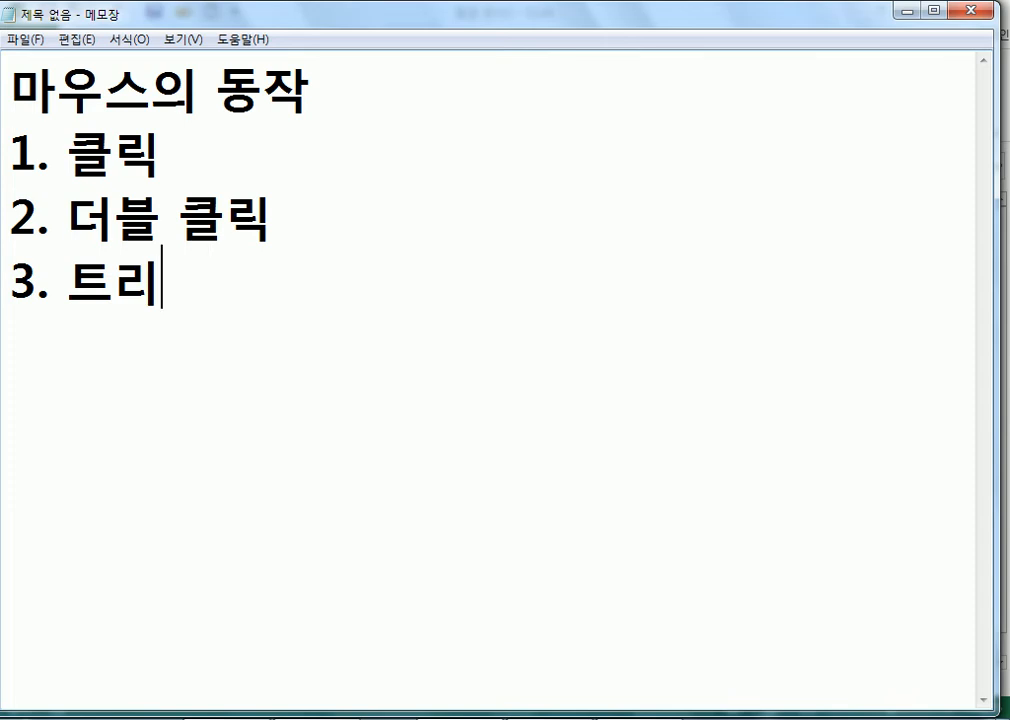
type("ㅡㄹㄹㅣㄱ")
key("Return")
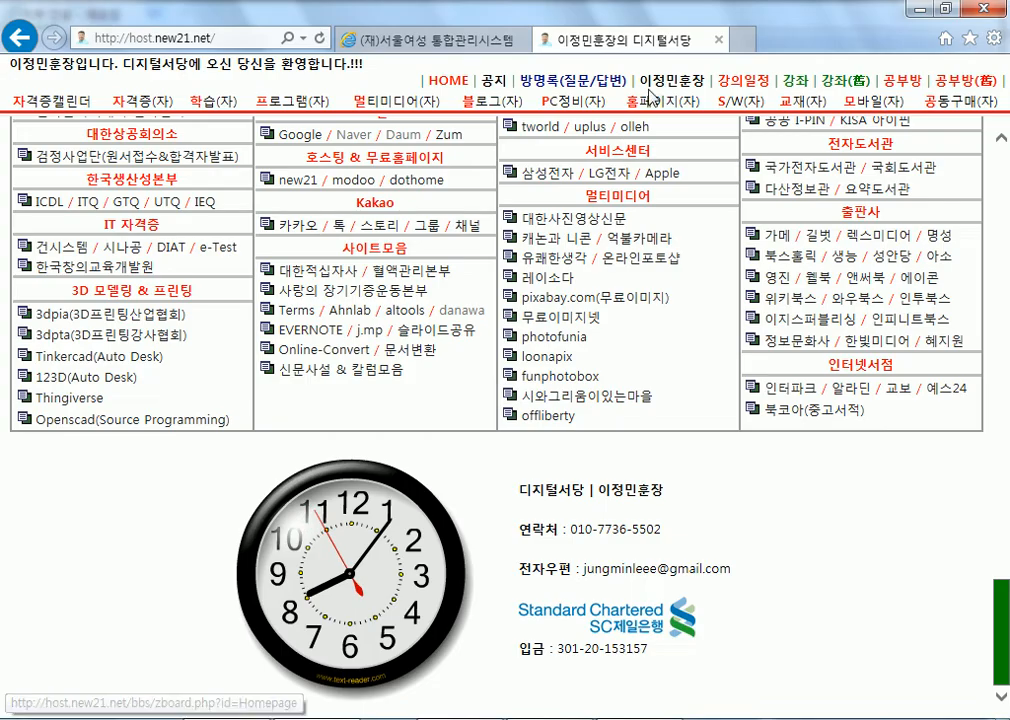
Select all the article text, then double-click the words 빠진다 and 선종에서는.
scroll(548, 334, "down", 10)
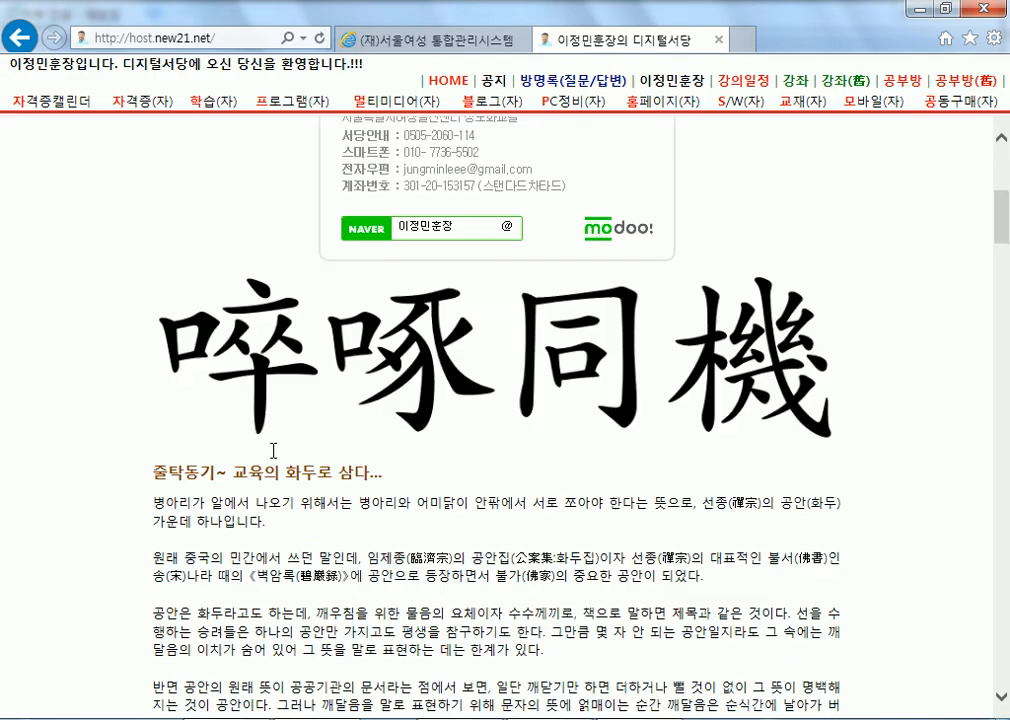
left_click(484, 258)
key("ctrl+a")
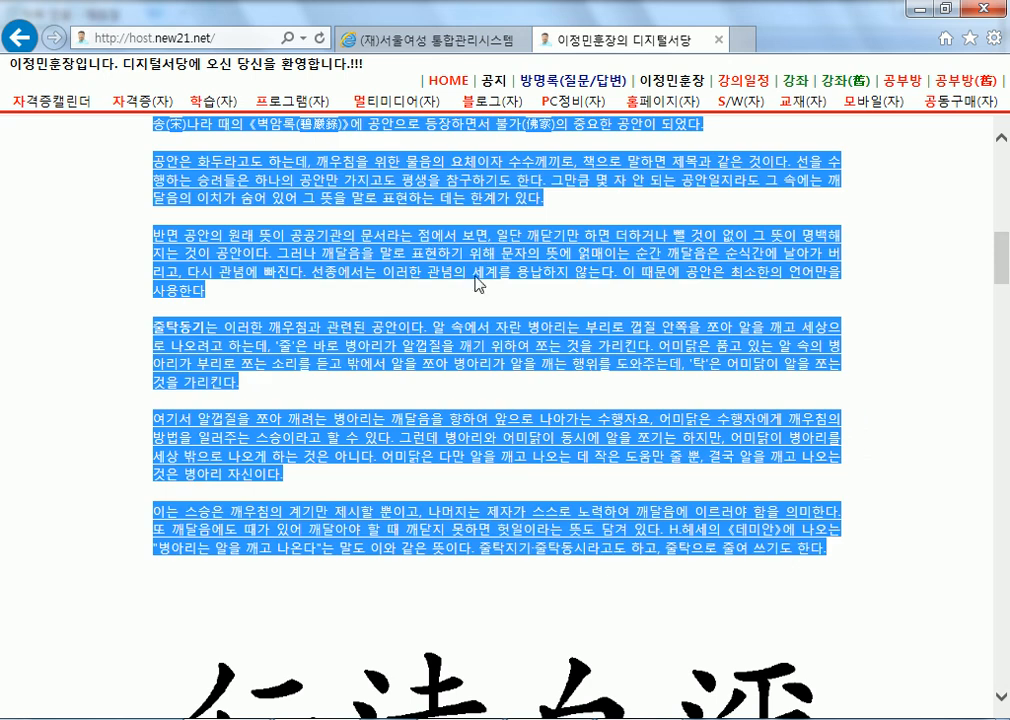
left_click(347, 301)
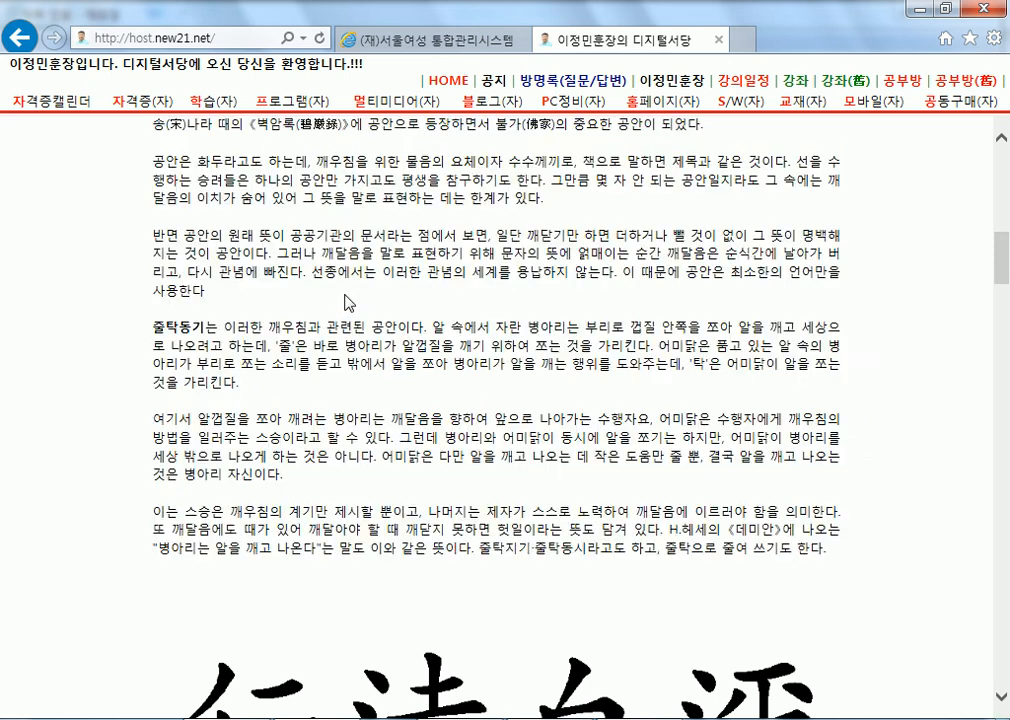
double_click(284, 271)
double_click(345, 271)
key("ctrl+a")
Triple-click to select the paragraph under the 行遠自邇 image and the quoted block.
scroll(330, 366, "up", 8)
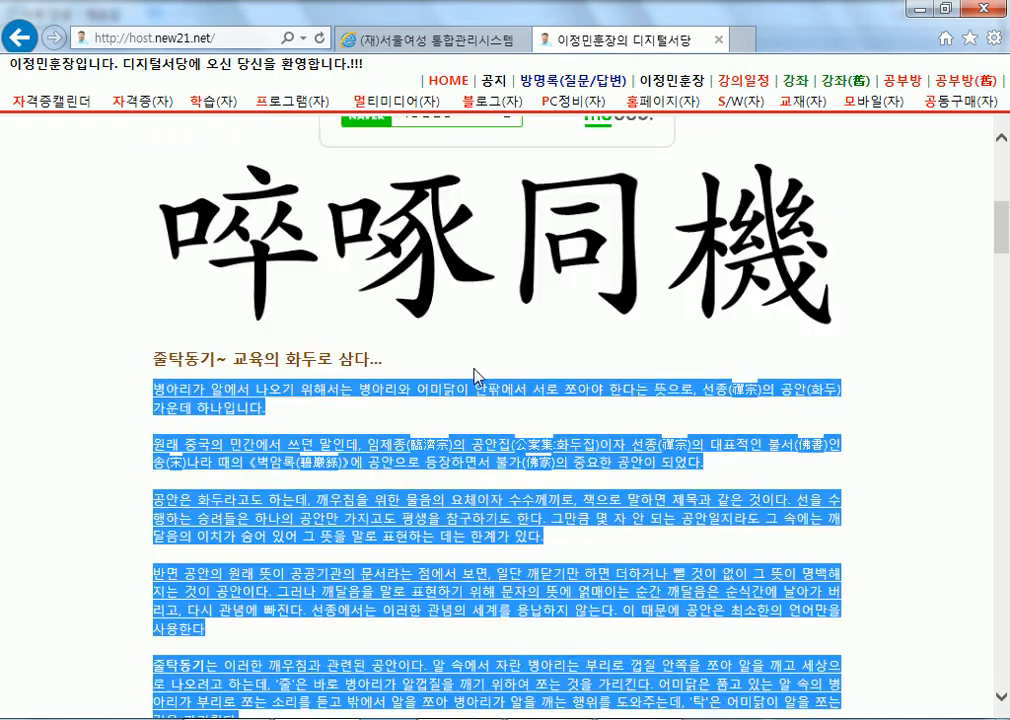
scroll(325, 366, "down", 10)
scroll(237, 340, "down", 8)
scroll(490, 352, "up", 3)
scroll(480, 330, "down", 2)
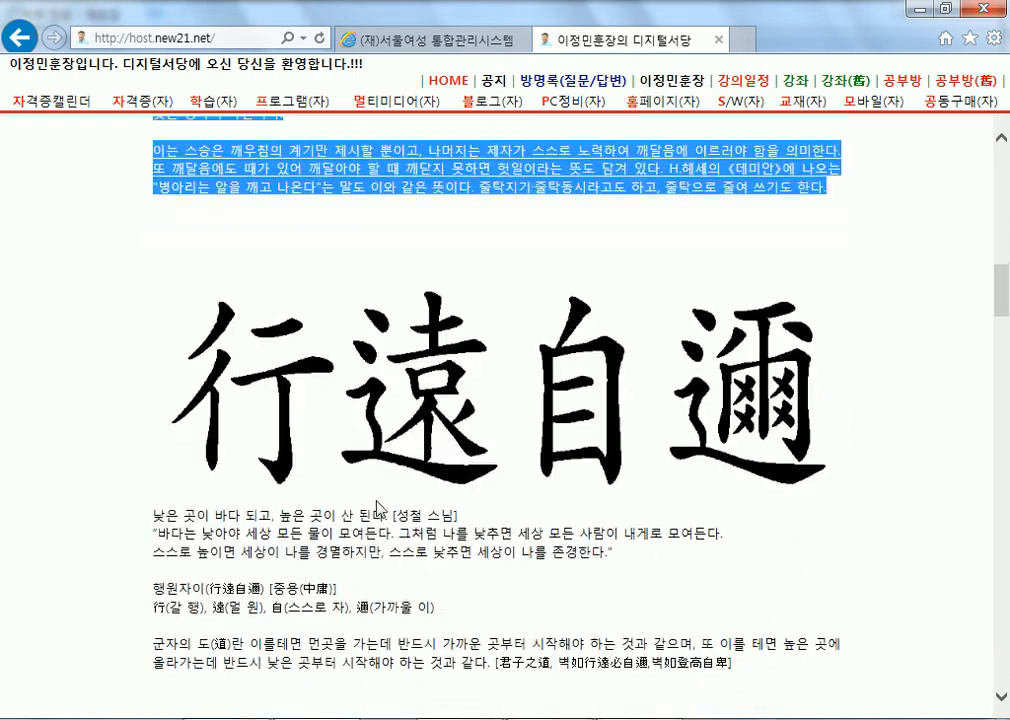
left_click(371, 522)
triple_click(371, 522)
scroll(514, 470, "down", 6)
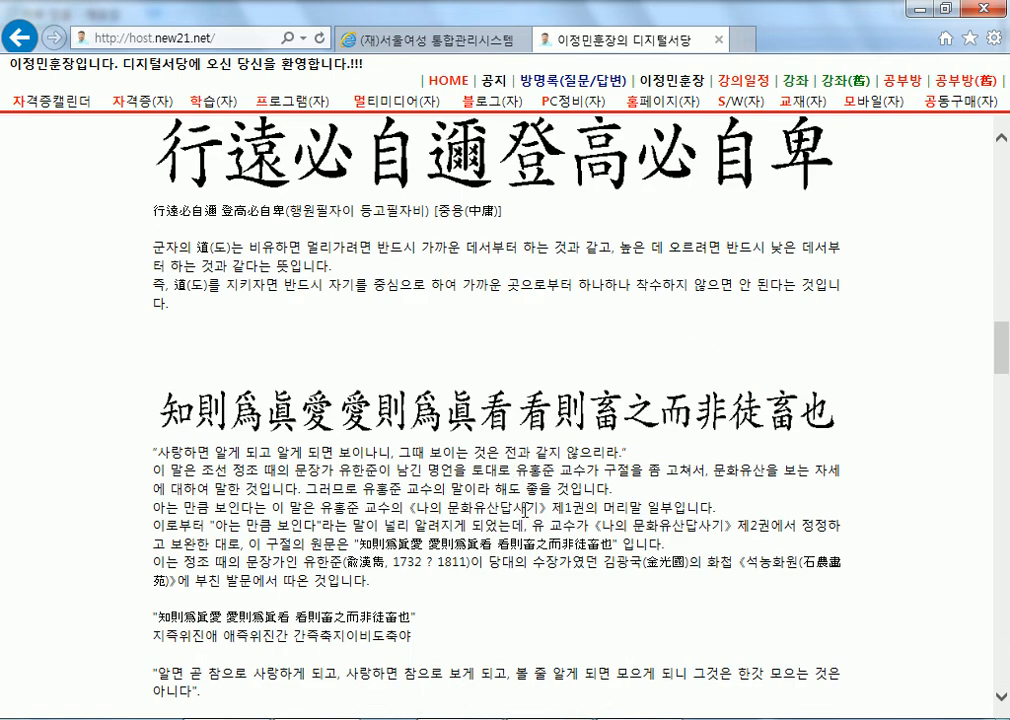
triple_click(513, 470)
scroll(560, 480, "down", 5)
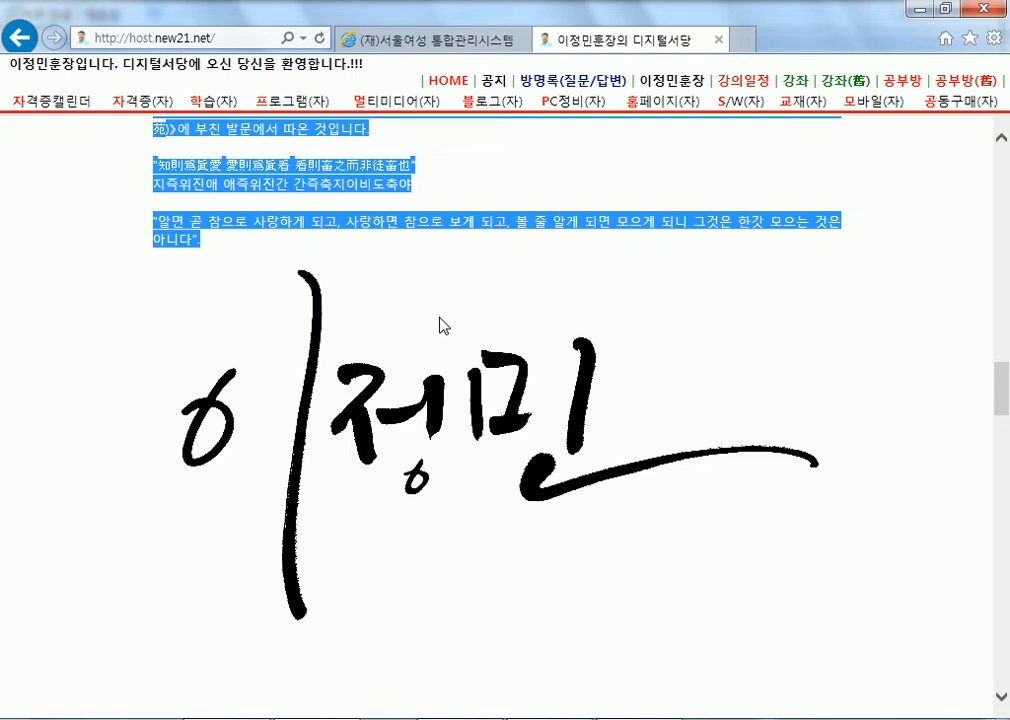
Double-click words in the quote such as 보게, 참으로 and 看則畜之而非徒畜也, then the whole paragraph.
double_click(469, 225)
double_click(424, 222)
double_click(350, 183)
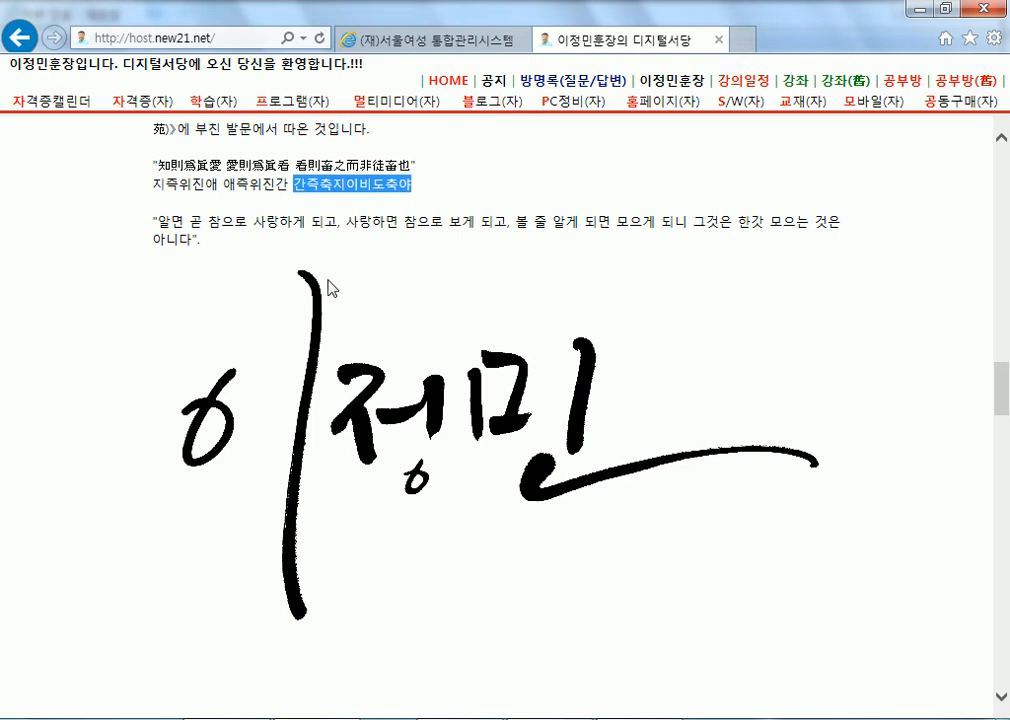
left_click(292, 186)
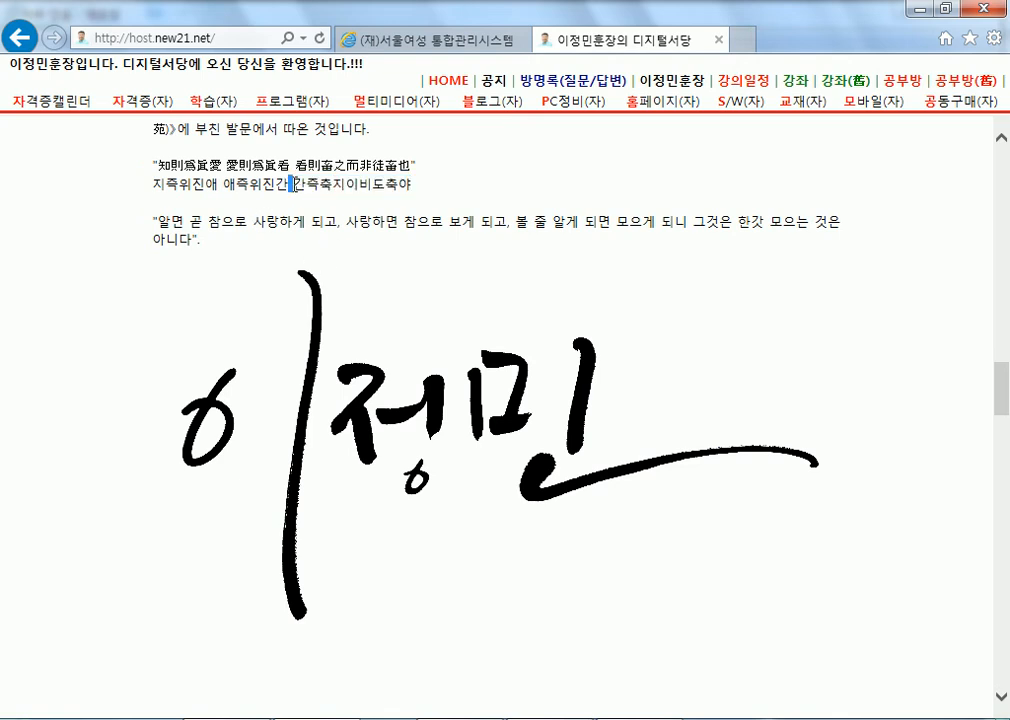
double_click(311, 183)
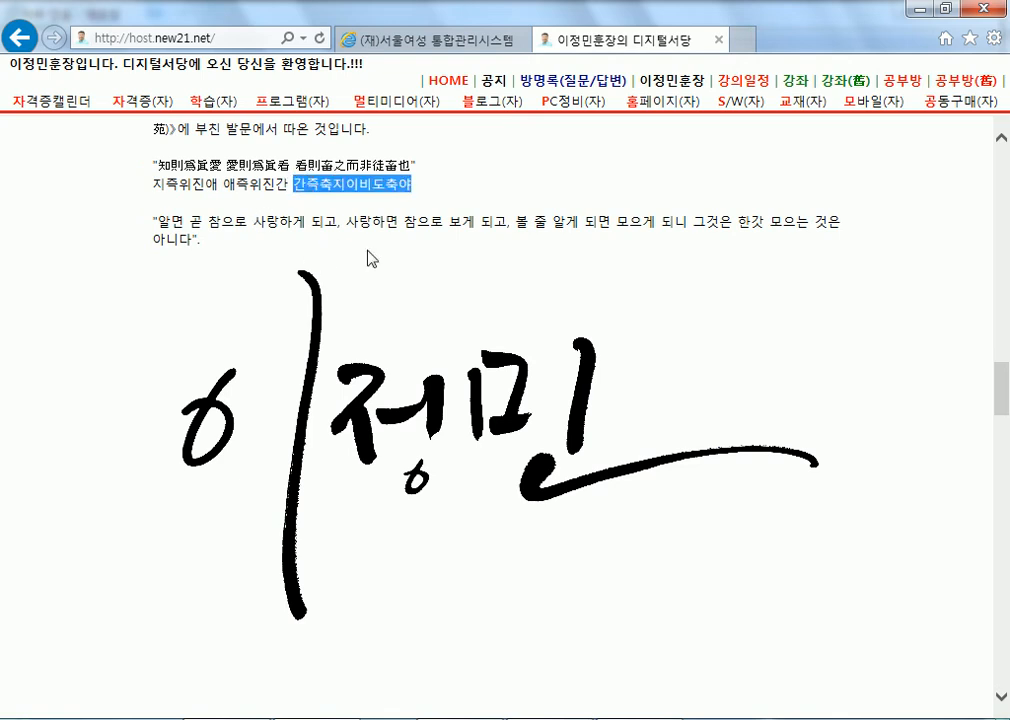
double_click(347, 168)
left_click(255, 172)
double_click(255, 168)
double_click(283, 222)
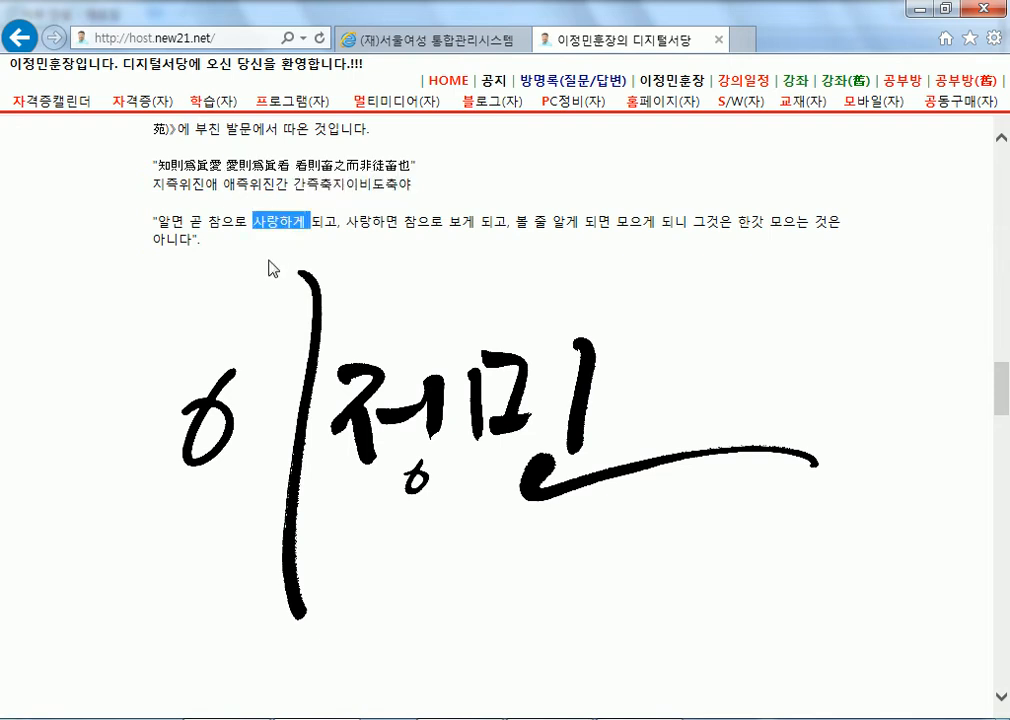
triple_click(283, 230)
Drag-highlight the quoted paragraph, scroll to the signature, and minimize Internet Explorer.
scroll(430, 321, "up", 3)
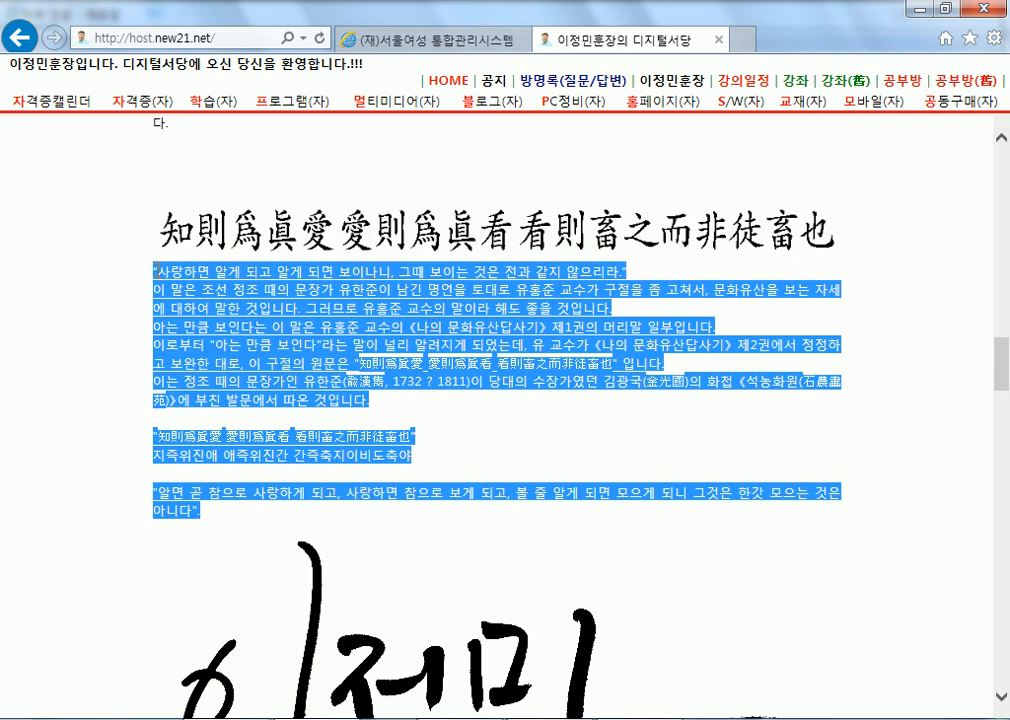
left_click(155, 277)
left_click_drag(155, 275, 237, 515)
scroll(385, 345, "down", 4)
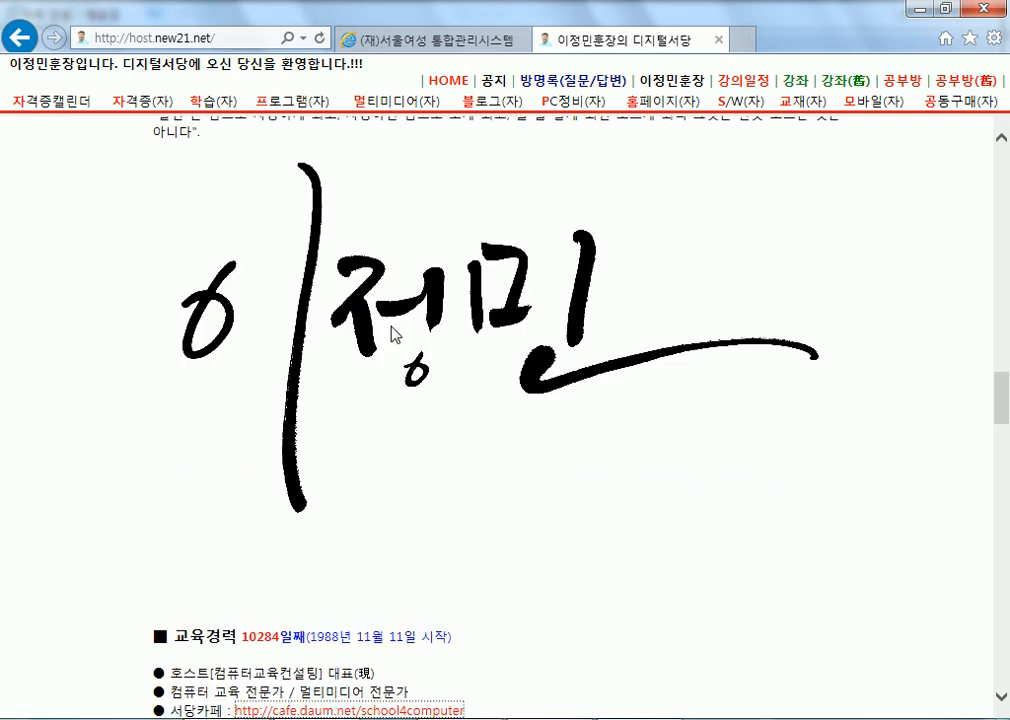
key("alt")
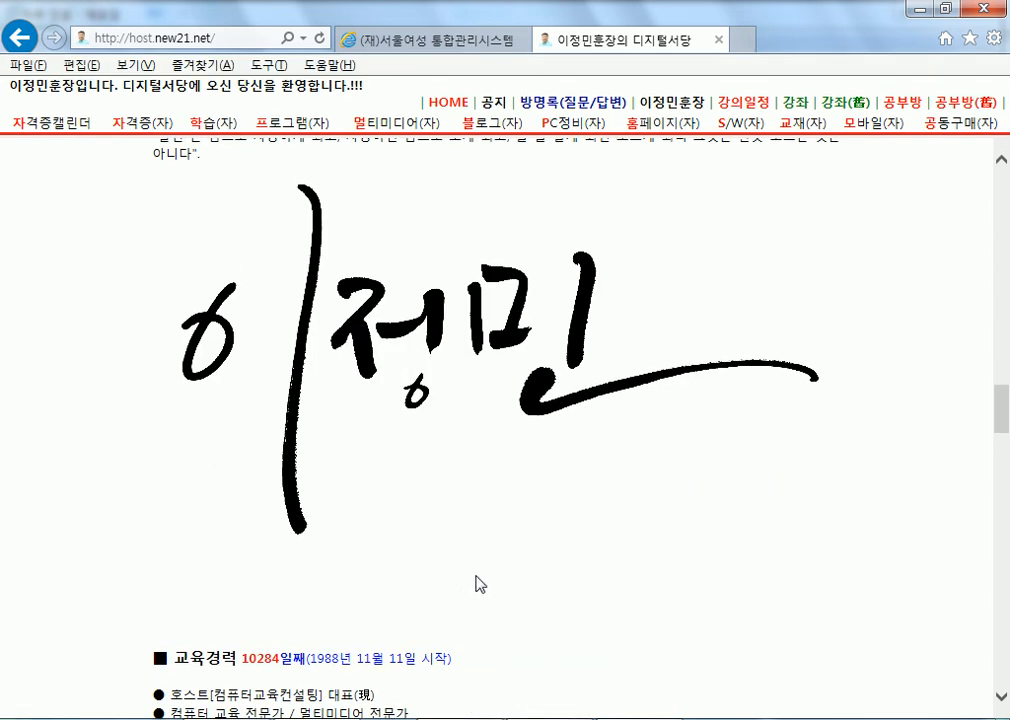
left_click(920, 8)
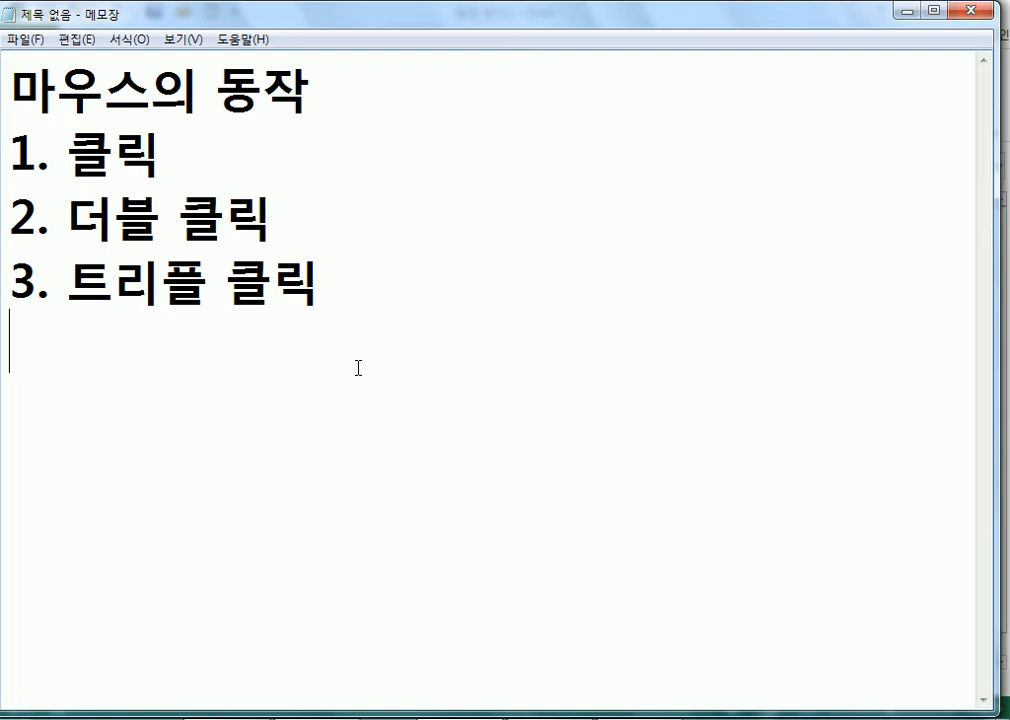
Write item 4 as 드래그 앤 드롭, demo-selecting lines 1–4, then type 5. 바로가기 메뉴.
type("4. ㄷㅡ래그,")
key("BackSpace")
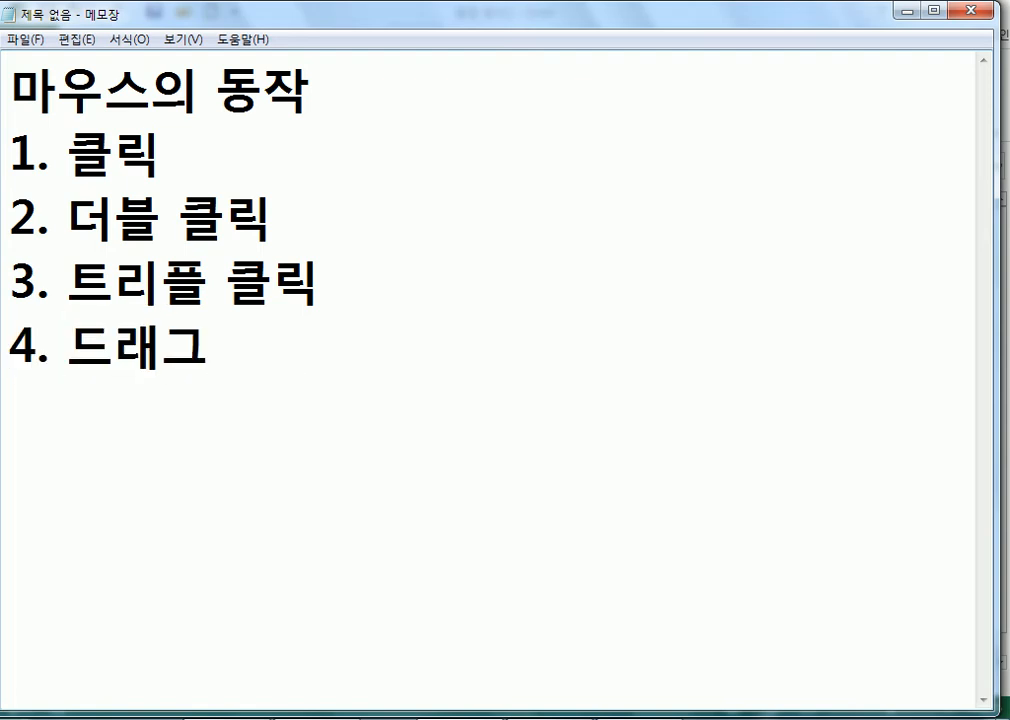
left_click_drag(55, 150, 263, 353)
left_click(313, 387)
type("앤 드롭")
key("Return")
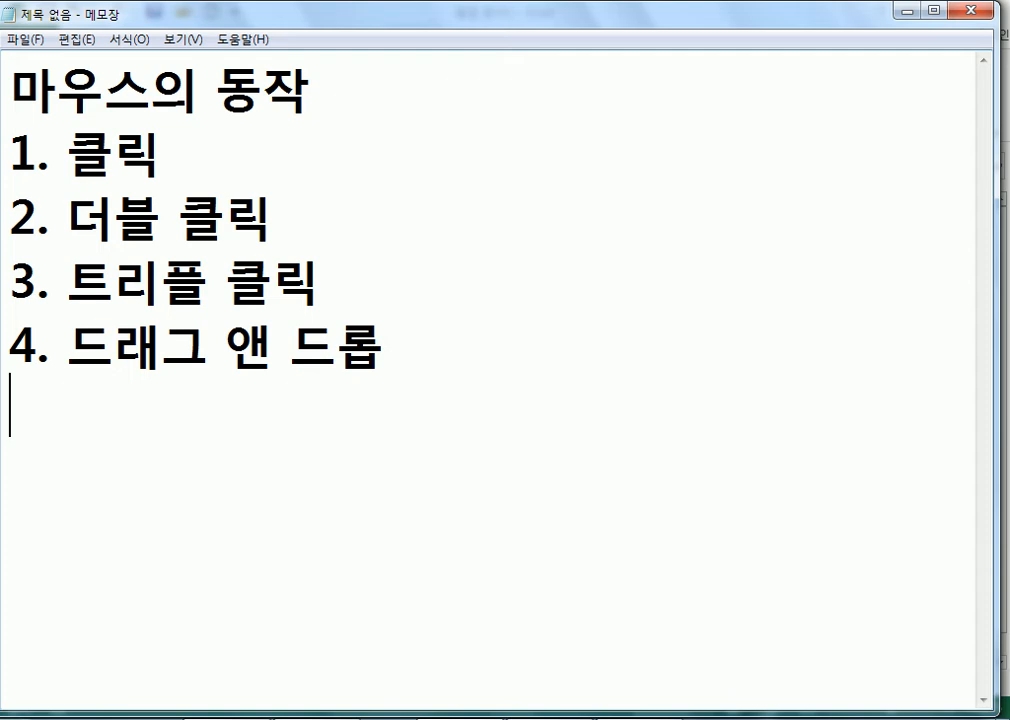
type("5. ")
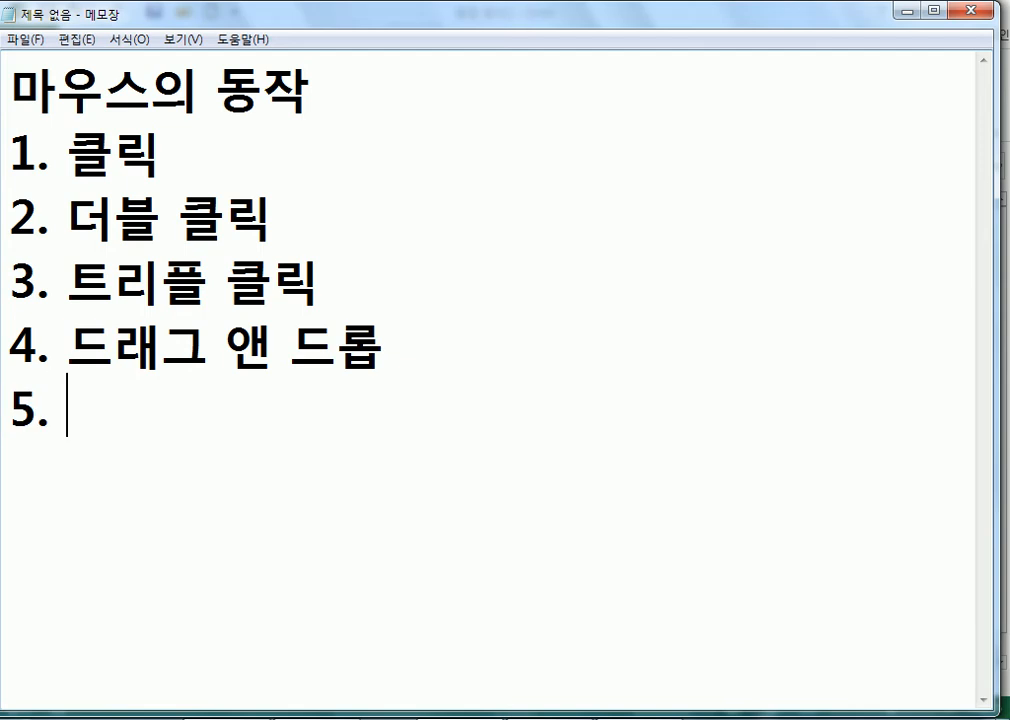
type("바로가")
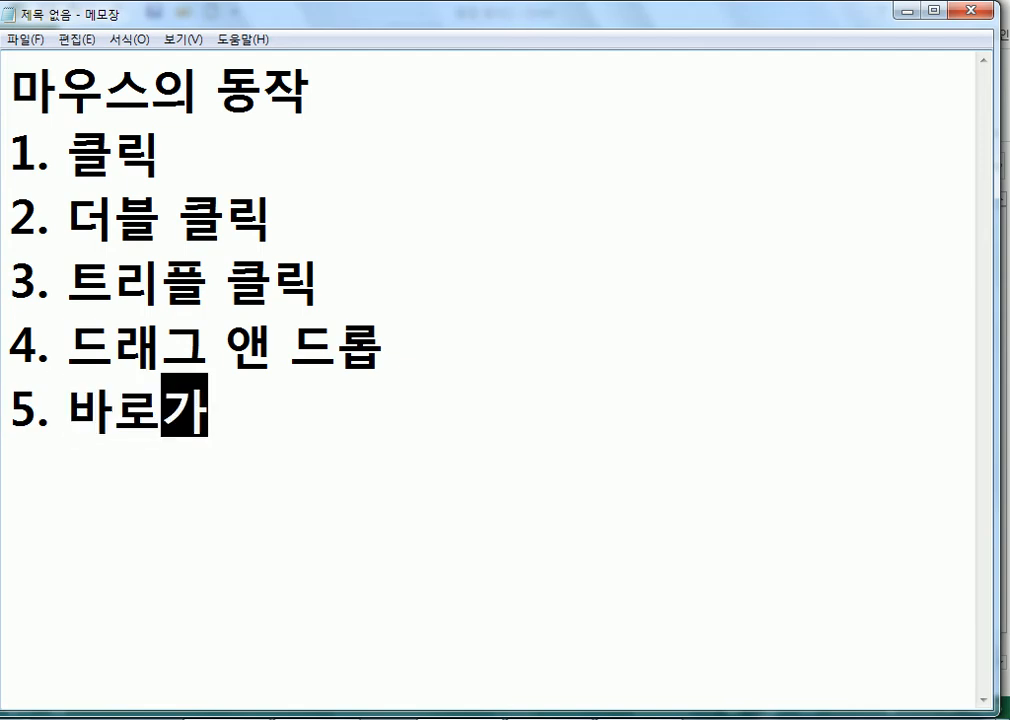
type("기 메뉴")
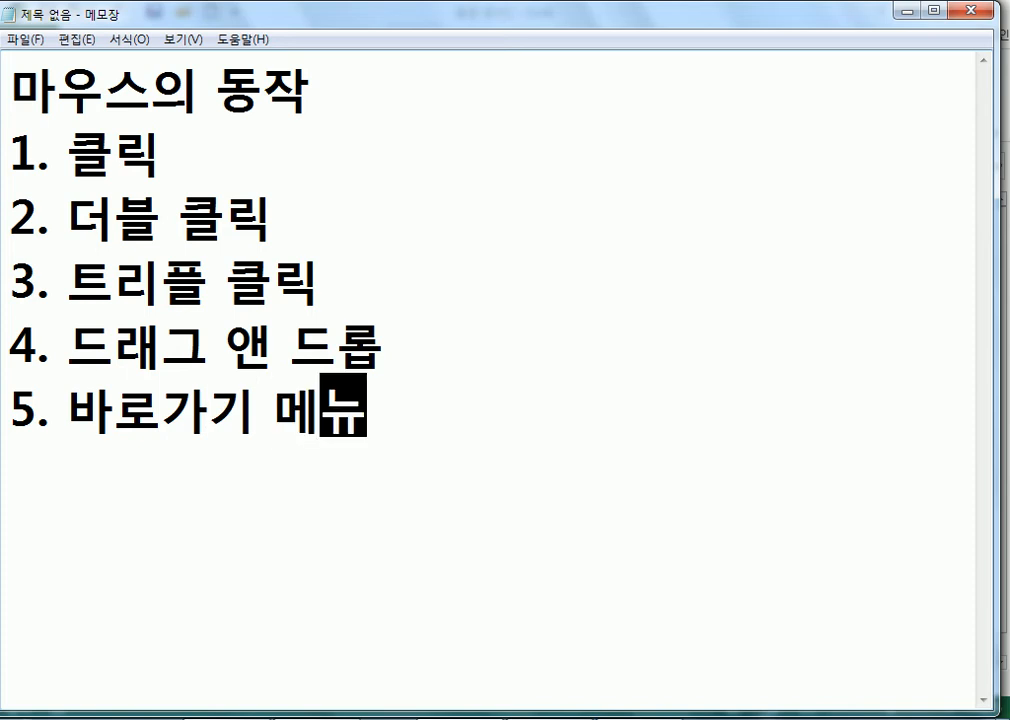
Show the shortcut menu, then complete item 5 with '= 컨텍스트 메뉴(Context Menu) = 우클릭, 마/오'.
right_click(381, 220)
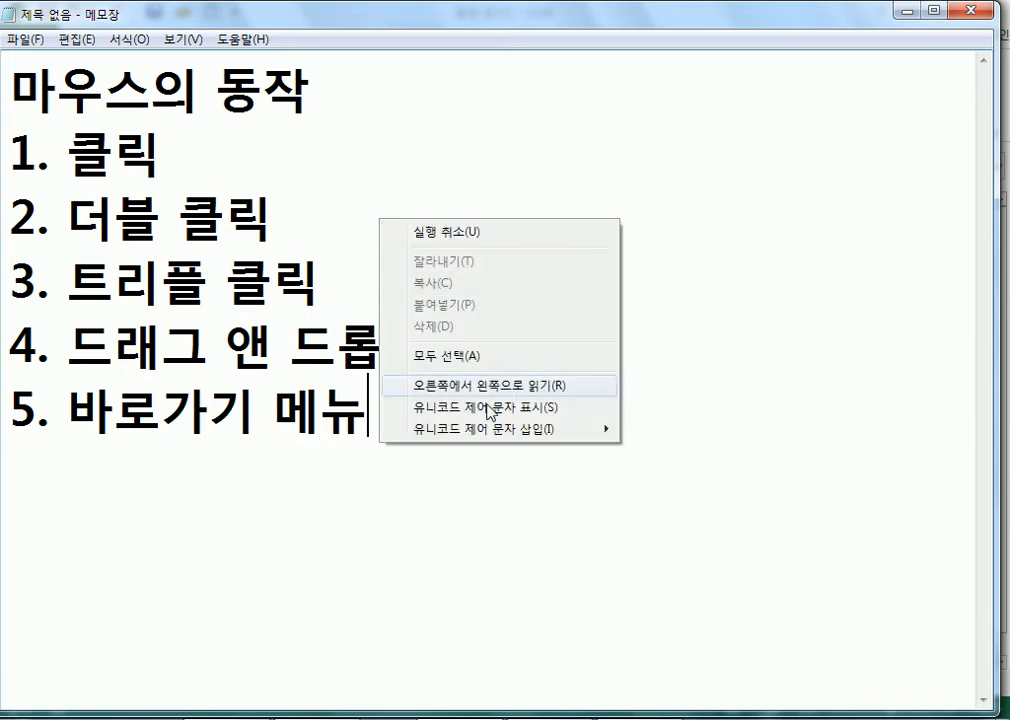
left_click(301, 431)
left_click(405, 412)
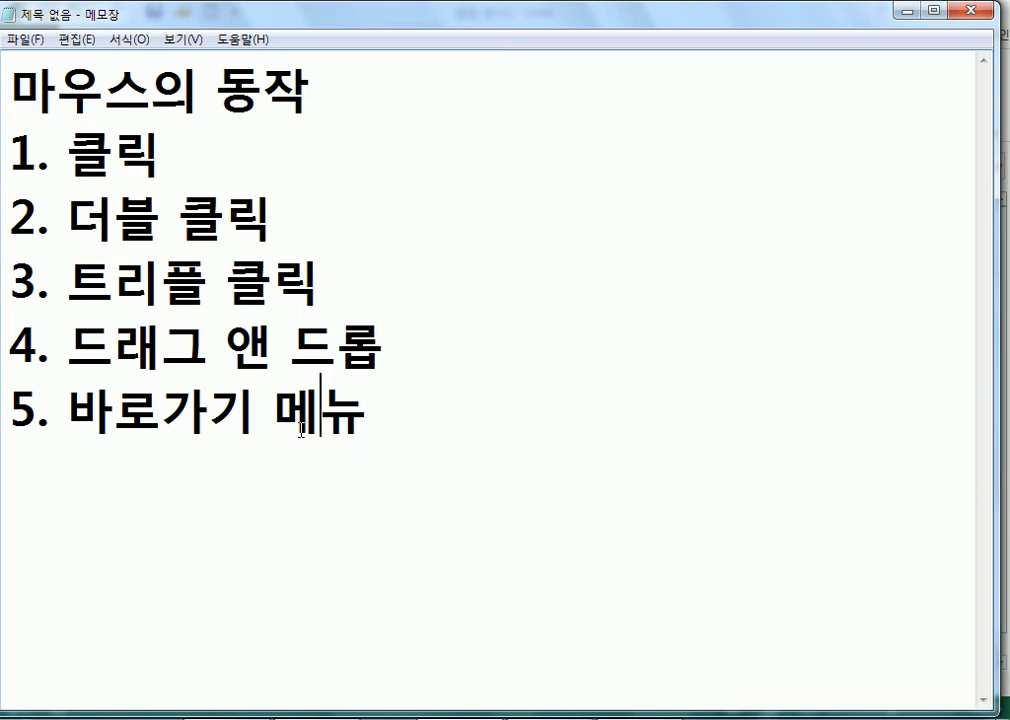
type("= 컨텍")
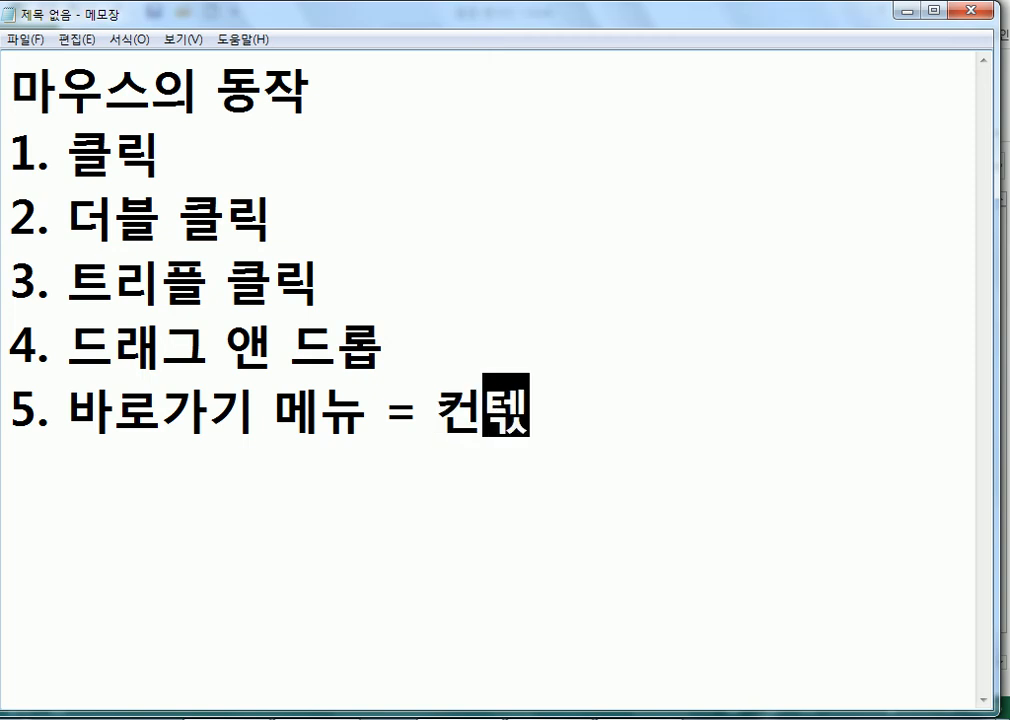
type("스트 메뉴(Context Menu)")
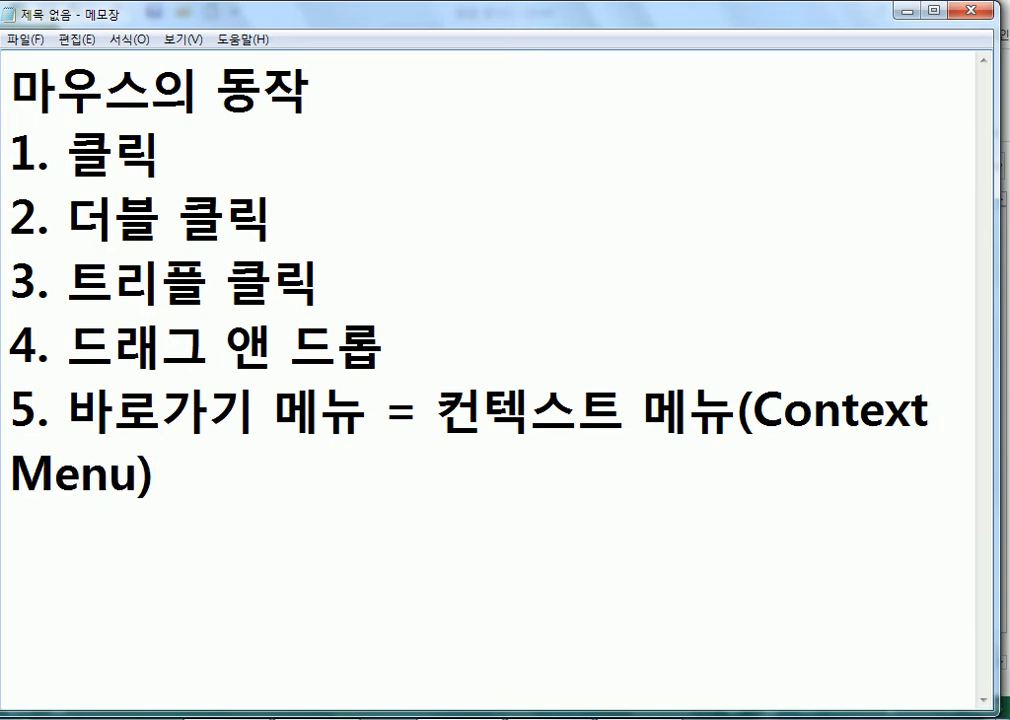
type(" = ")
type("dn")
key("BackSpace")
key("BackSpace")
key("Hangul")
type("우클릭,")
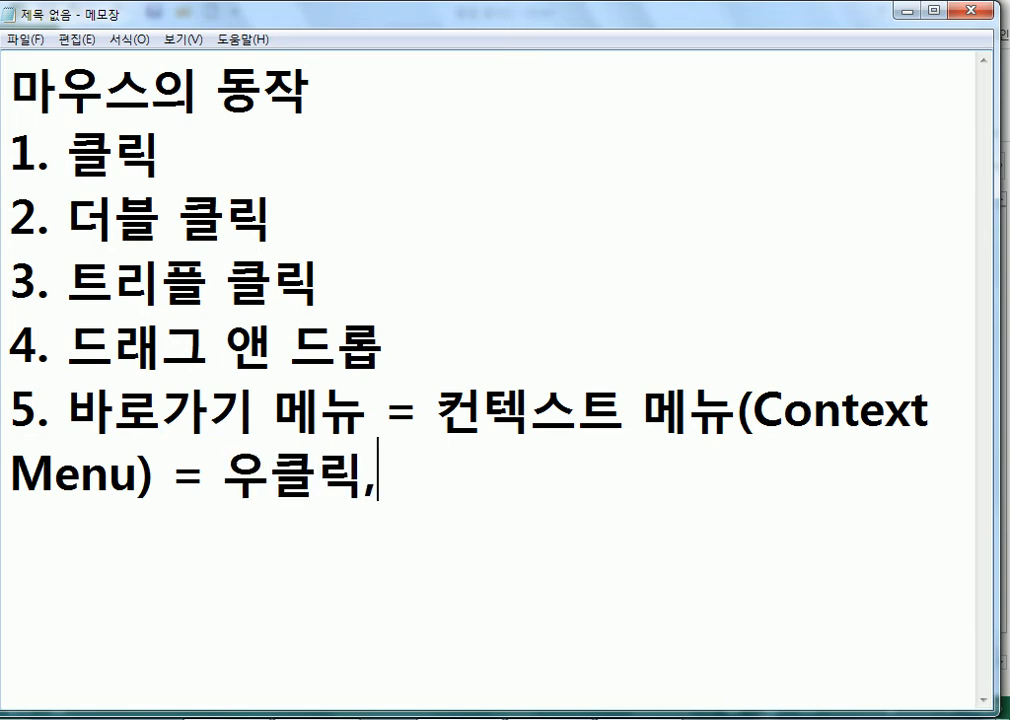
type(" ㅁㅏ/오")
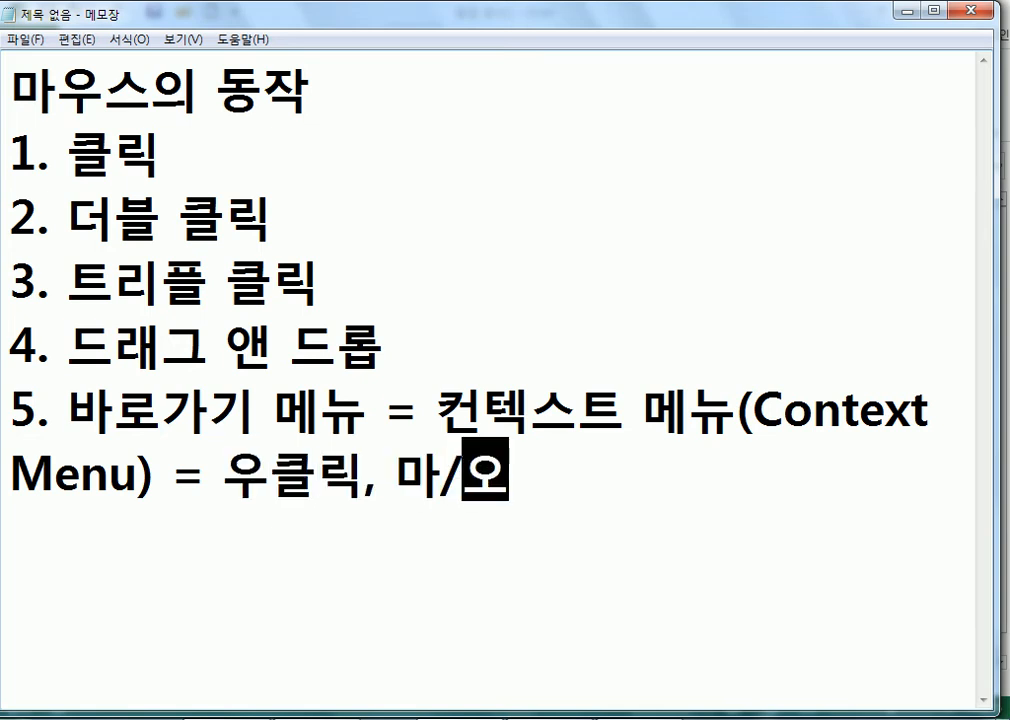
Add item '6. 오 드래그' on a new line below item 5.
key("Return")
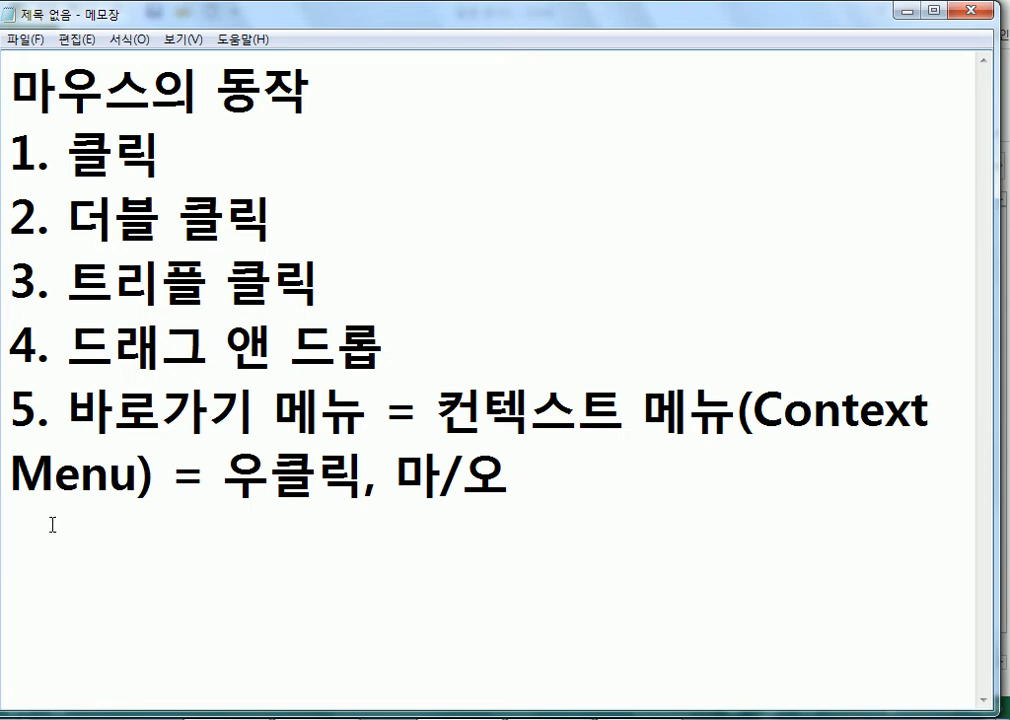
type("6. 오")
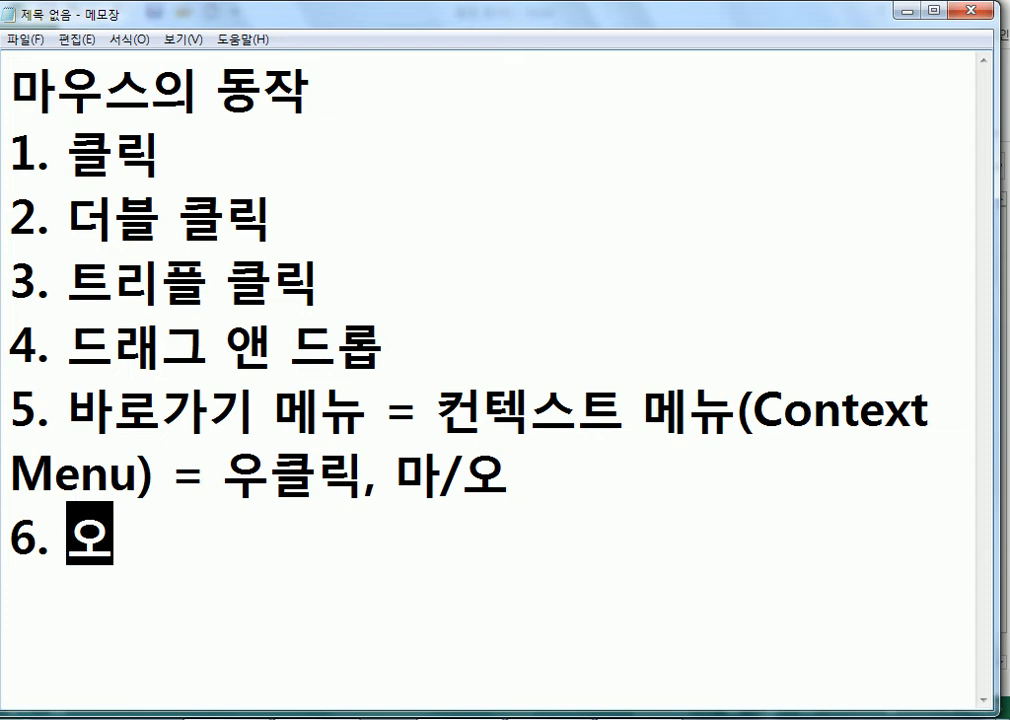
type(" 드ㄹ")
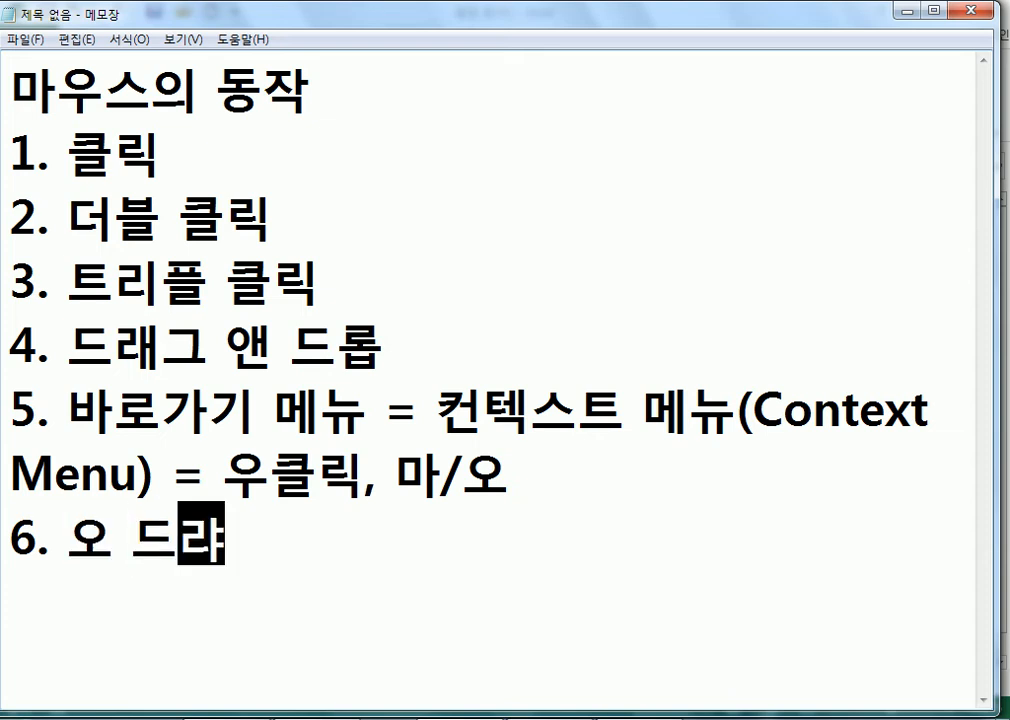
type("ㅐ그")
key("Return")
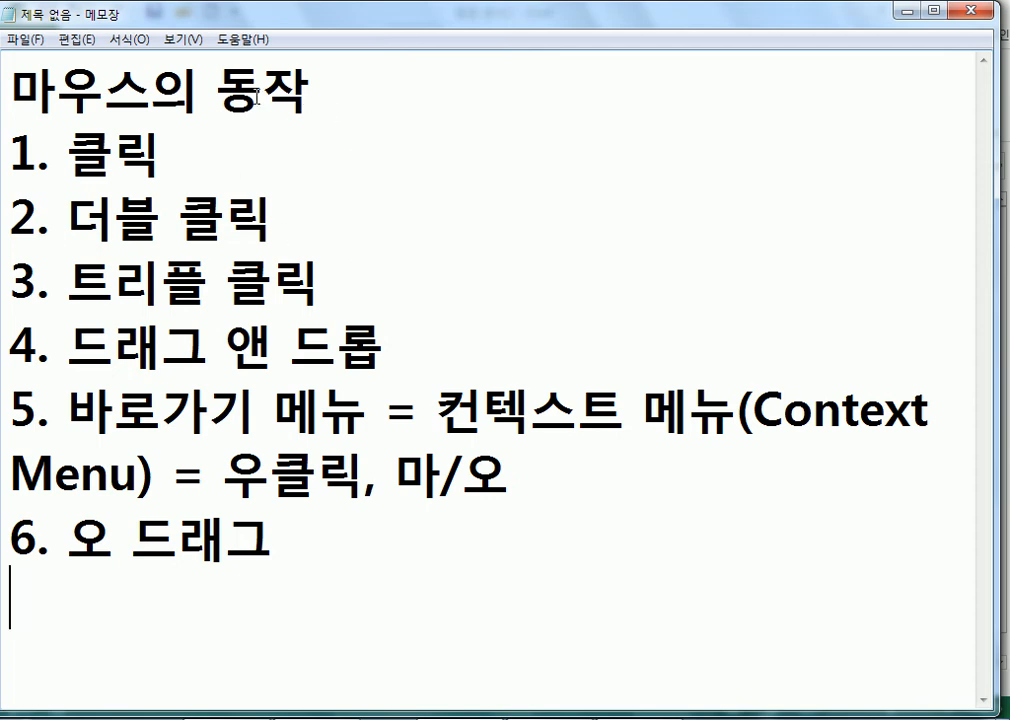
right_click(317, 91)
left_click(119, 246)
right_click(259, 289)
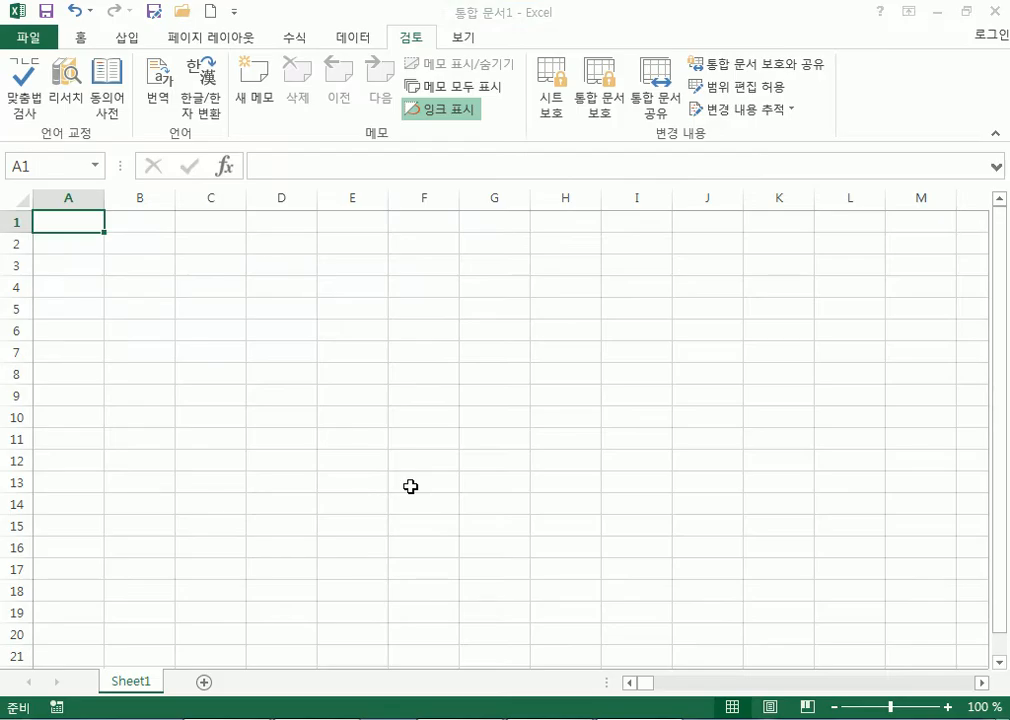
left_click(370, 247)
left_click_drag(390, 257, 398, 461)
left_click(673, 304)
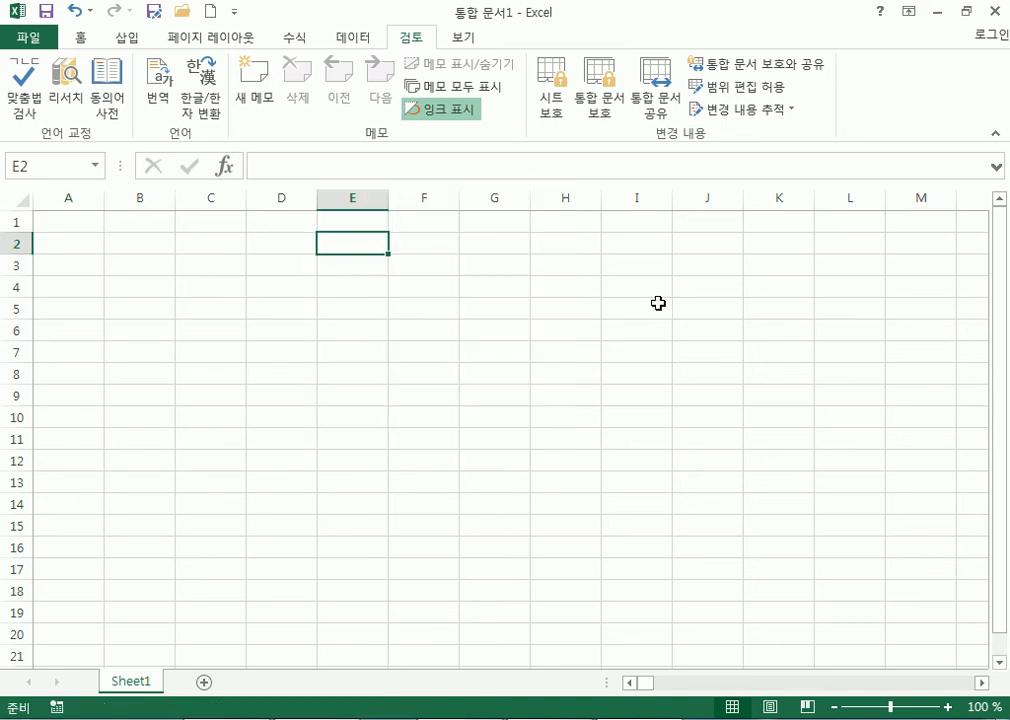
right_click(587, 266)
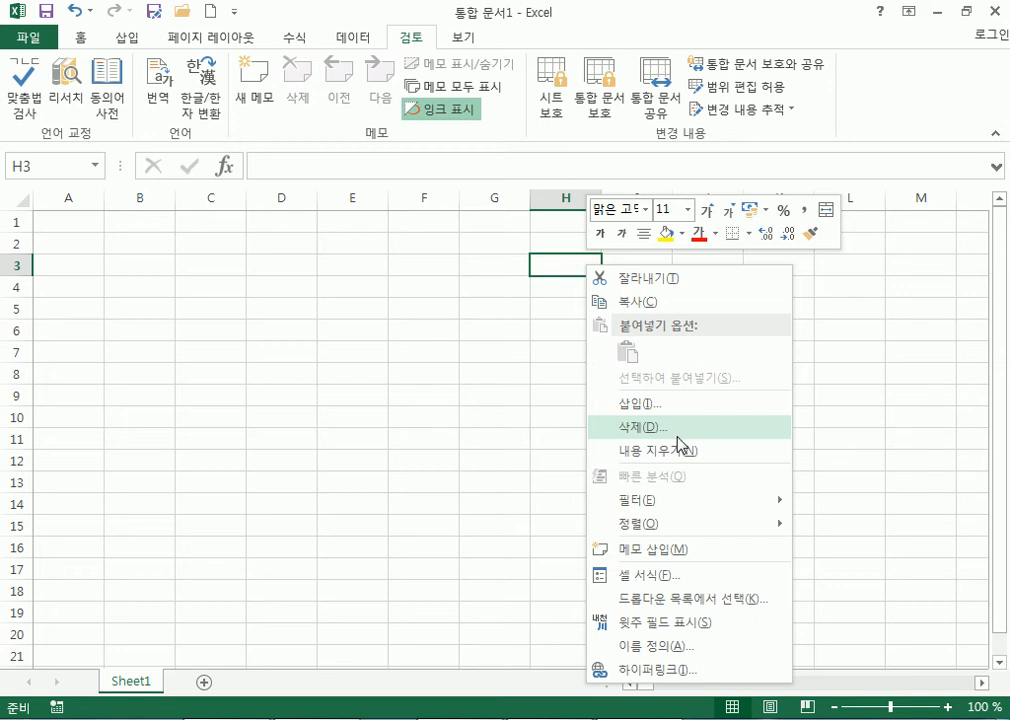
left_click(354, 350)
key("alt+Tab")
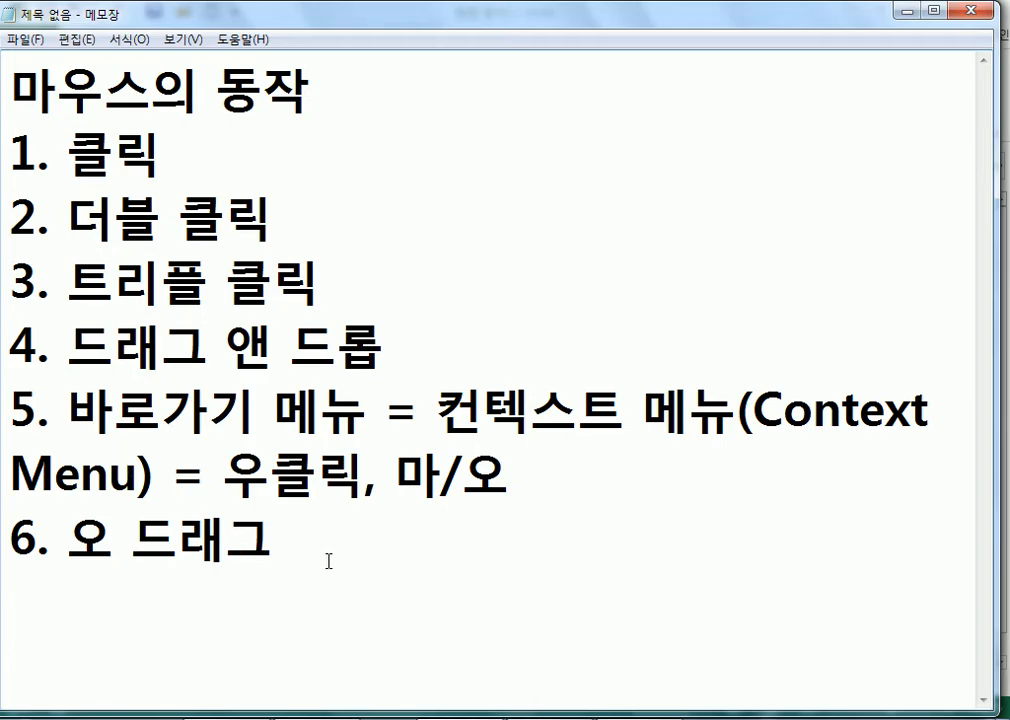
Type '7. 휠' as the seventh item of the mouse-actions list.
type("7. 후ㅣ")
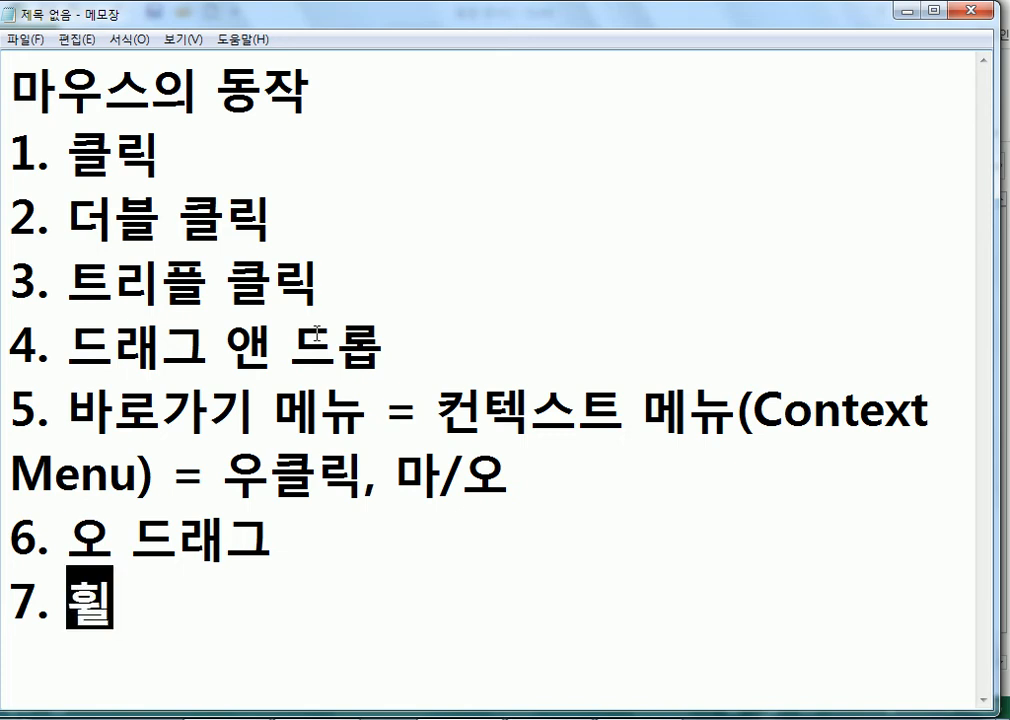
key("Right")
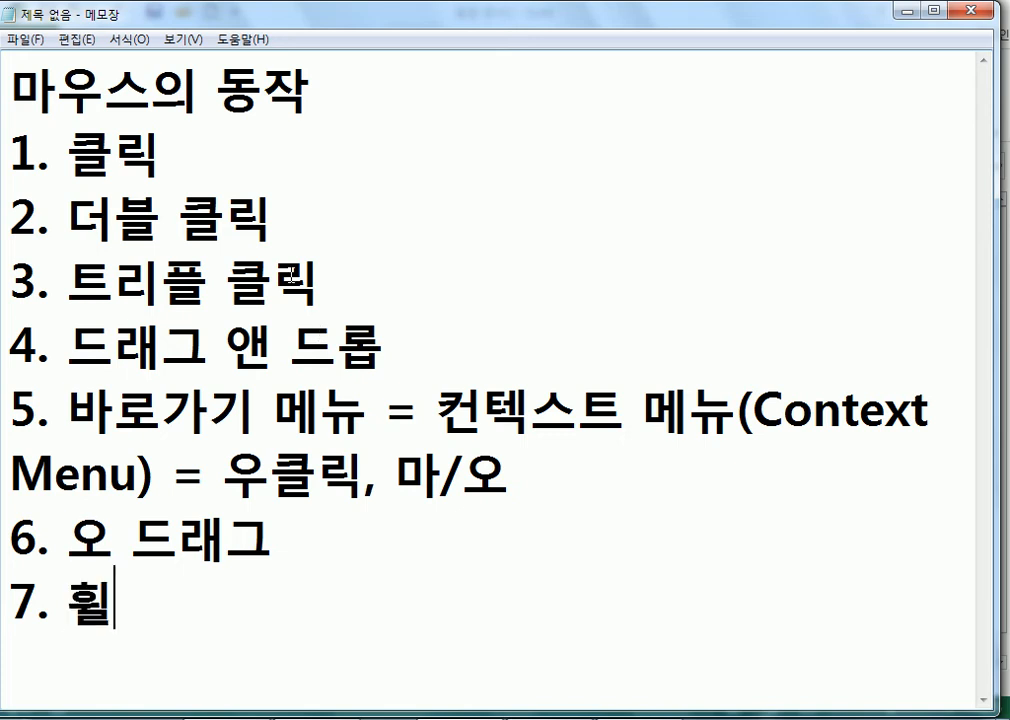
Autoscroll the empty sheet right and down, then stop the panning.
scroll(480, 334, "down", 6)
scroll(500, 350, "up", 6)
scroll(517, 373, "down", 2)
scroll(530, 367, "up", 1)
scroll(534, 356, "down", 1)
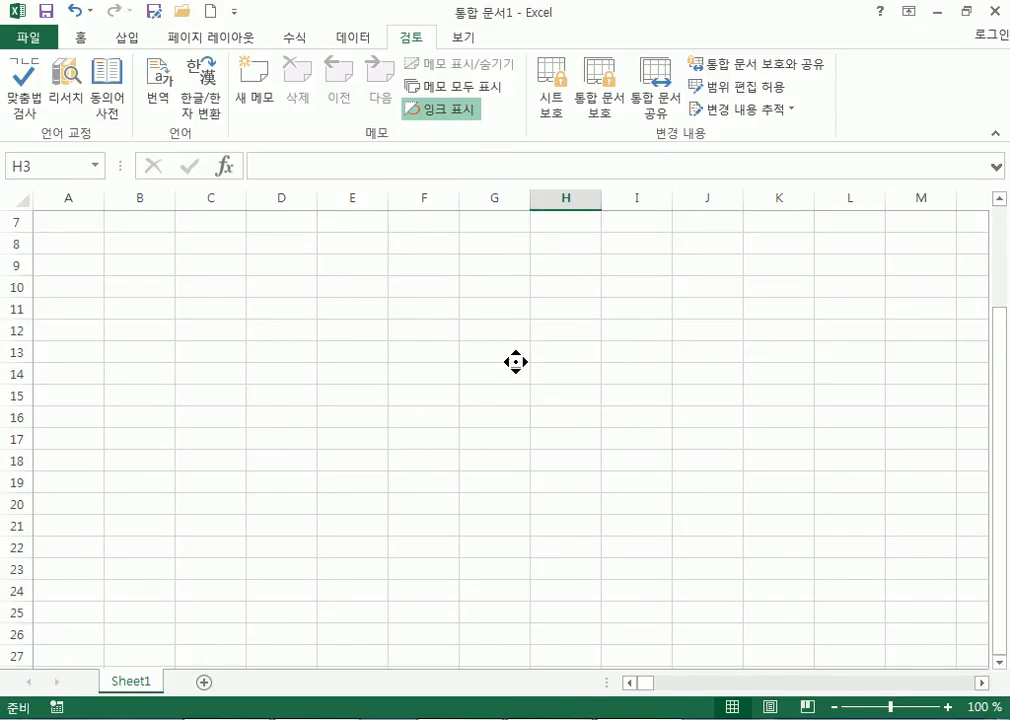
scroll(534, 361, "right", 1)
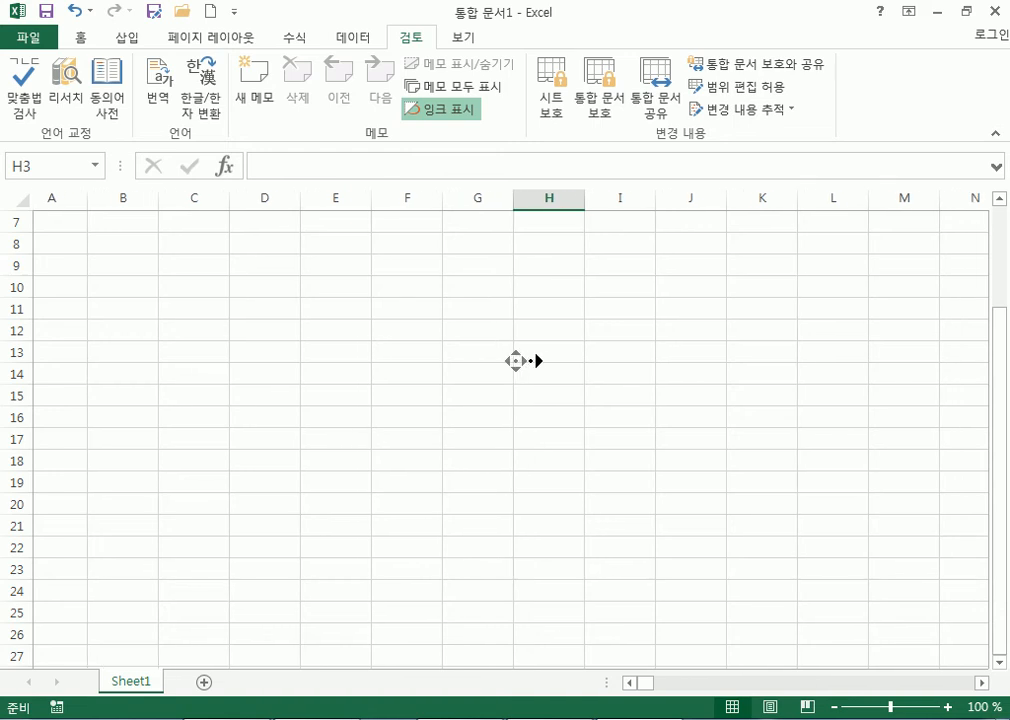
scroll(525, 378, "down", 3)
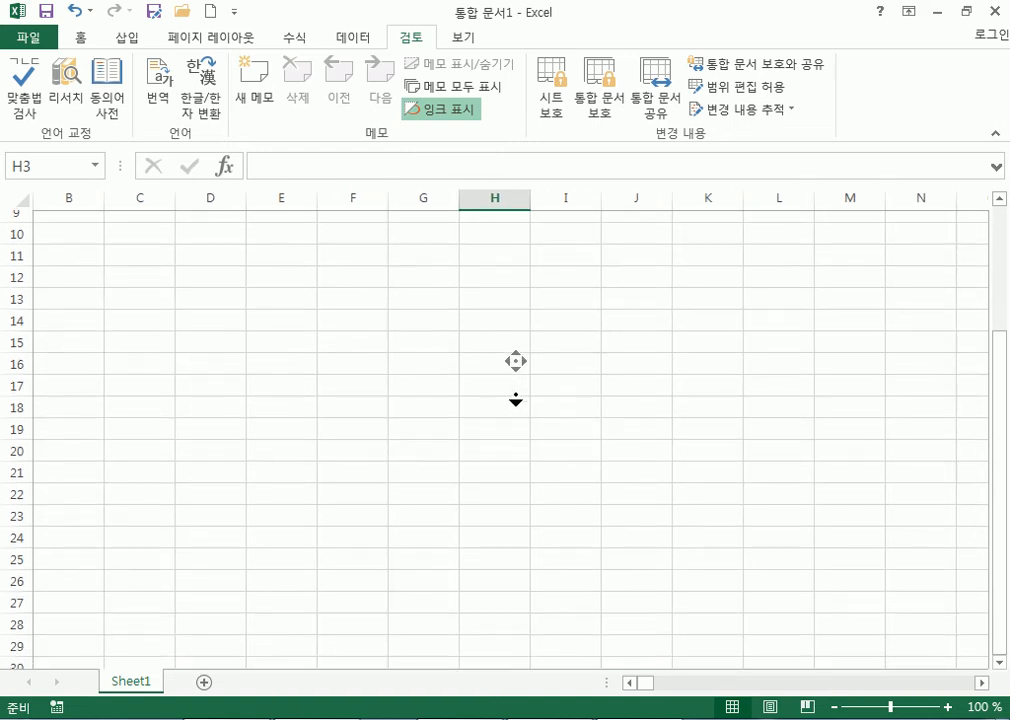
left_click(518, 383)
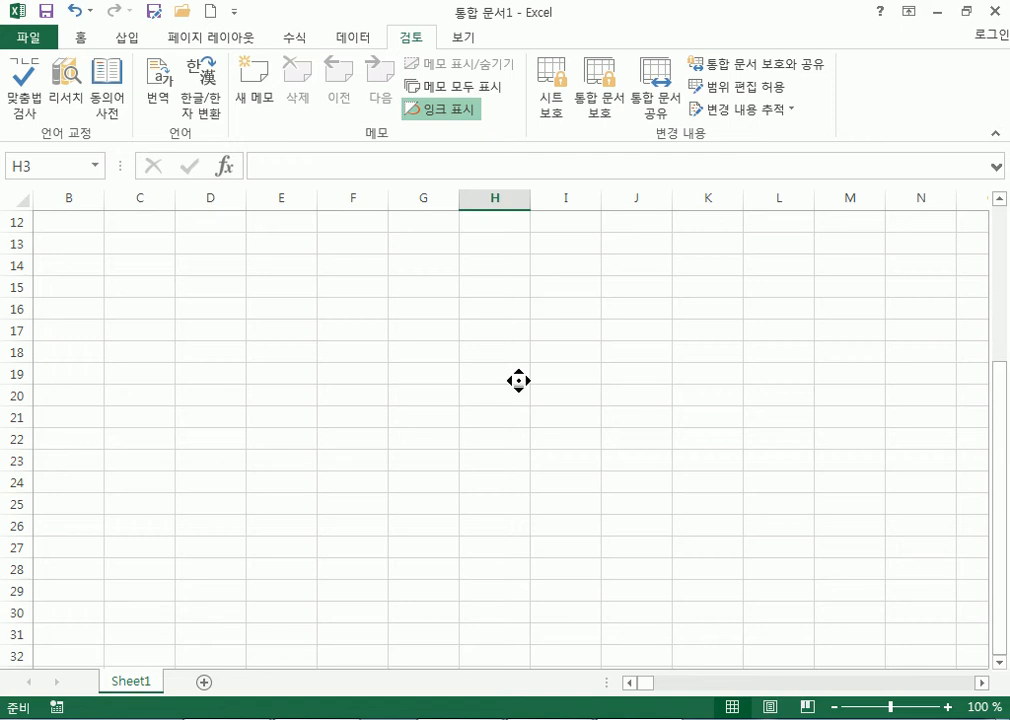
Keep autoscrolling to the empty area around columns BVV–BWH, rows 2931–2951, then stop.
scroll(548, 381, "right", 2)
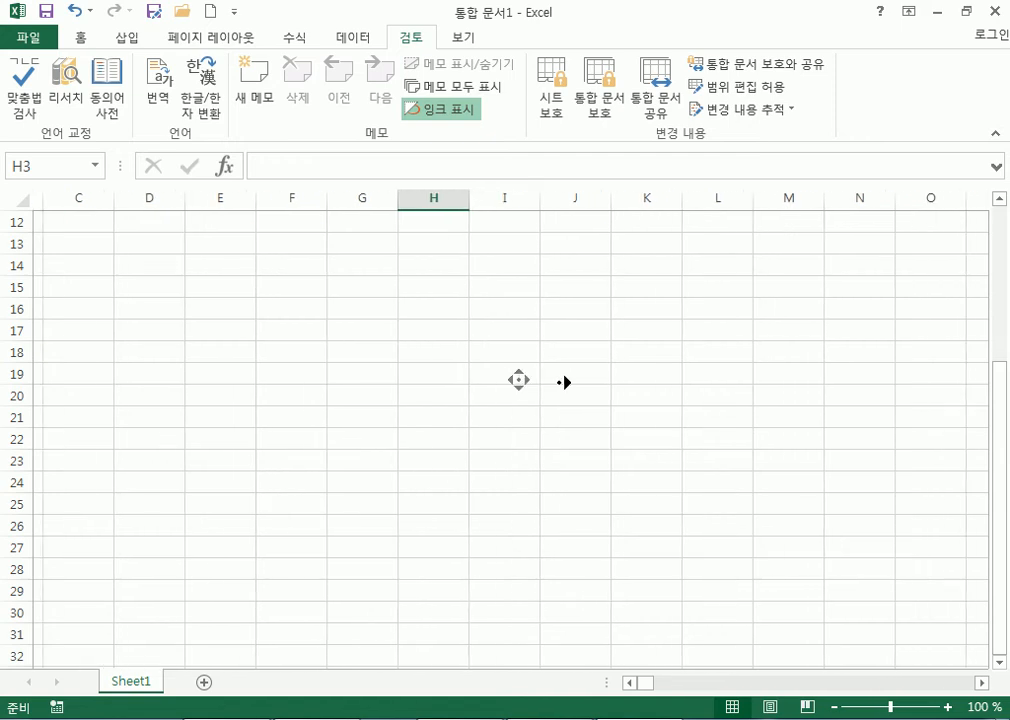
scroll(516, 422, "down", 2)
scroll(516, 422, "down", 3)
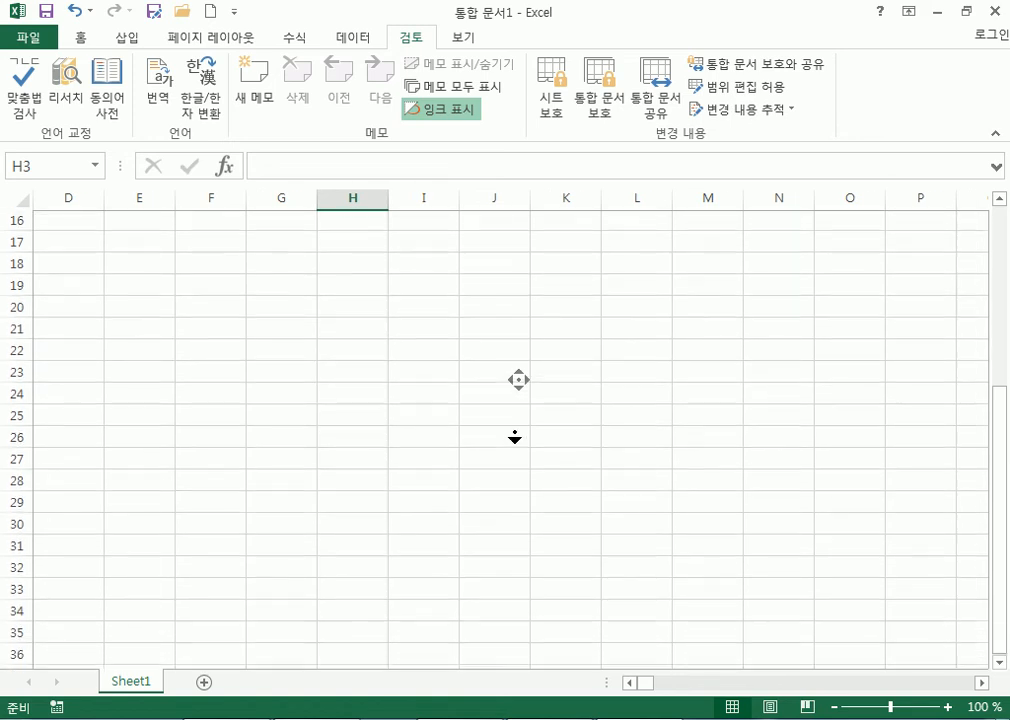
scroll(588, 382, "right", 1)
scroll(588, 382, "right", 2)
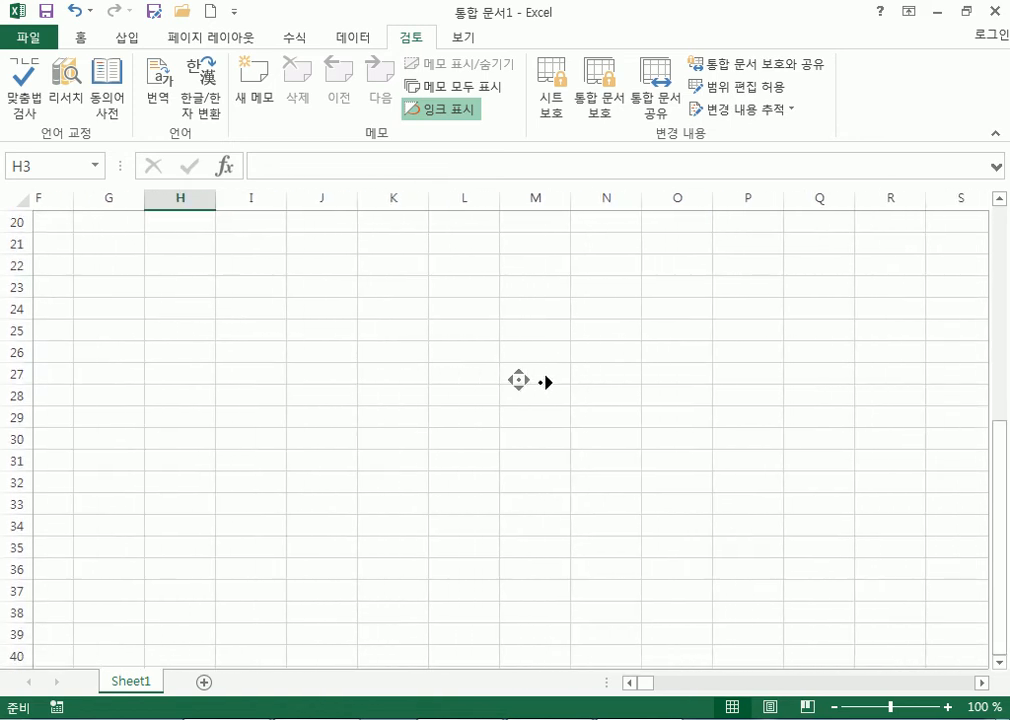
scroll(543, 379, "right", 15)
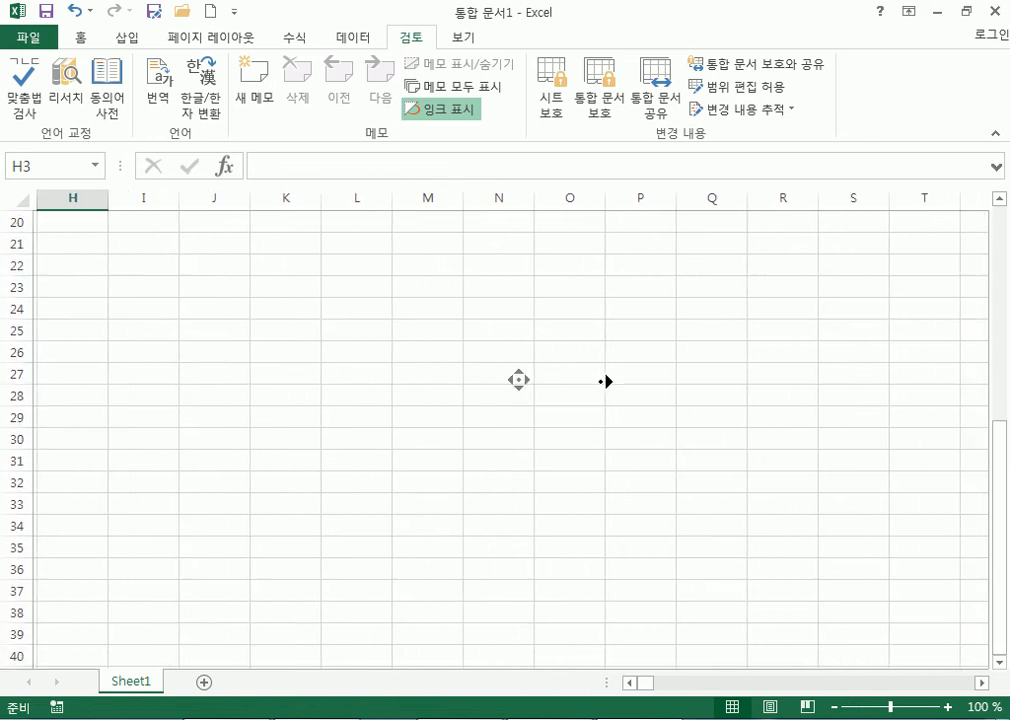
scroll(781, 387, "right", 20)
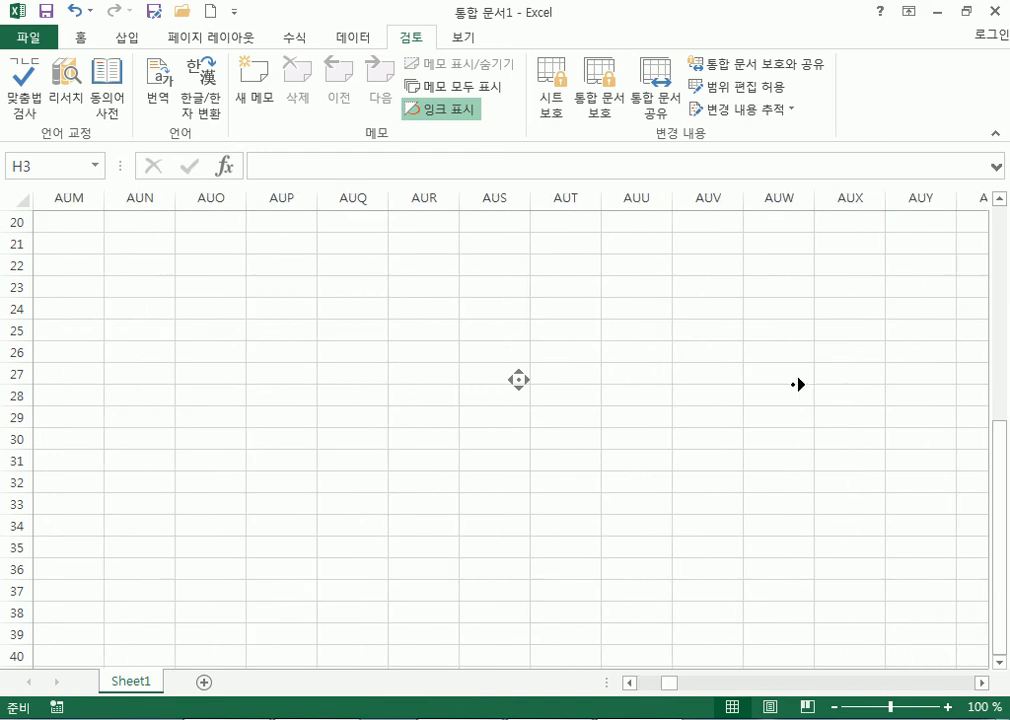
scroll(623, 381, "right", 2)
scroll(517, 405, "down", 1)
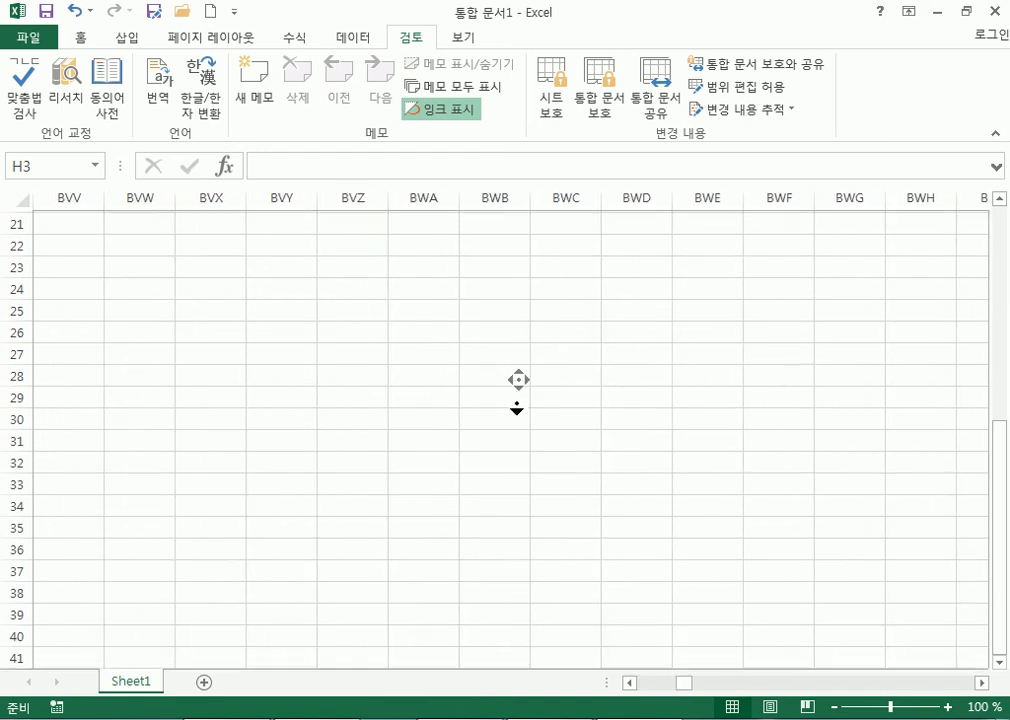
scroll(517, 413, "down", 2)
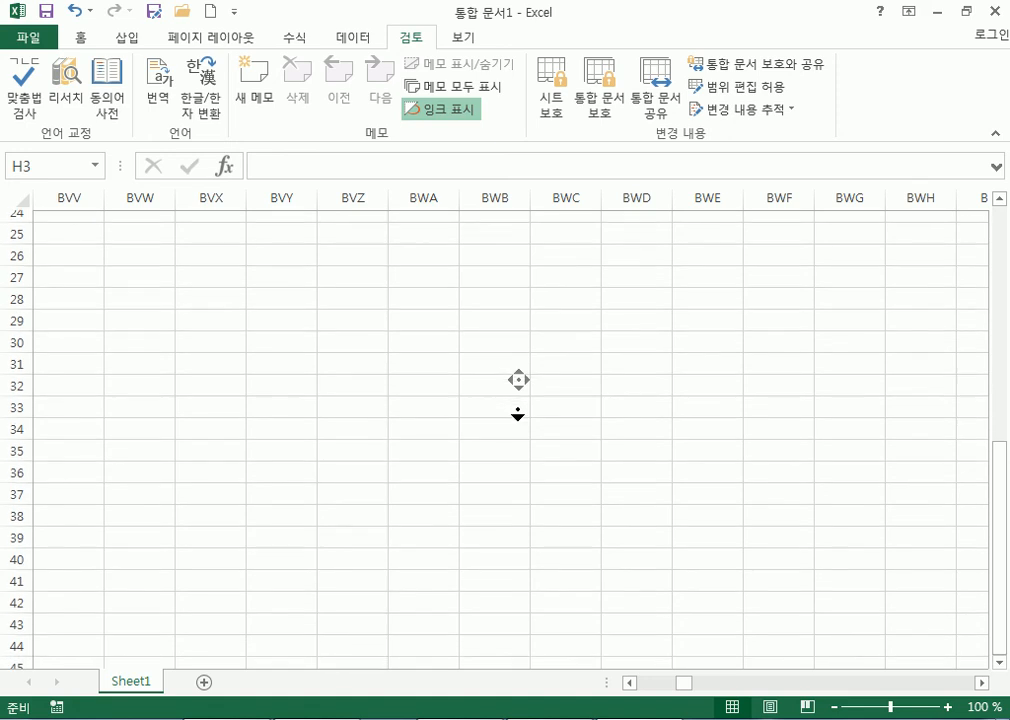
scroll(511, 474, "down", 20)
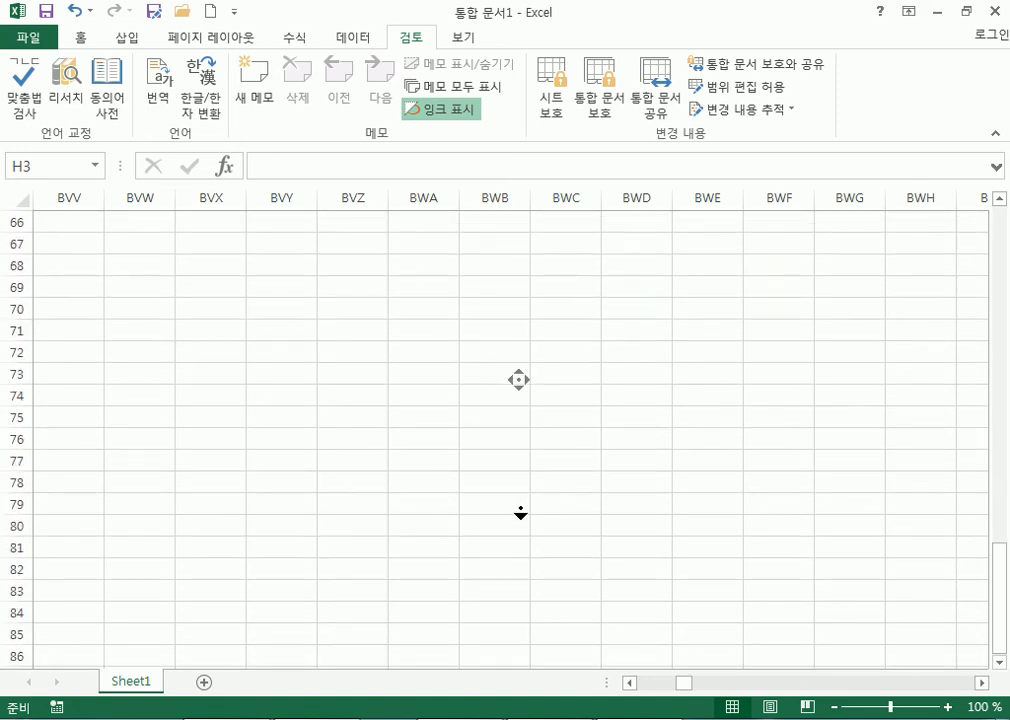
scroll(507, 697, "down", 20)
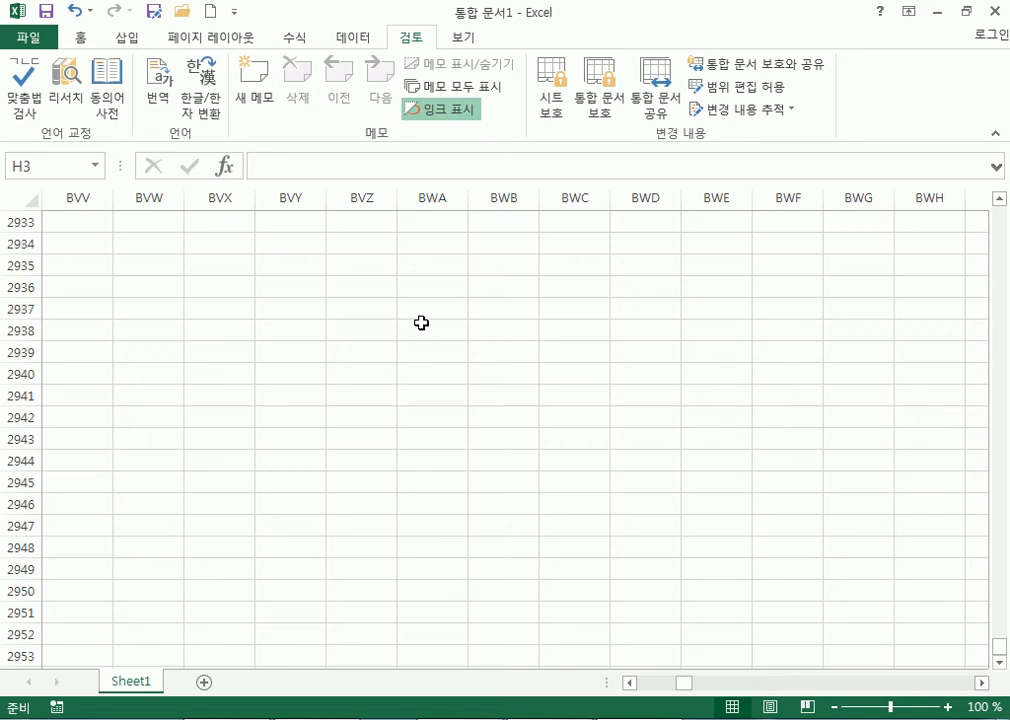
middle_click(543, 469)
scroll(515, 604, "up", 1)
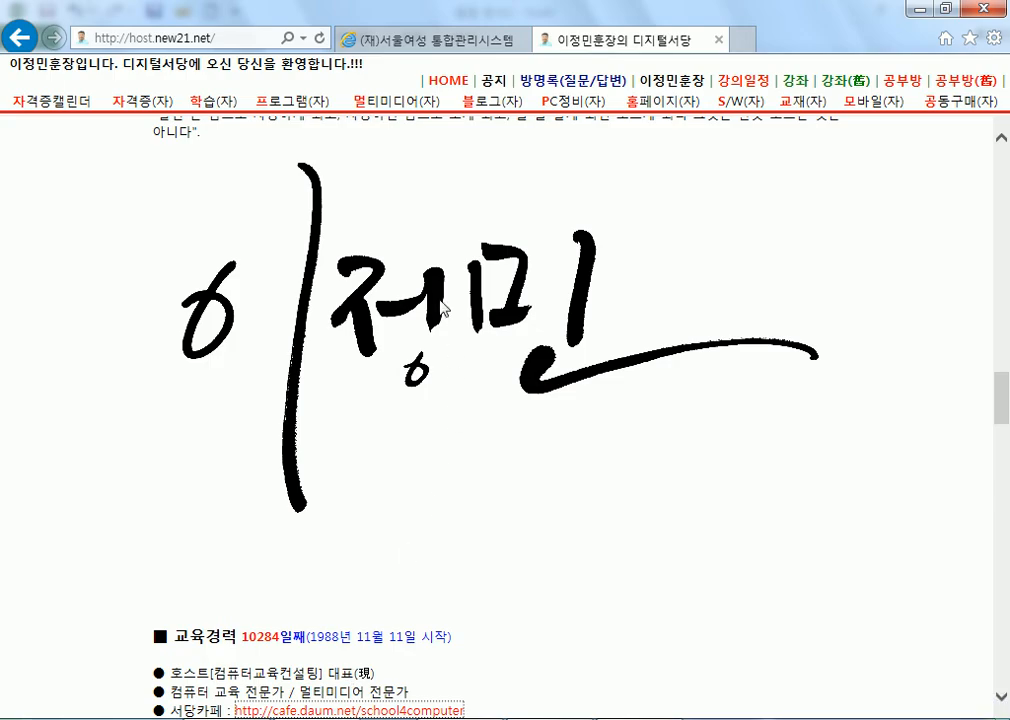
scroll(463, 277, "up", 10)
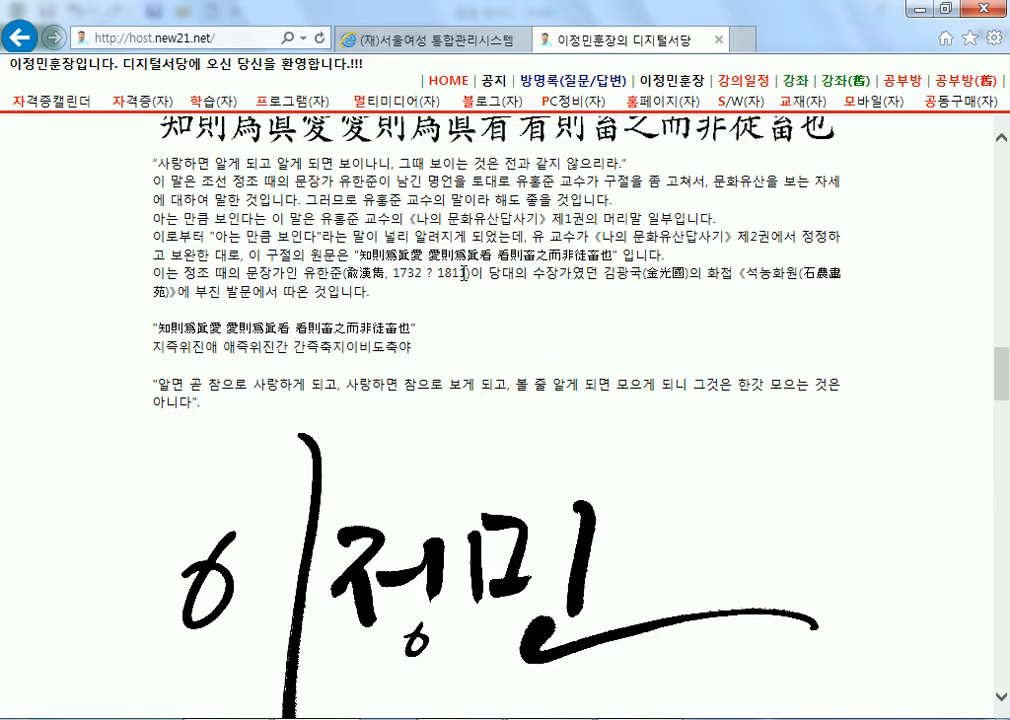
Scroll down through the 디지털서당 calligraphy article, then switch back to Excel.
middle_click(455, 212)
scroll(455, 212, "up", 10)
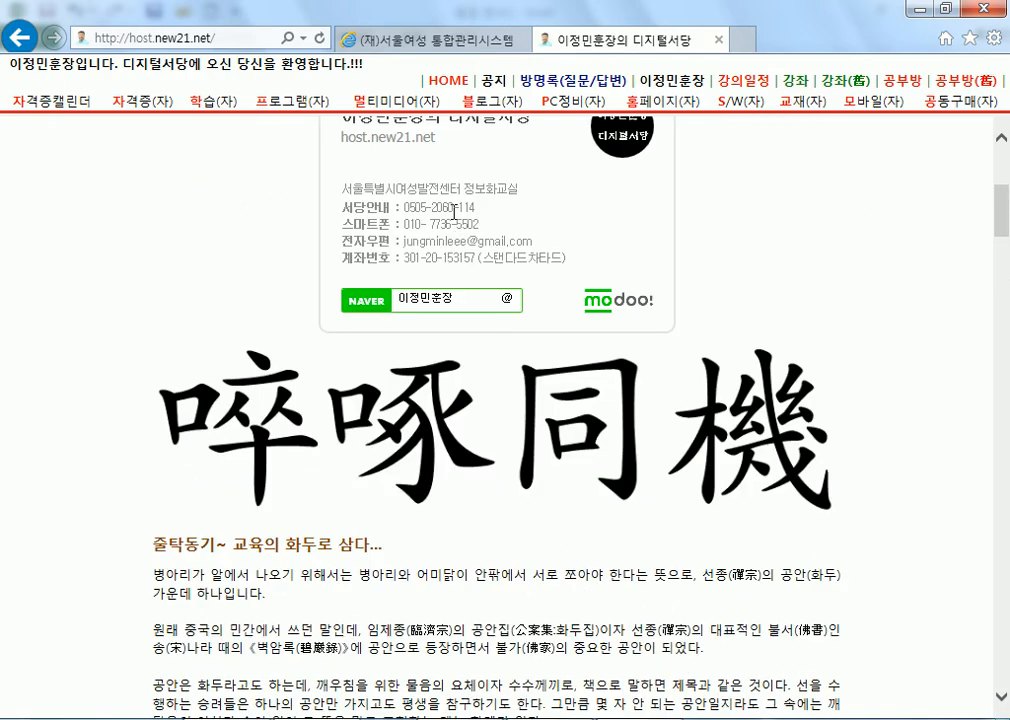
scroll(453, 261, "down", 2)
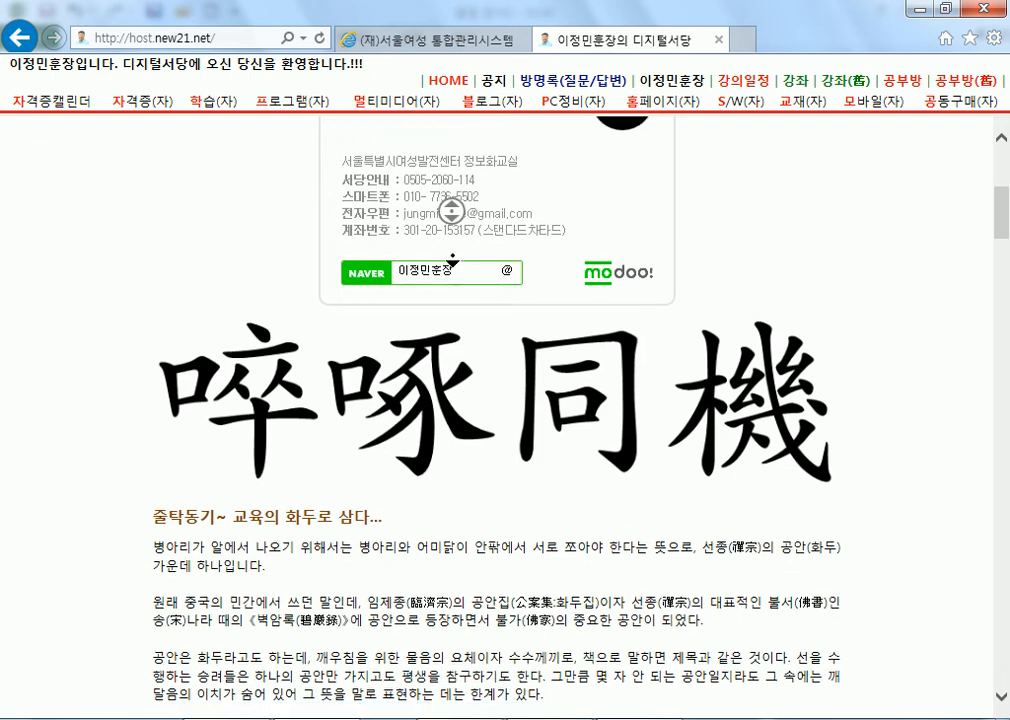
scroll(453, 261, "down", 10)
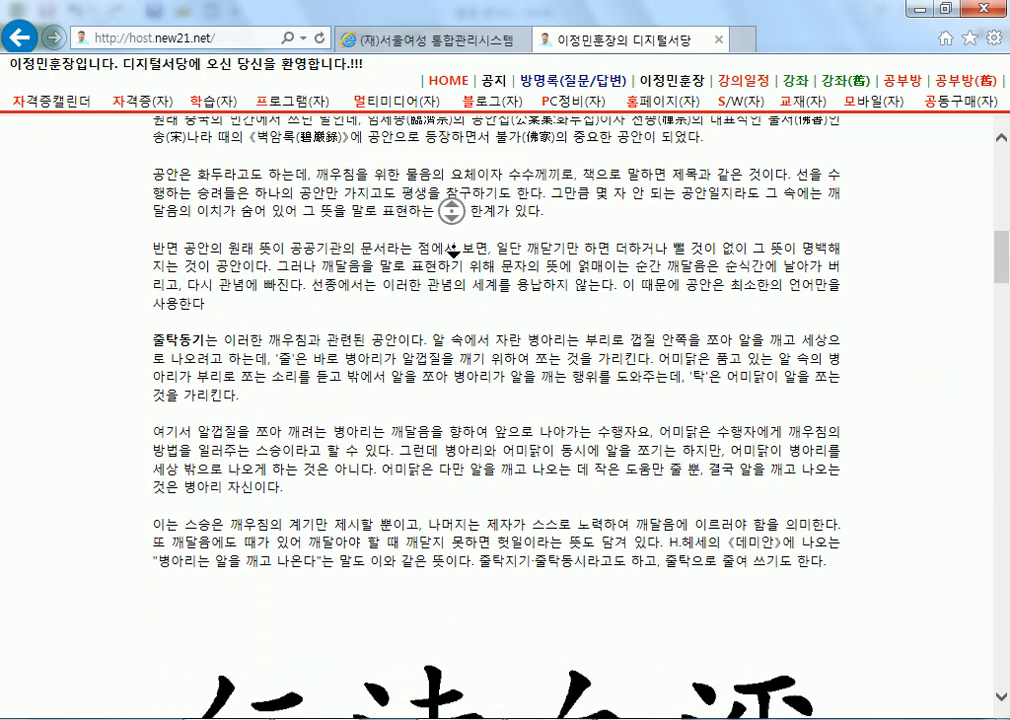
scroll(453, 256, "down", 4)
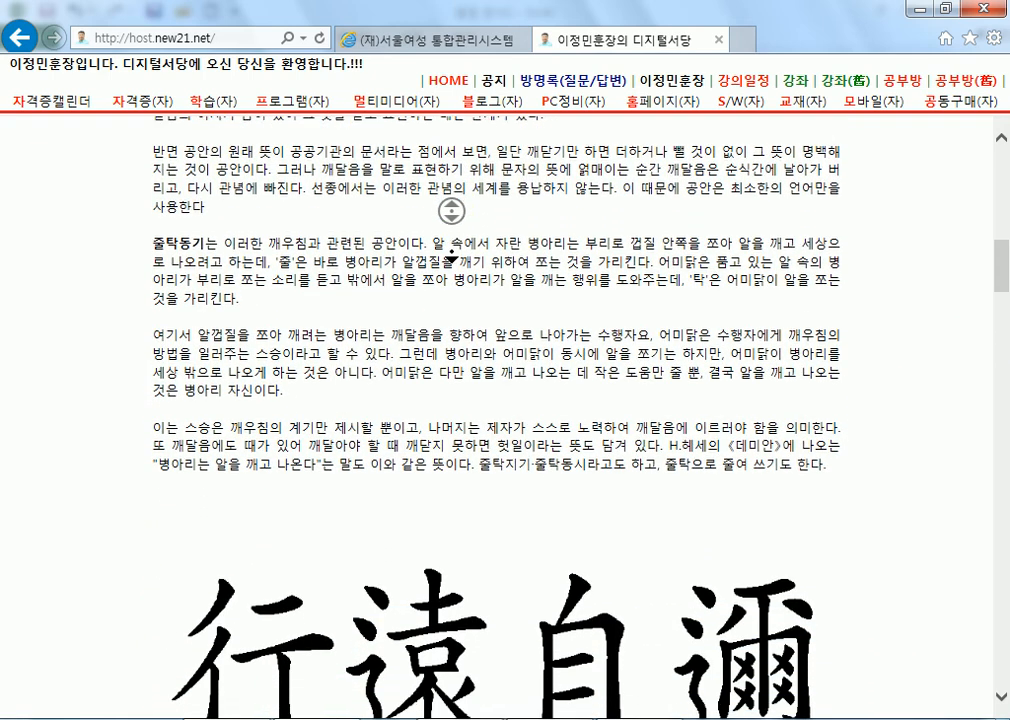
scroll(453, 257, "down", 4)
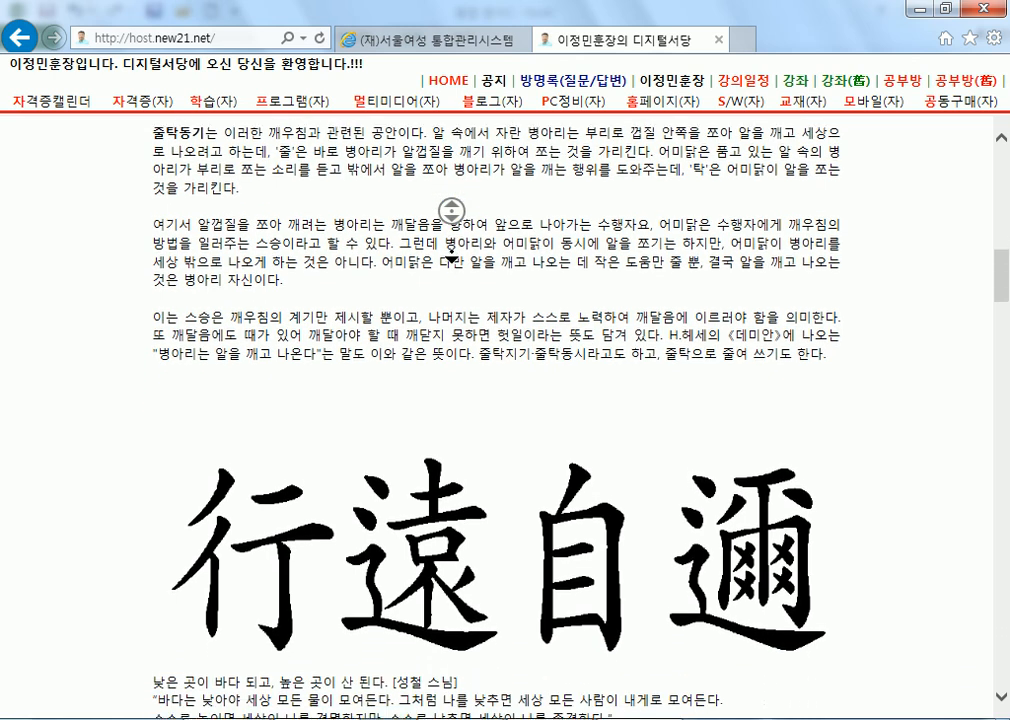
scroll(452, 257, "down", 4)
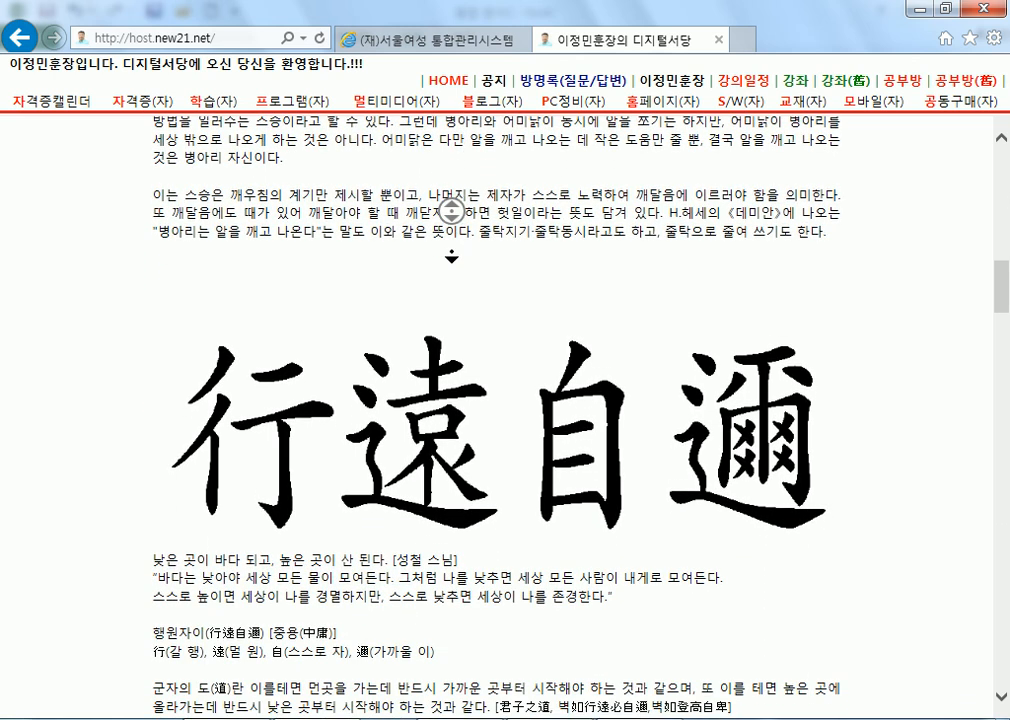
scroll(458, 232, "down", 20)
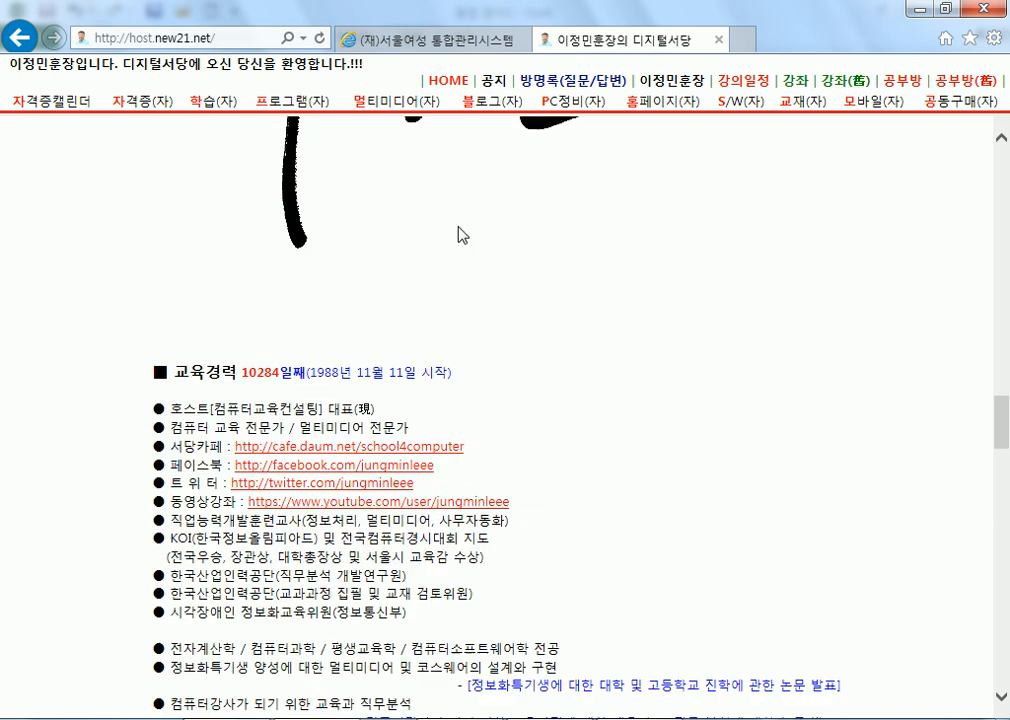
scroll(458, 240, "up", 15)
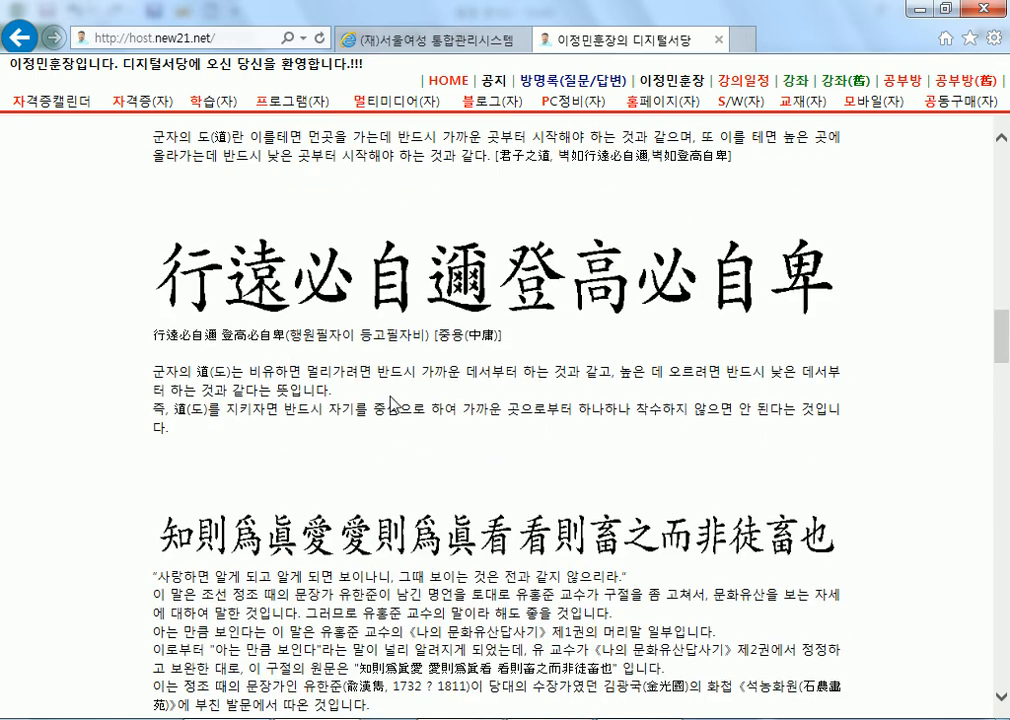
scroll(455, 415, "down", 4)
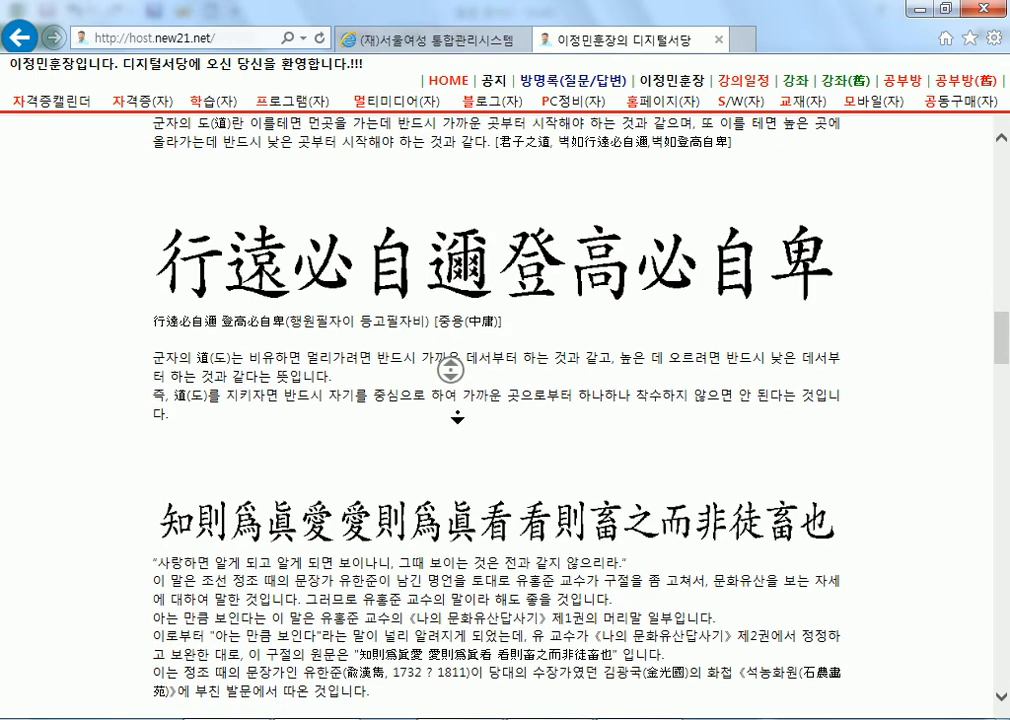
scroll(451, 370, "down", 4)
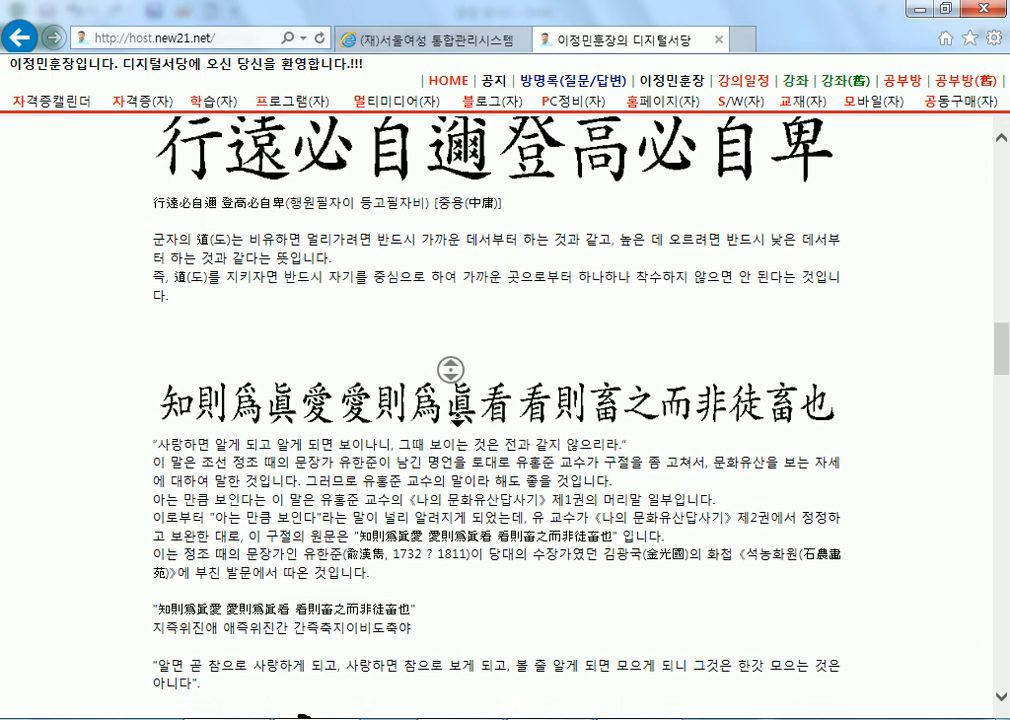
scroll(451, 368, "down", 4)
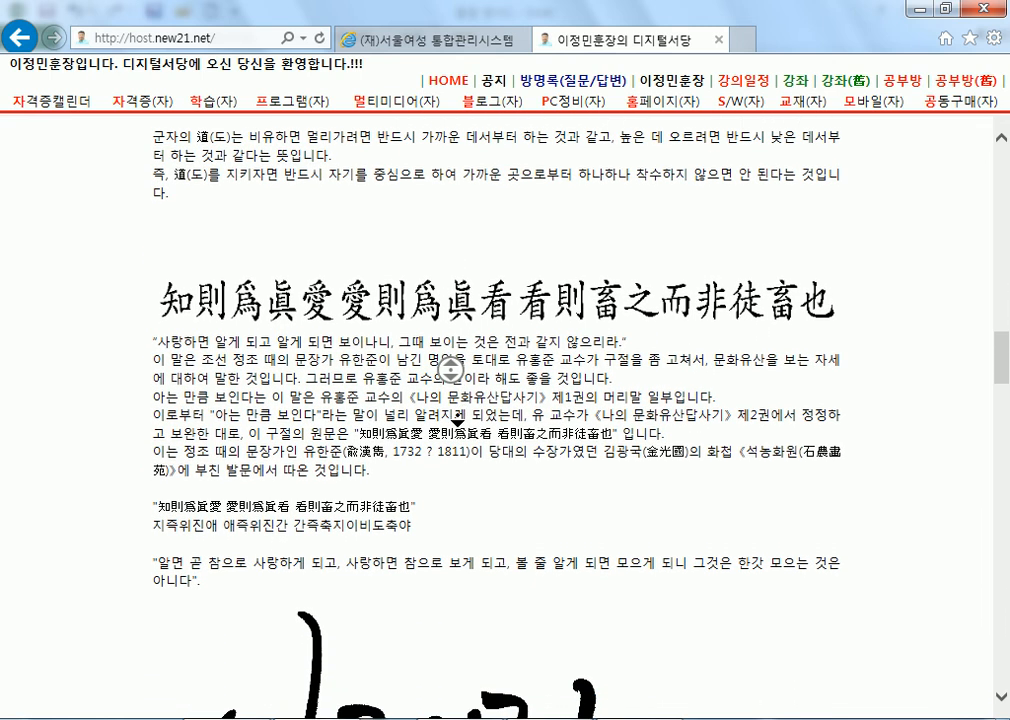
scroll(451, 370, "down", 4)
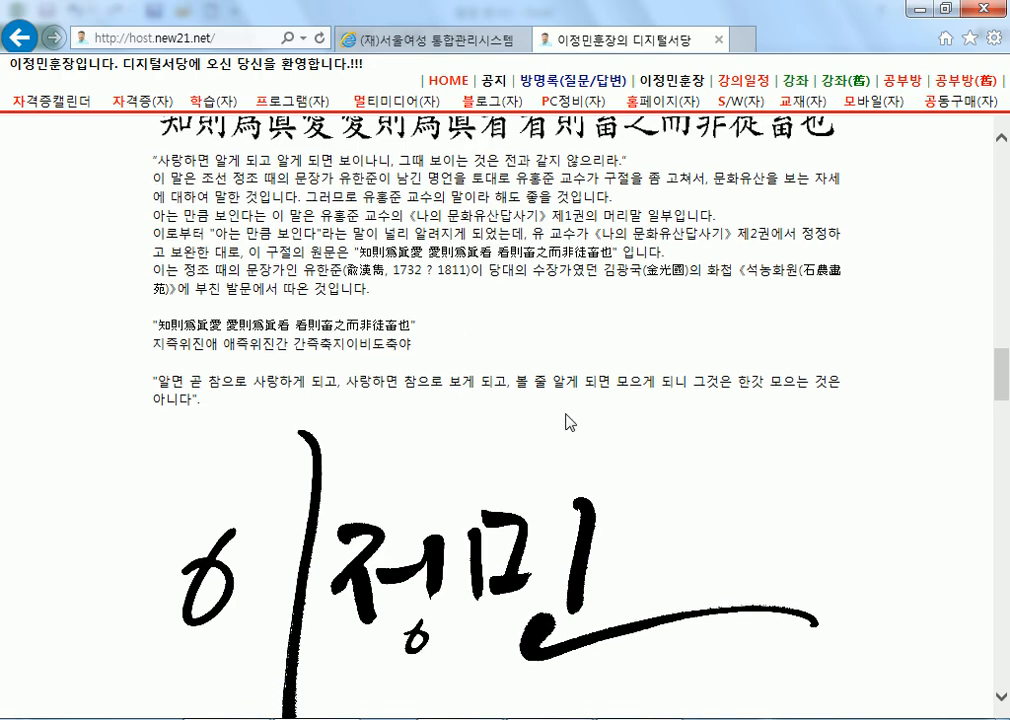
key("alt+Tab")
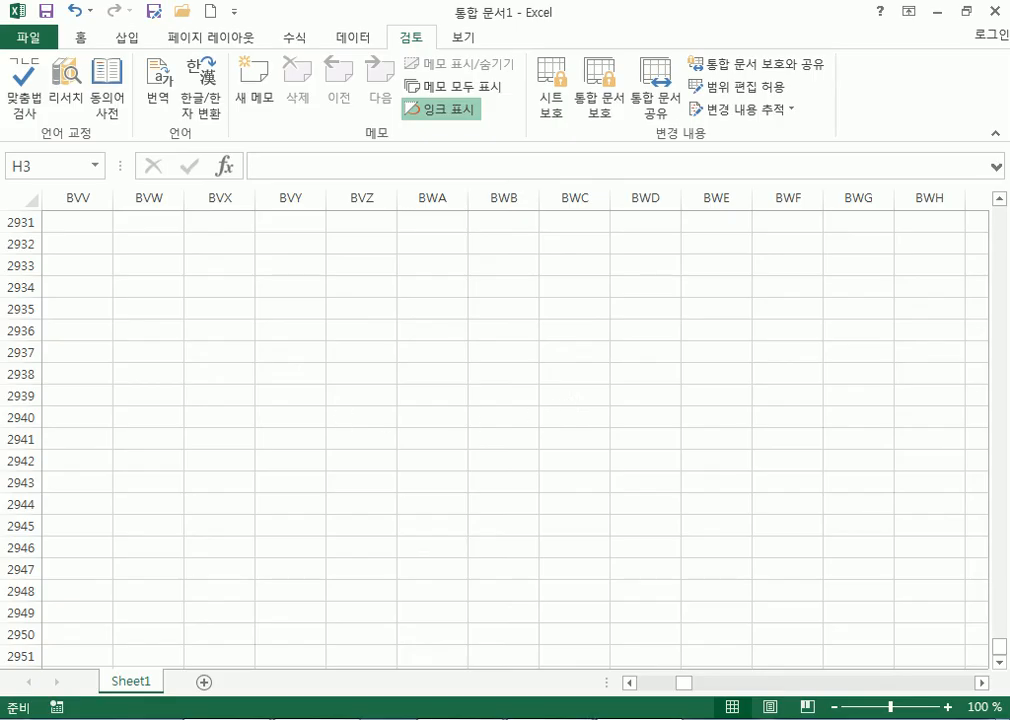
Switch from Excel to the Notepad list of mouse actions with Alt+Tab.
key("alt+Tab")
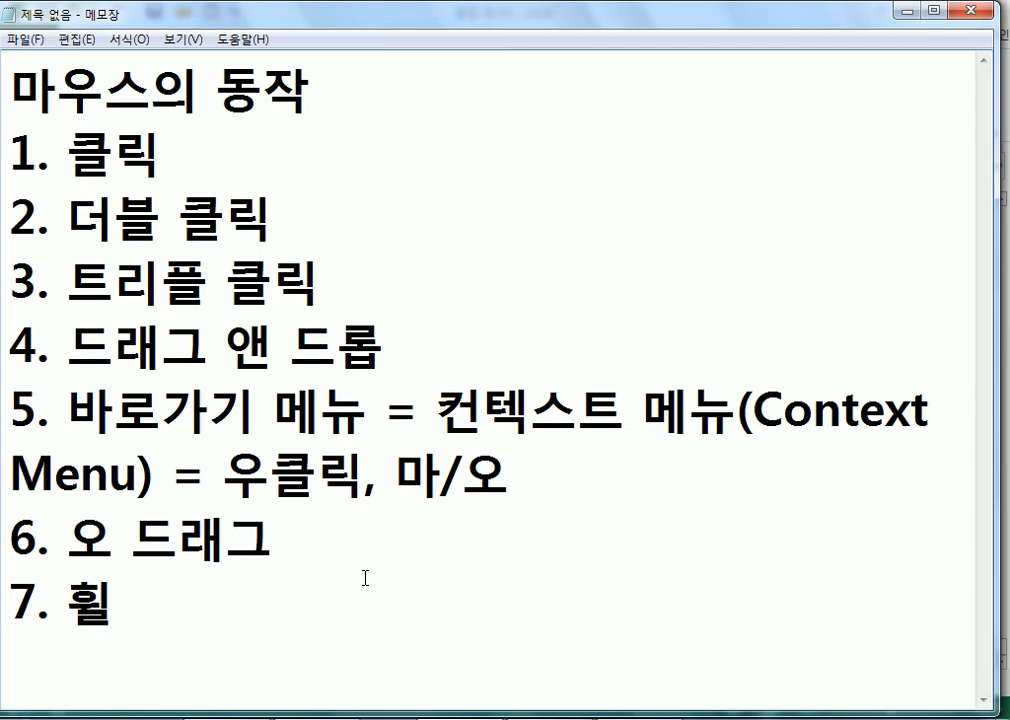
Demonstrate selecting 클릭, 더블 클릭, 드래그 and 바로가기 in Notepad, deselect, then return to Excel.
double_click(140, 150)
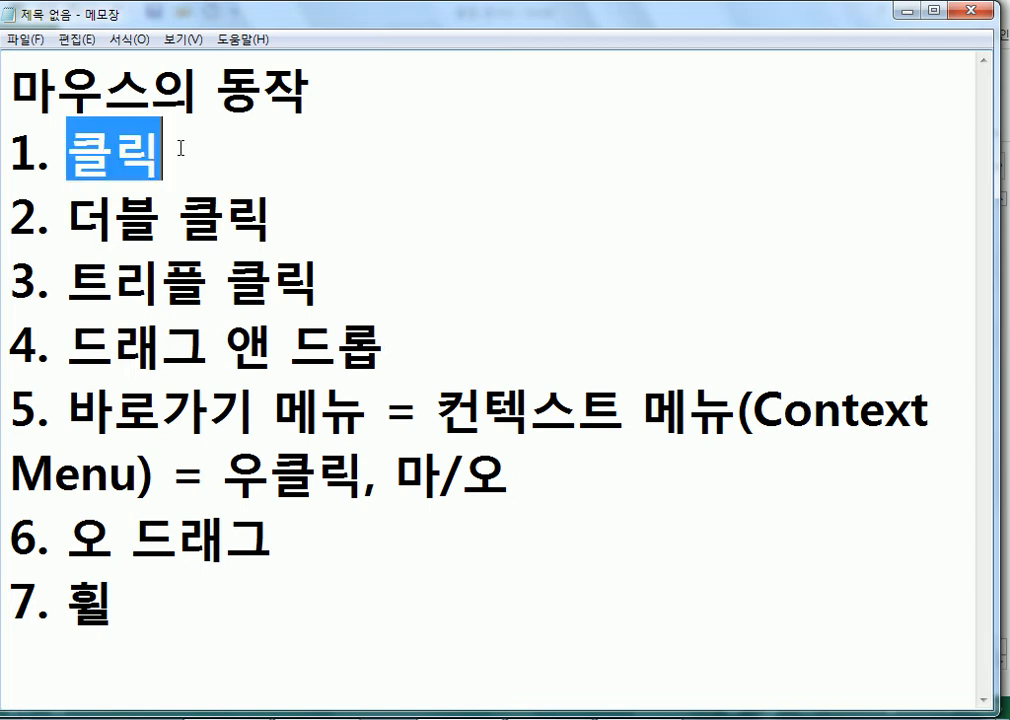
left_click_drag(70, 212, 293, 205)
left_click_drag(66, 345, 207, 345)
left_click_drag(129, 390, 273, 410)
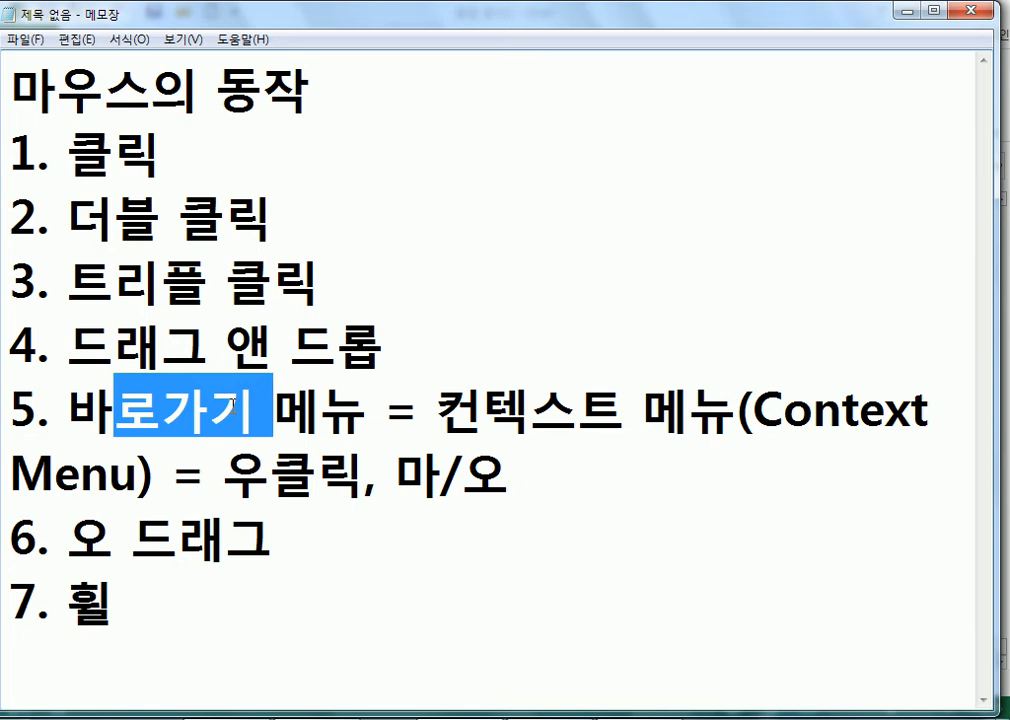
left_click(135, 591)
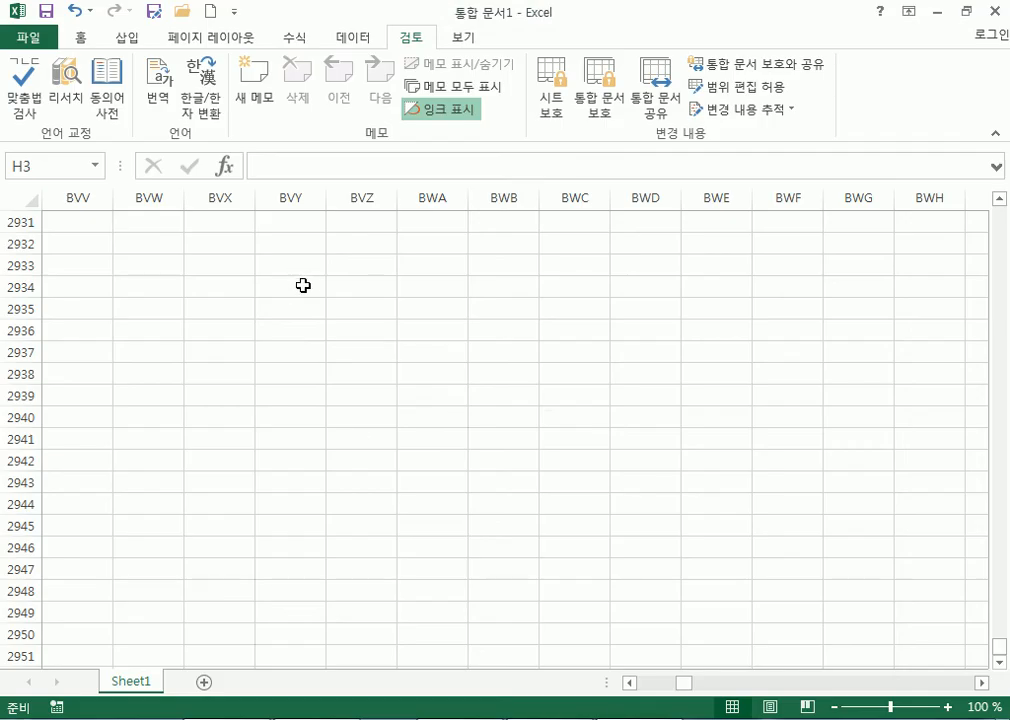
left_click(302, 285)
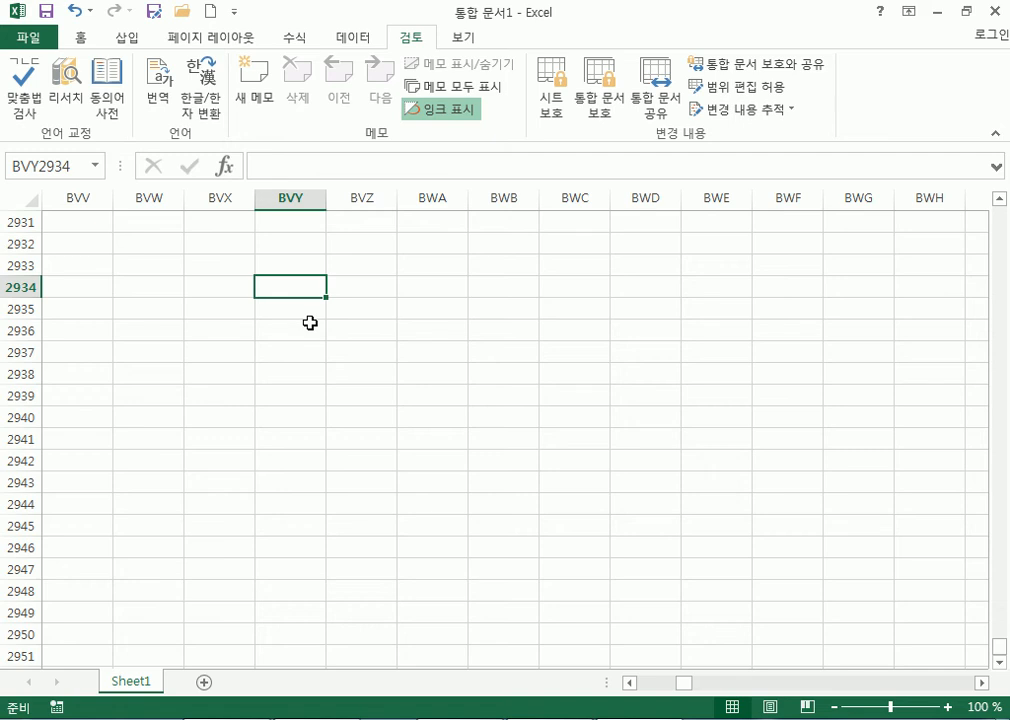
Select cells BWB2937, BVZ2934, BWA2936 and BWB2938, then jump to column A of row 2938.
left_click(491, 351)
left_click(393, 282)
left_click(442, 332)
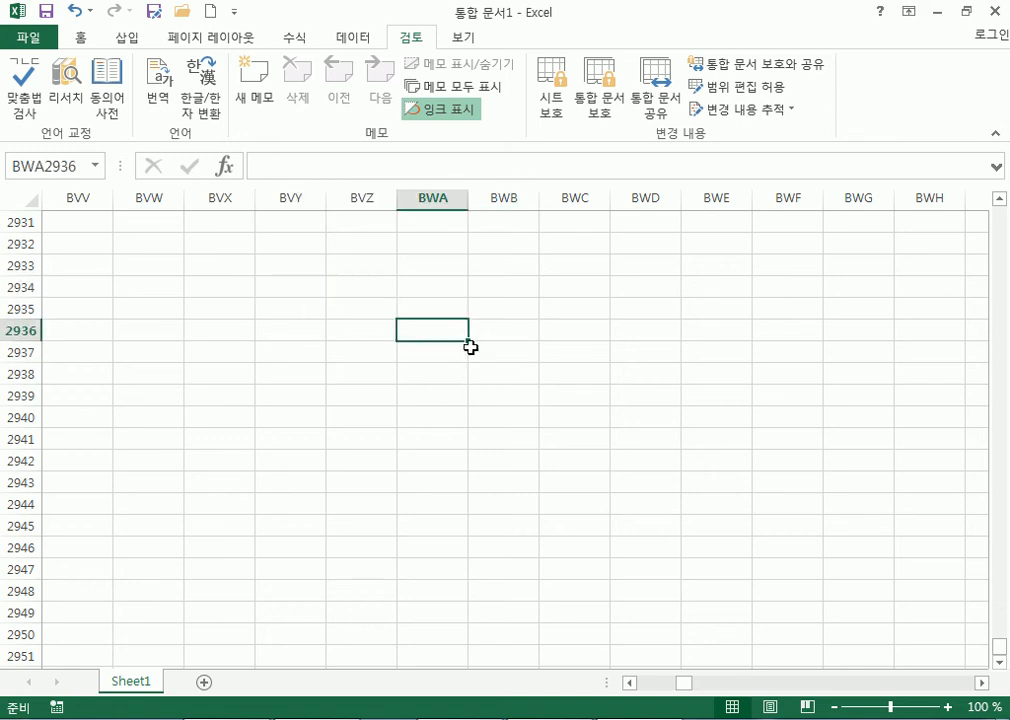
left_click(532, 372)
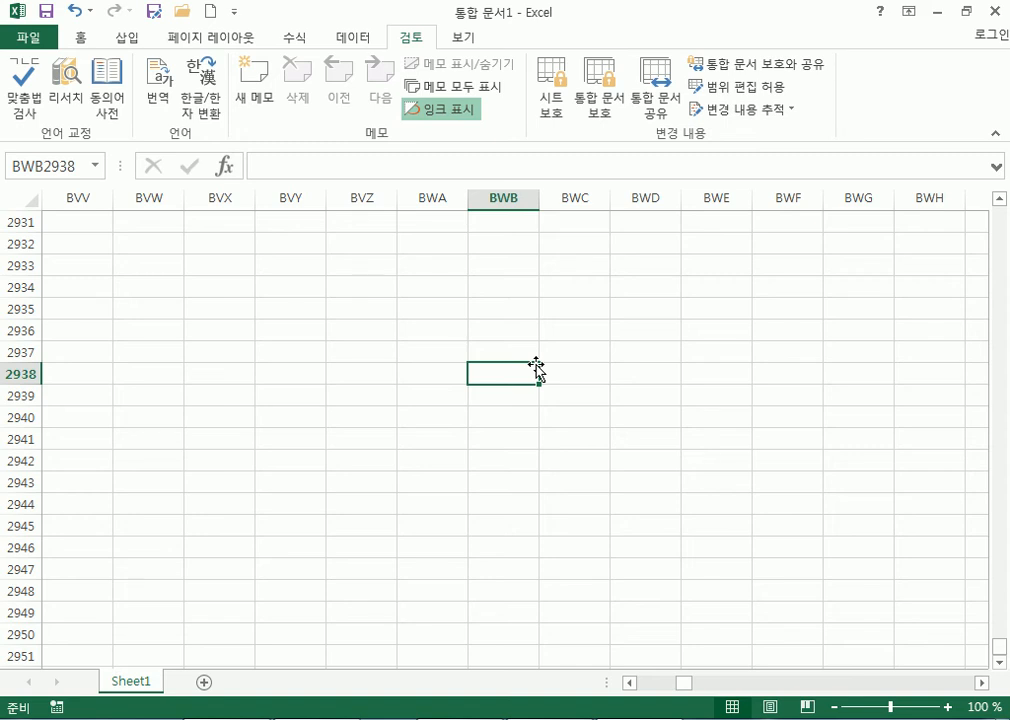
key("Home")
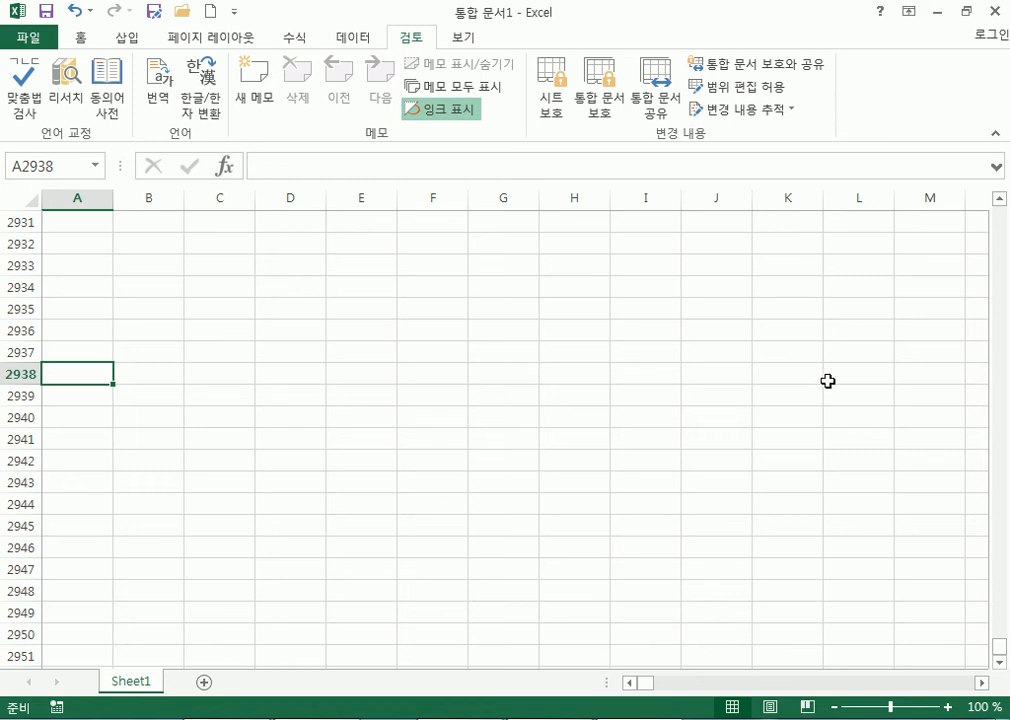
Jump from K2941 to column A, then return to cell A1 with Ctrl+Home.
left_click(789, 431)
key("Home")
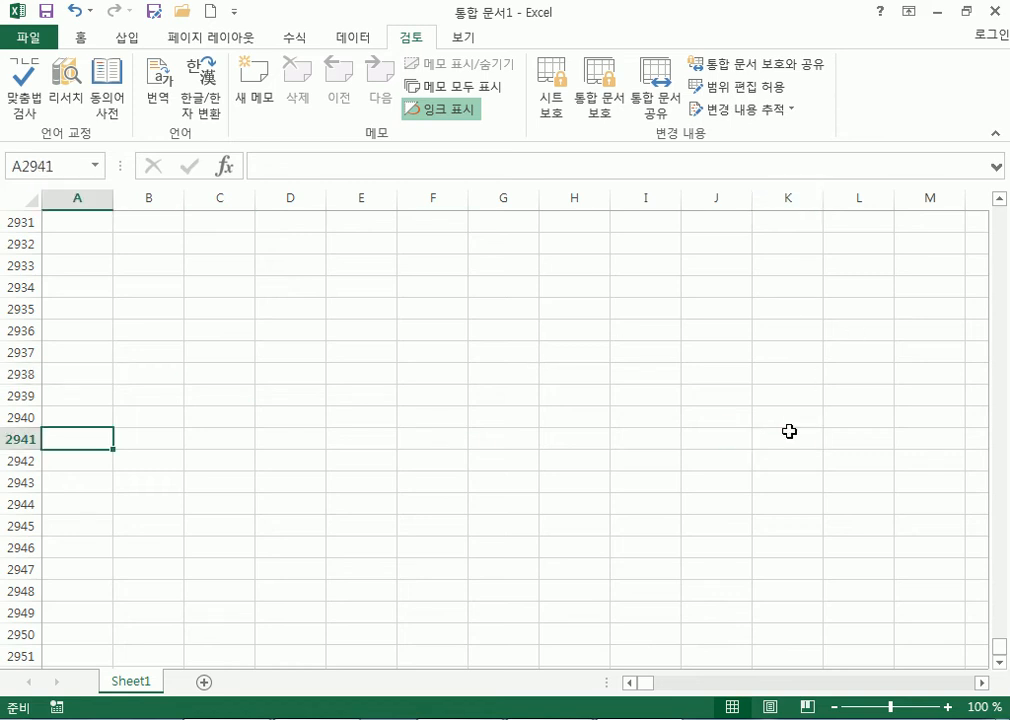
left_click(69, 39)
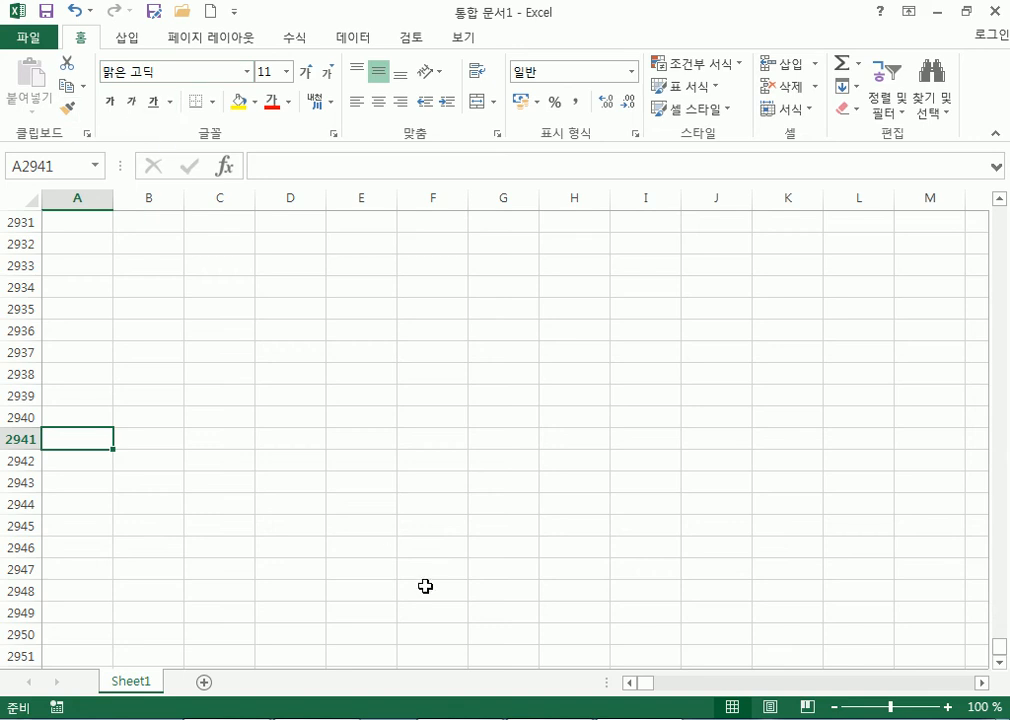
key("ctrl+Home")
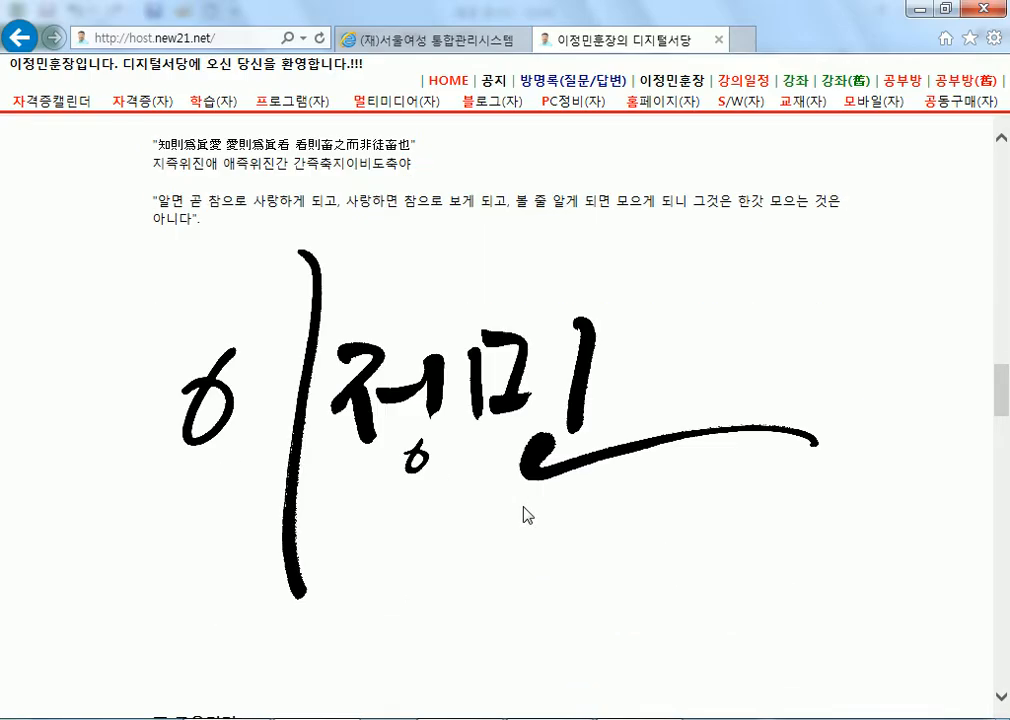
Scroll through the personal homepage, returning to its top with Home, then minimize Internet Explorer.
scroll(523, 515, "down", 10)
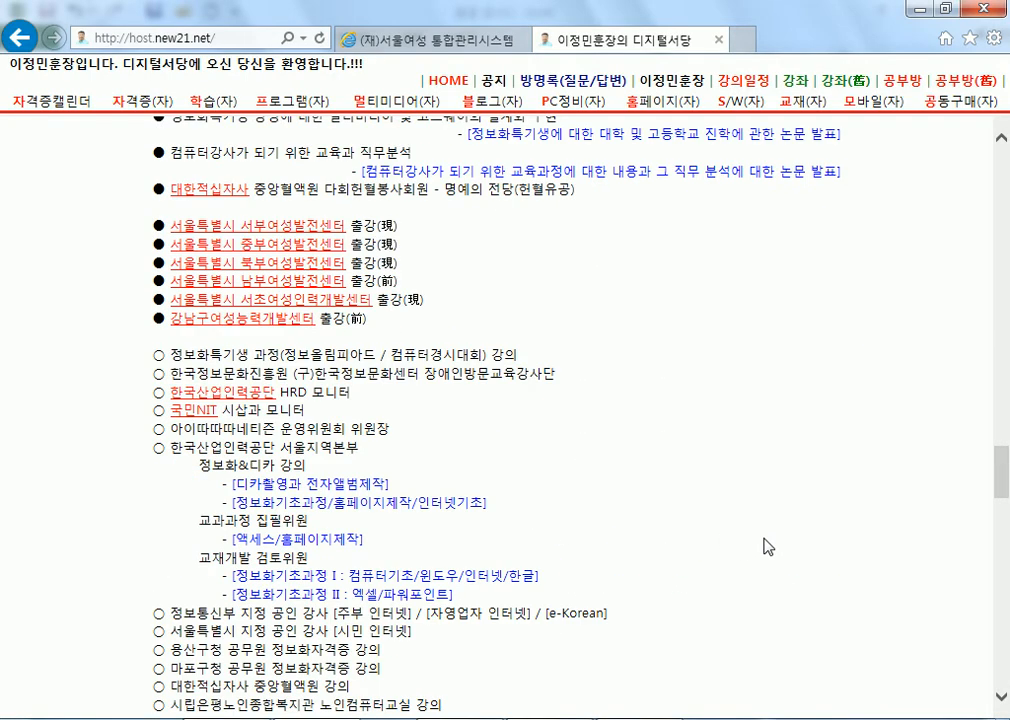
key("Home")
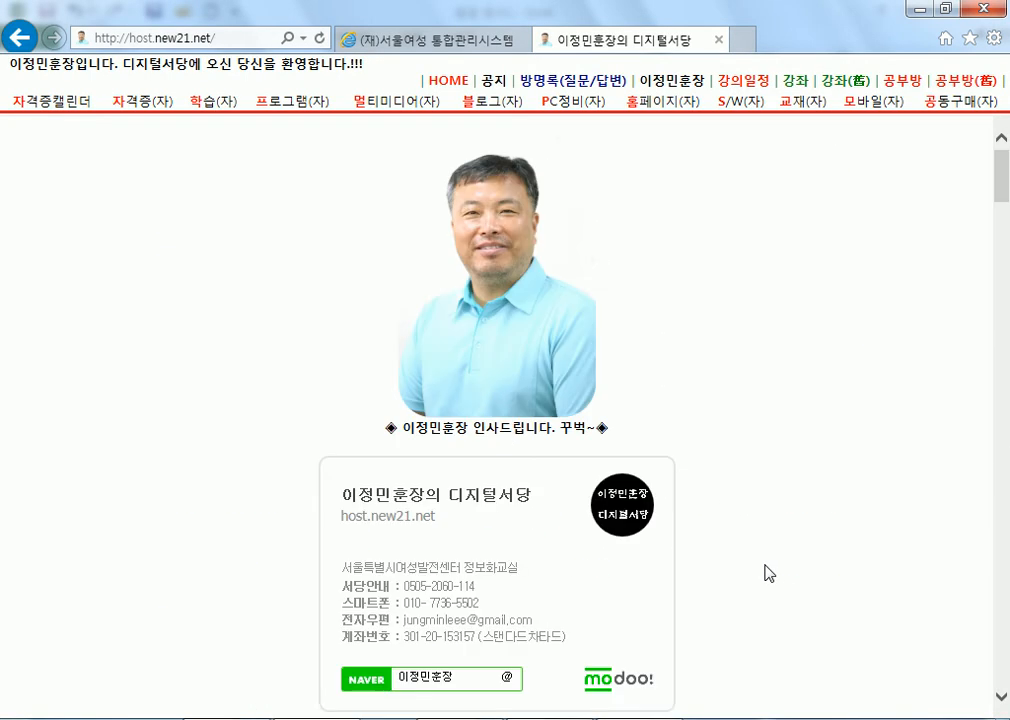
scroll(767, 473, "down", 10)
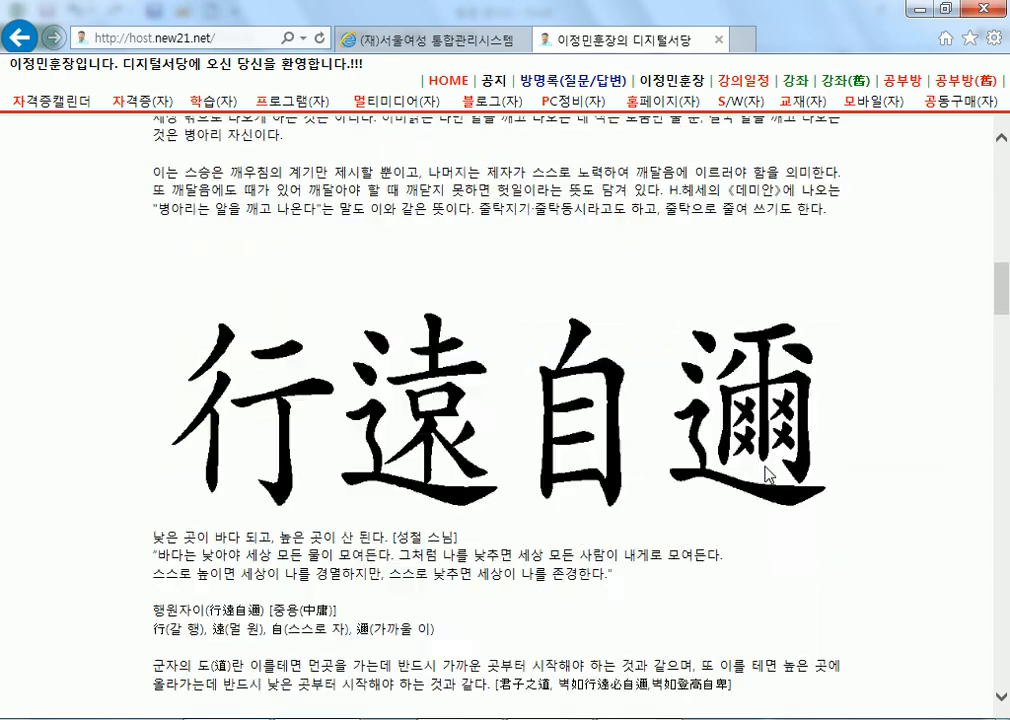
key("Home")
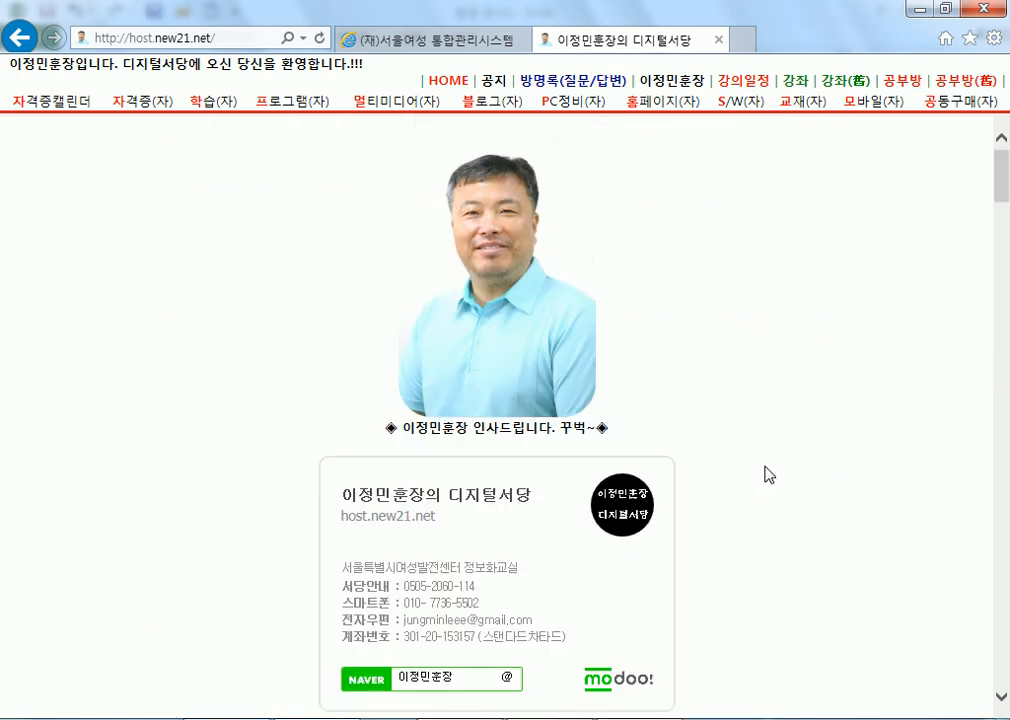
scroll(767, 473, "down", 20)
scroll(730, 500, "down", 2)
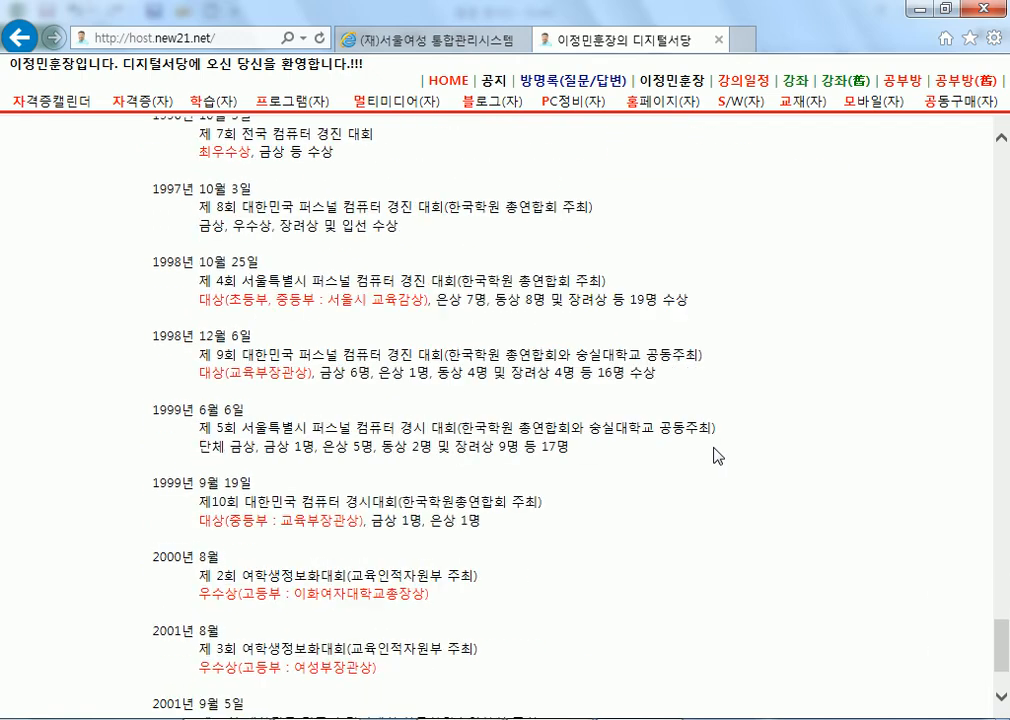
mouse_move(1001, 645)
left_mouse_down()
mouse_move(1003, 253)
mouse_move(1003, 655)
left_mouse_up()
key("Home")
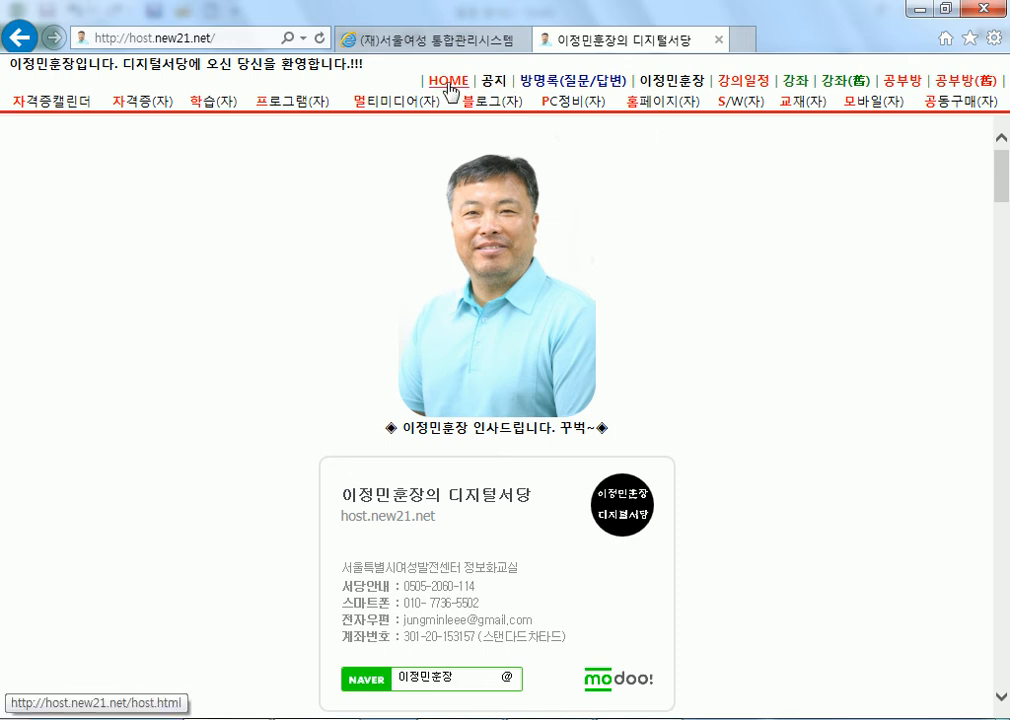
scroll(834, 429, "down", 20)
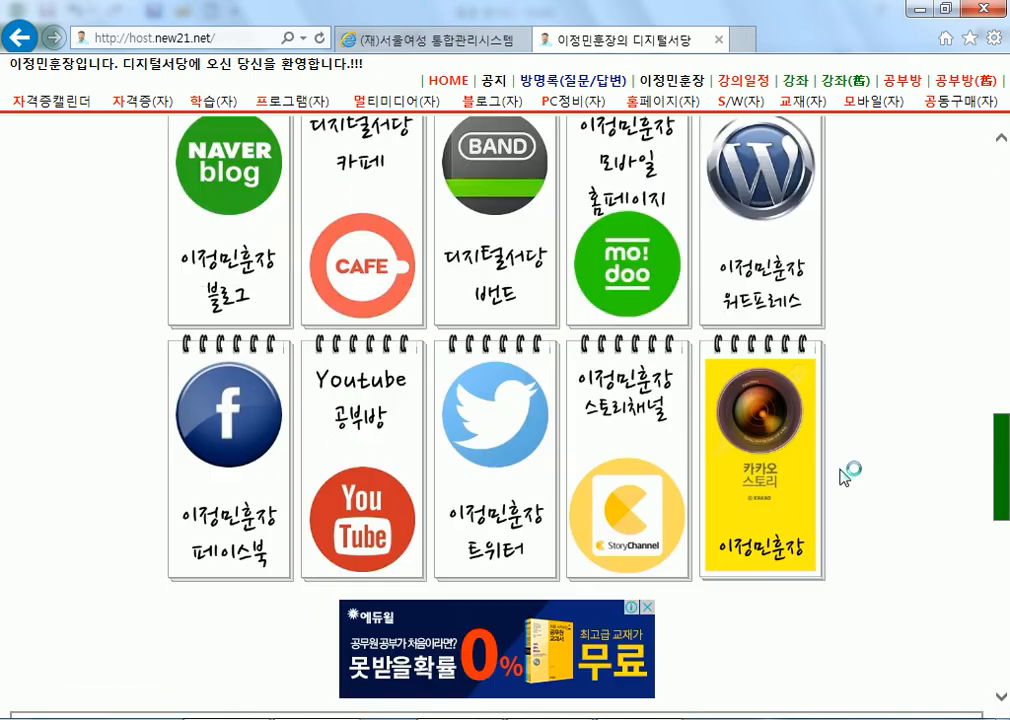
scroll(800, 600, "down", 5)
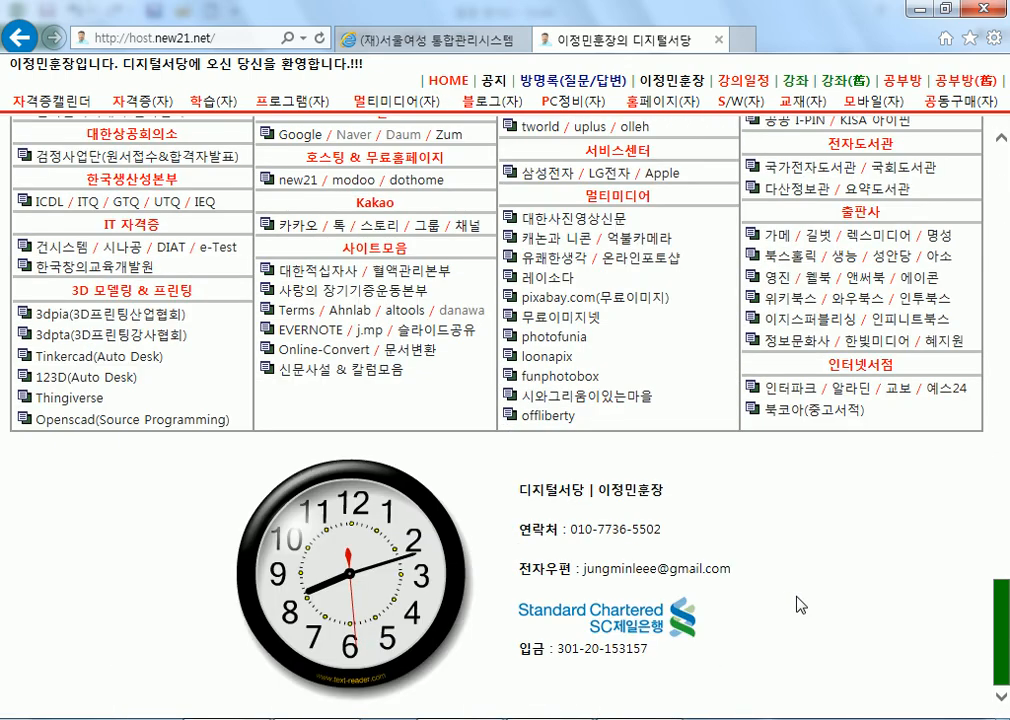
key("Home")
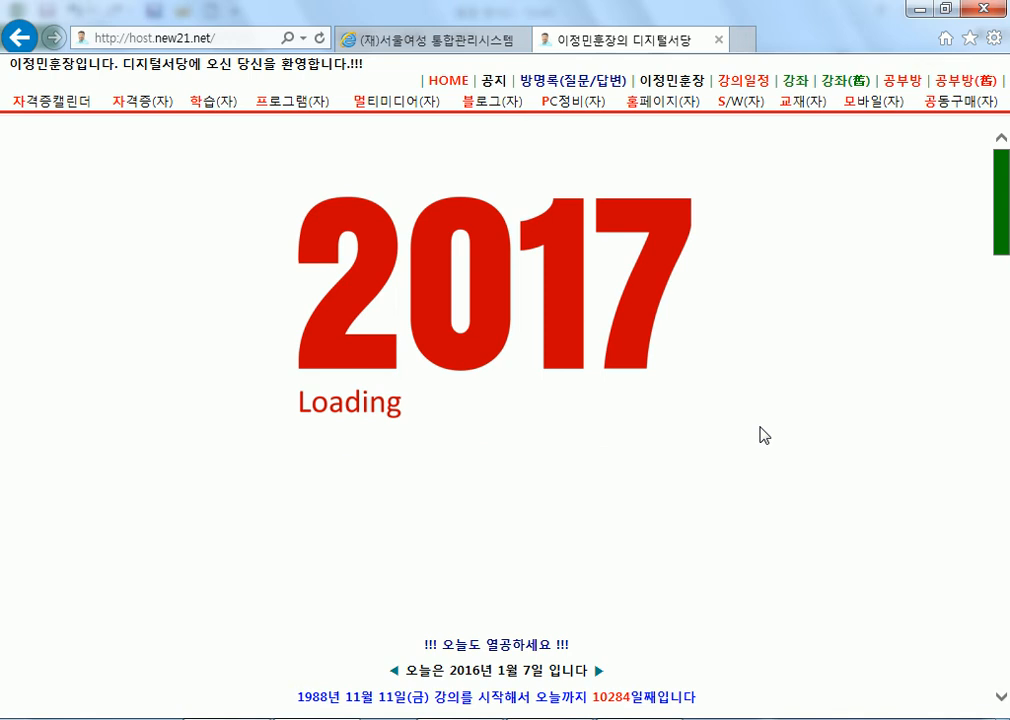
left_click(915, 10)
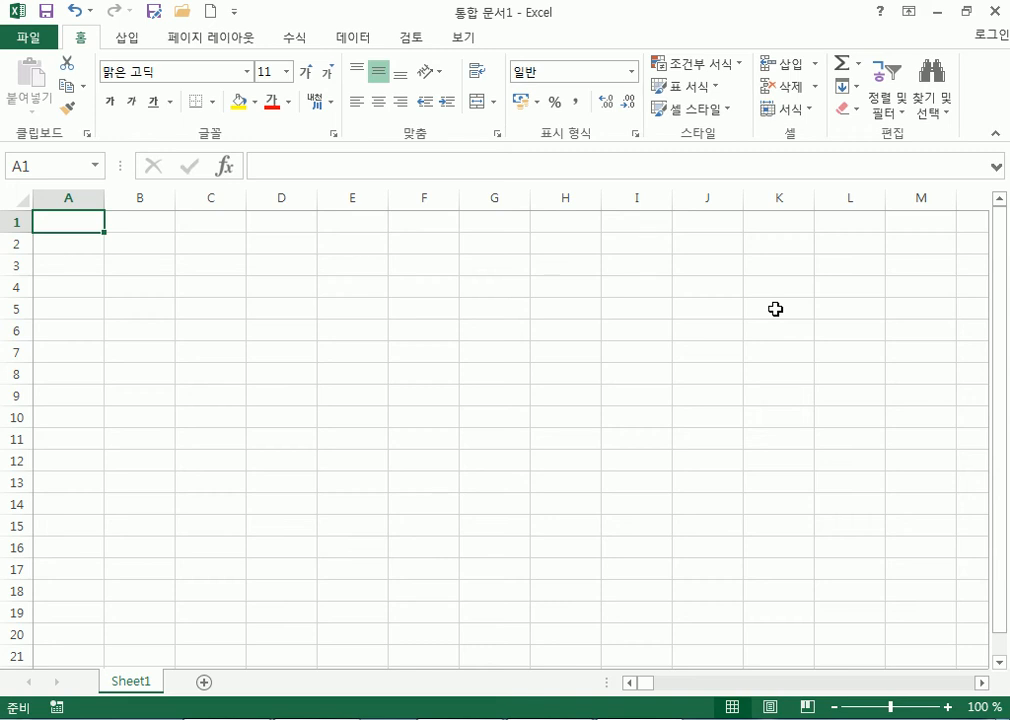
Add the line '데이터(자료) , 인포메이션(정보)' below the seven-item list in Notepad.
key("alt+Tab")
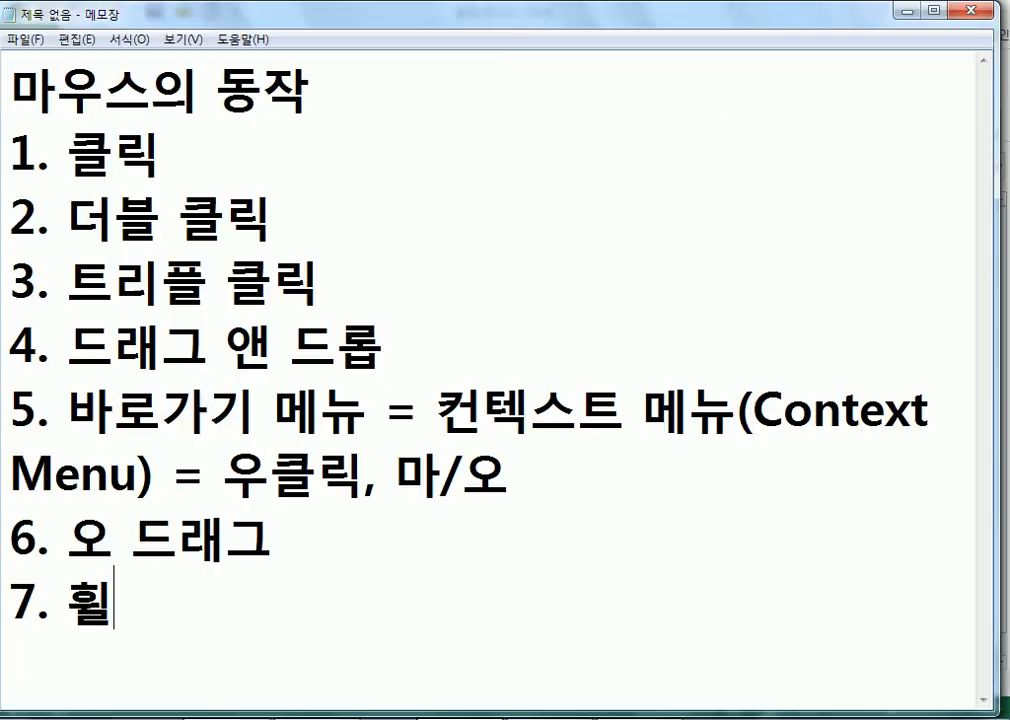
key("Return")
key("Return")
key("Return")
key("Return")
key("Return")
key("Return")
key("Return")
key("Return")
key("Return")
key("Return")
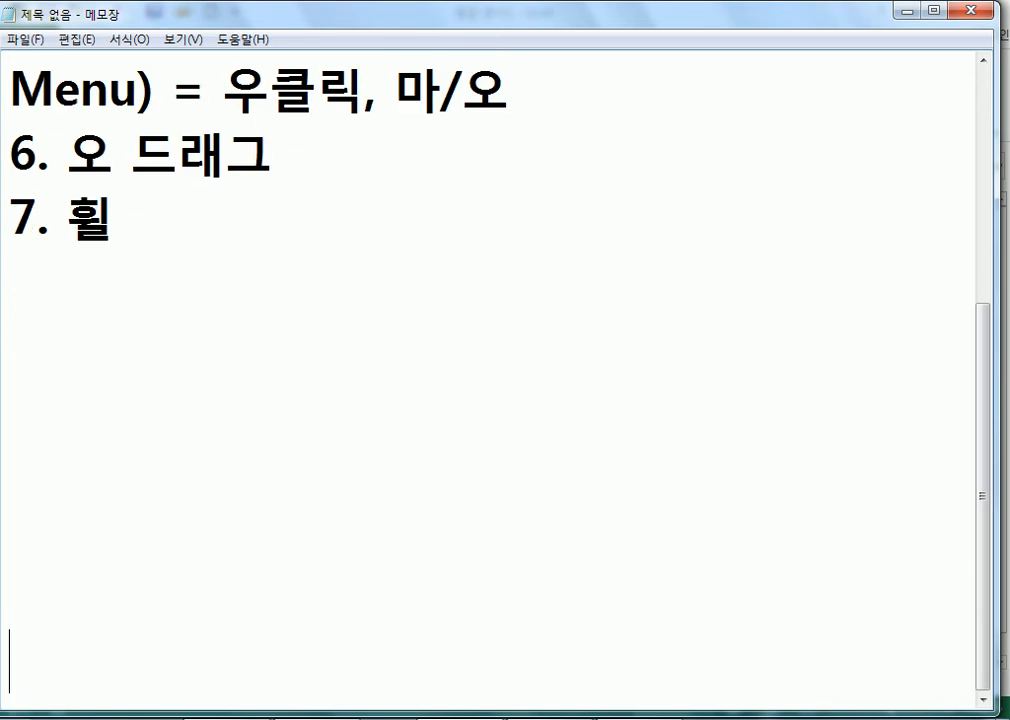
left_click(61, 144)
scroll(58, 180, "up", 1)
type("뎅이터 ")
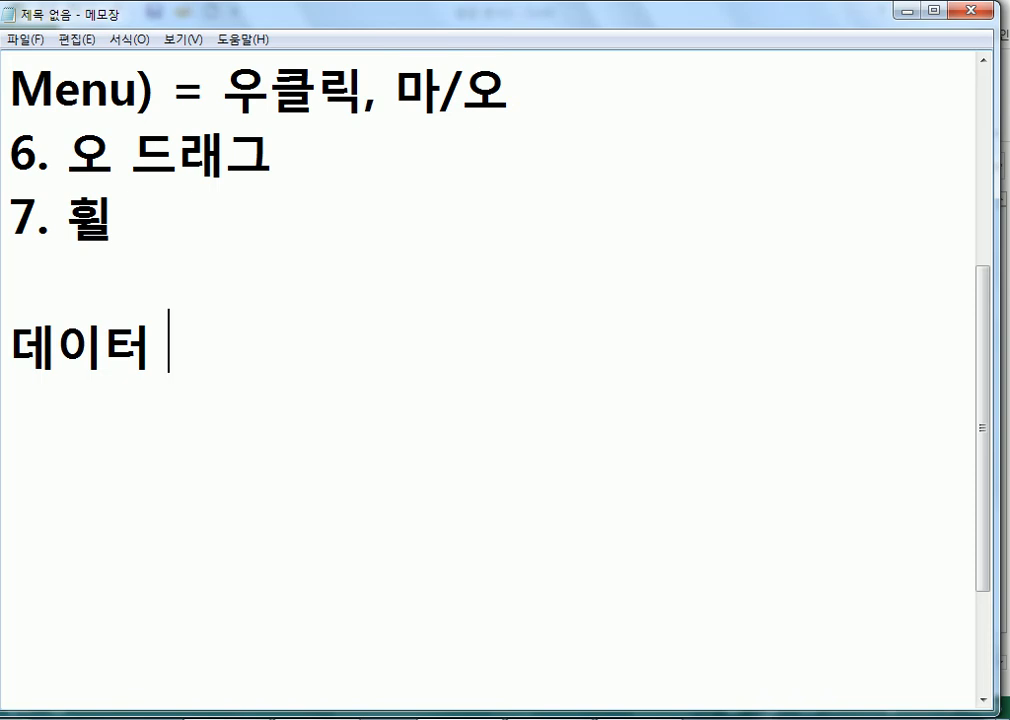
type(")")
key("BackSpace")
type("(")
type("자료")
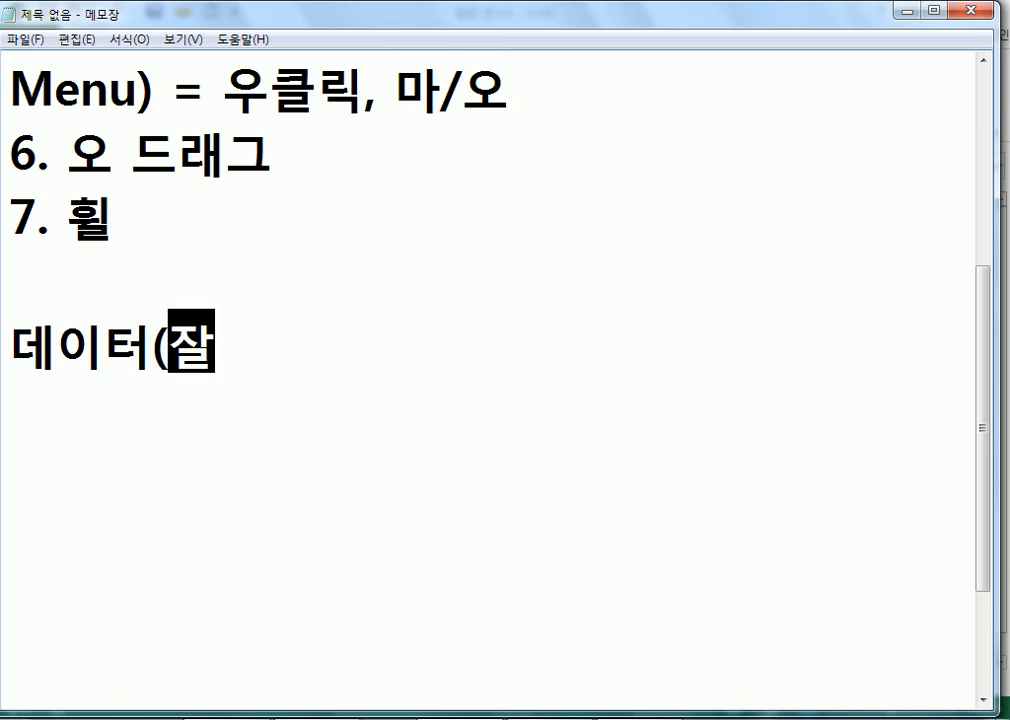
type(")")
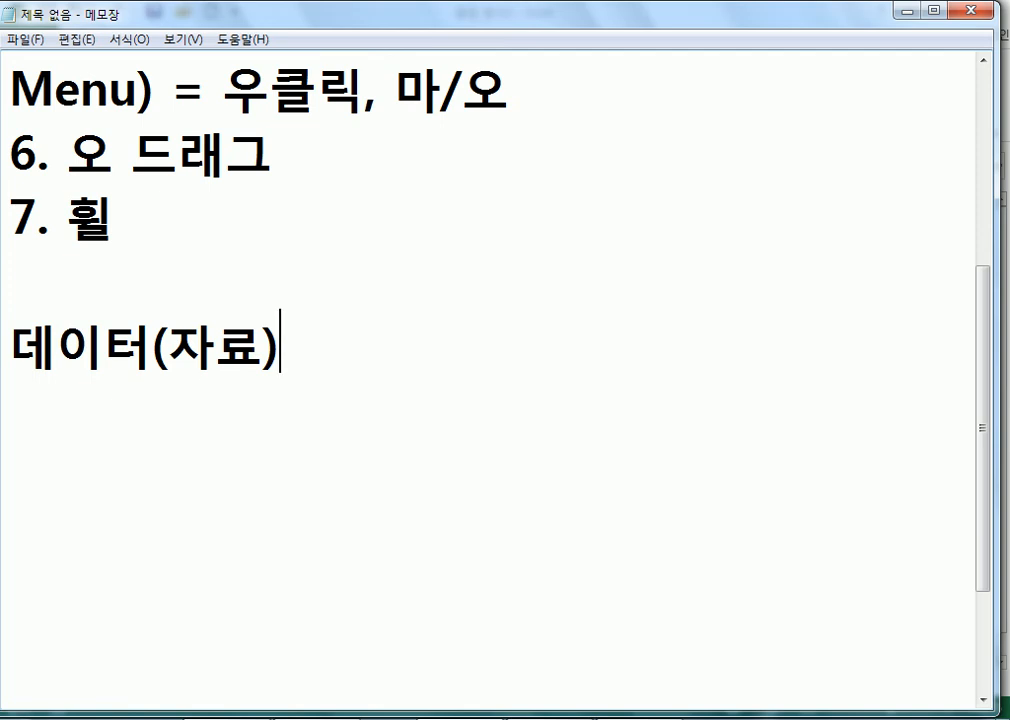
type(" , 이ㄴ포메이션")
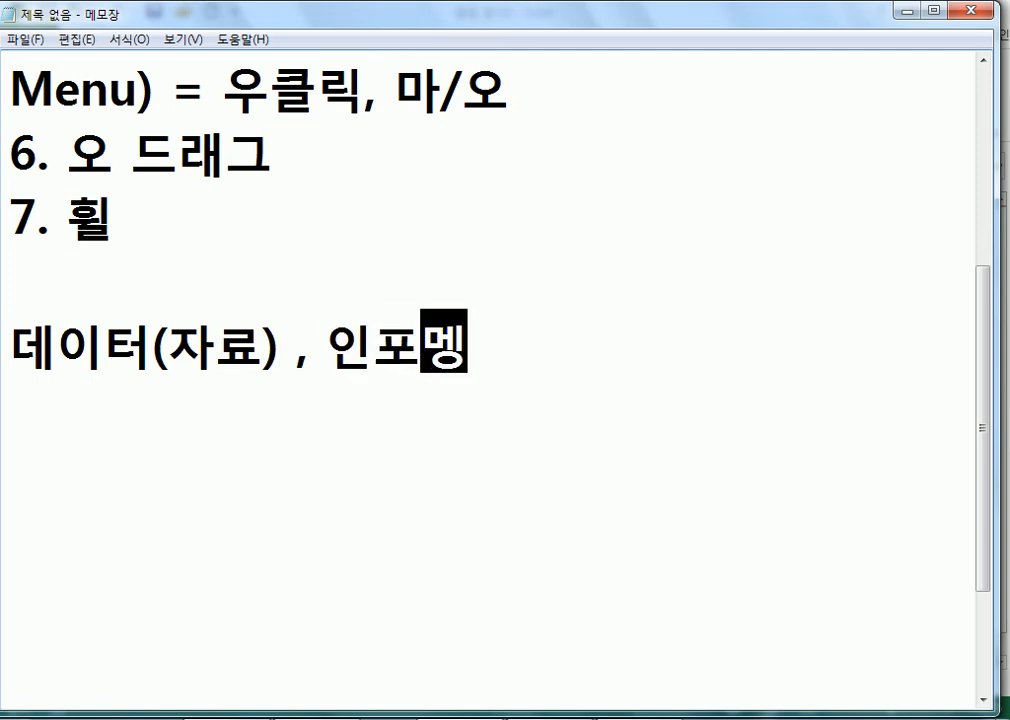
type("(정보)")
key("Return")
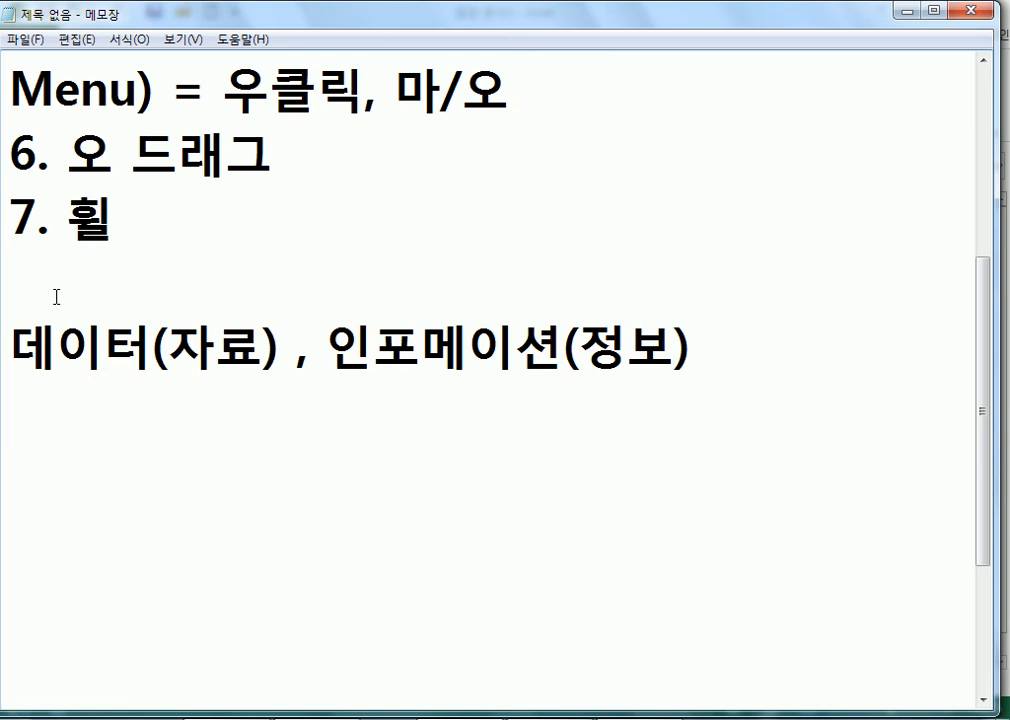
Switch from Notepad back to the blank Excel workbook with Alt+Tab.
key("alt+Tab")
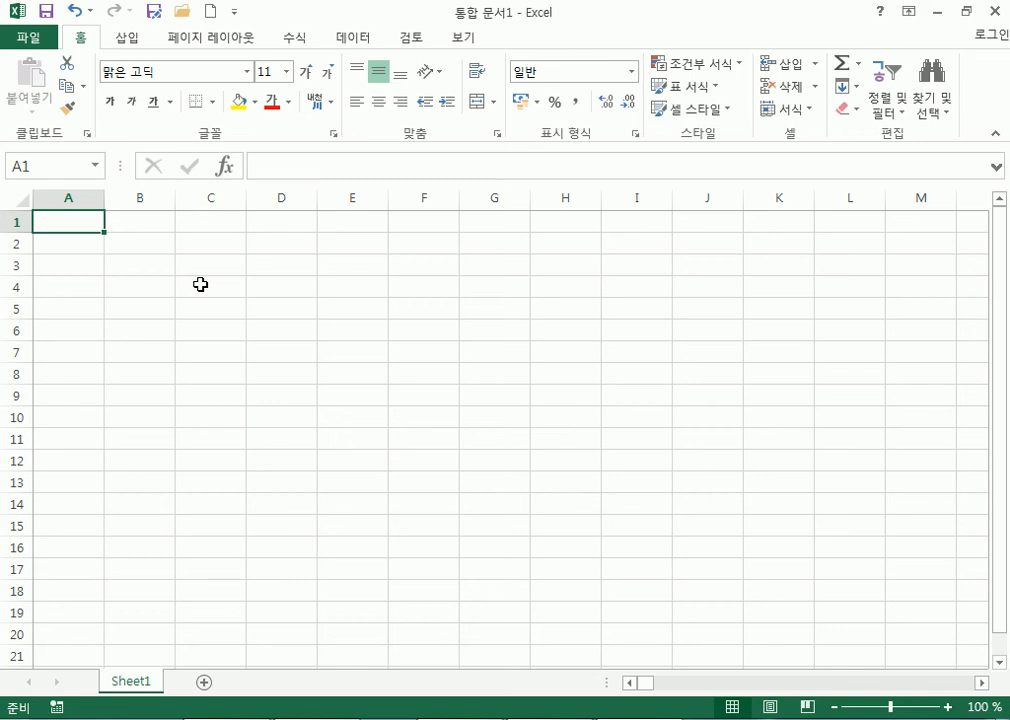
Enter 안녕하세요?, 반갑습니ㅏㄷ and 친구야 into A1:A3.
type("안녕하세요?")
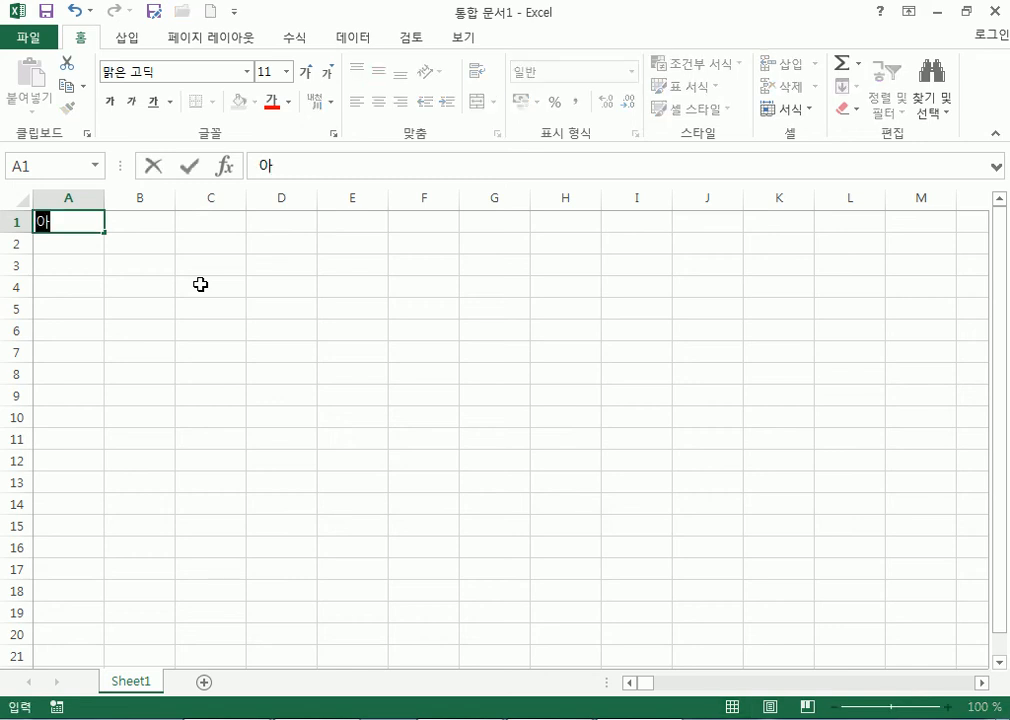
key("Return")
type("반갑습니ㅏㄷ")
key("Return")
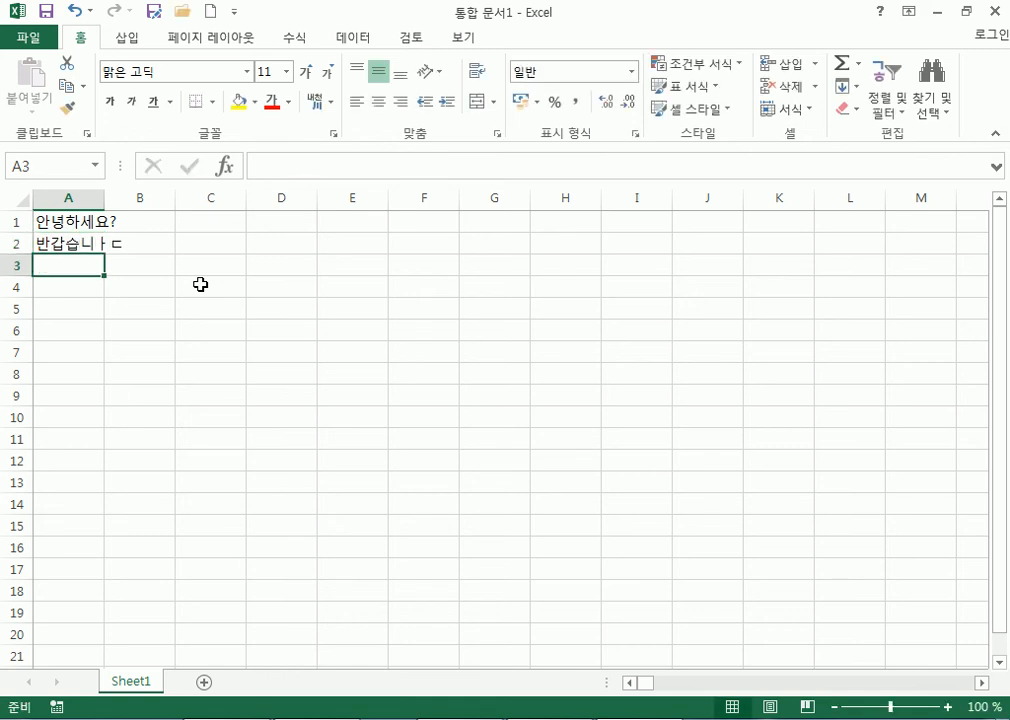
type("친구야")
key("Return")
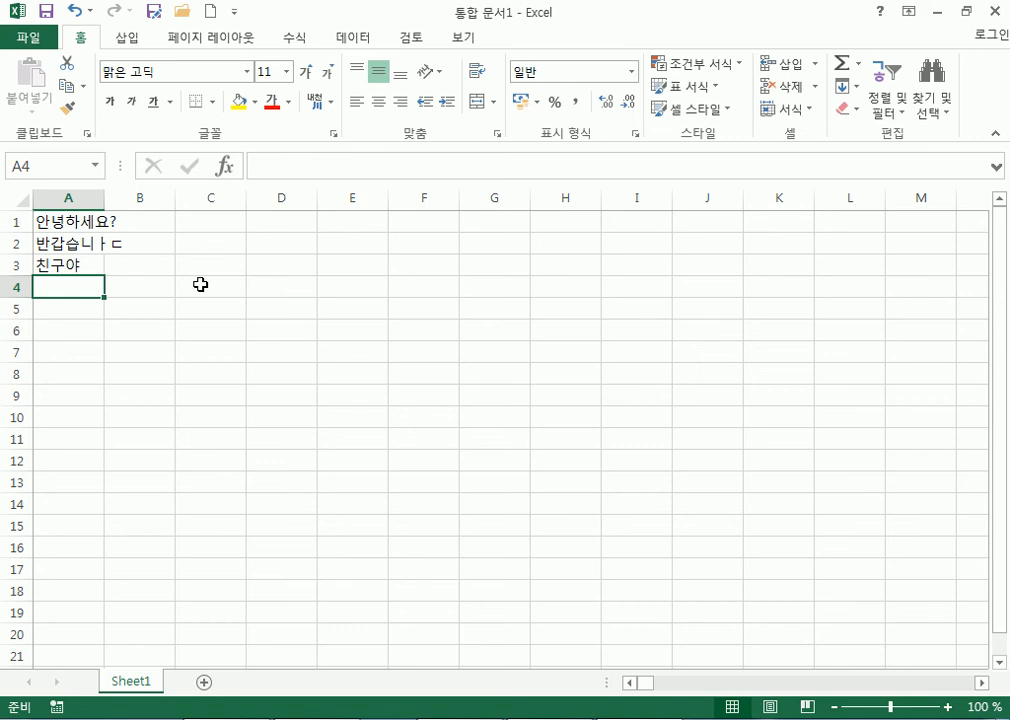
Enter the numbers 1, 3, 70 and 55 into A4:A7, fixing a mistyped 56.
type("1")
key("Return")
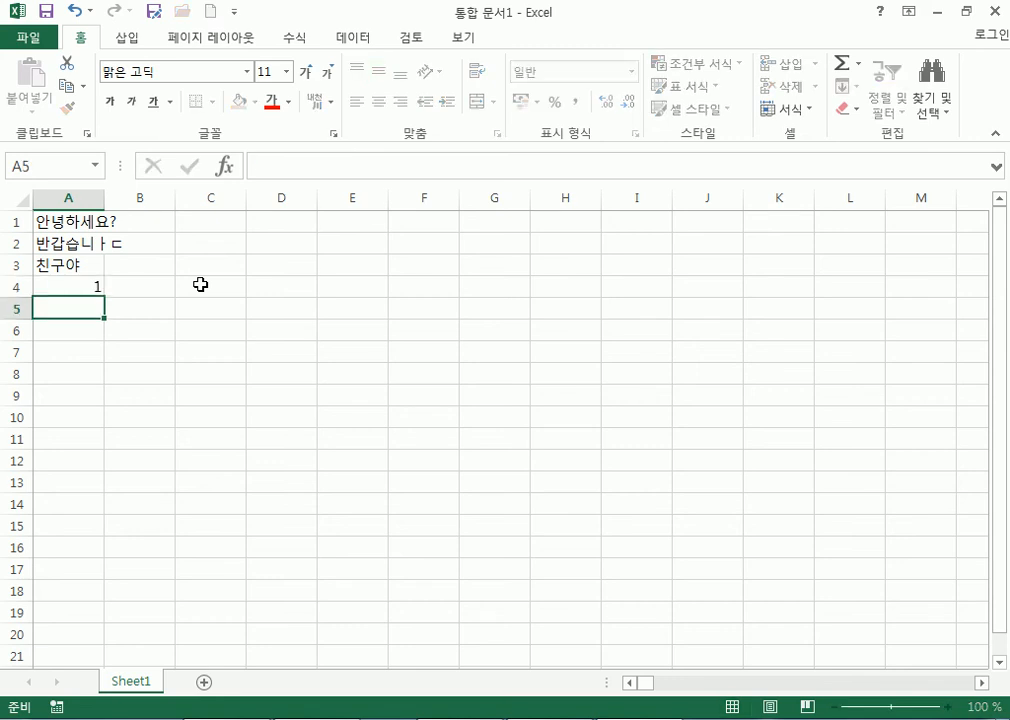
type("3")
key("Return")
type("70")
key("Return")
type("56")
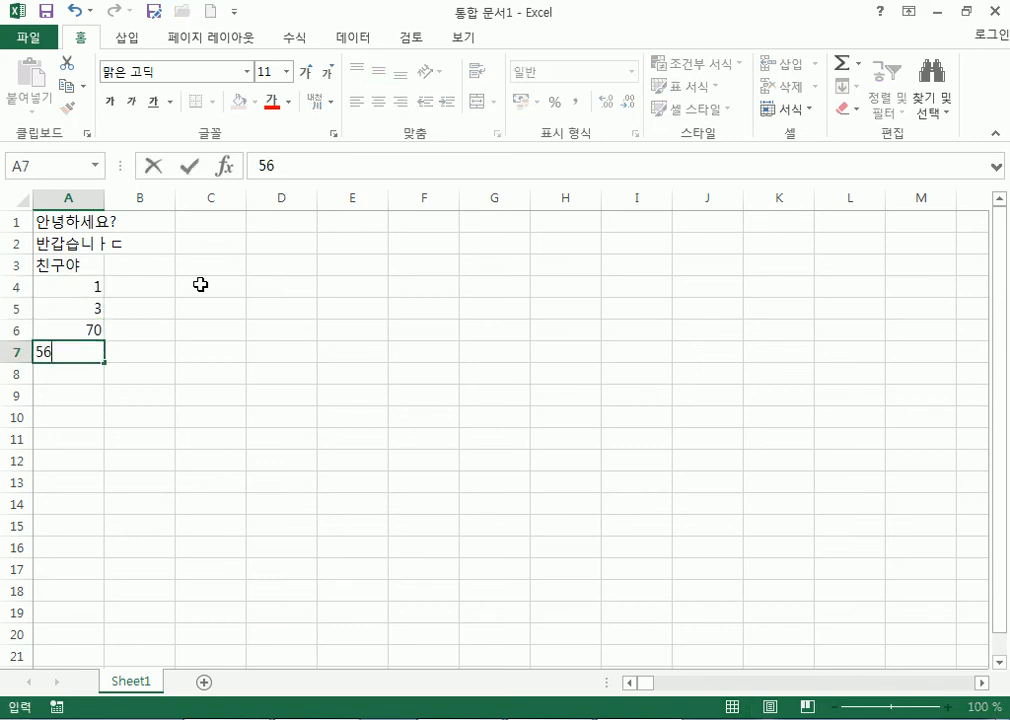
key("BackSpace")
type("5")
key("Return")
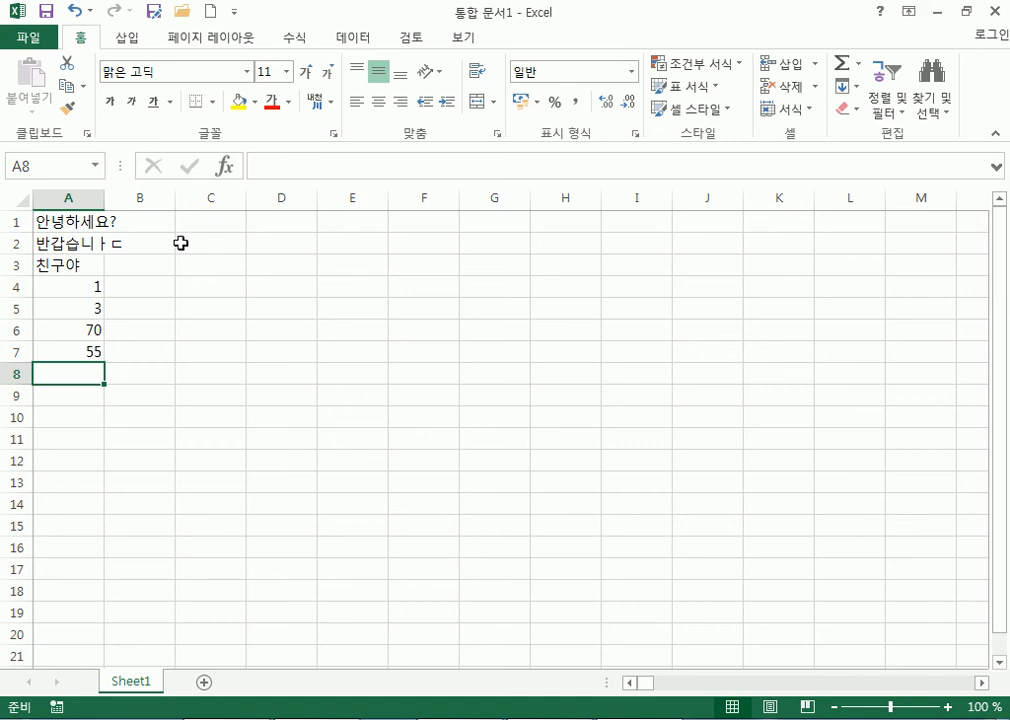
Label D1 and D2 as 문자(글자) and 숫자.
left_click(280, 222)
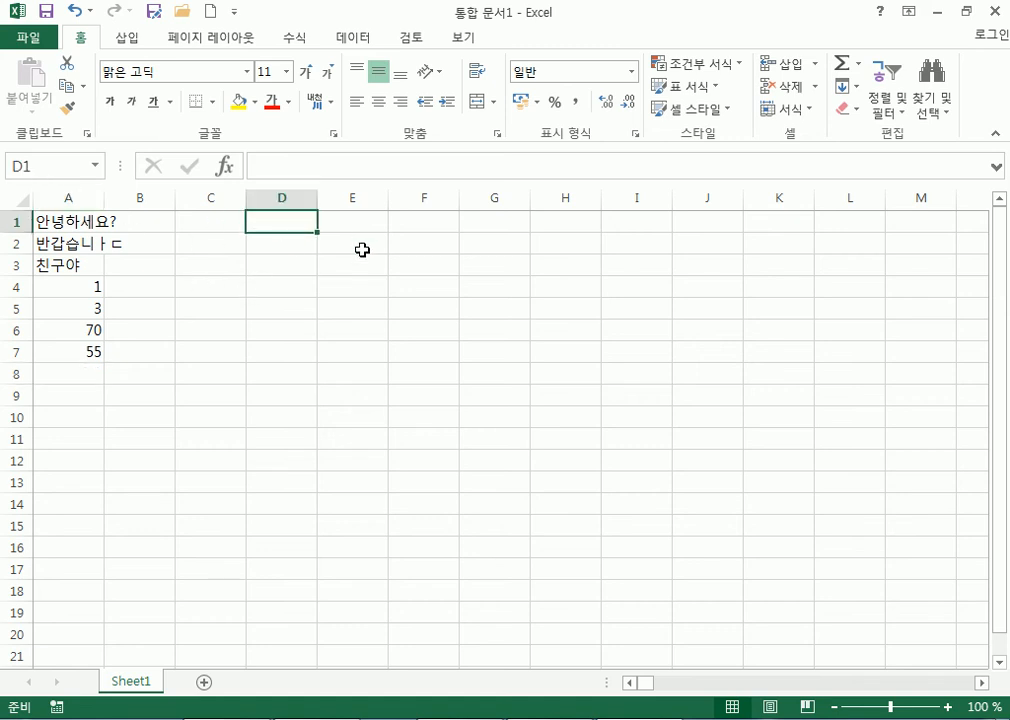
type("문자(글ㅈ")
type("ㅏ)")
key("Return")
type("숫자")
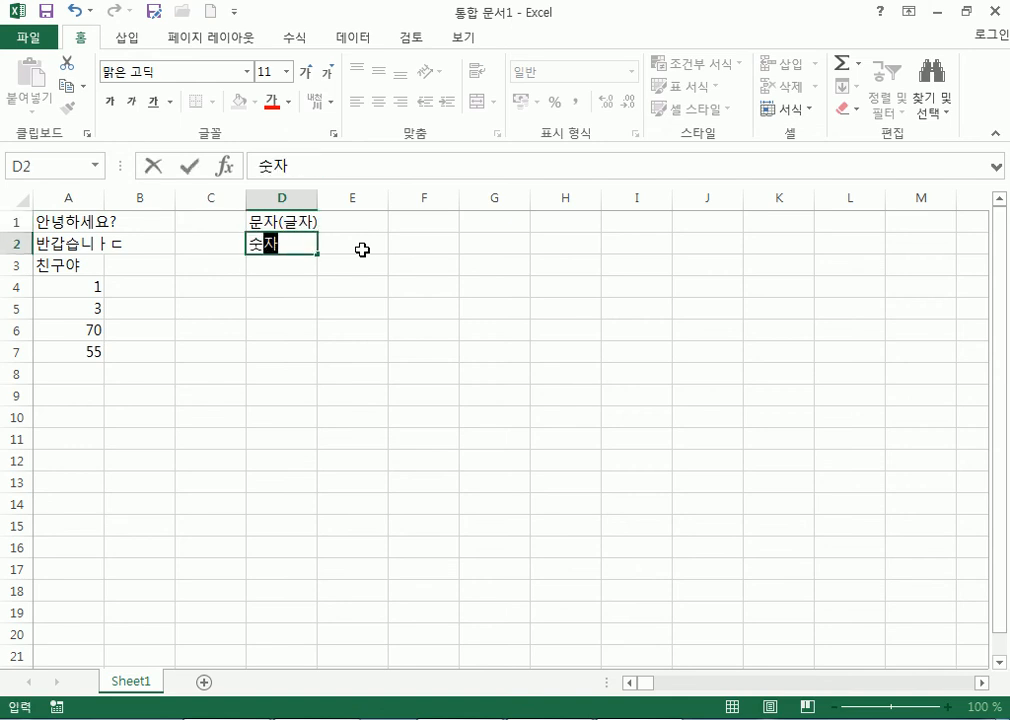
key("Return")
Add the labels 기호, 날짜 and 시간 in D3:D5.
scroll(362, 250, "up", 7)
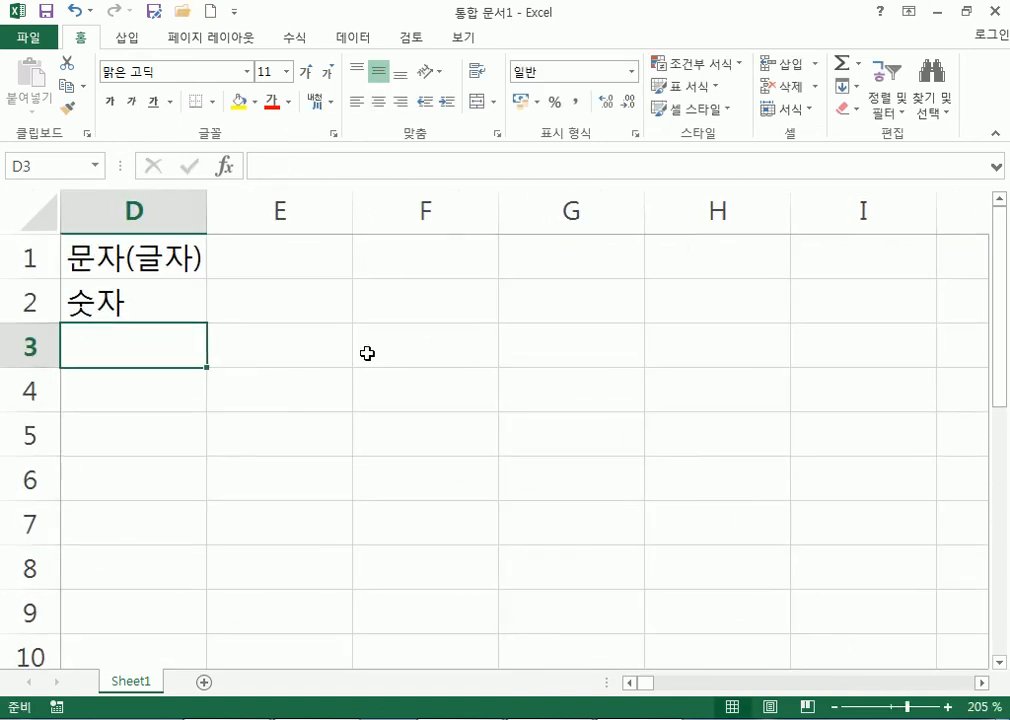
key("Home")
left_click(598, 360)
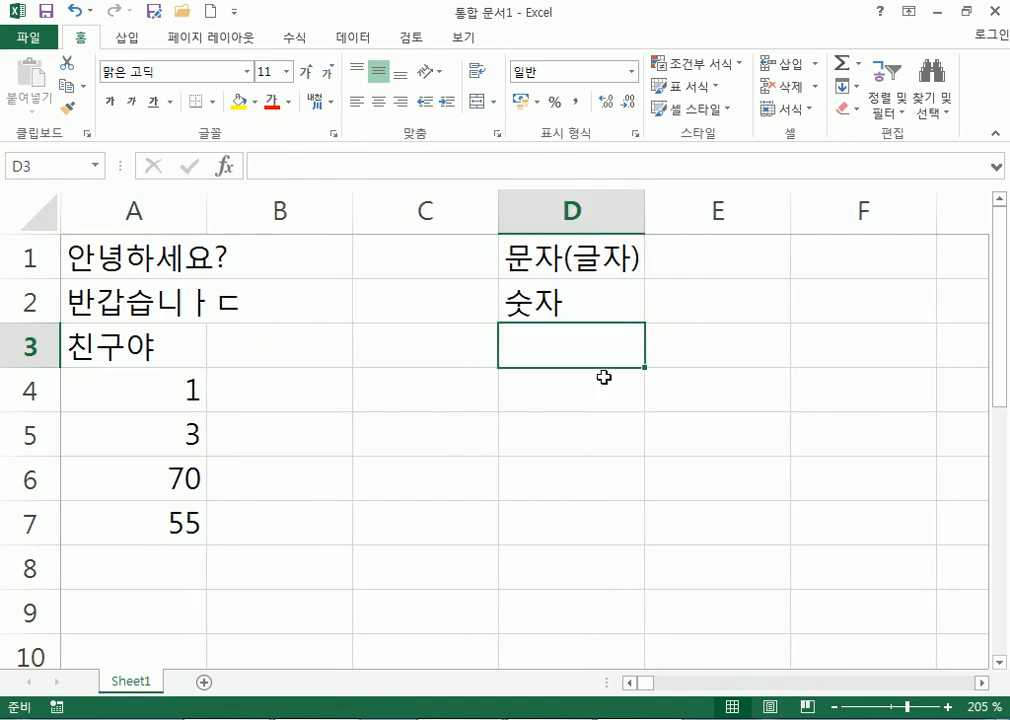
type("기호")
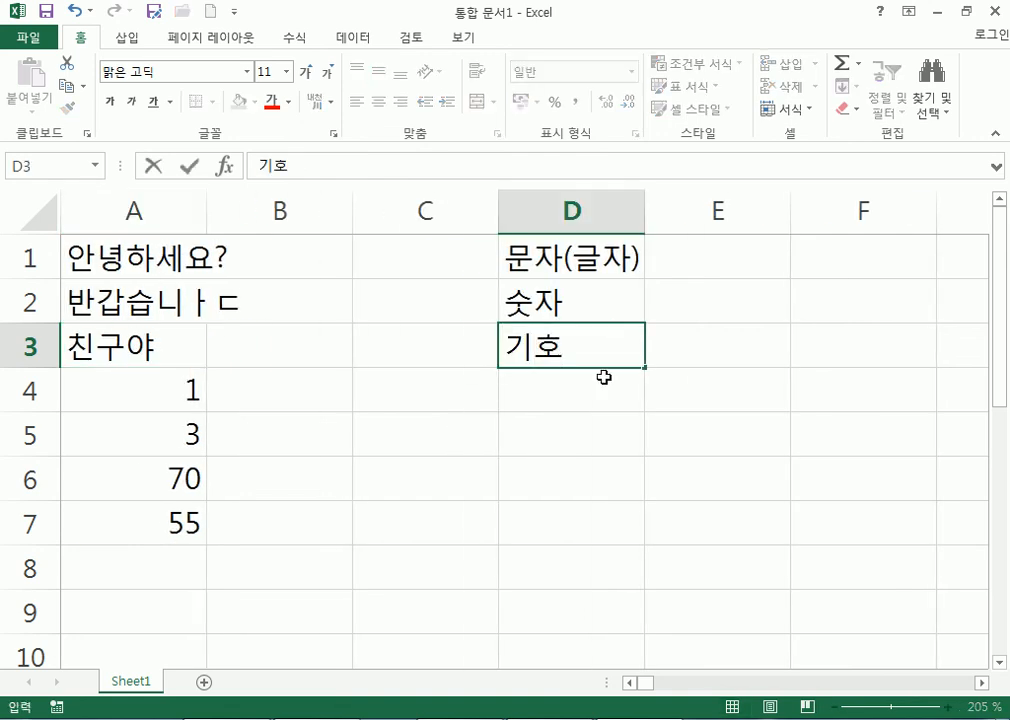
key("Return")
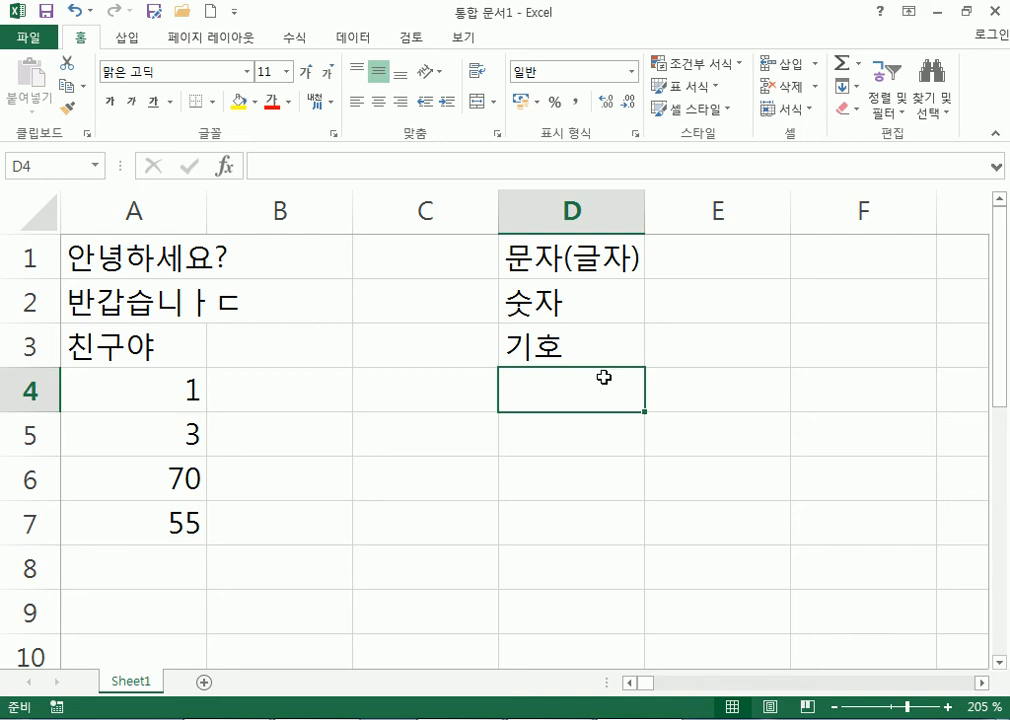
type("날짜")
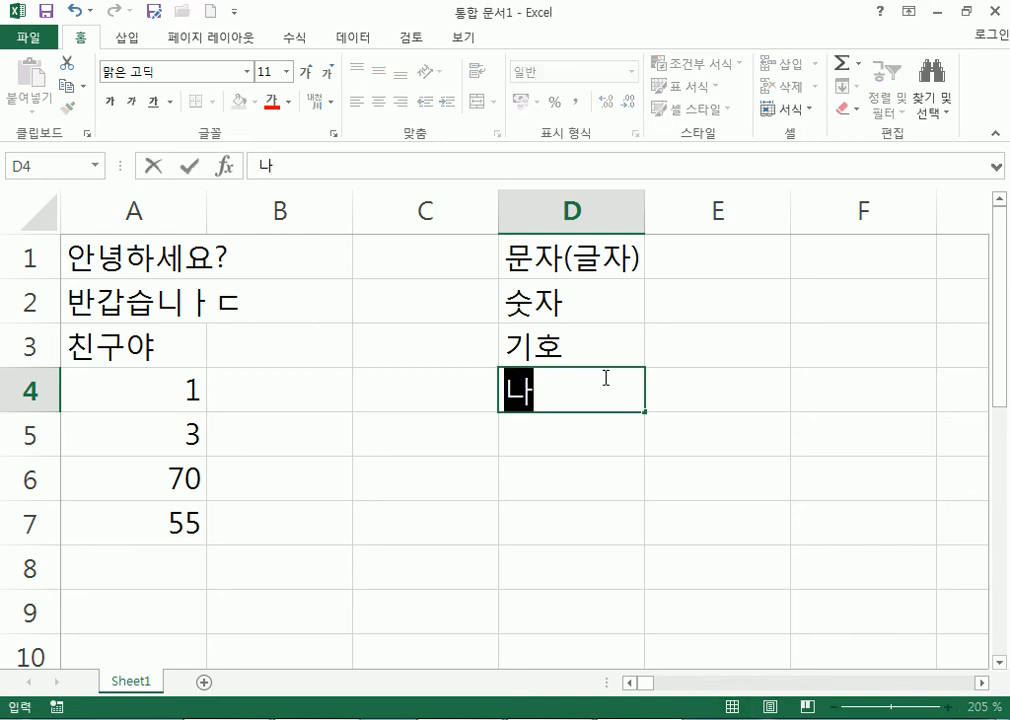
key("Return")
type("ㅅㅣ간")
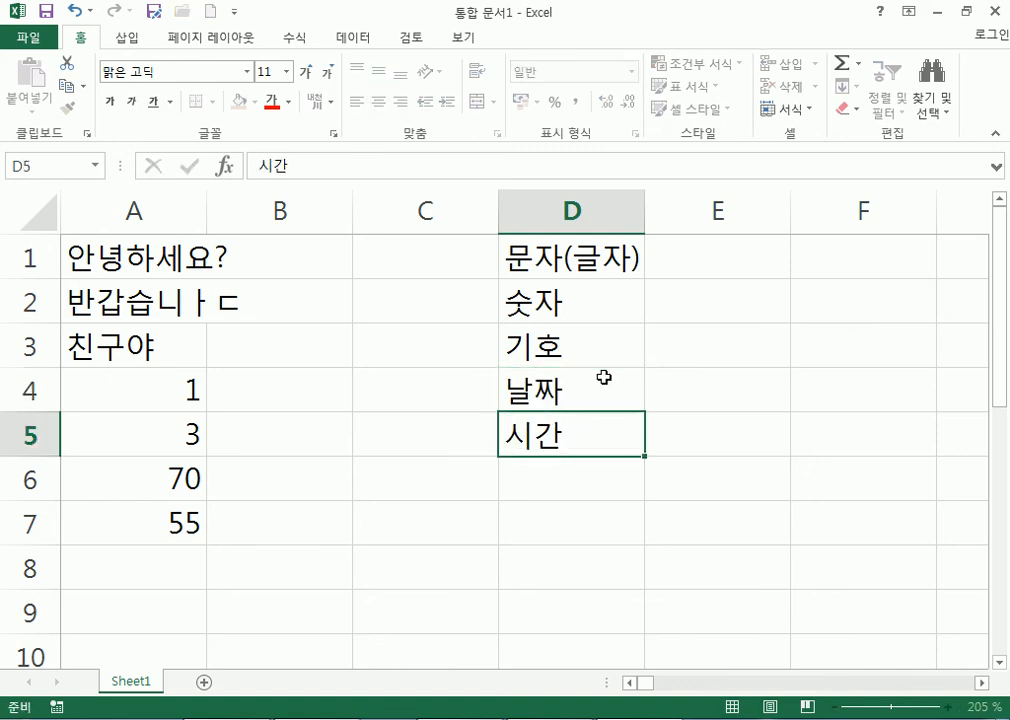
key("Return")
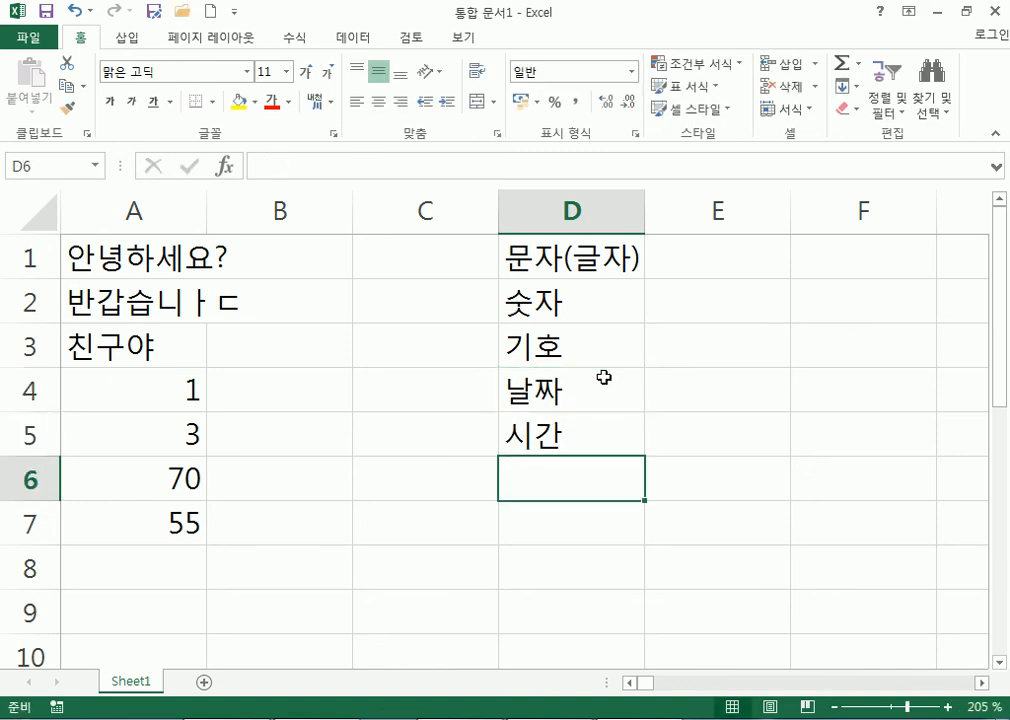
Enter the number 35 in D7.
left_click_drag(575, 262, 573, 449)
left_click_drag(536, 255, 550, 444)
left_click(548, 512)
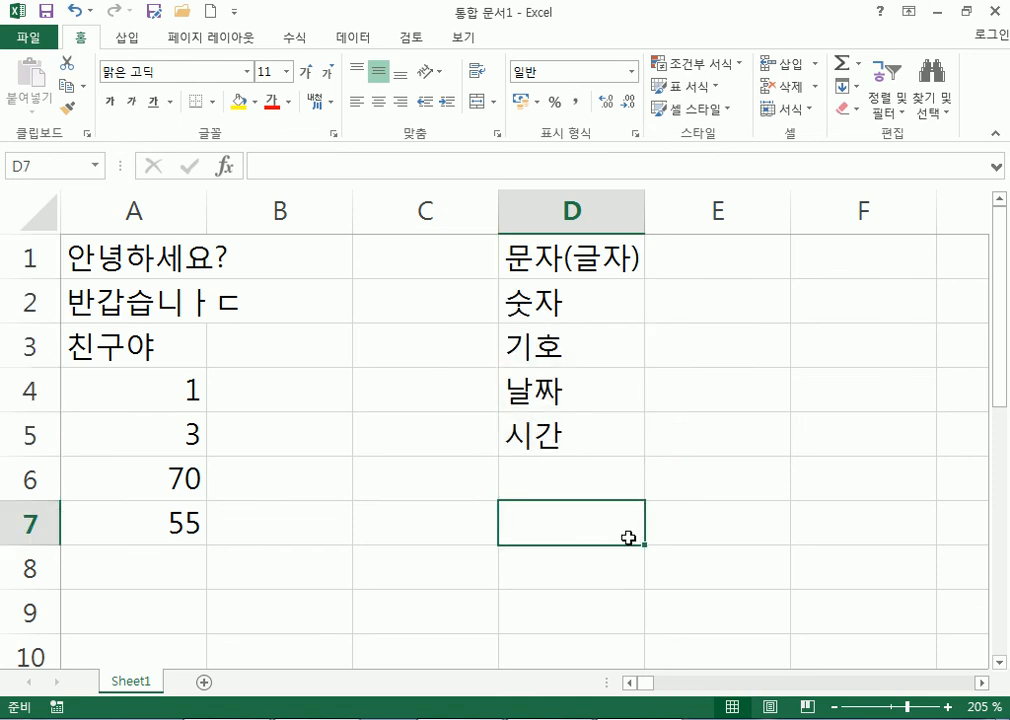
type("35")
key("Return")
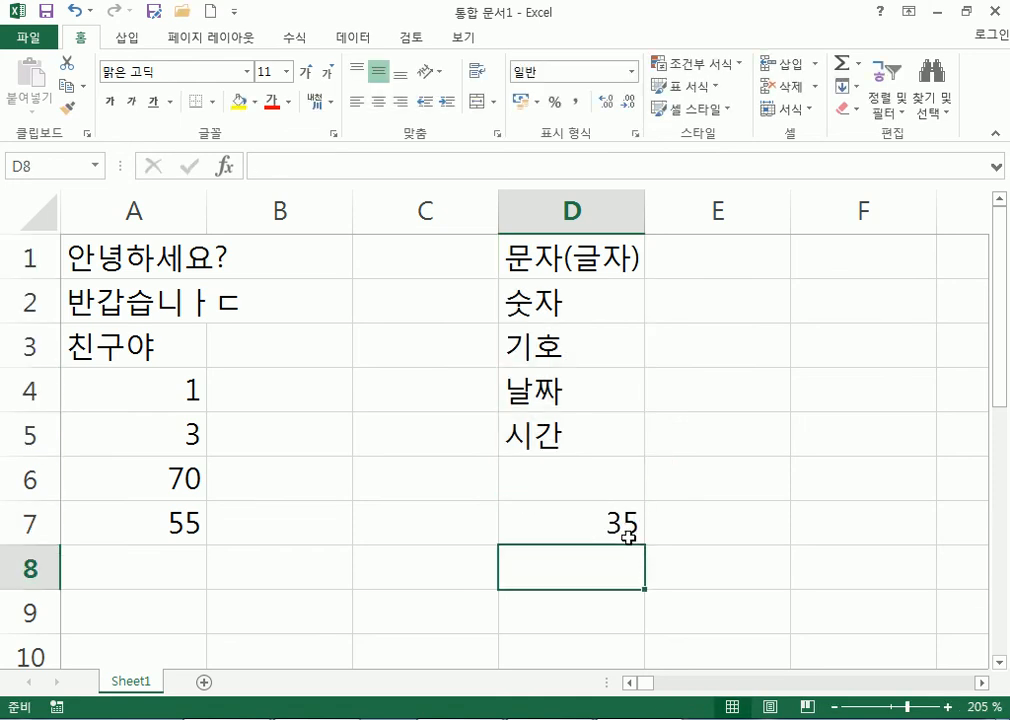
left_click(595, 510)
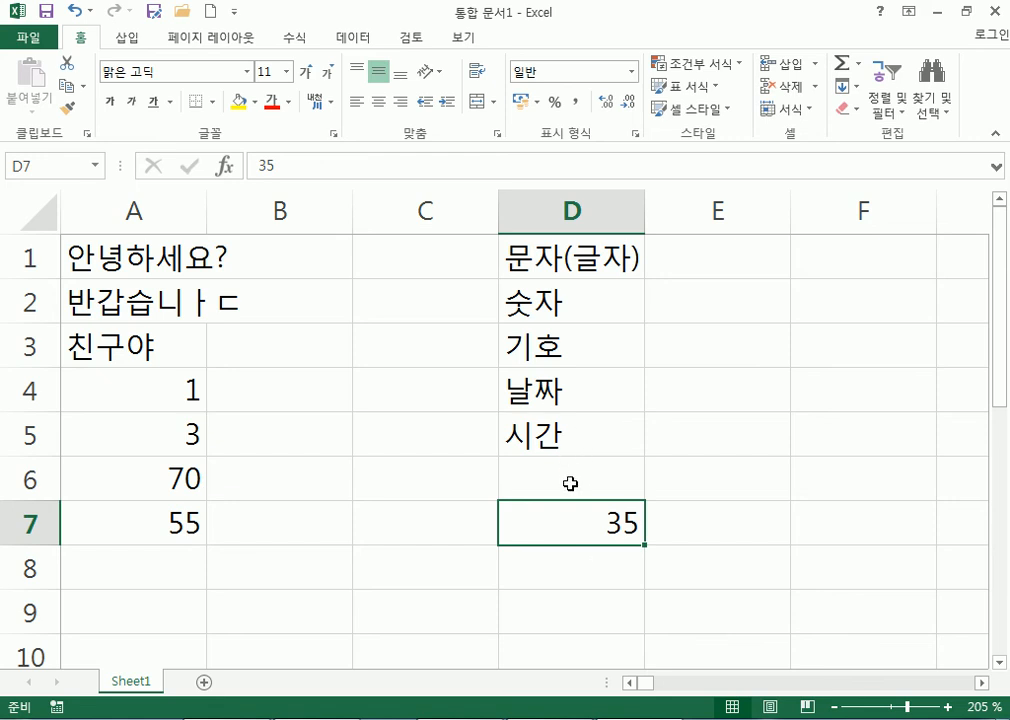
left_click_drag(575, 266, 563, 443)
left_click(551, 528)
Enter the date 2017-01-07 in D8.
scroll(557, 529, "down", 1)
left_click(570, 428)
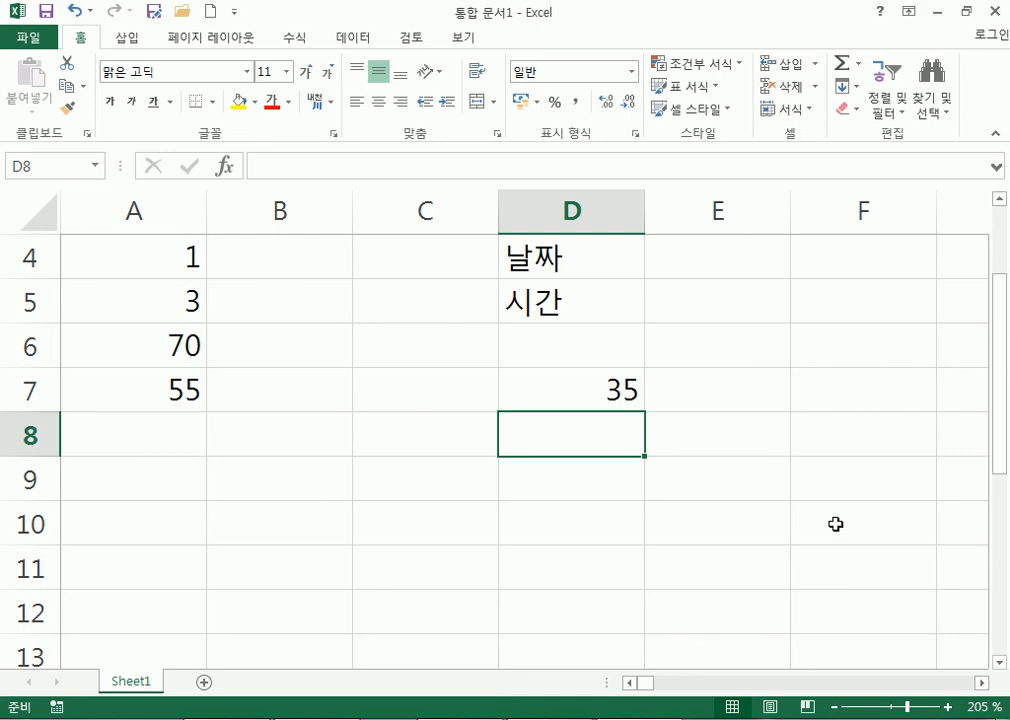
type("2017-01-07")
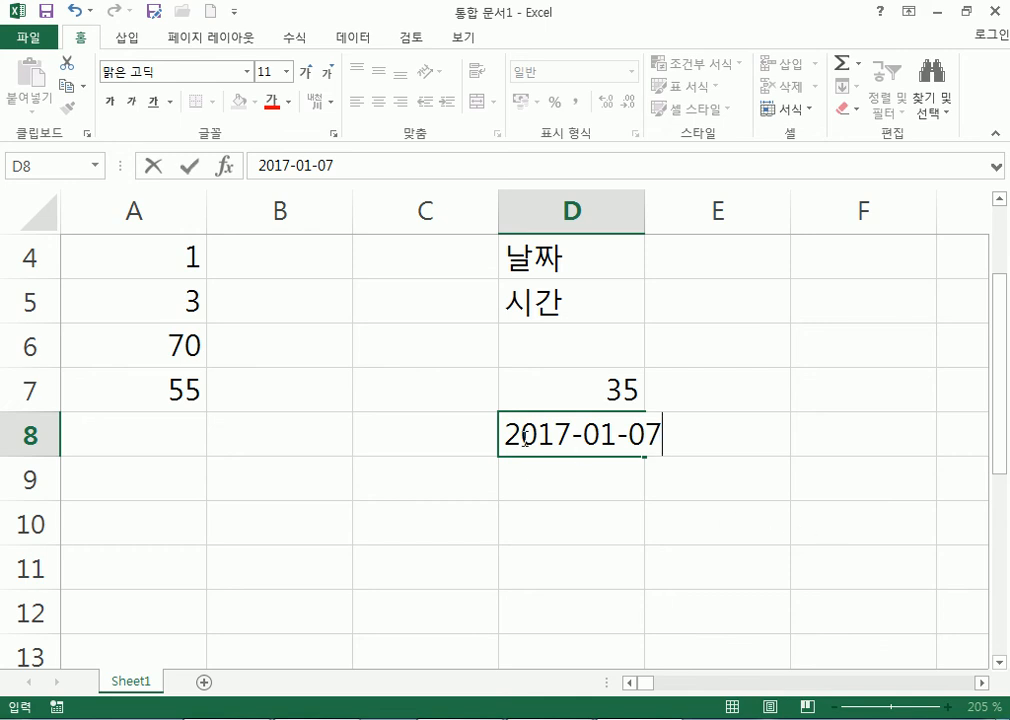
left_click_drag(502, 434, 665, 437)
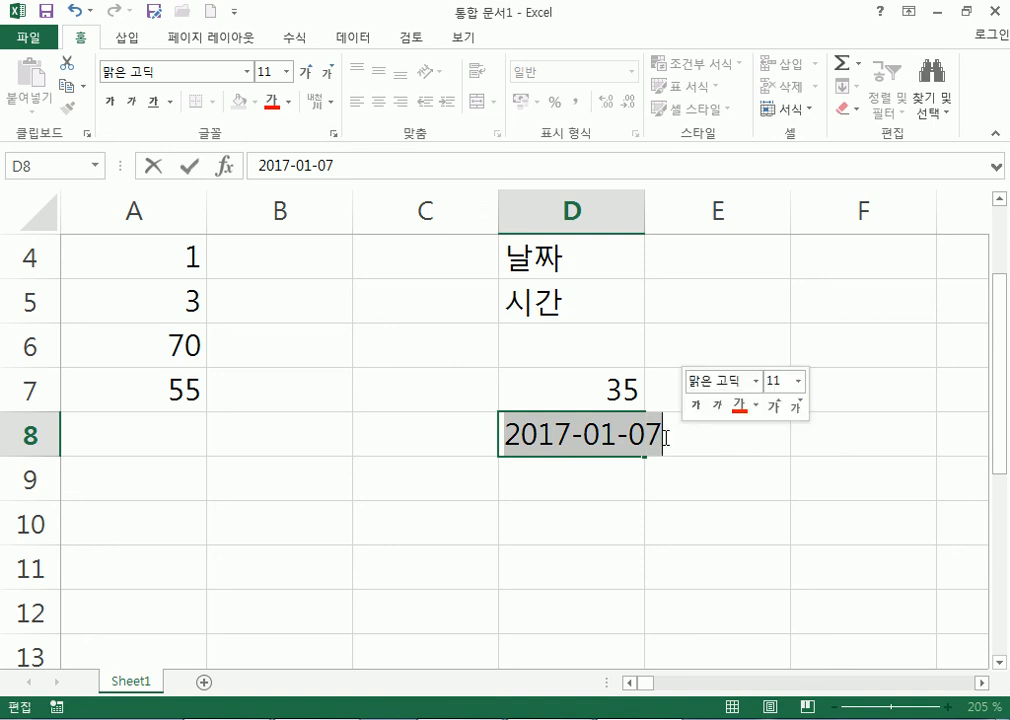
key("Return")
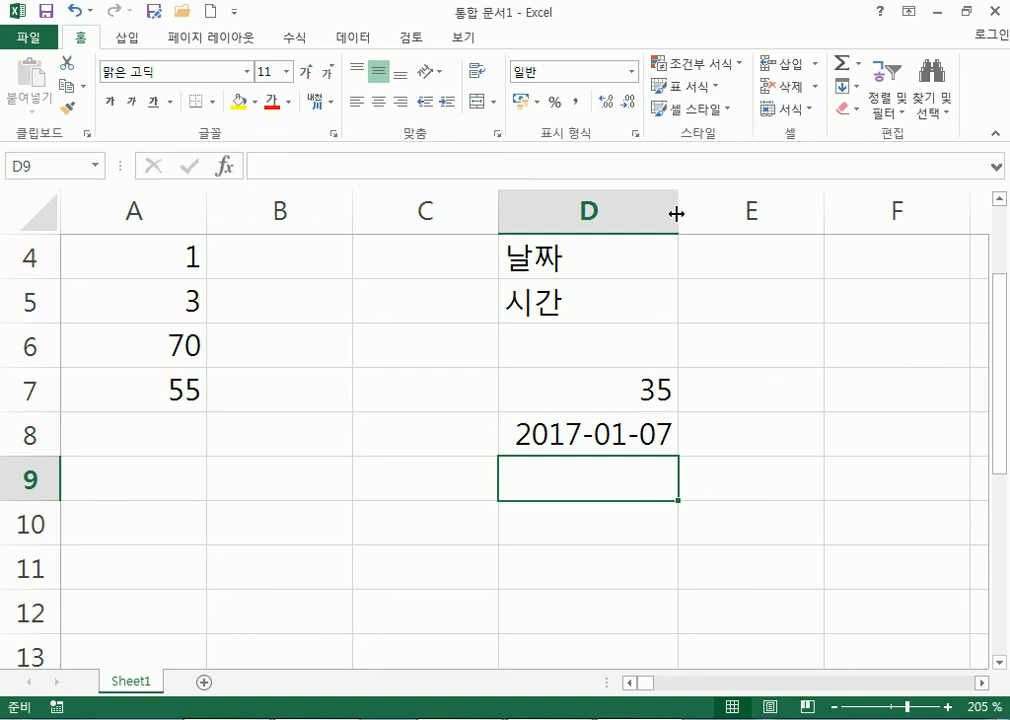
left_click(521, 430)
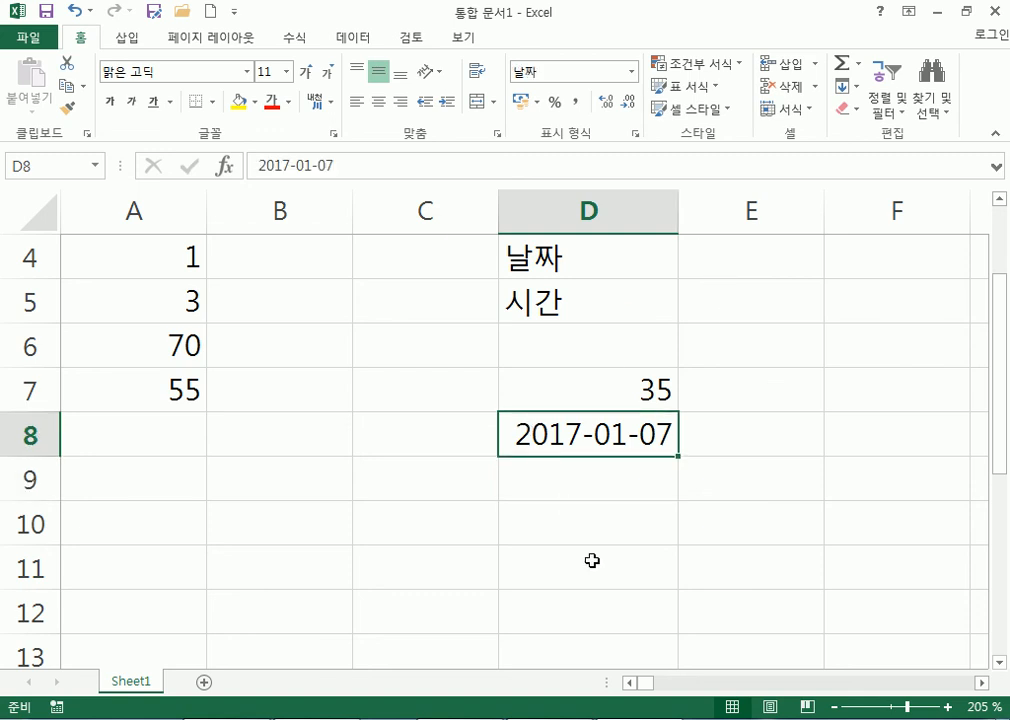
Widen column D so the date in D8 fits.
left_click_drag(679, 215, 800, 211)
left_click(688, 205)
left_click(807, 206)
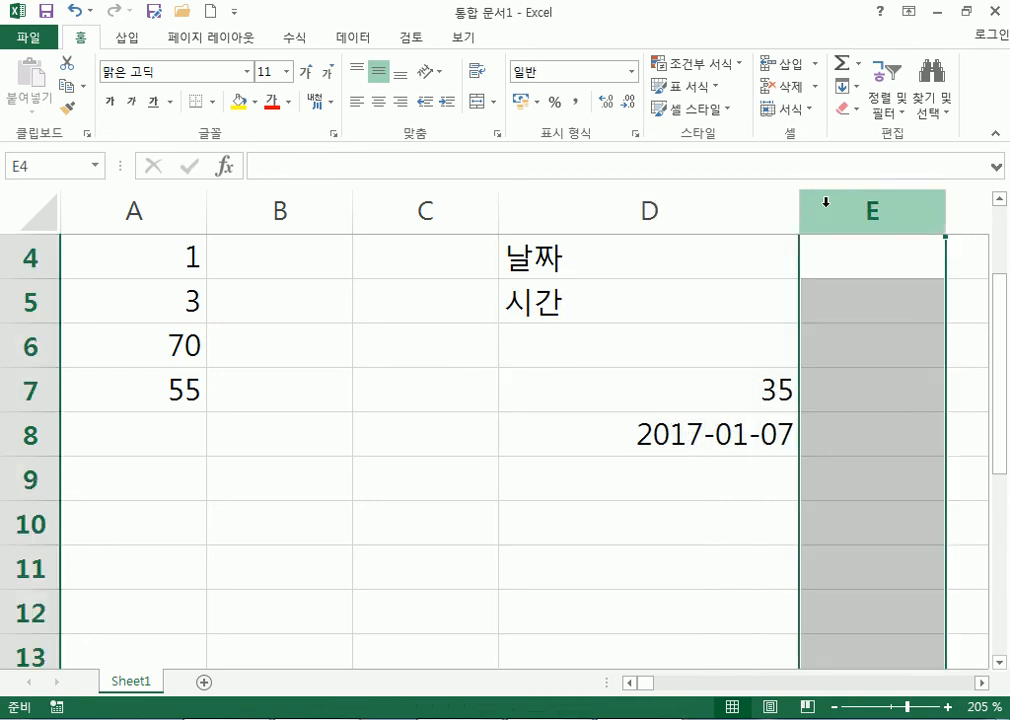
left_click(425, 207)
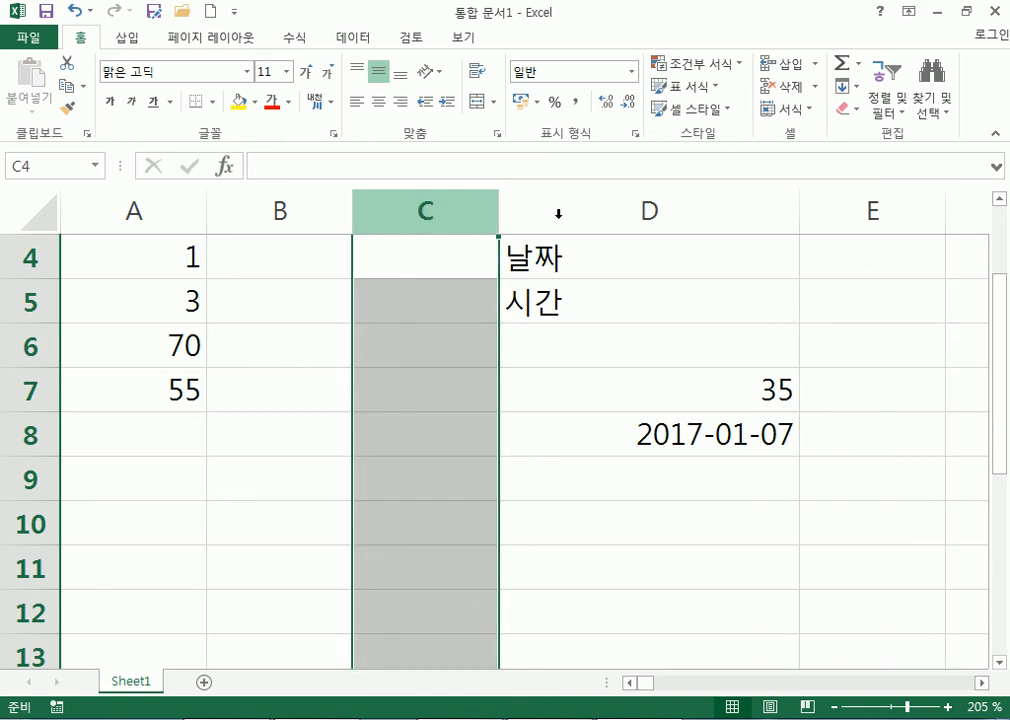
left_click(510, 210)
left_click(870, 210)
left_click(780, 207)
left_click_drag(800, 209, 872, 208)
left_click(692, 444)
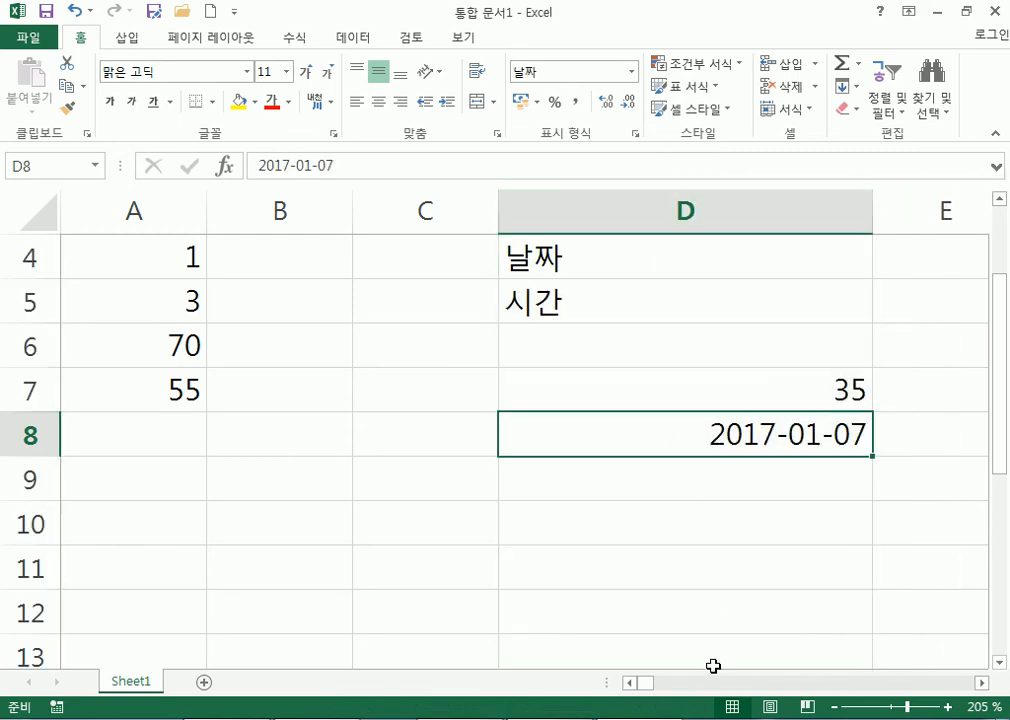
left_click(714, 482)
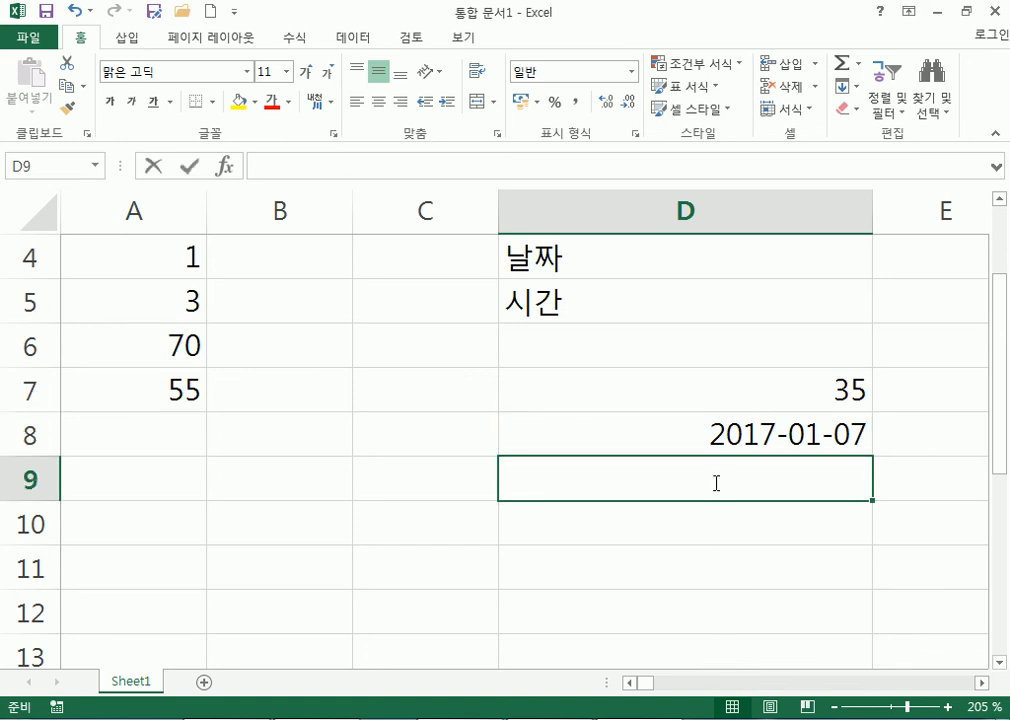
Enter the time 08:17 in D9 and compare it with D7 and D8.
type("08:17")
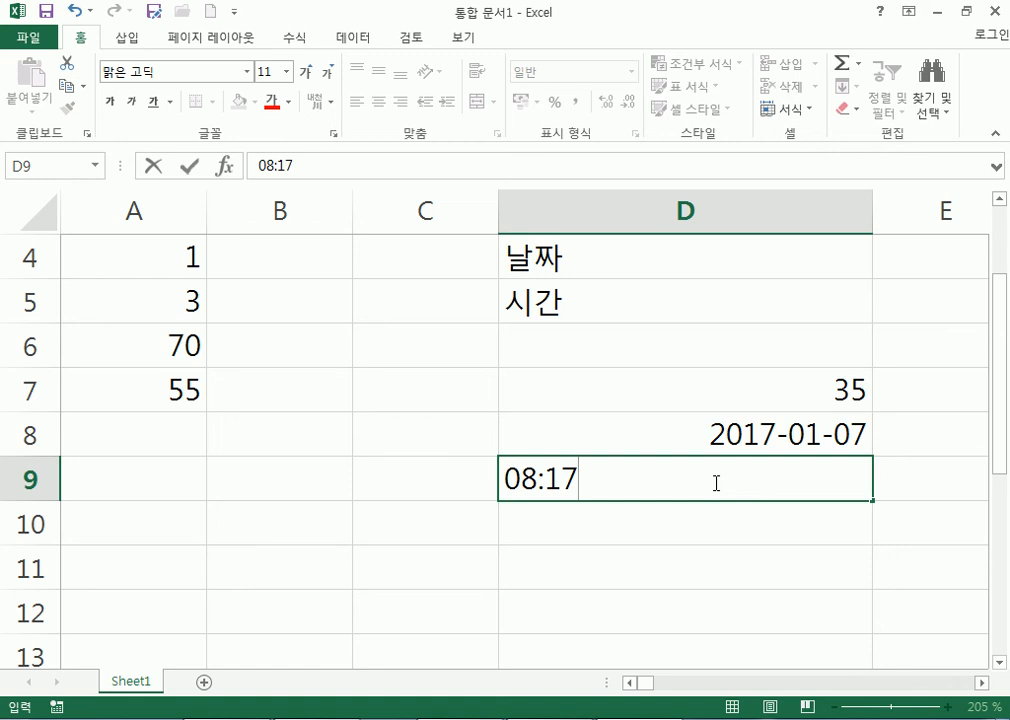
key("Return")
left_click(714, 482)
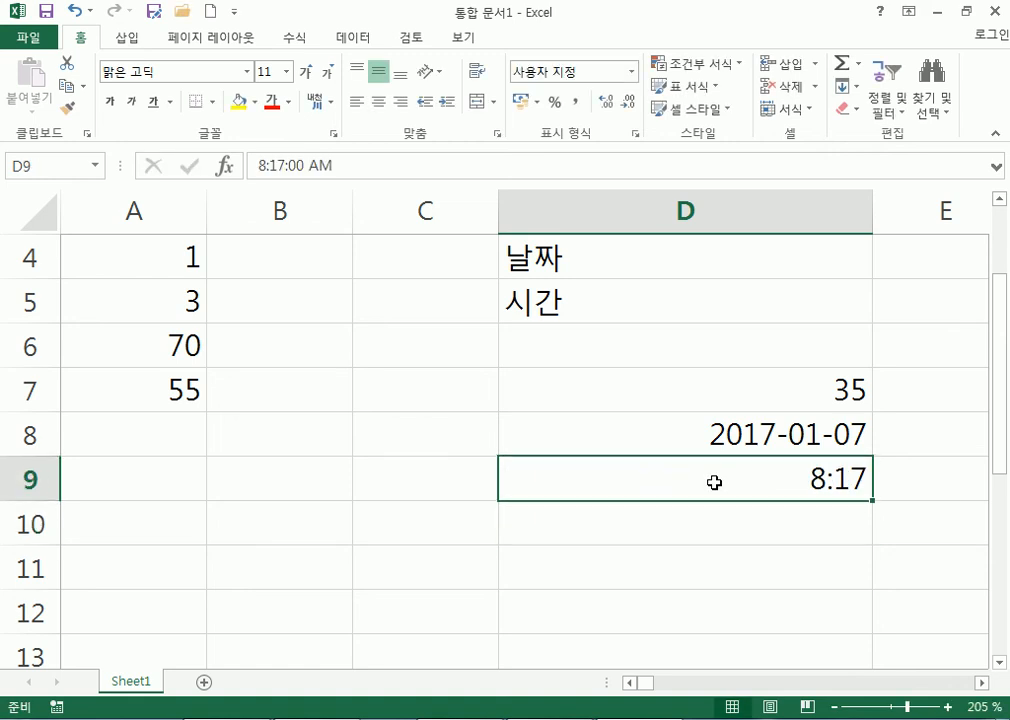
left_click(726, 431)
left_click(726, 476)
left_click(720, 430)
left_click(715, 385)
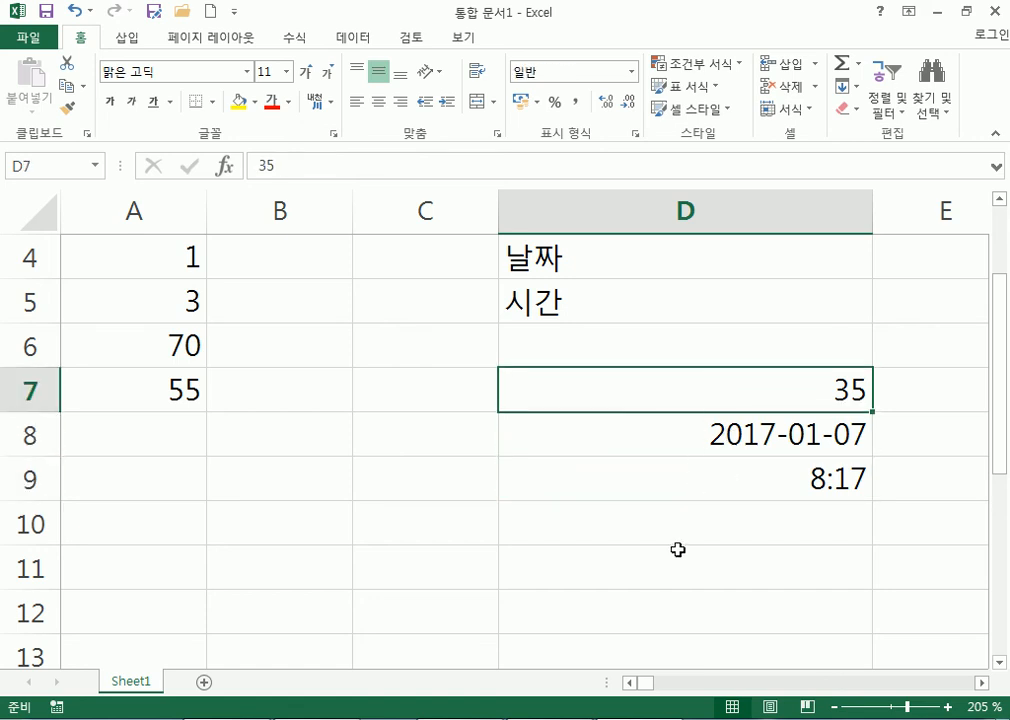
Review the column D labels and the number 35 in D7.
scroll(604, 331, "up", 1)
left_click_drag(586, 255, 582, 428)
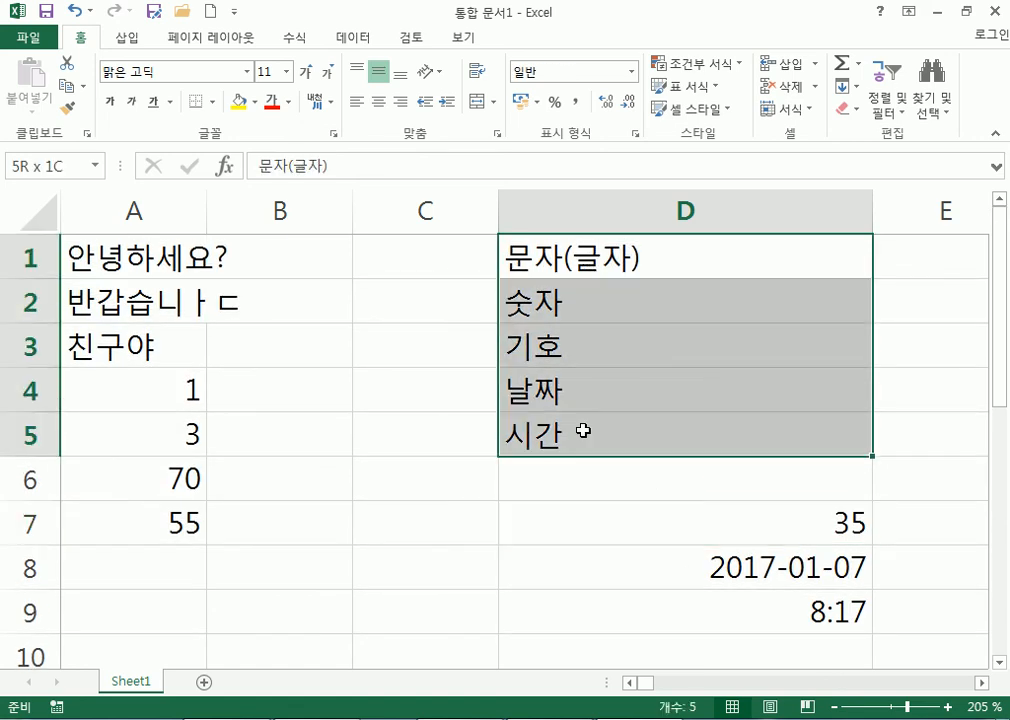
scroll(592, 434, "down", 1)
scroll(592, 434, "down", 2)
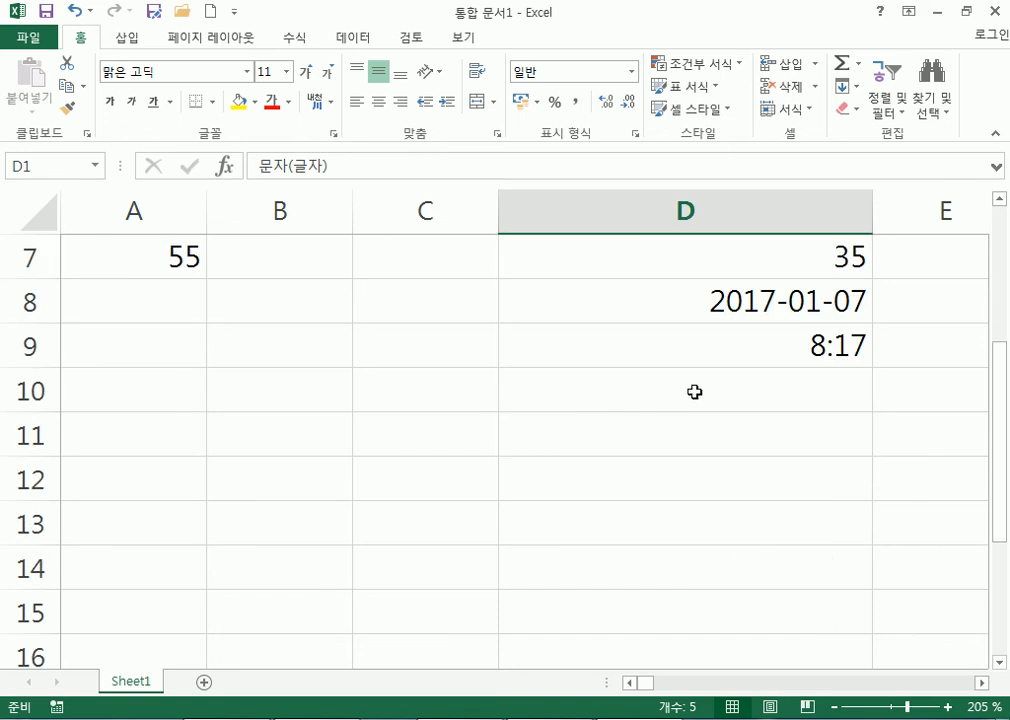
left_click(694, 262)
scroll(676, 420, "up", 1)
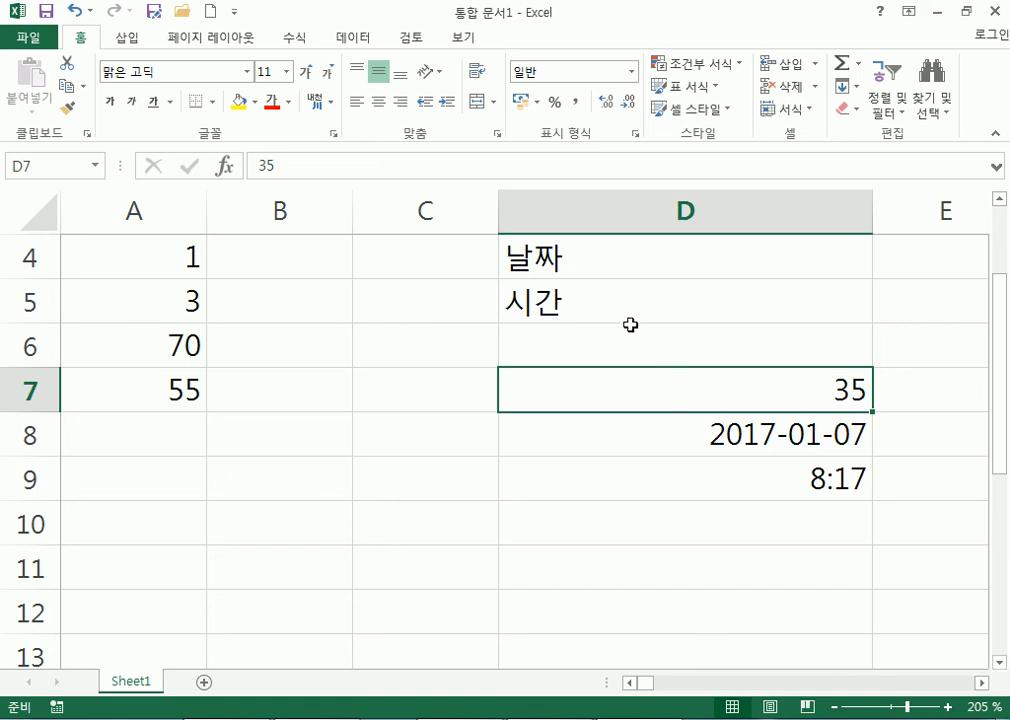
left_click(582, 258)
left_click(571, 306)
scroll(570, 312, "up", 1)
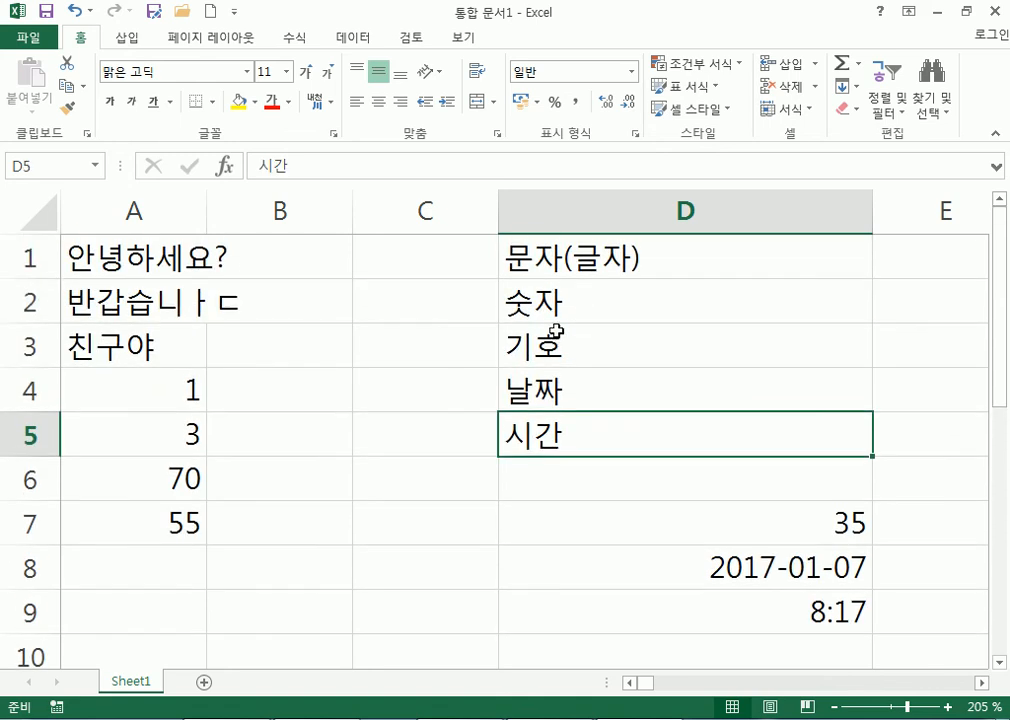
Review the text in A1:A3, numbers in A4:A7, and D7:D9 entries.
left_click(78, 250)
left_click(80, 300)
left_click(95, 358)
left_click_drag(95, 258, 108, 347)
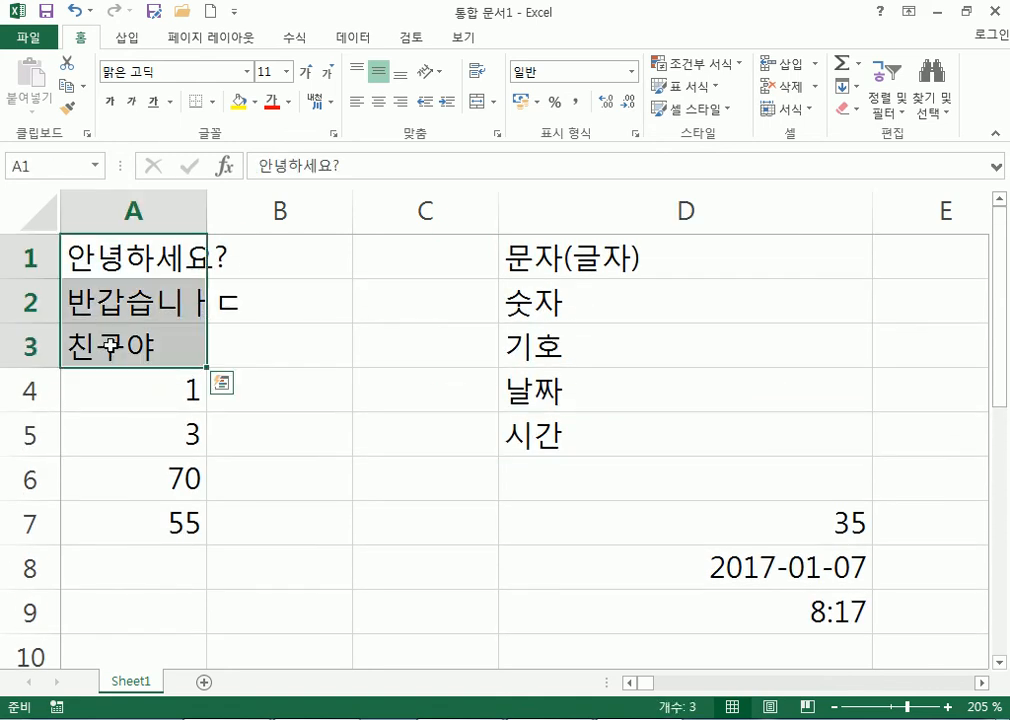
left_click_drag(138, 399, 146, 521)
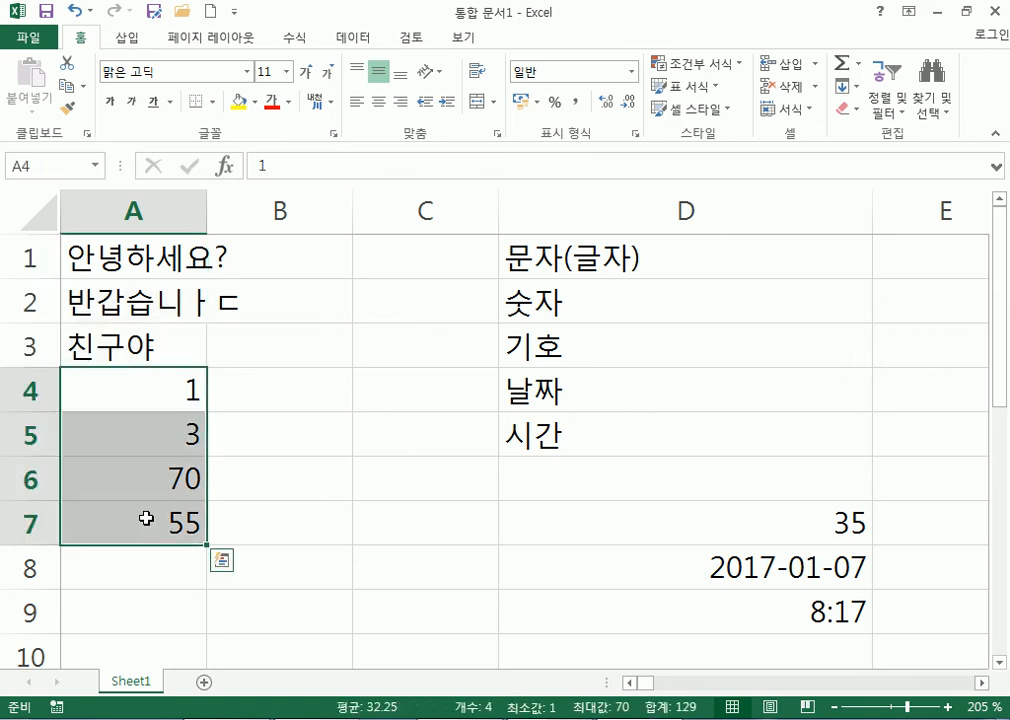
left_click(738, 565)
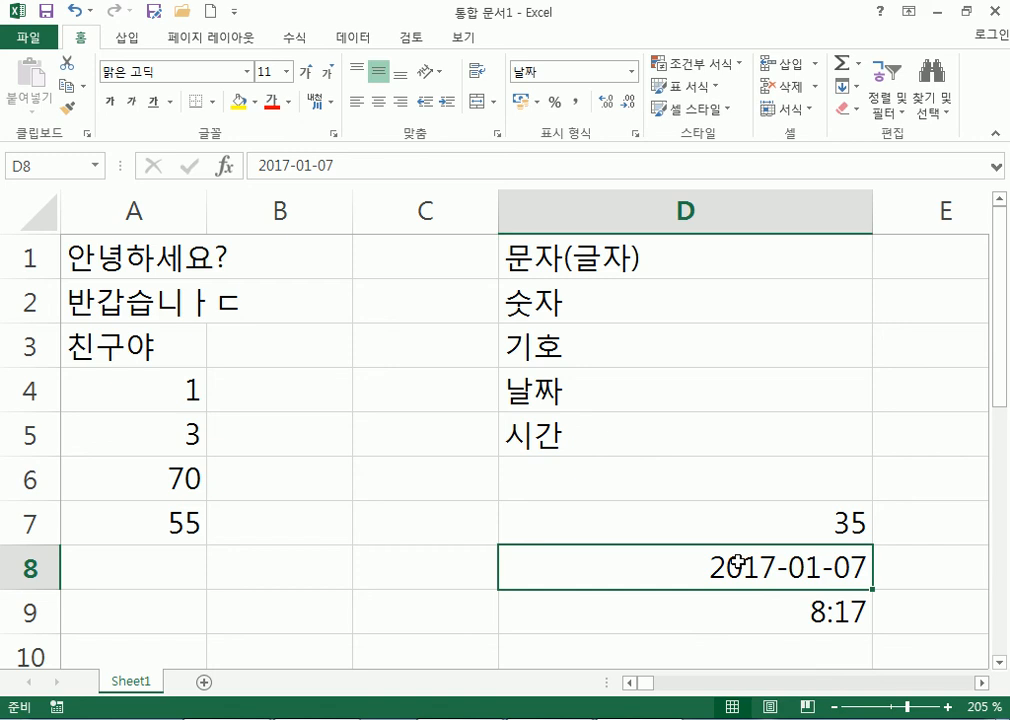
scroll(737, 563, "down", 1)
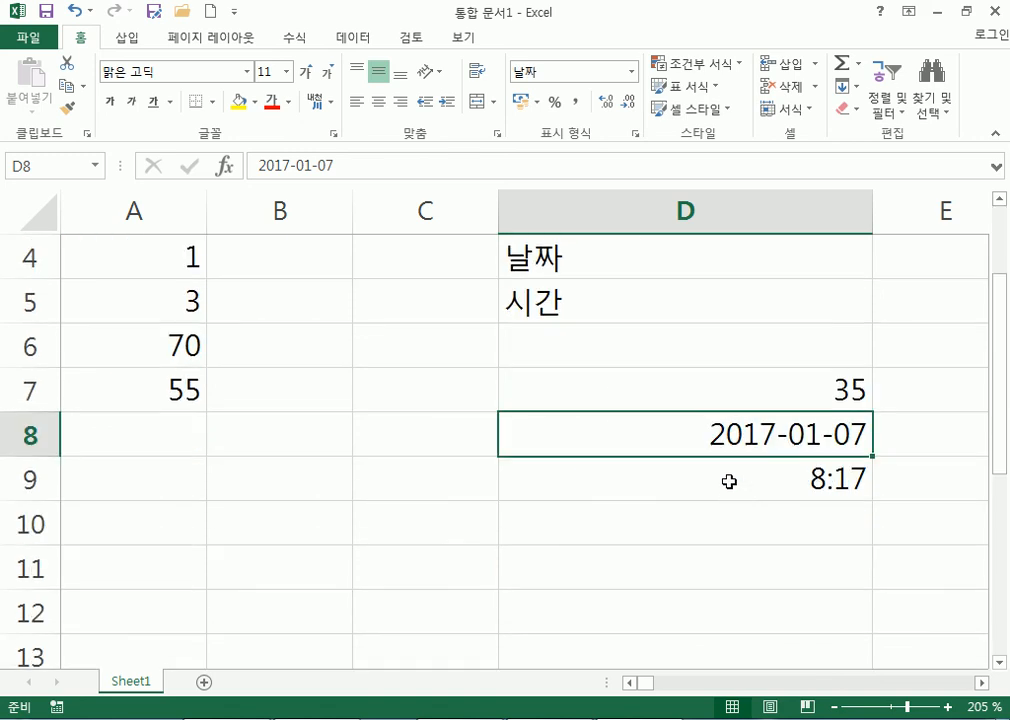
left_click(729, 479)
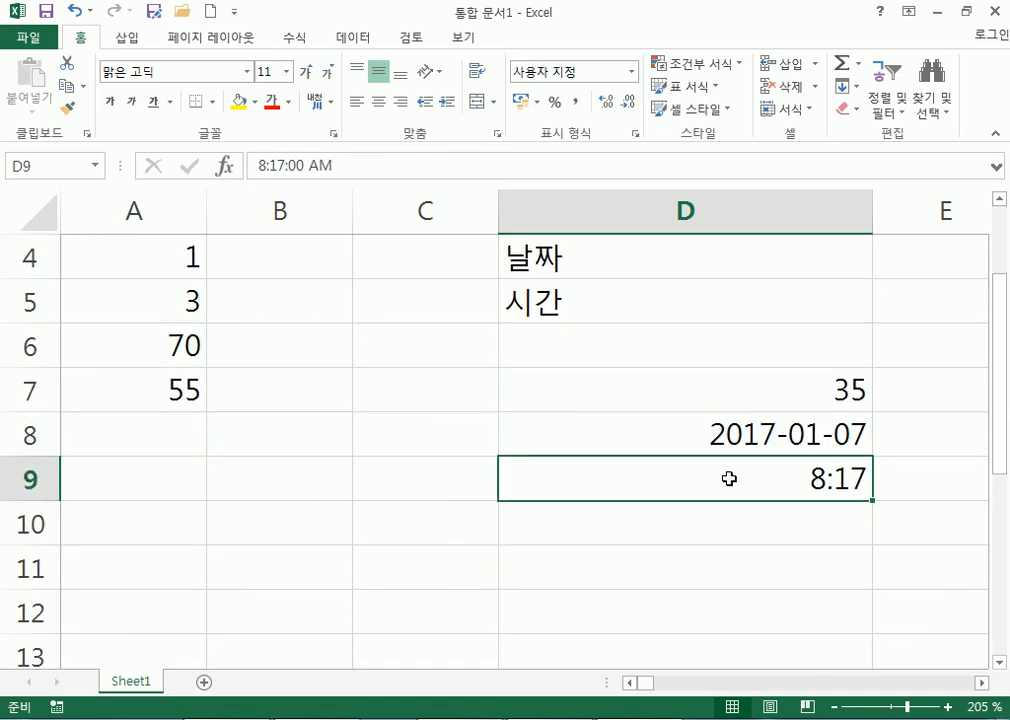
left_click(710, 386)
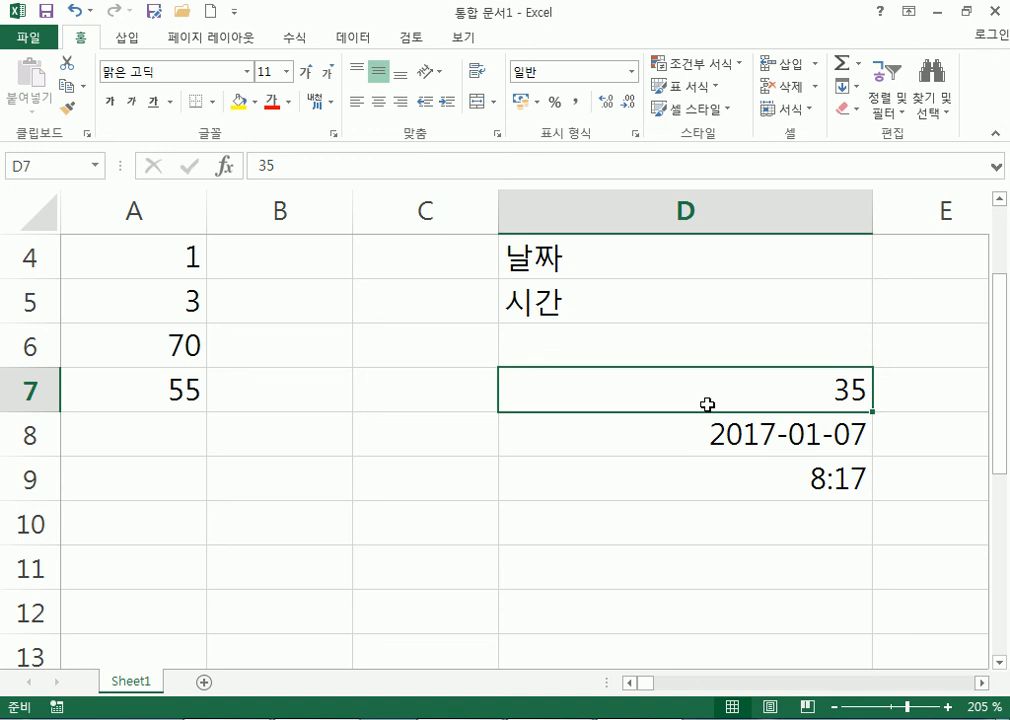
scroll(600, 295, "up", 1)
Append 텍스트 to the D1 label so it reads 문자(글자) 텍스트, then select D6.
left_click(610, 274)
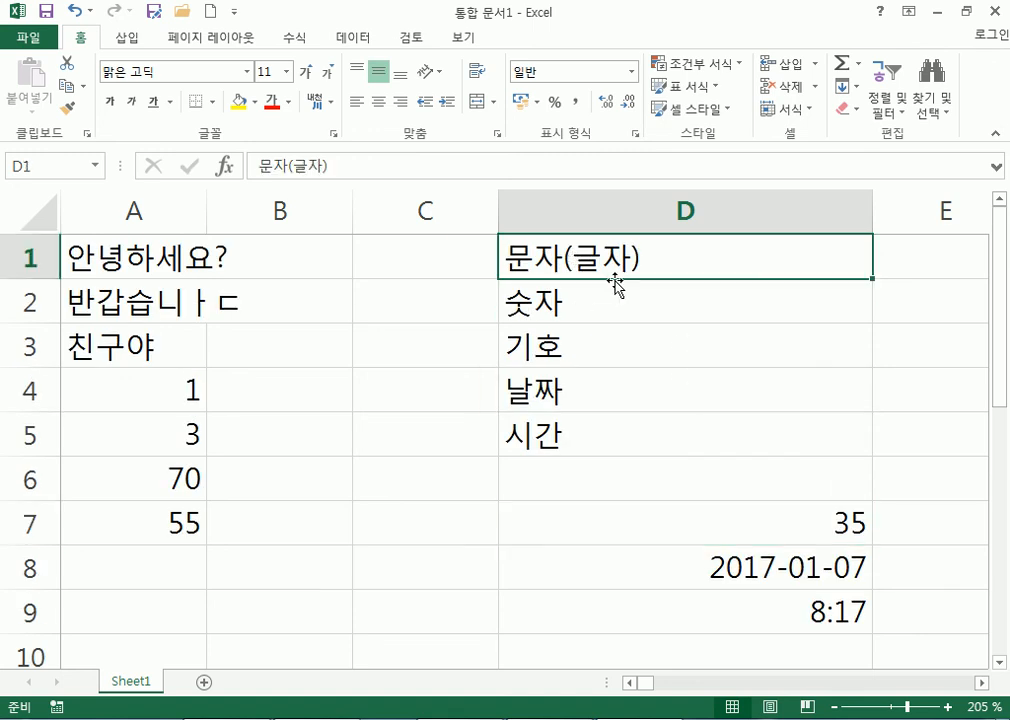
double_click(700, 261)
type("텍스트")
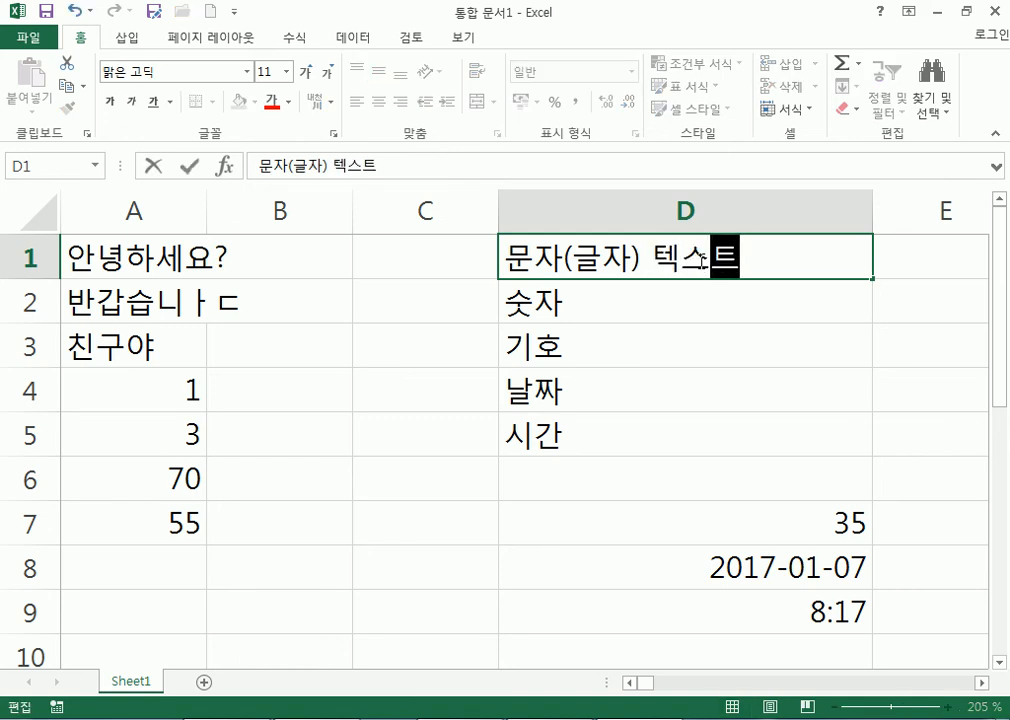
key("Return")
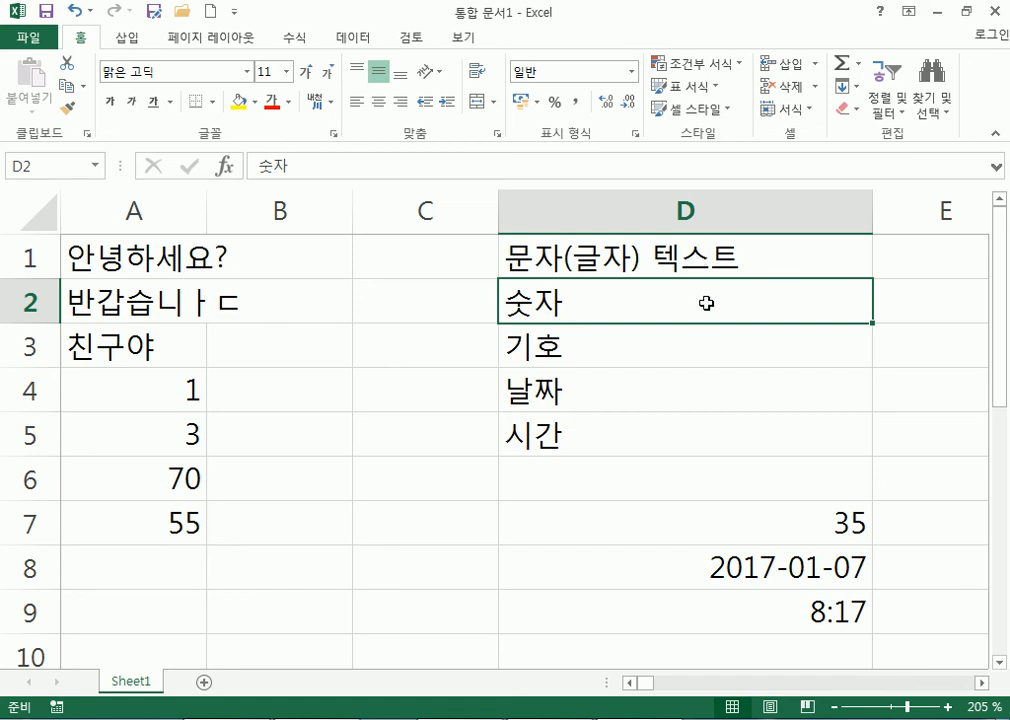
left_click(649, 345)
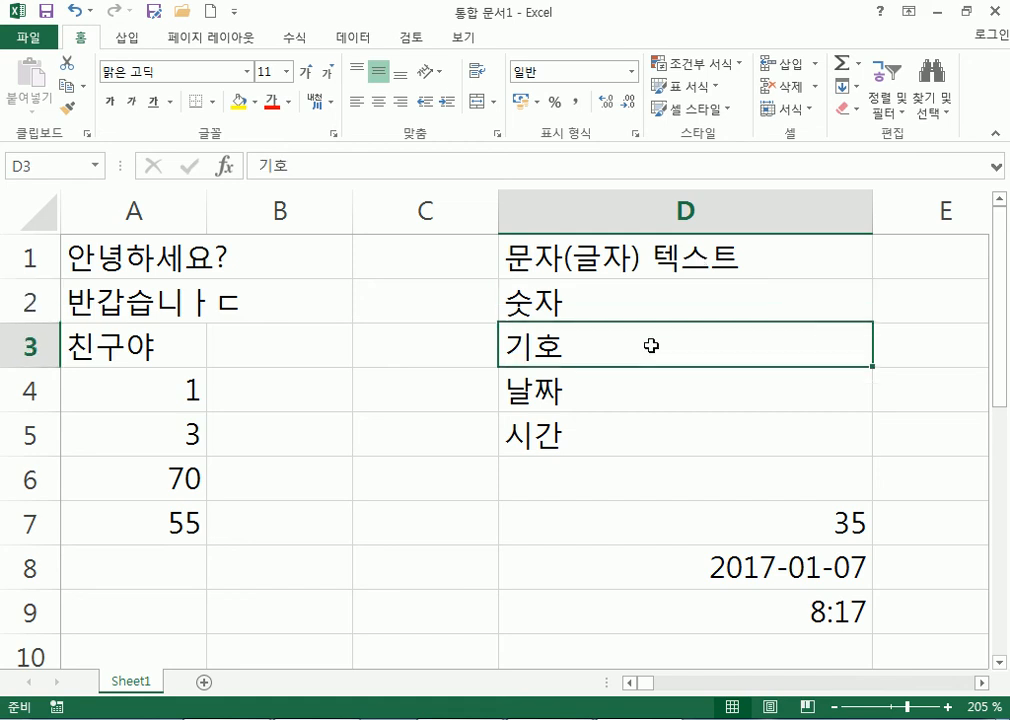
left_click(534, 476)
Open the Symbol dialog from the Insert tab's Symbols group.
left_click(128, 38)
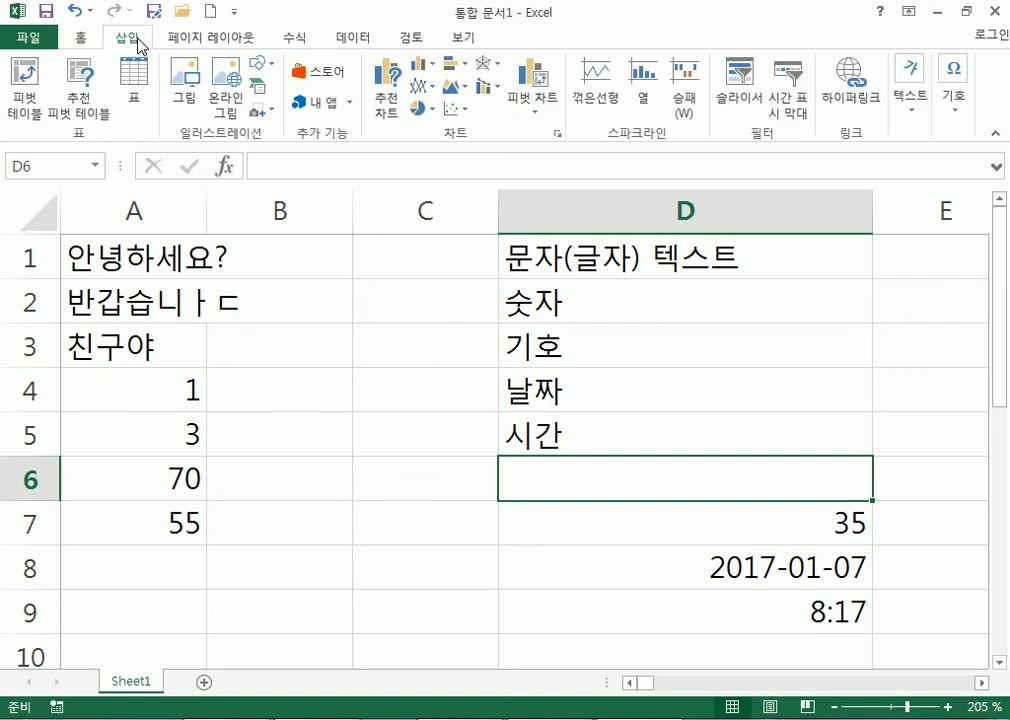
left_click(958, 115)
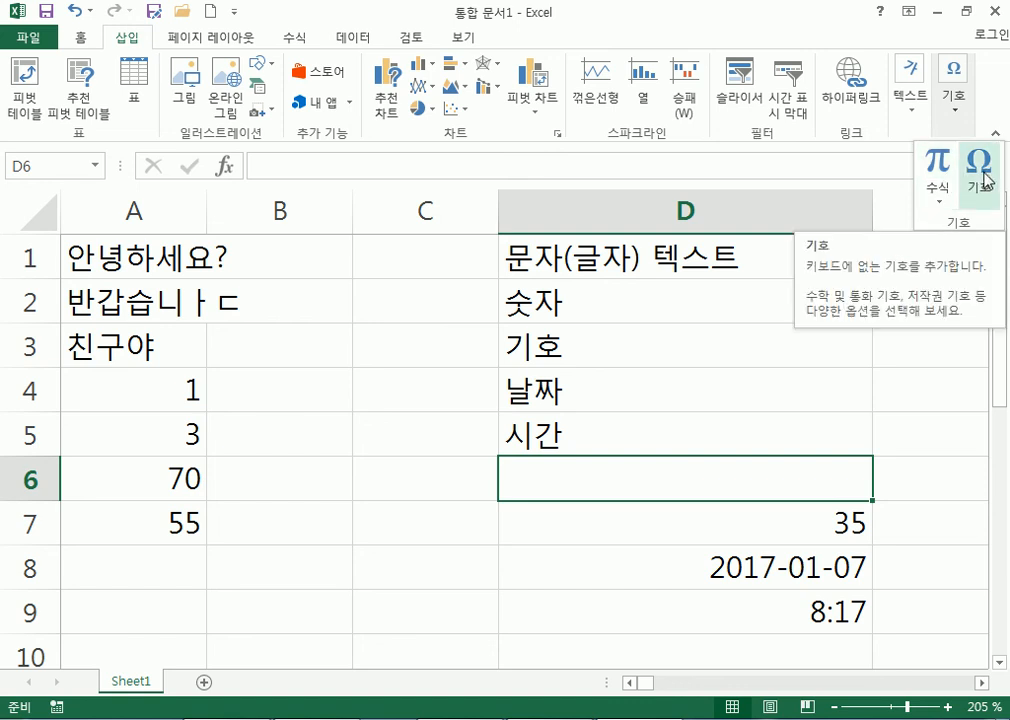
left_click(985, 176)
left_click_drag(609, 216, 368, 39)
left_click(503, 140)
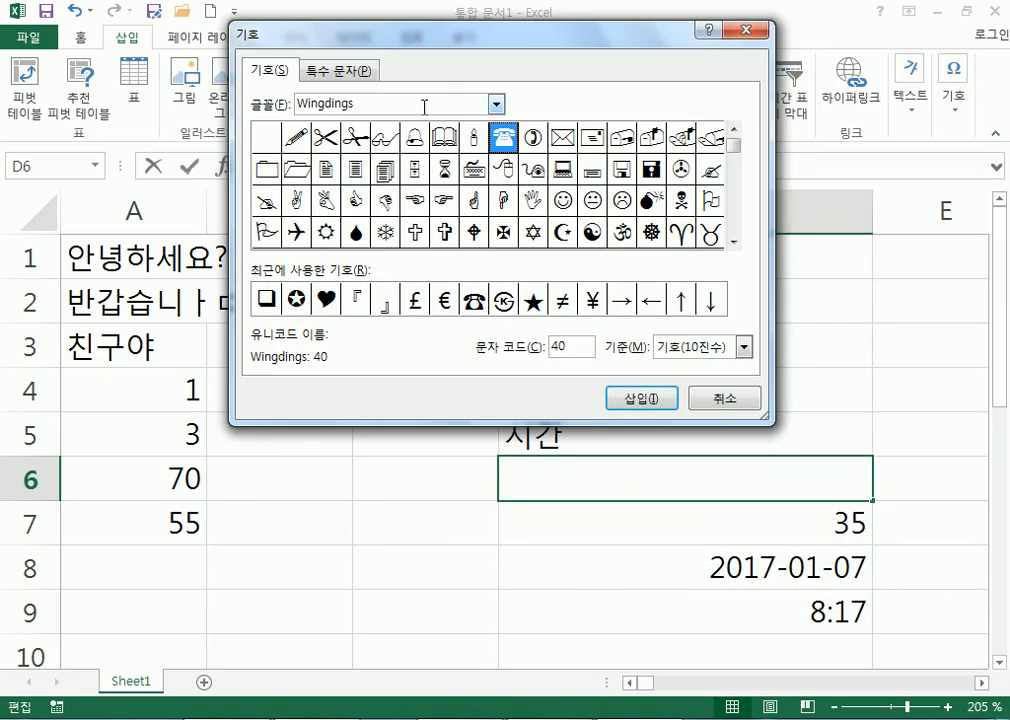
left_click(352, 70)
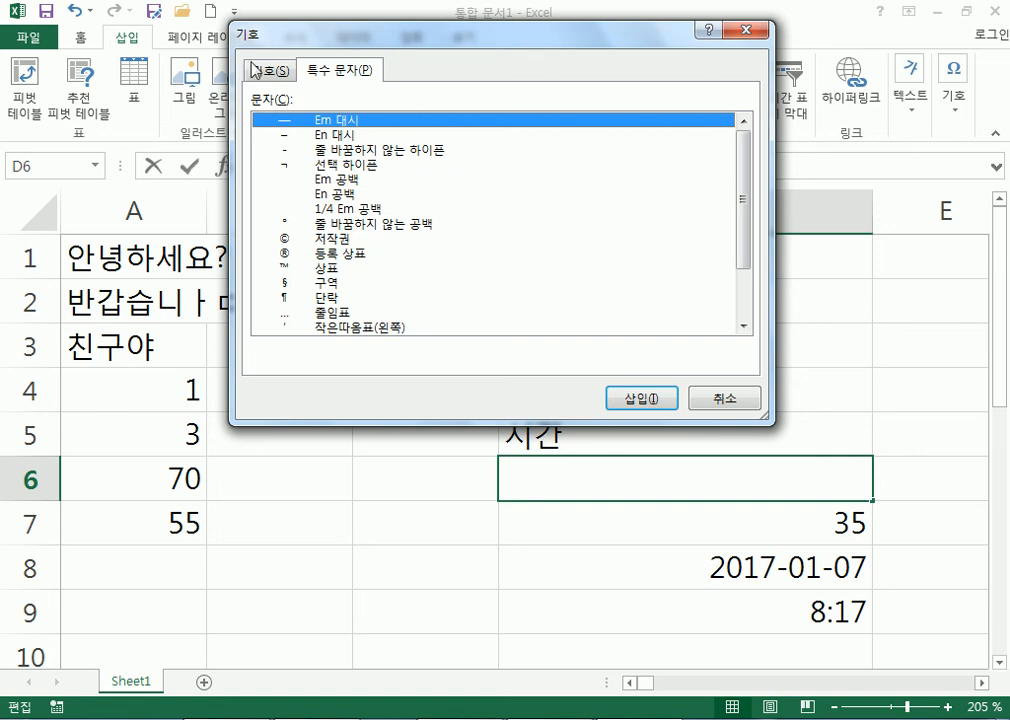
left_click(268, 71)
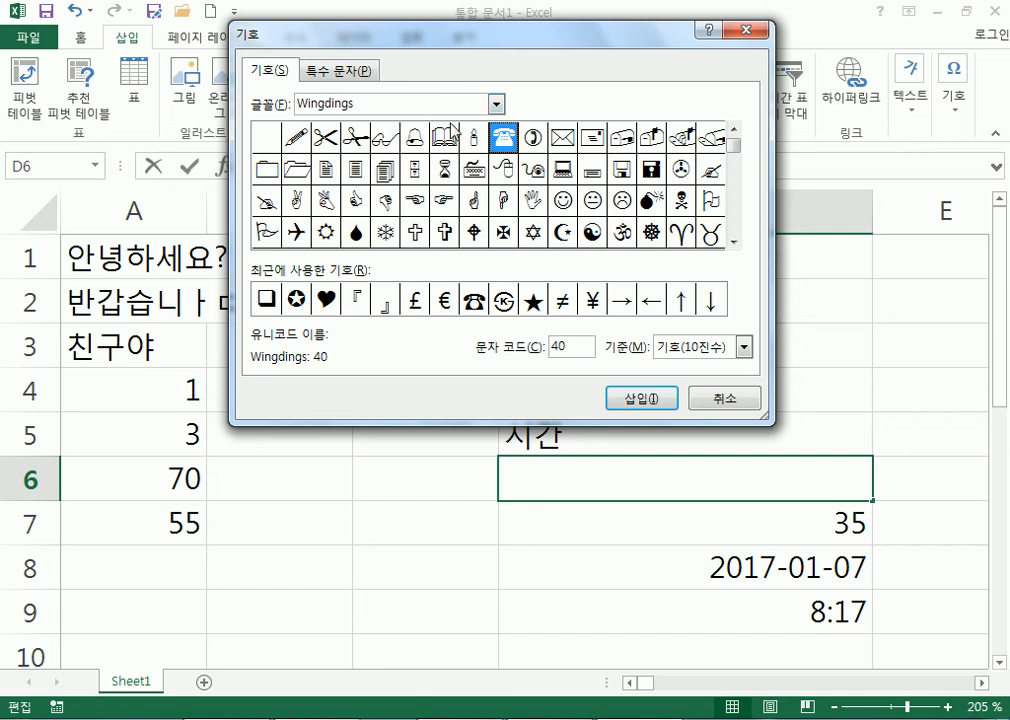
Insert the Korean Standard Symbol ㉿ (327F) from recently used symbols into D6.
left_click(476, 302)
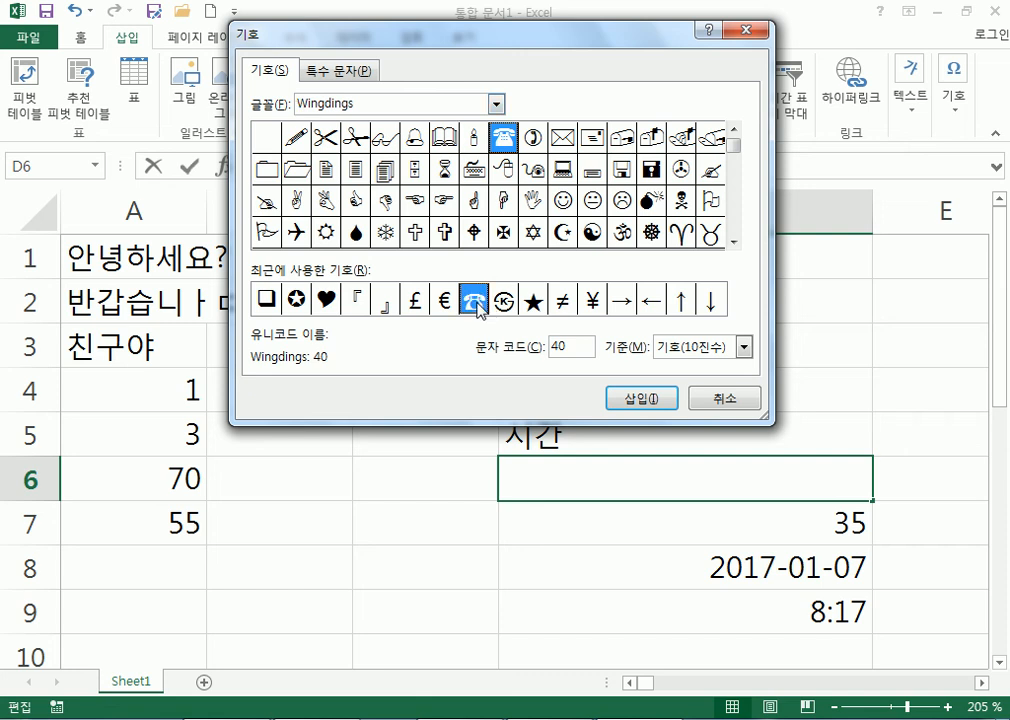
left_click(537, 302)
left_click(506, 305)
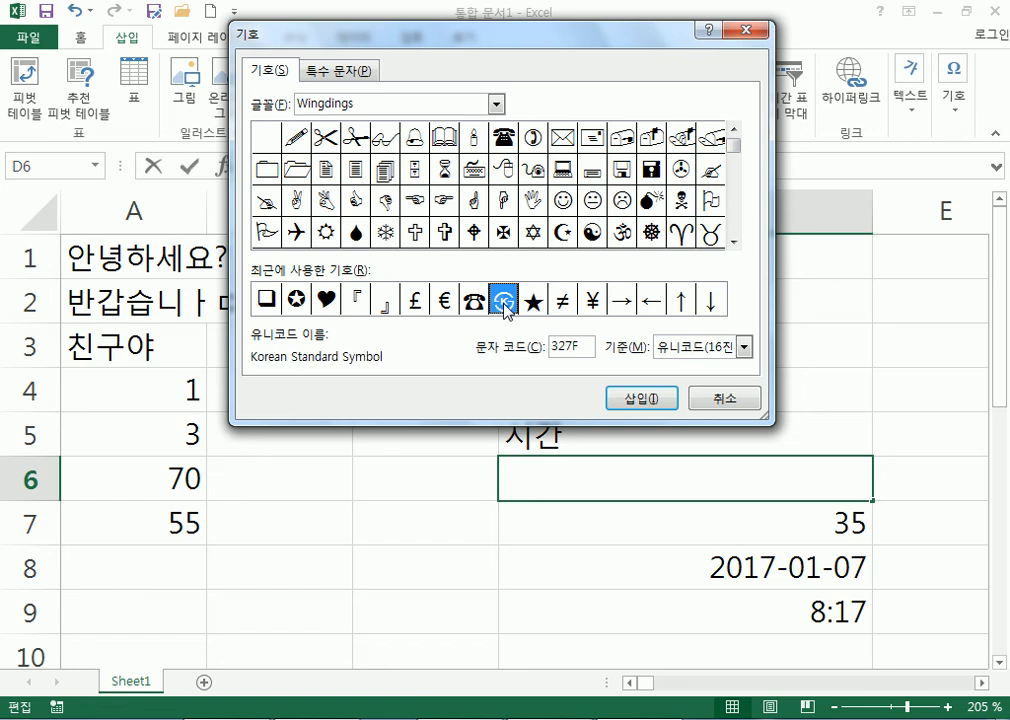
left_click(645, 400)
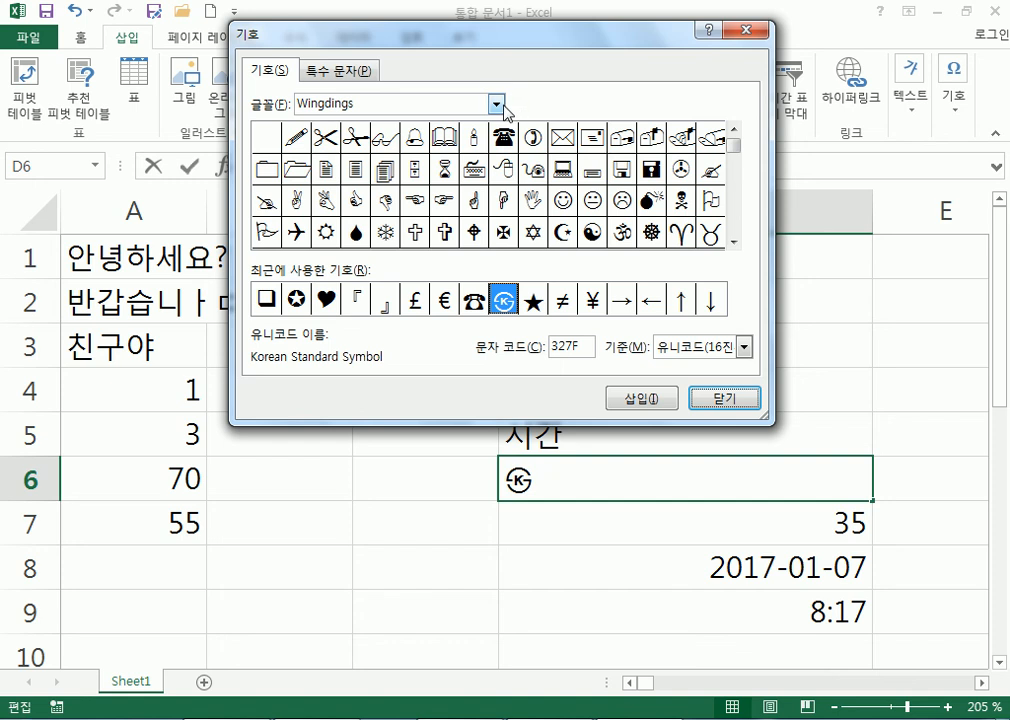
left_click(496, 105)
left_click_drag(498, 192, 496, 150)
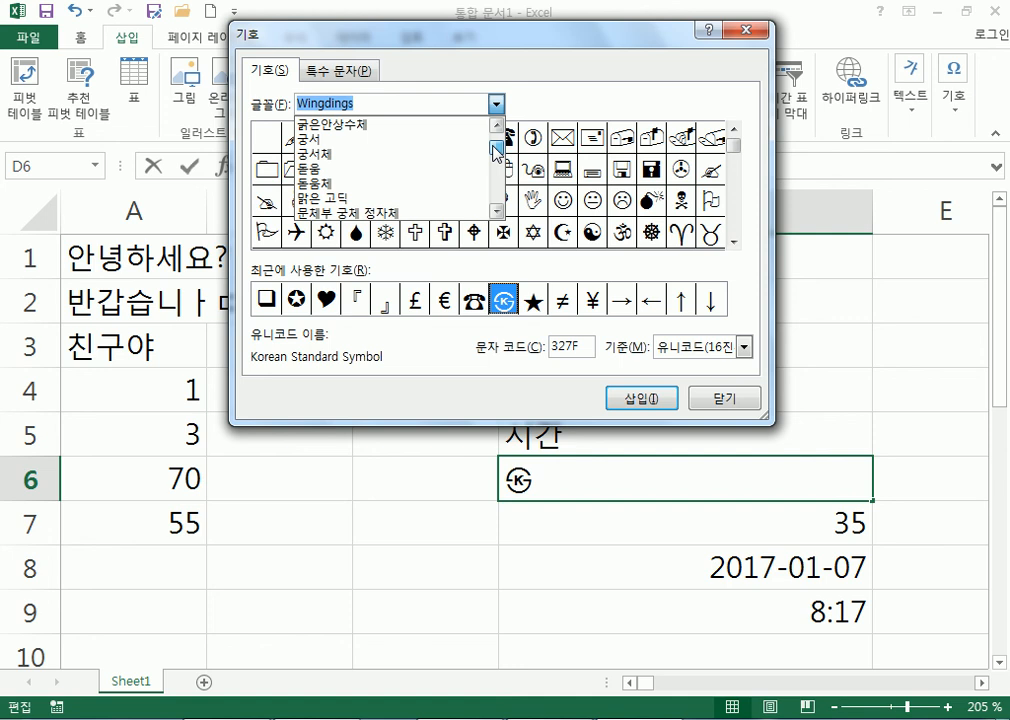
Switch the symbol font to 궁서체 and browse to its Hangul jamo set.
left_click(338, 158)
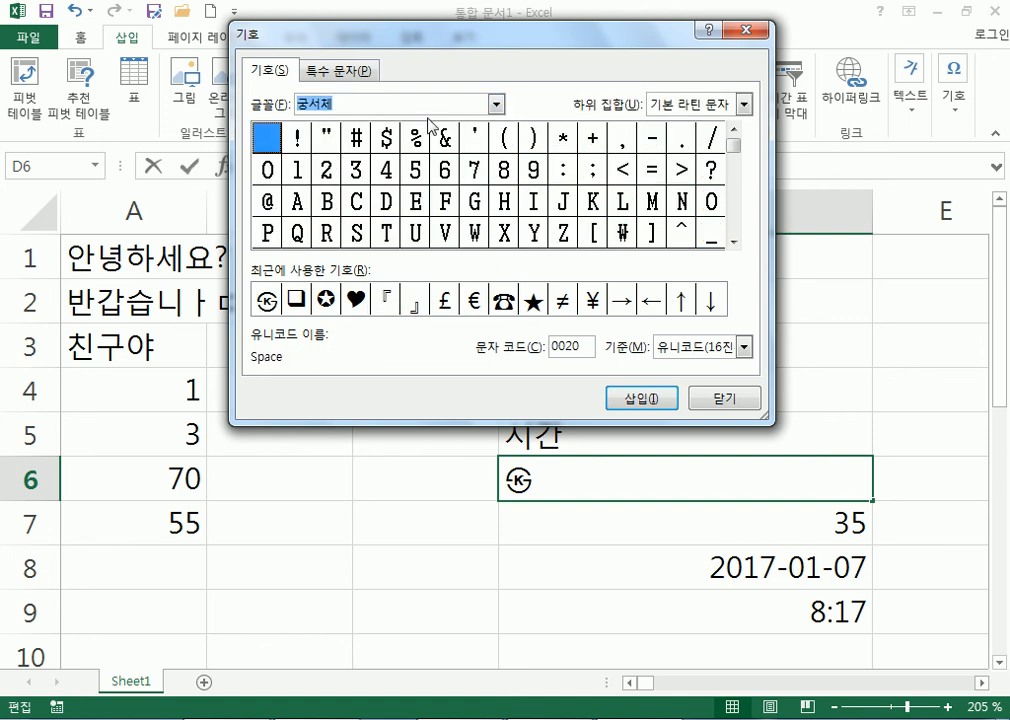
left_click(356, 145)
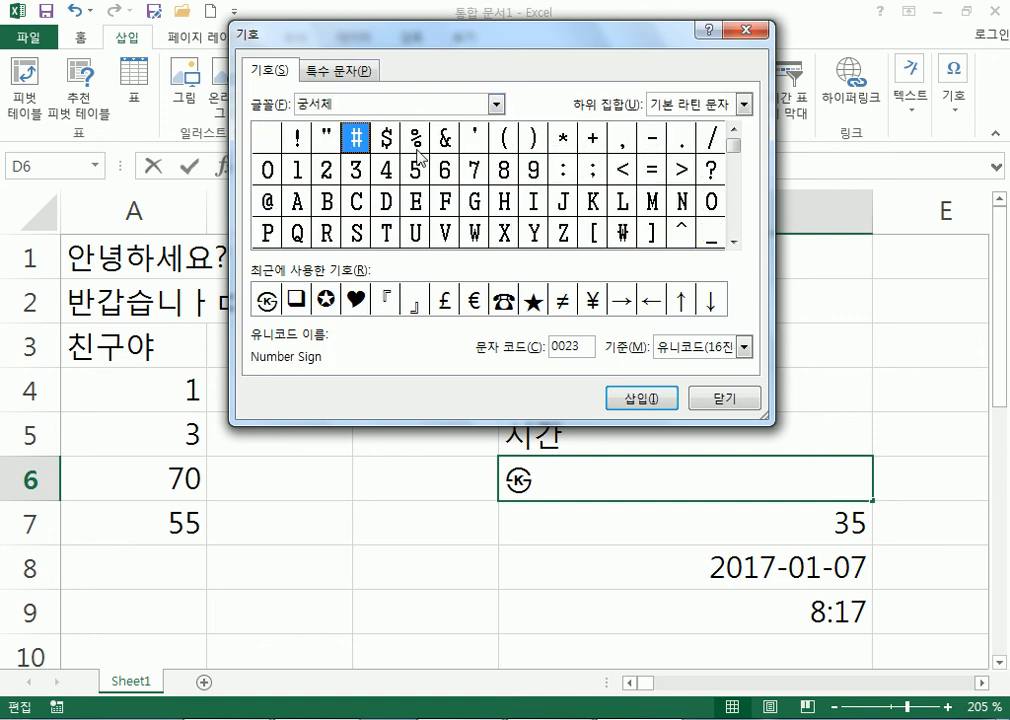
left_click(590, 149)
left_click(541, 196)
left_click(628, 234)
left_click(735, 241)
left_click_drag(736, 242, 736, 243)
left_click(738, 242)
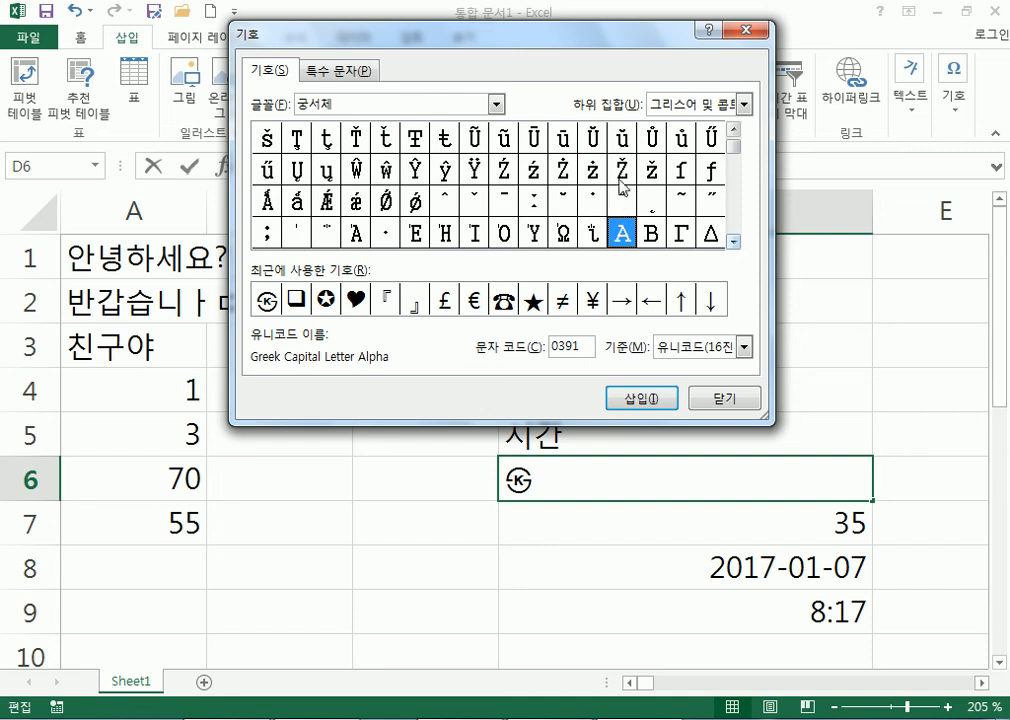
left_click(620, 172)
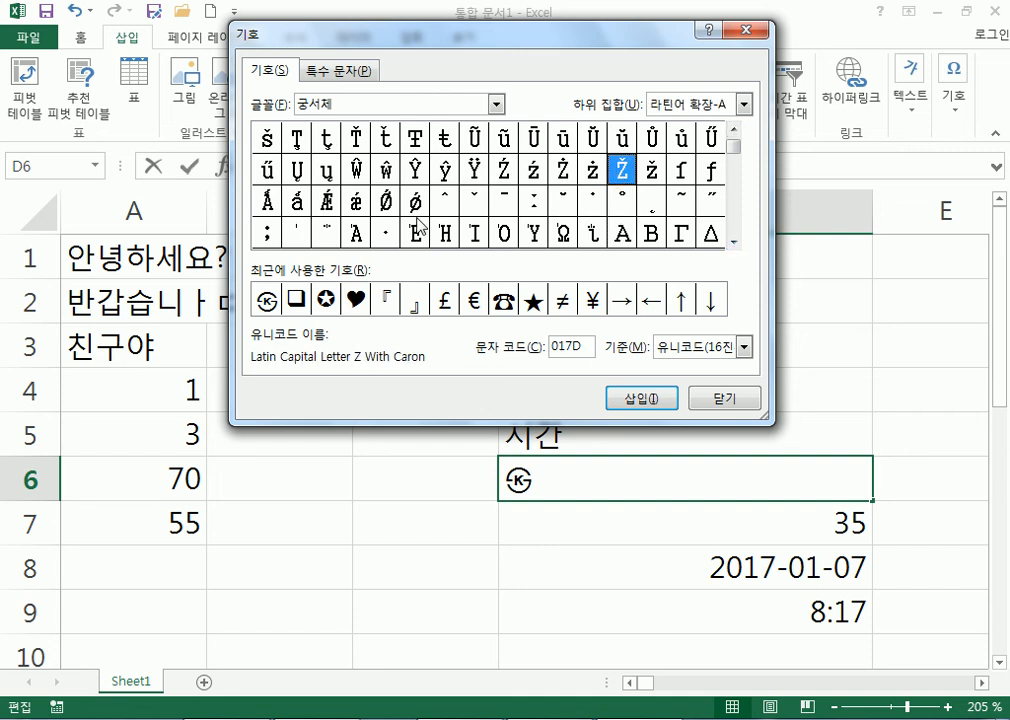
left_click(386, 202)
left_click(736, 242)
left_click(736, 242)
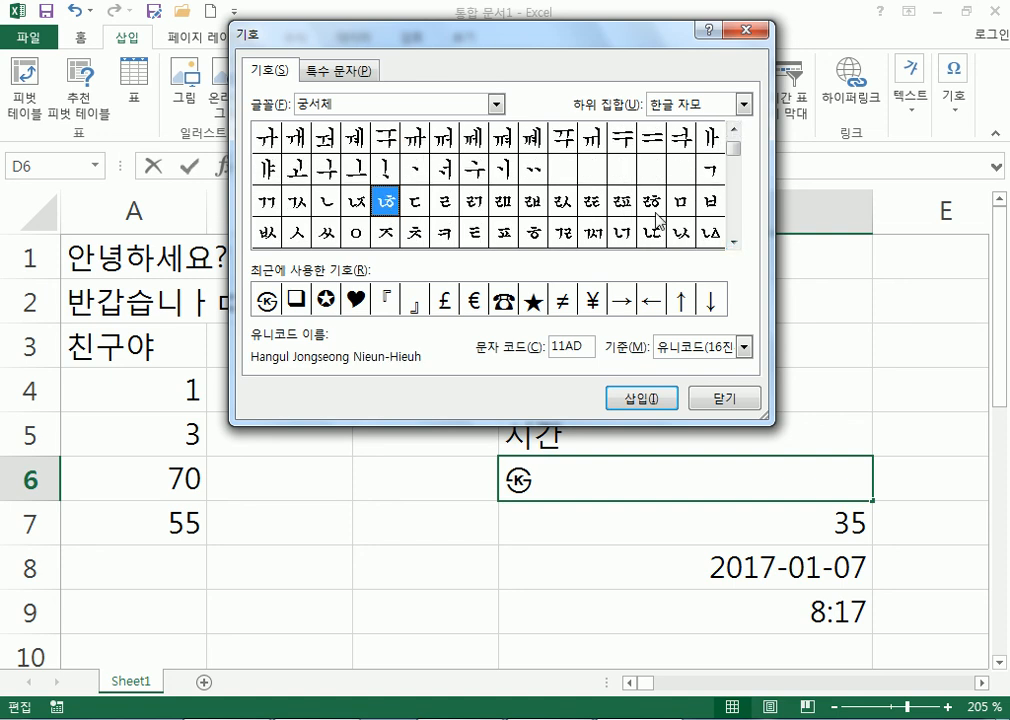
left_click(736, 131)
left_click(736, 131)
Insert the old Hangul jamo ᆅ (1185) into D6 after ㉿.
left_click(623, 172)
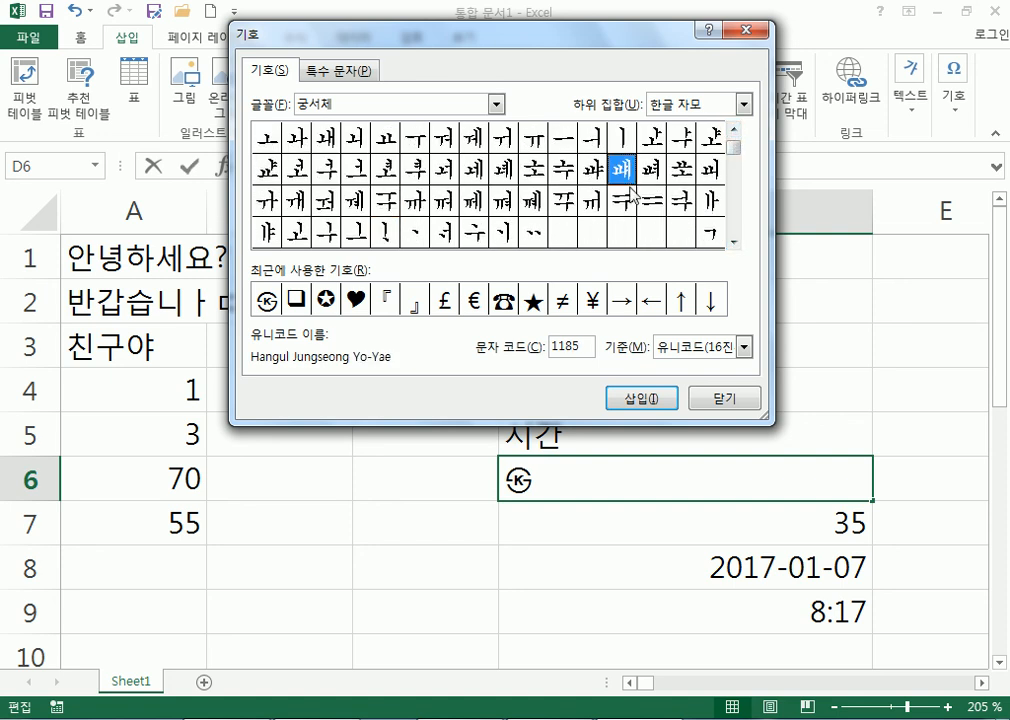
left_click(623, 406)
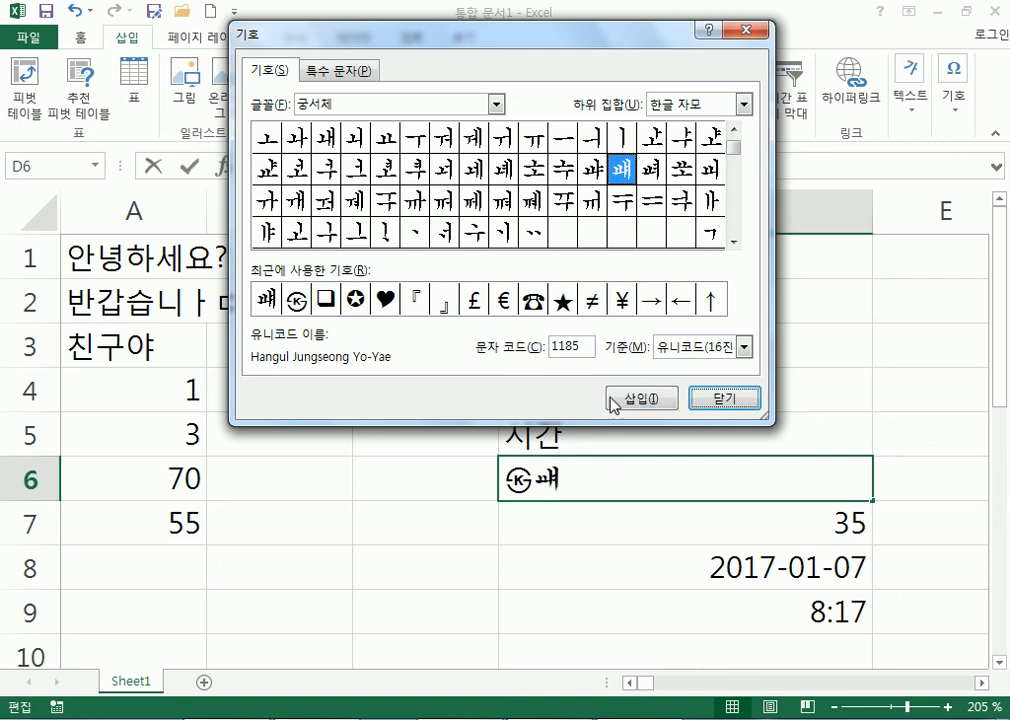
left_click(736, 131)
left_click(736, 131)
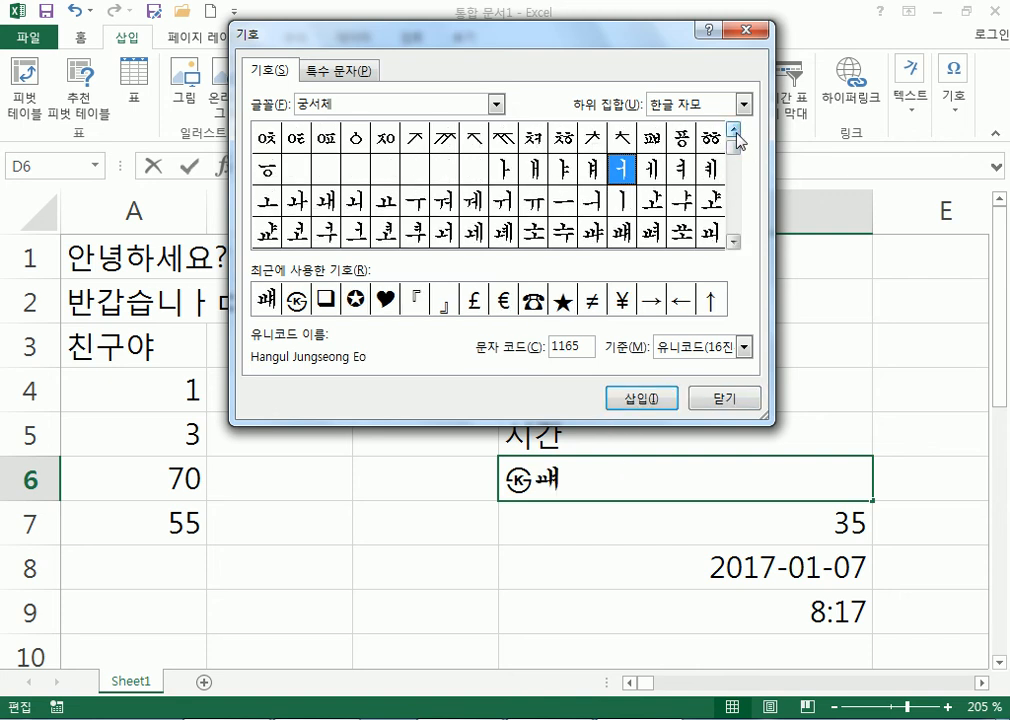
Preview the vowel jamo ᅡ, ᅣ, ᅥ, ᅴ, ᅶ, ᅷ, ᆆ and ᆇ in the Symbol dialog.
left_click(505, 170)
left_click(563, 170)
left_click(622, 178)
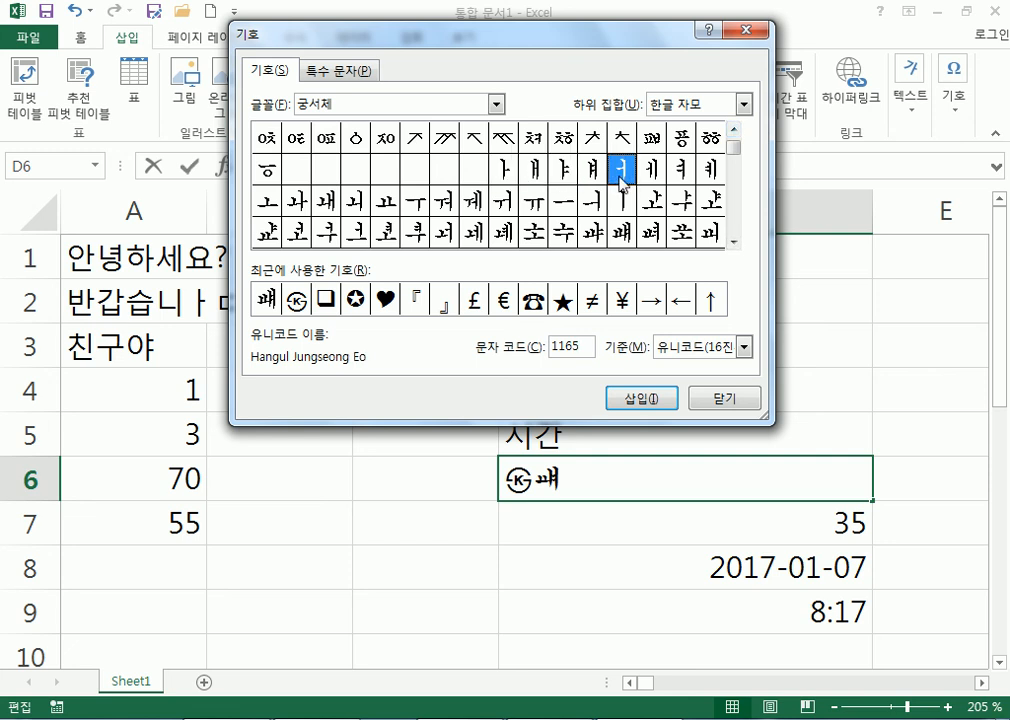
left_click(592, 204)
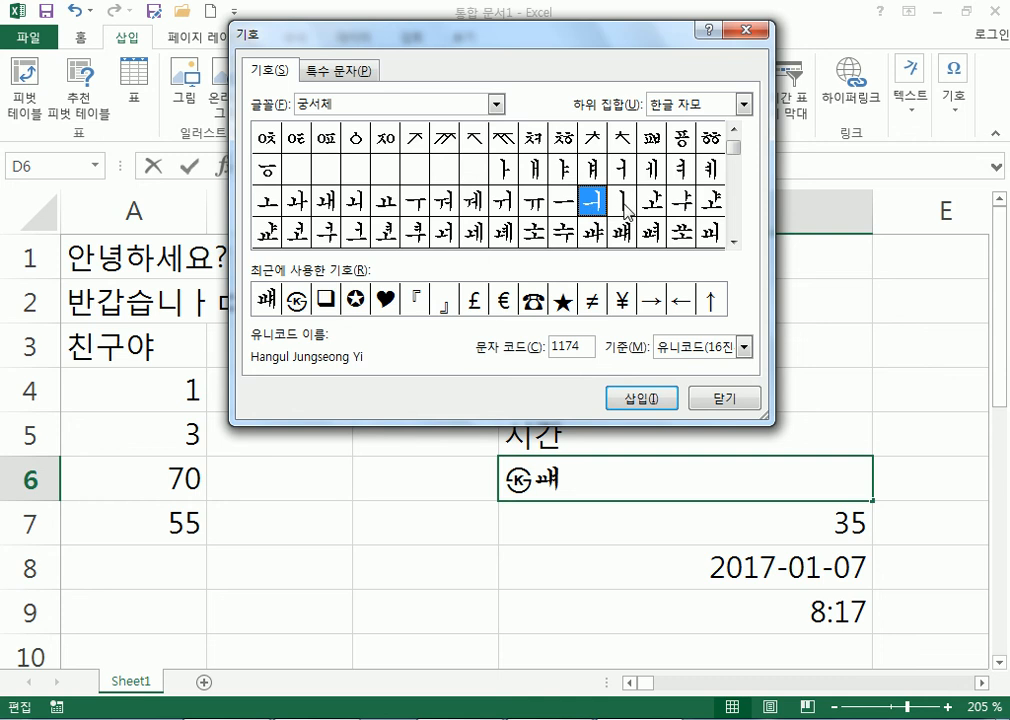
left_click(655, 206)
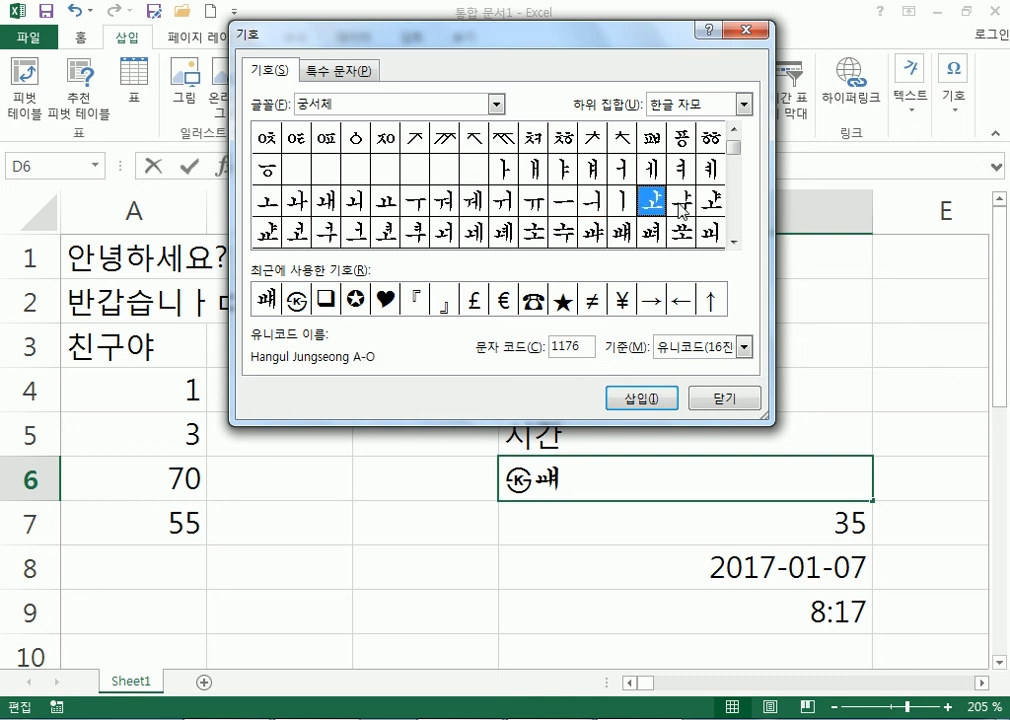
left_click(680, 206)
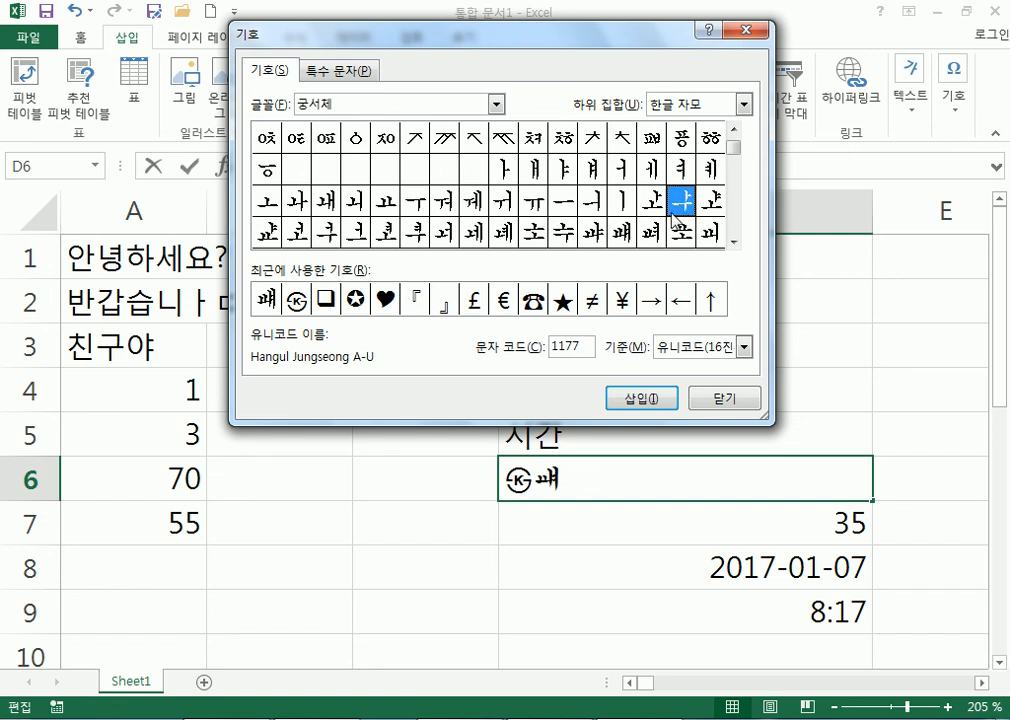
left_click(653, 234)
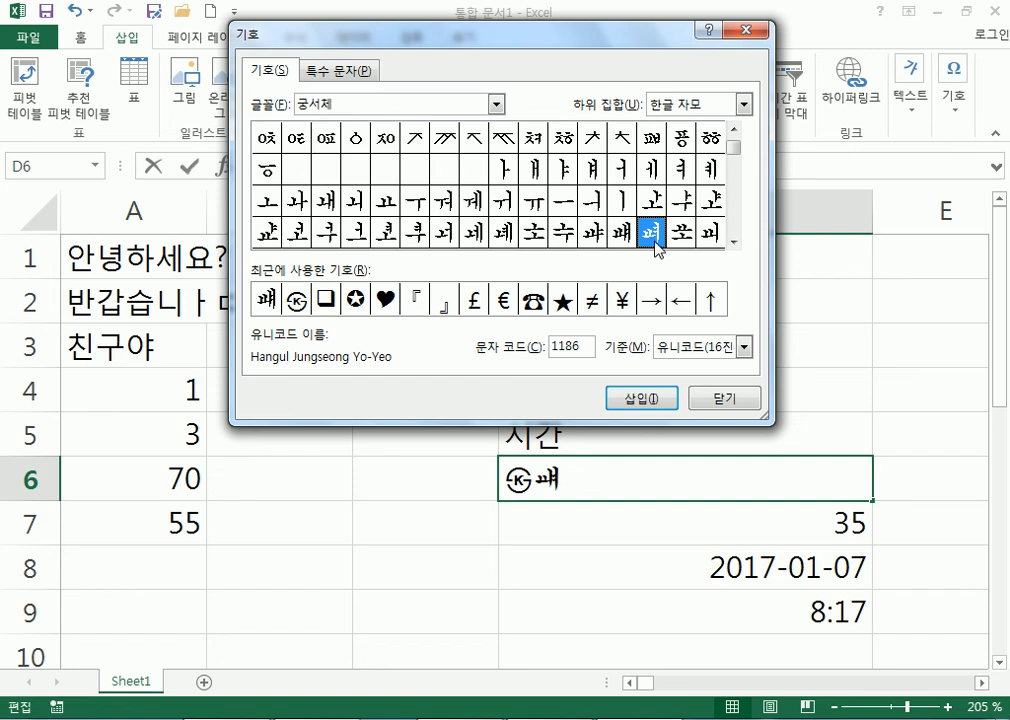
left_click(683, 234)
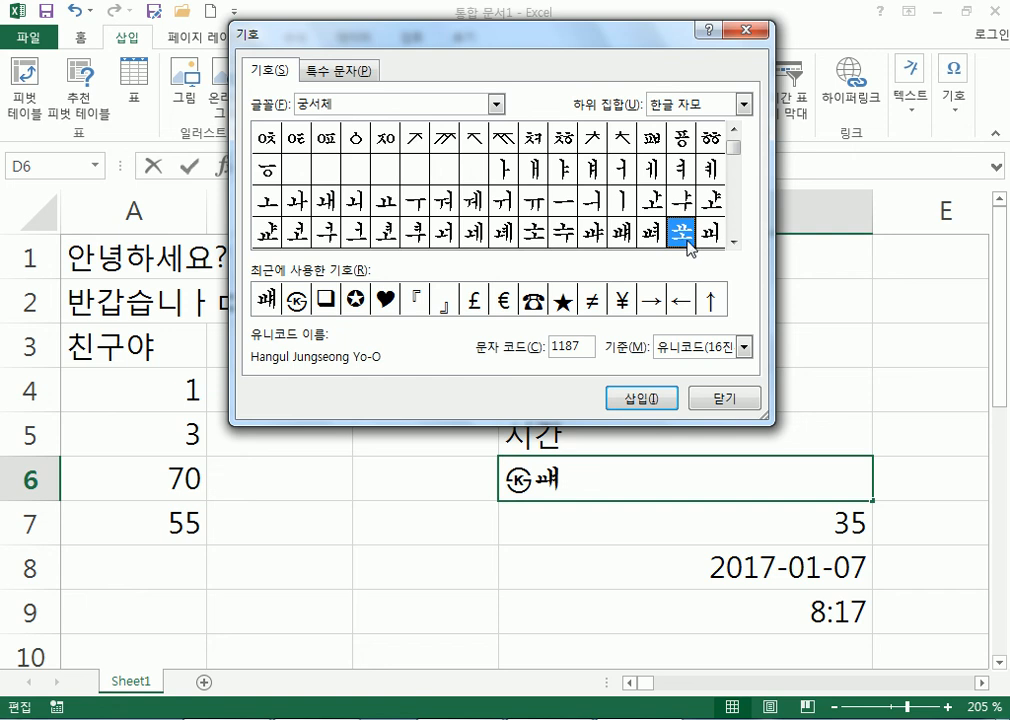
left_click(708, 236)
Scroll through the jamo grid, previewing the ᅲ and ᆞ vowel jamo.
left_click(731, 240)
left_click(733, 241)
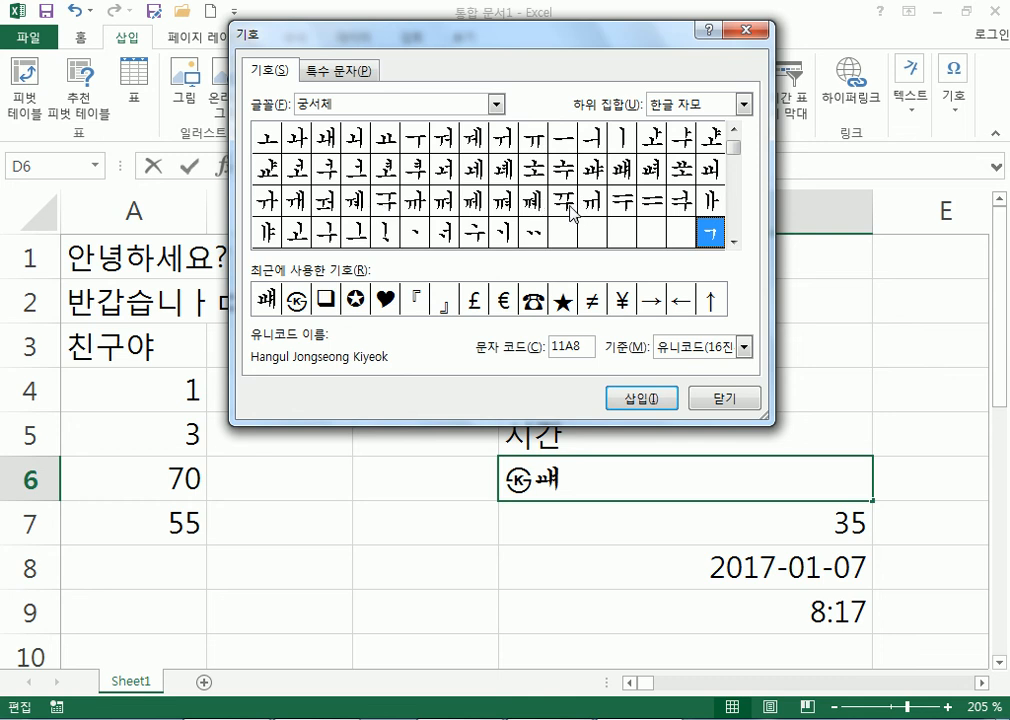
left_click(570, 205)
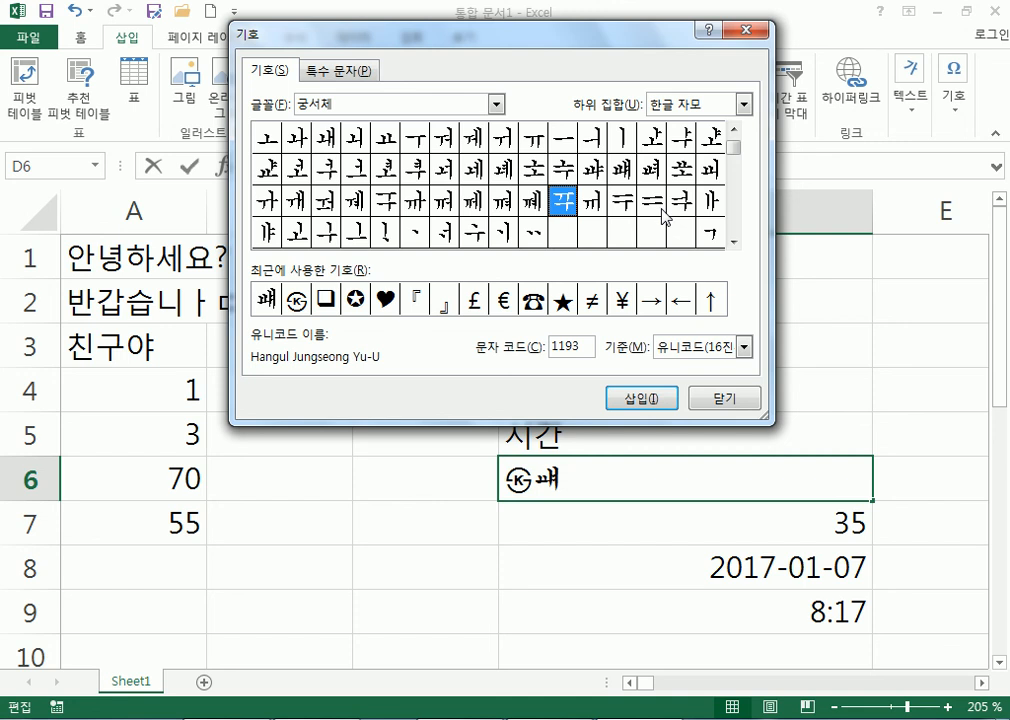
left_click(415, 232)
left_click(734, 241)
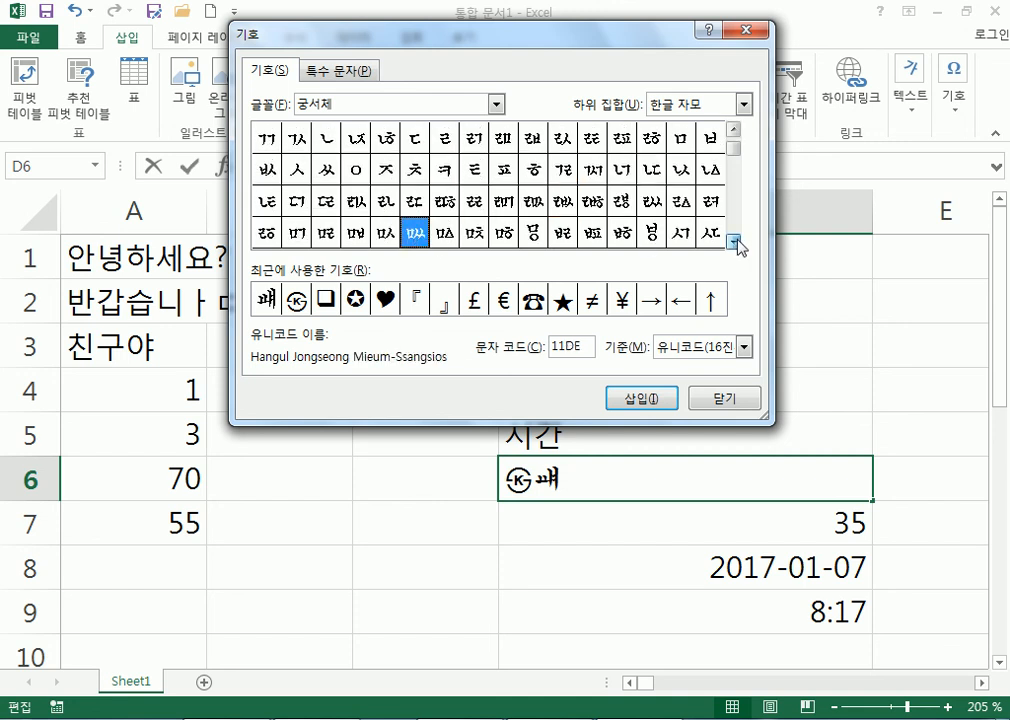
left_click(734, 132)
left_click(734, 132)
left_click(734, 132)
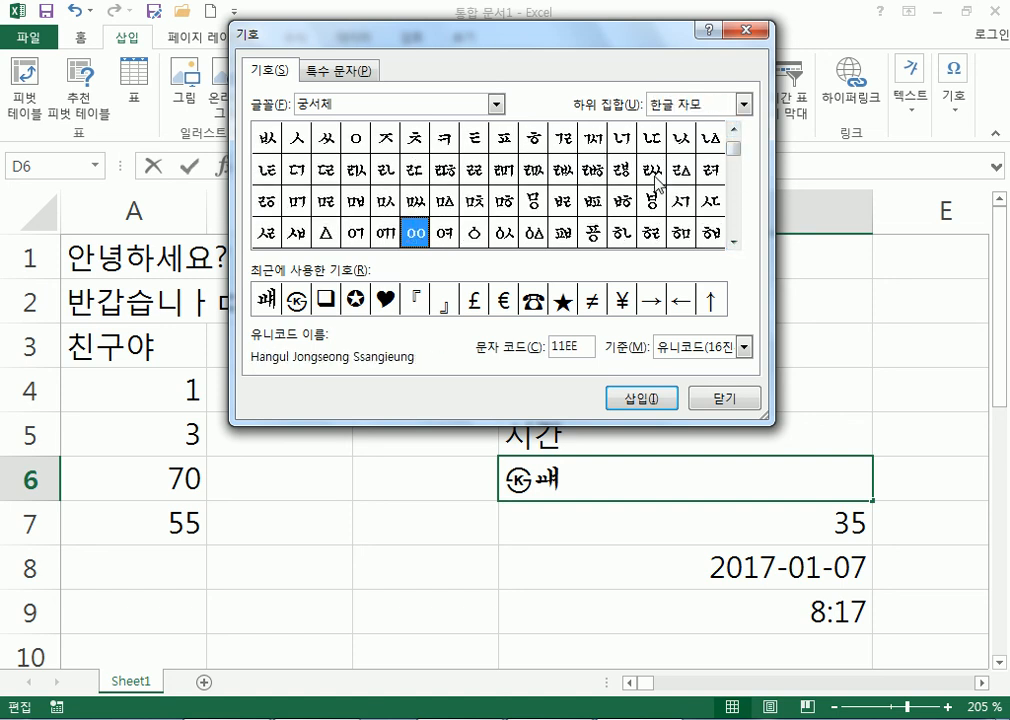
Insert the Rieul-Pieup-Sios final jamo into D6 after comparing nearby Rieul jamo.
left_click(652, 171)
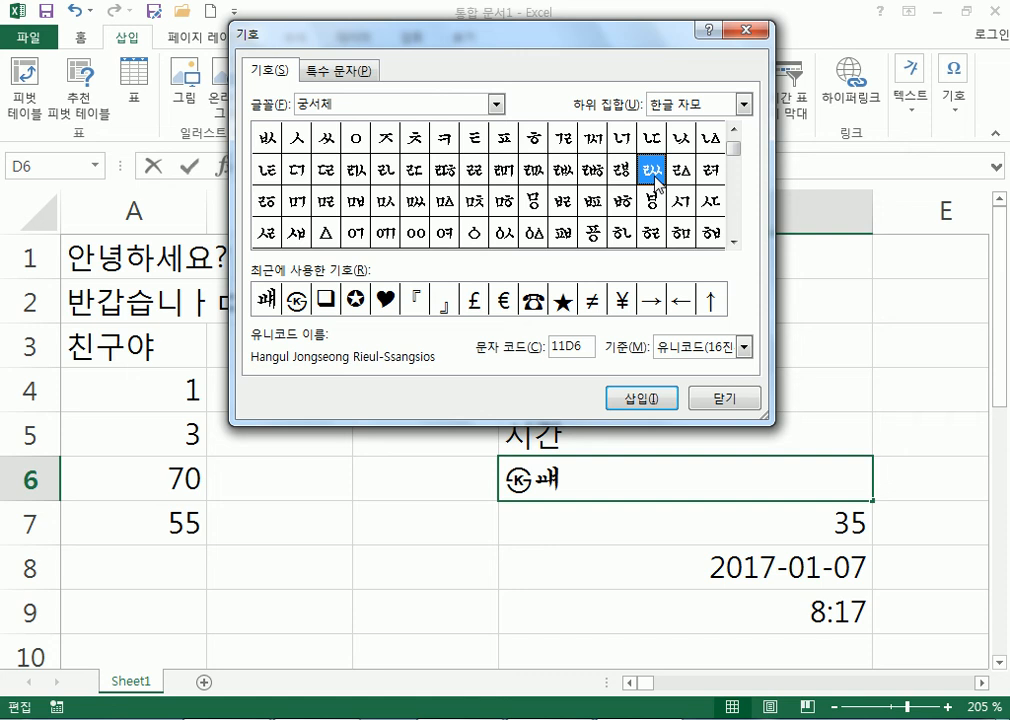
left_click(534, 174)
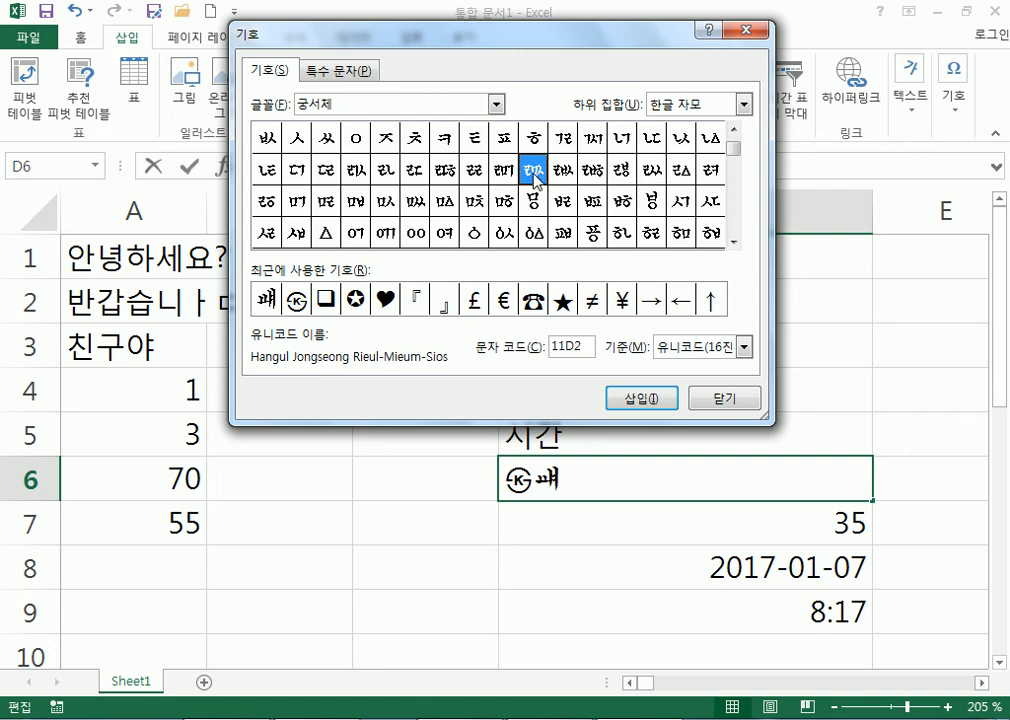
left_click(562, 175)
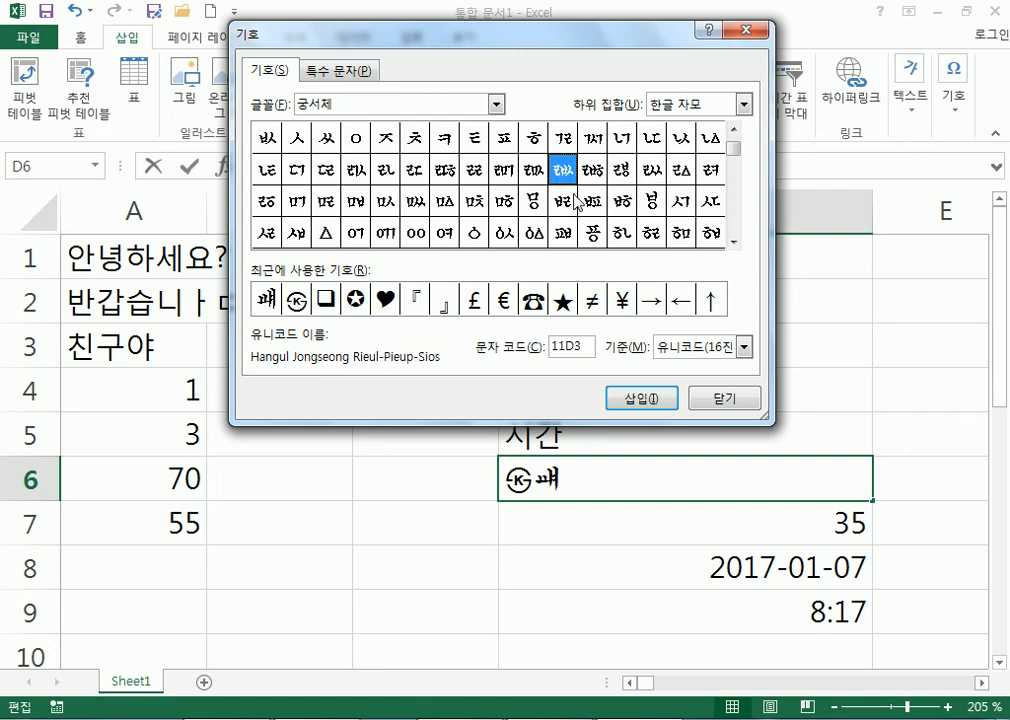
left_click(645, 398)
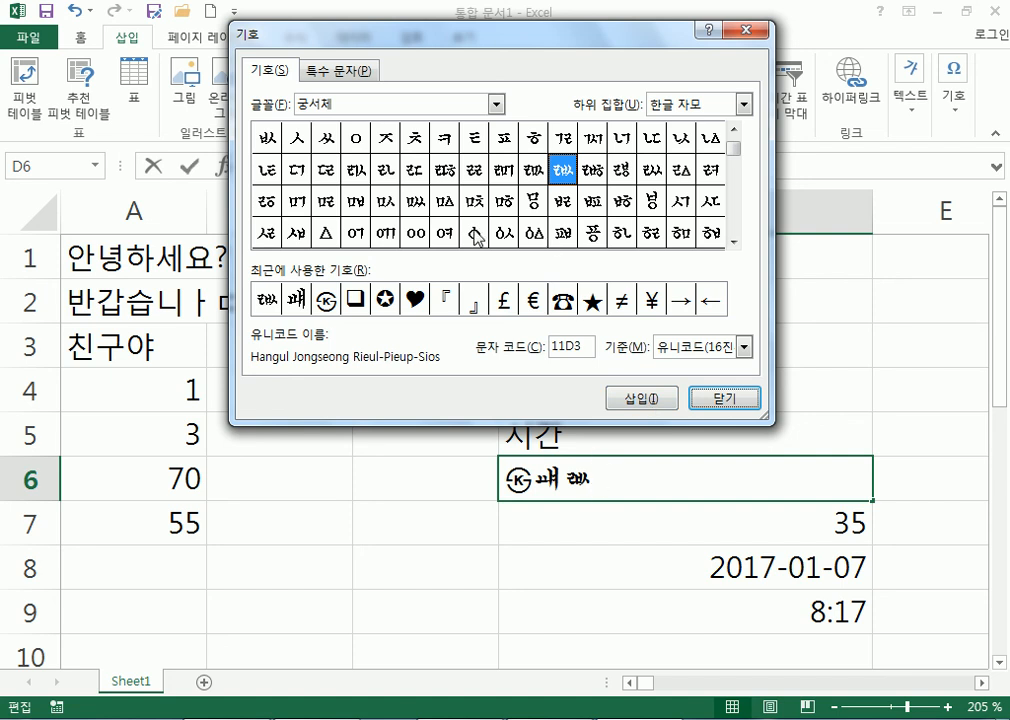
Insert the fraction ⅛ (215B) after the existing symbols in D6 and close the dialog.
left_click(420, 238)
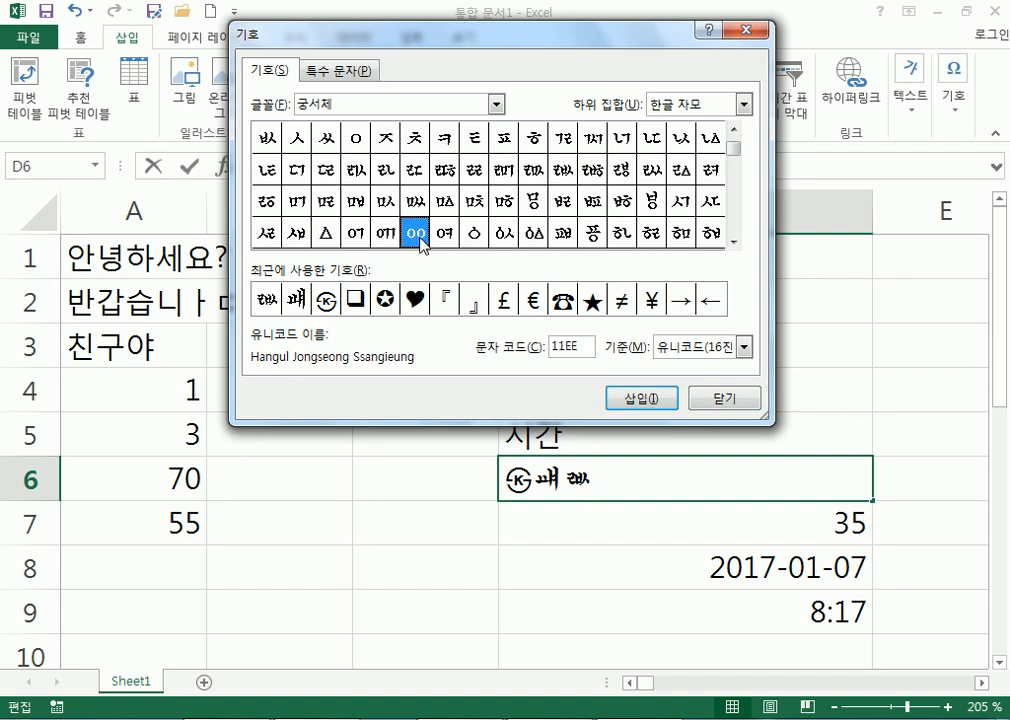
left_click(655, 203)
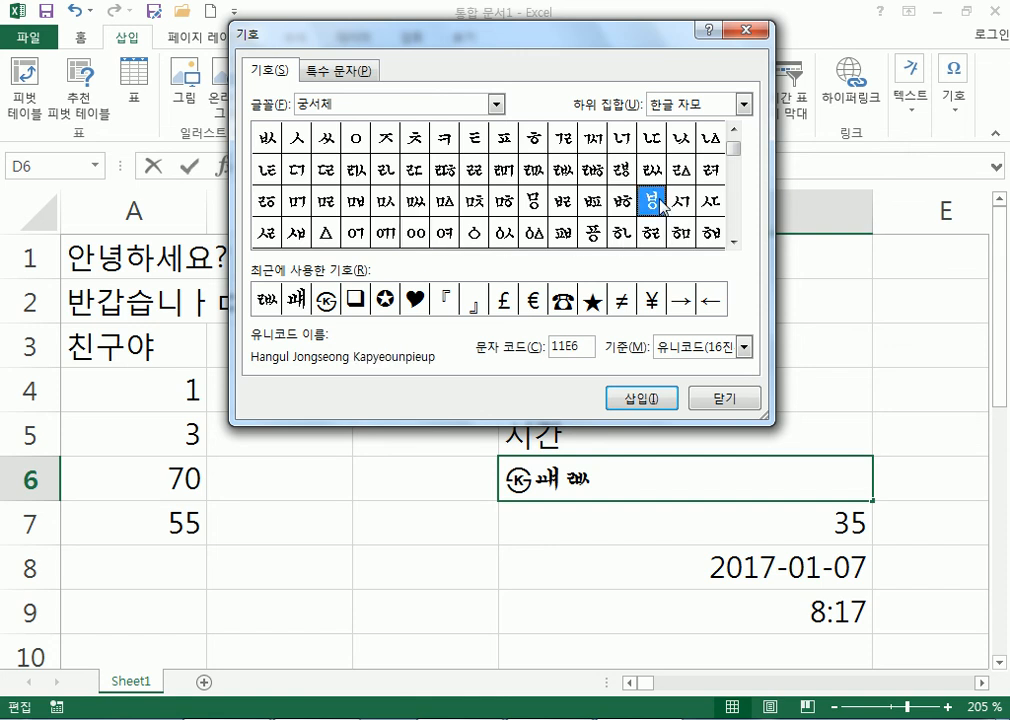
left_click(734, 241)
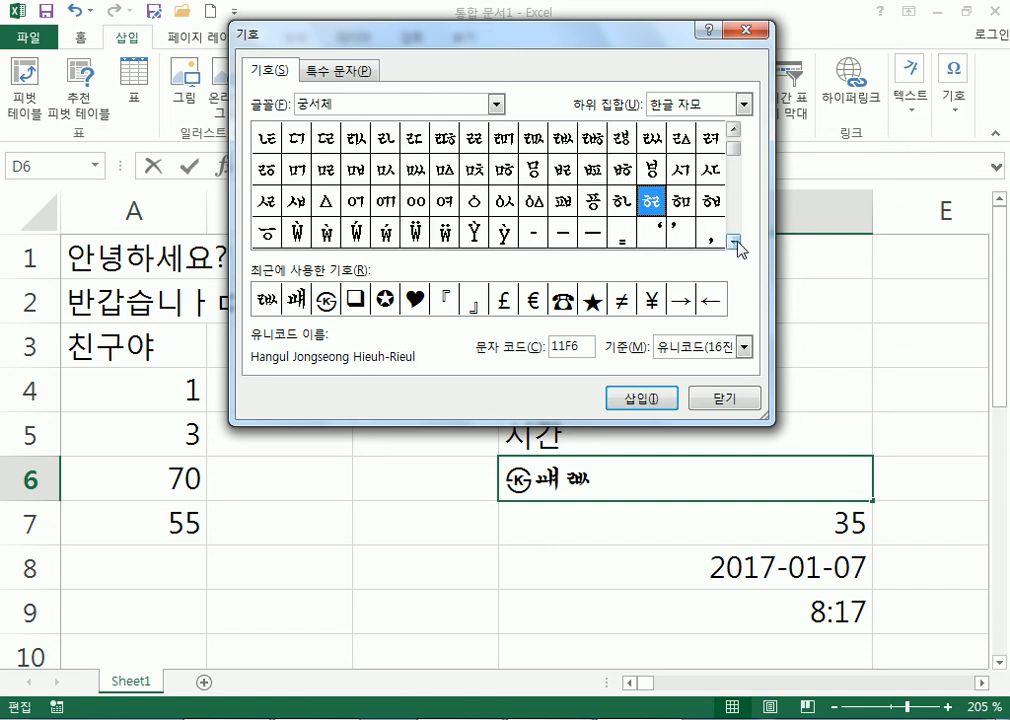
left_click(418, 203)
left_click(394, 200)
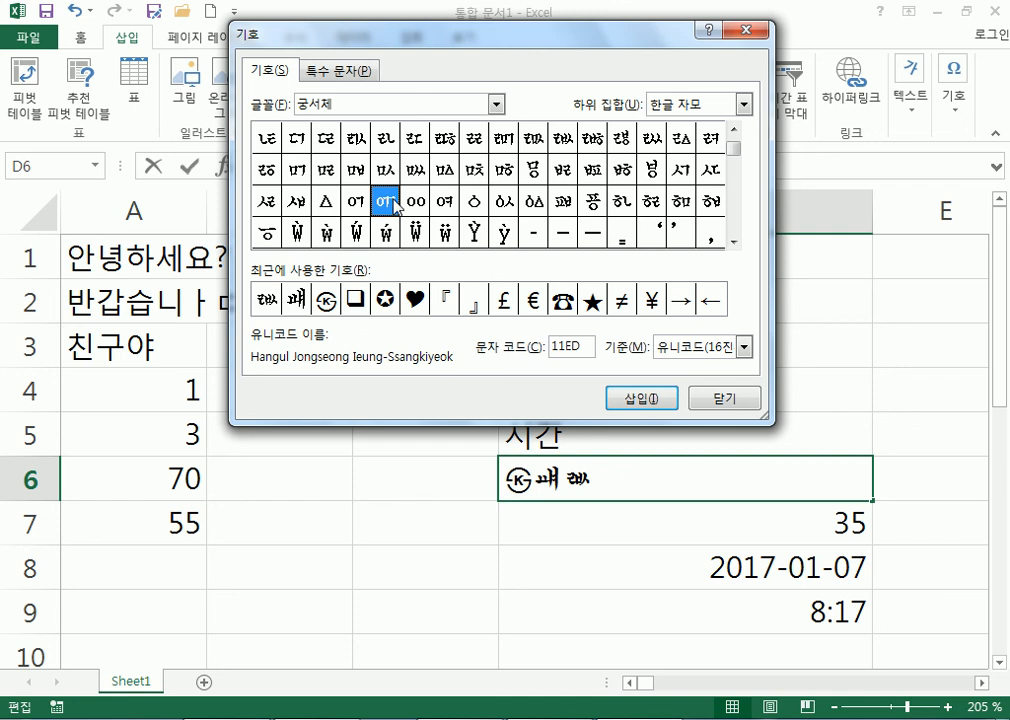
left_click(328, 204)
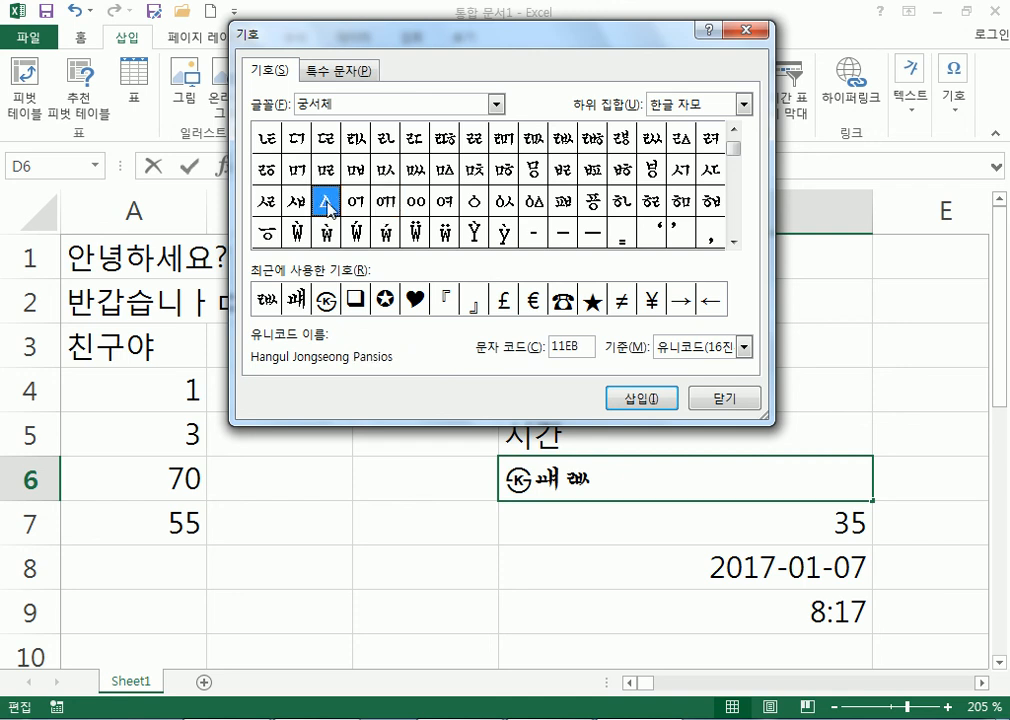
left_click(738, 240)
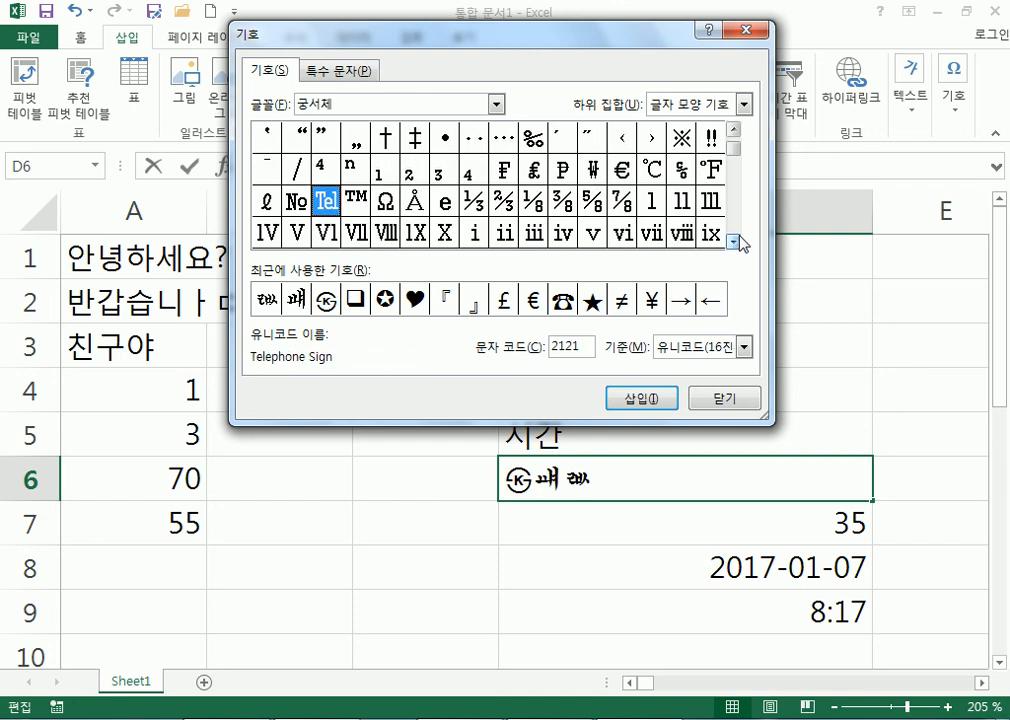
left_click(533, 203)
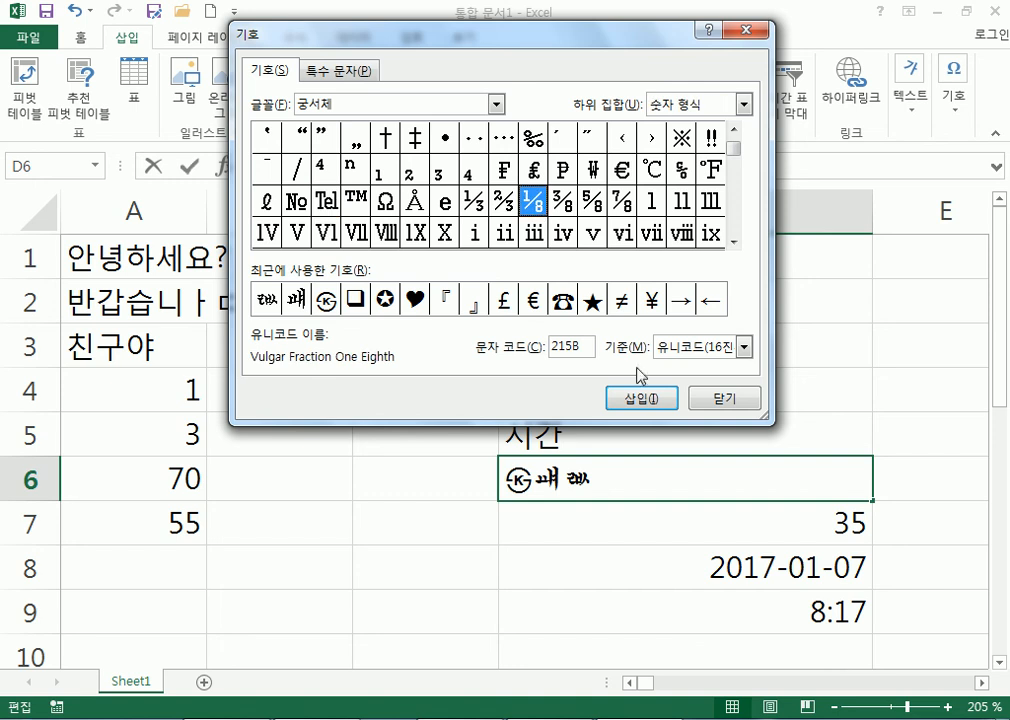
left_click(641, 398)
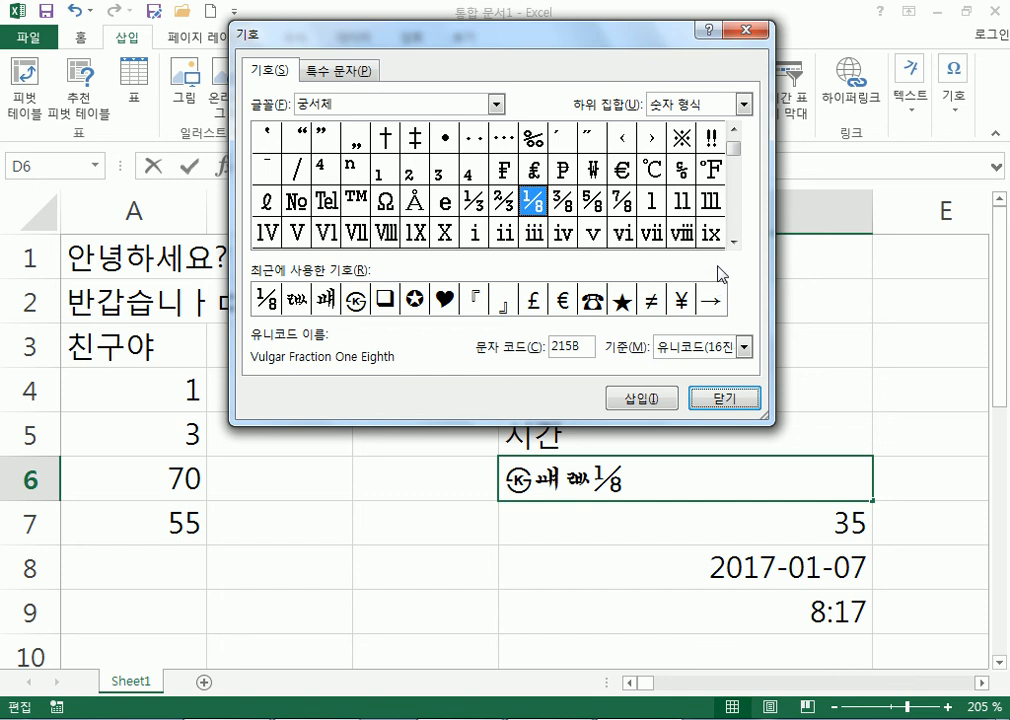
left_click(723, 399)
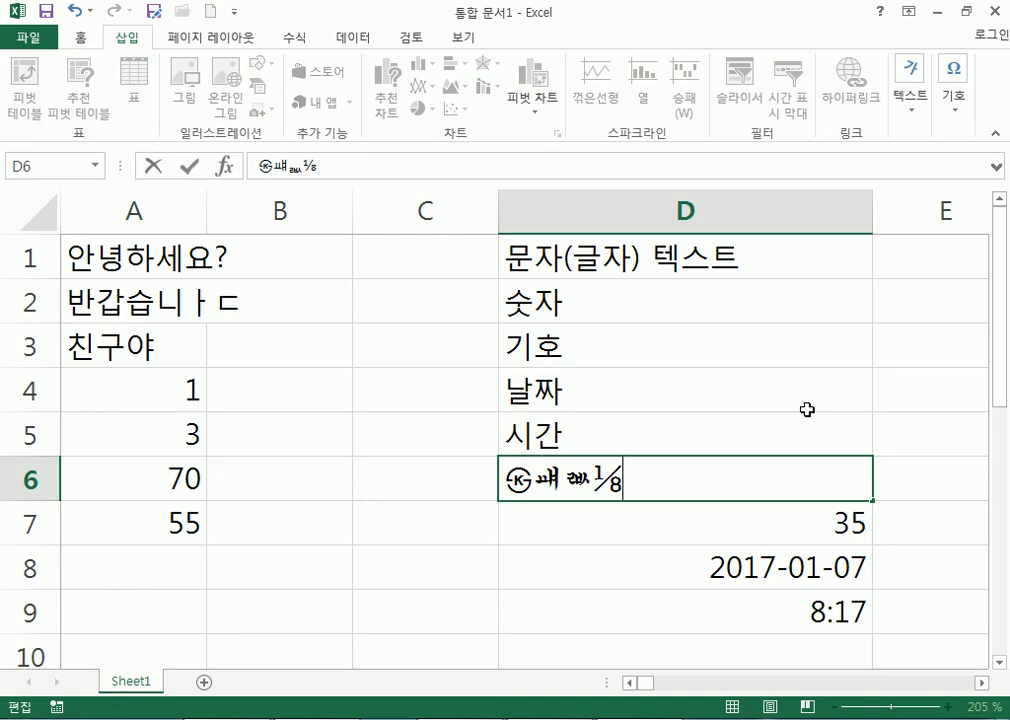
Append ☎ (from ㅁ) and a parenthesised ㅍ (from ㅅ) to D6 via Hanja conversion.
type("ㅁ")
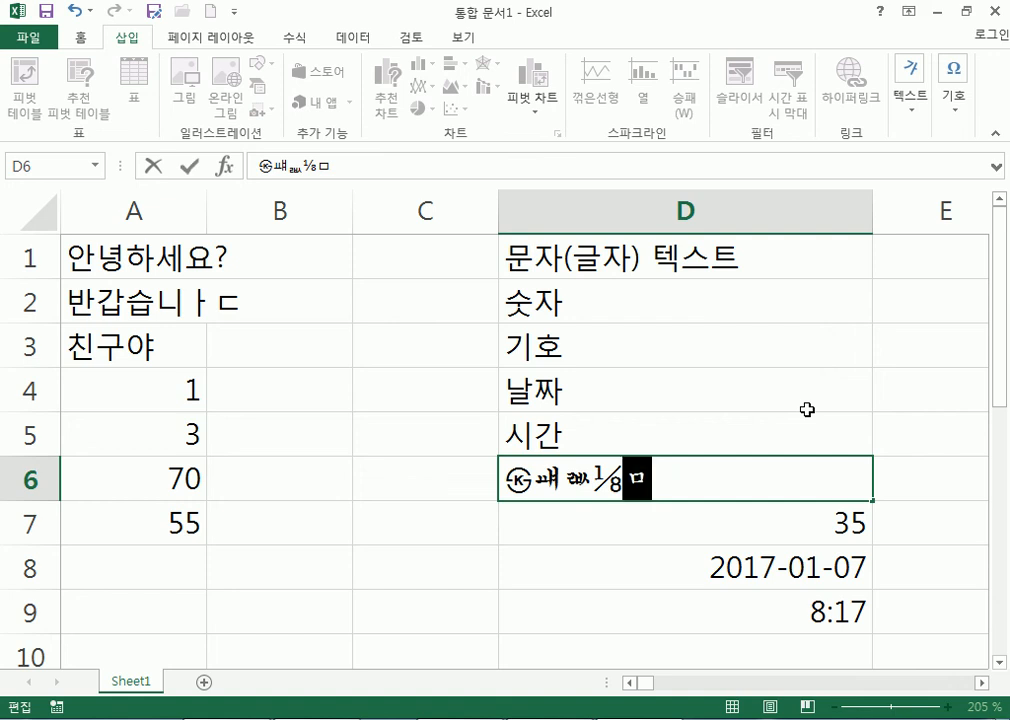
key("Hangul_Hanja")
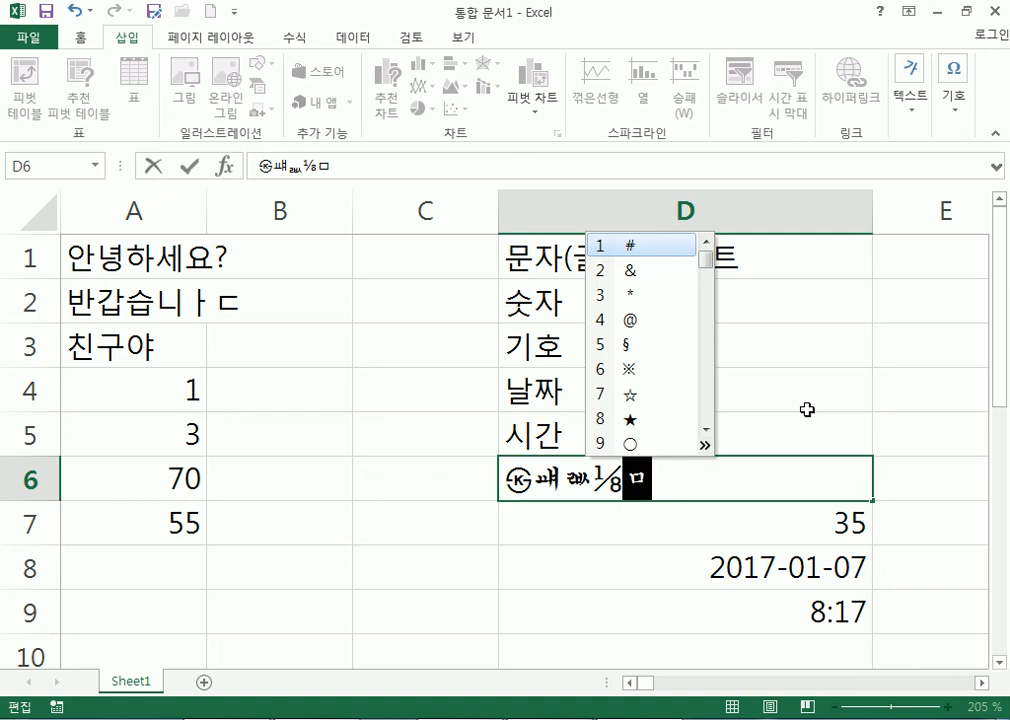
left_click(704, 446)
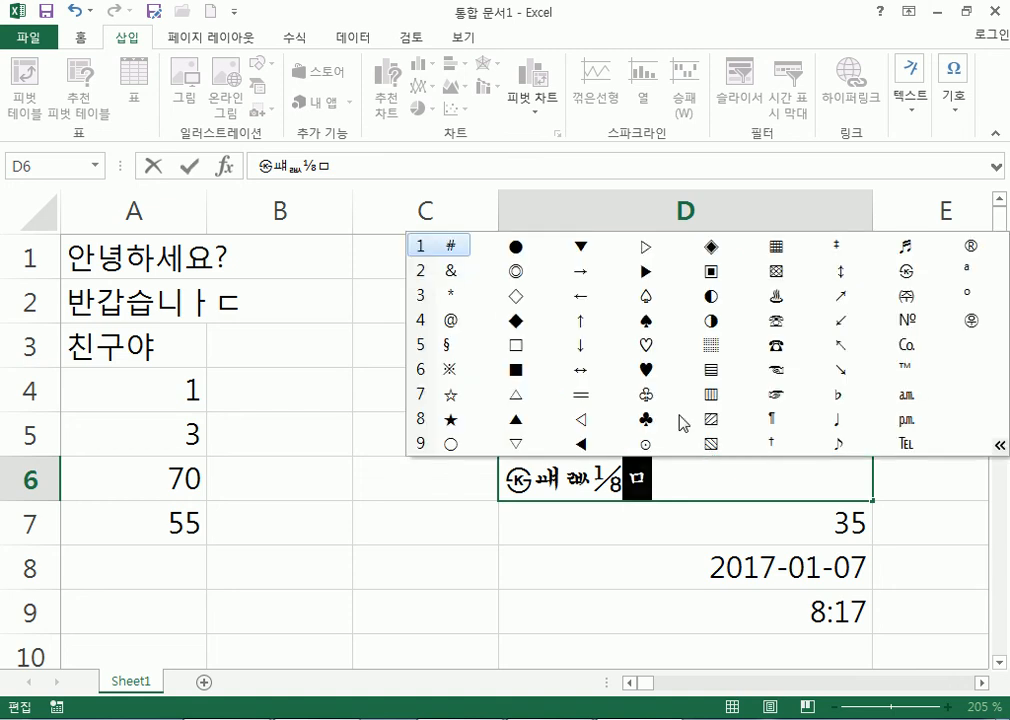
left_click(775, 346)
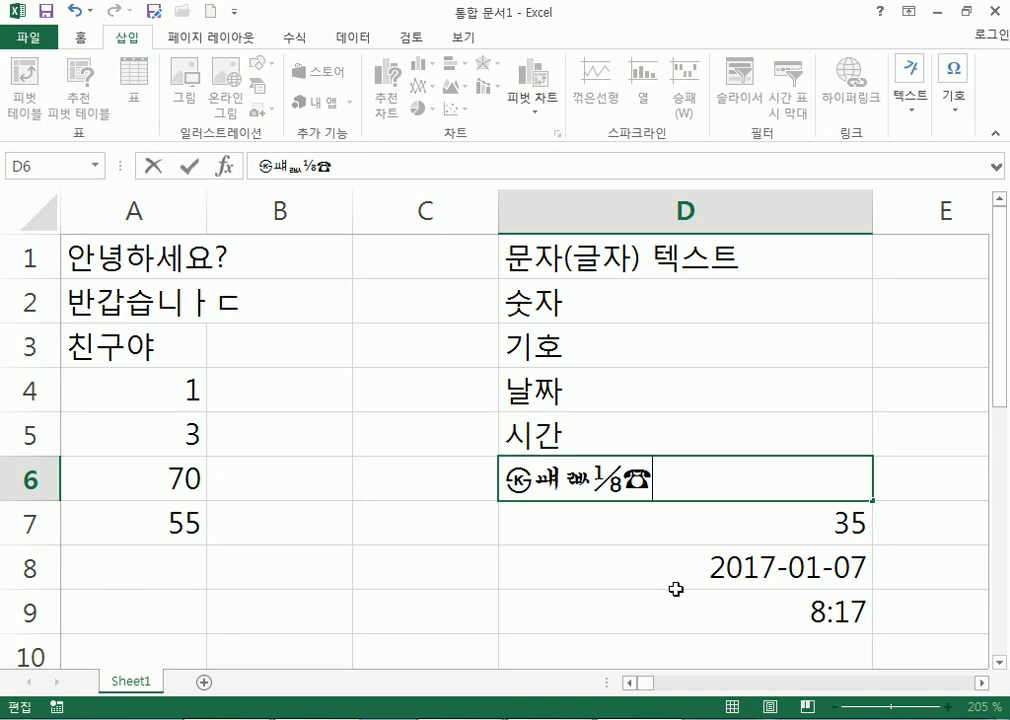
type("ㅅ")
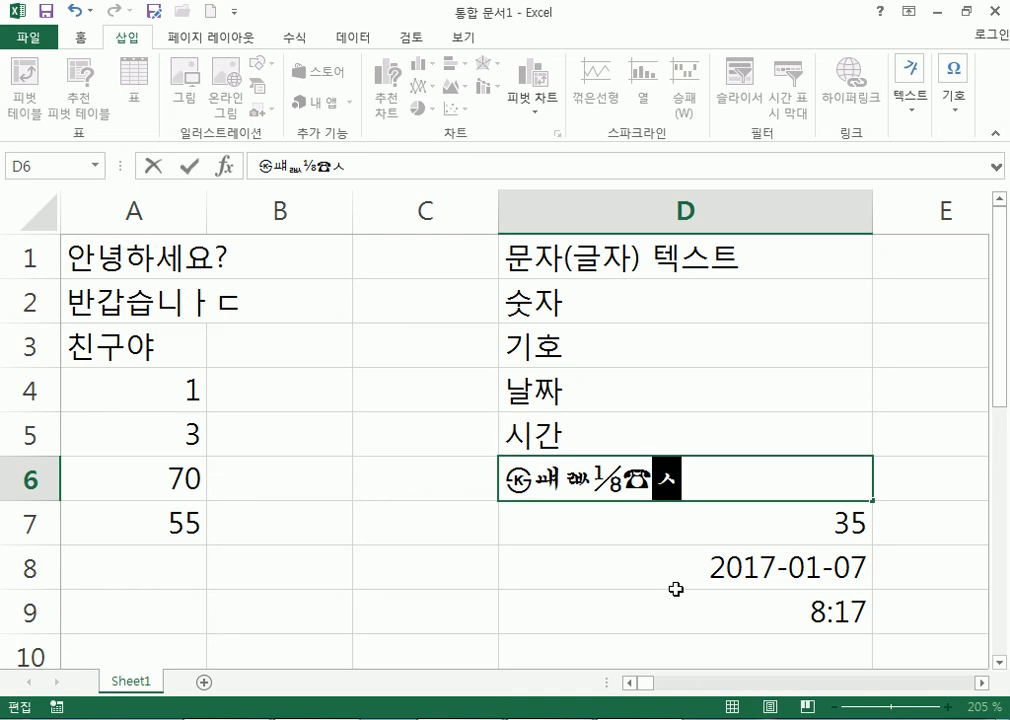
key("Hangul_Hanja")
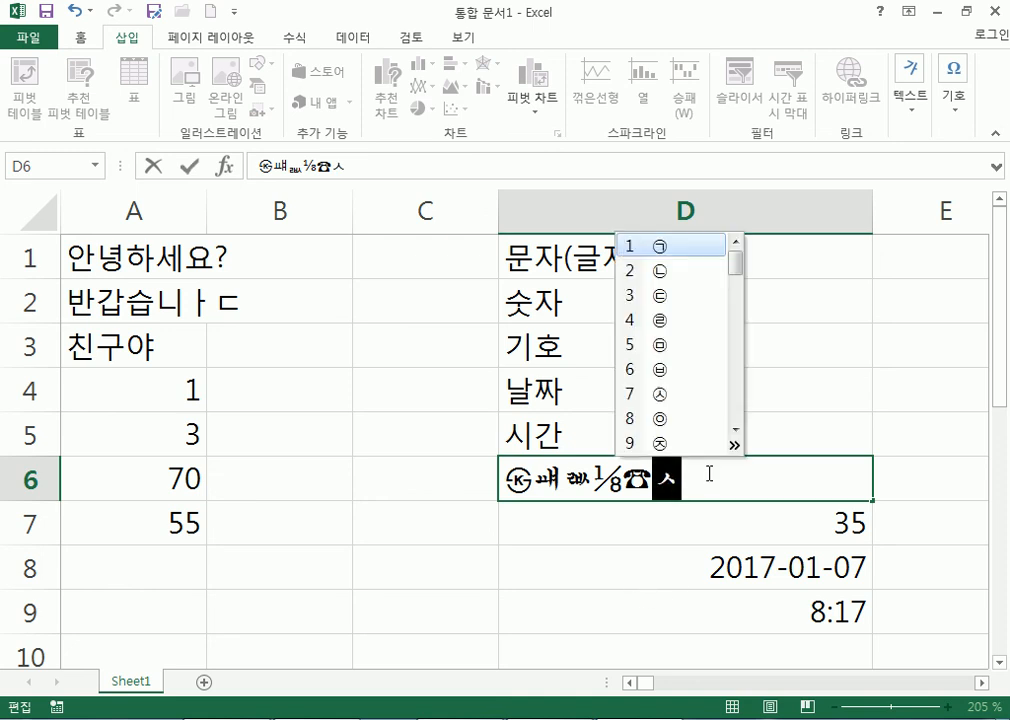
left_click(735, 444)
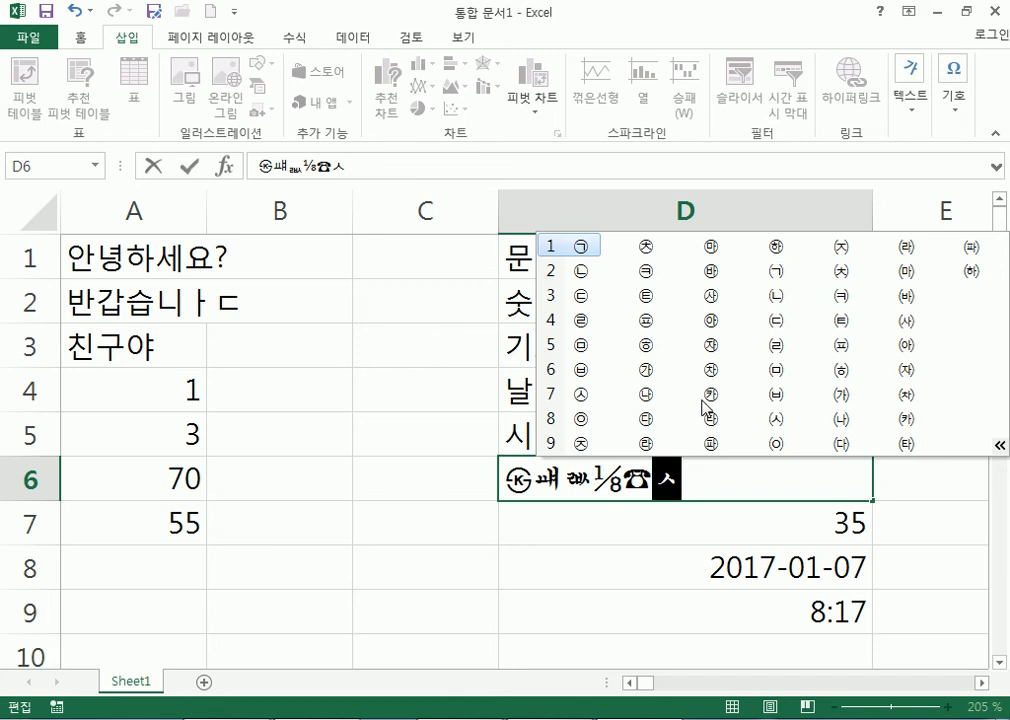
left_click(840, 348)
Append the ㎟ unit symbol from ㄹ, commit the D6 entry, and select C7.
type("ㄹ")
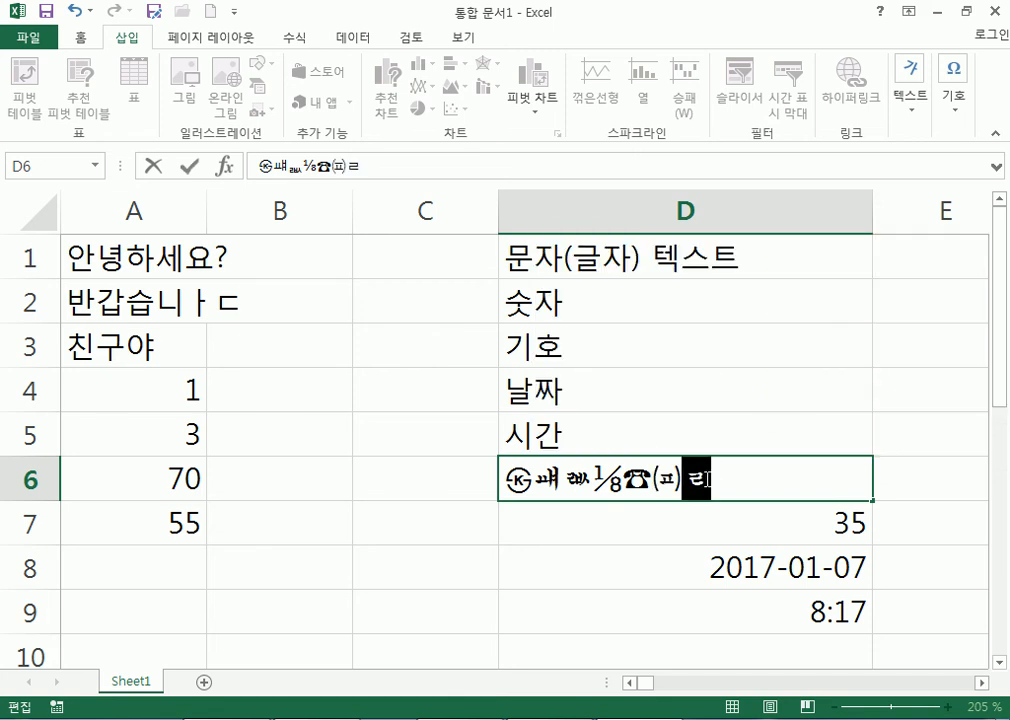
key("Hangul_Hanja")
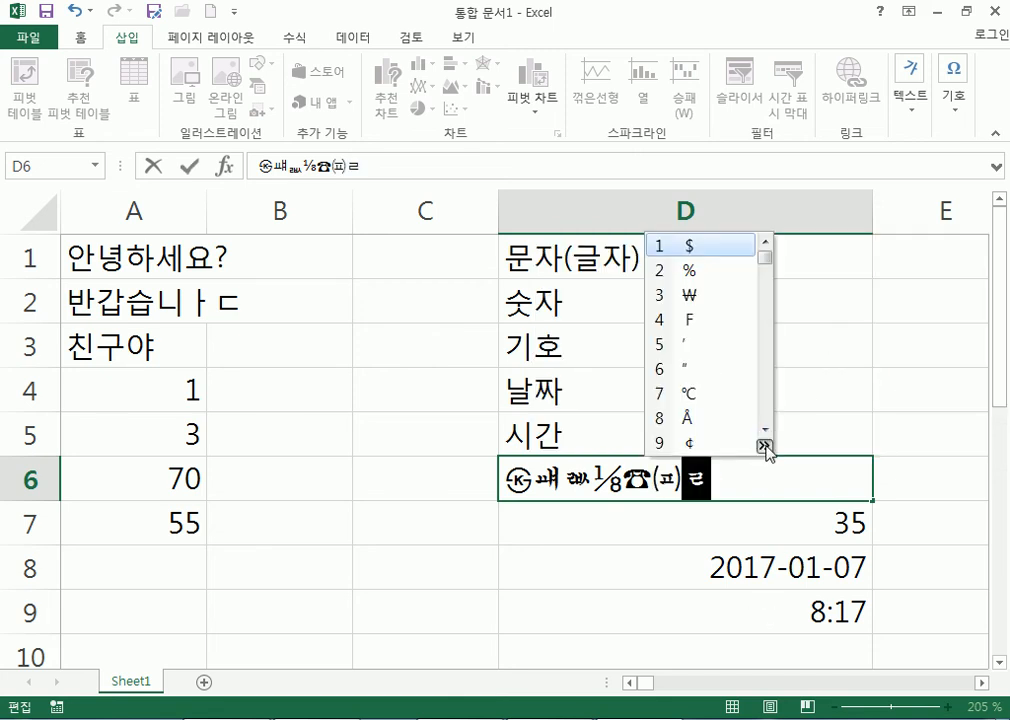
left_click(765, 447)
left_click(578, 327)
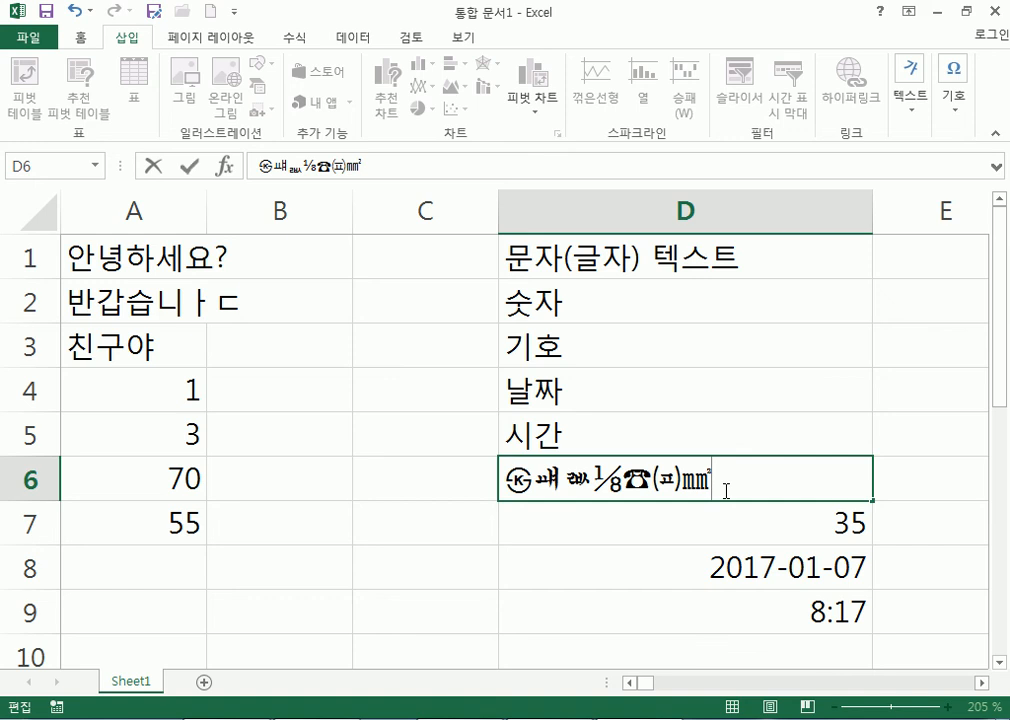
mouse_move(460, 719)
key("Return")
left_click(366, 512)
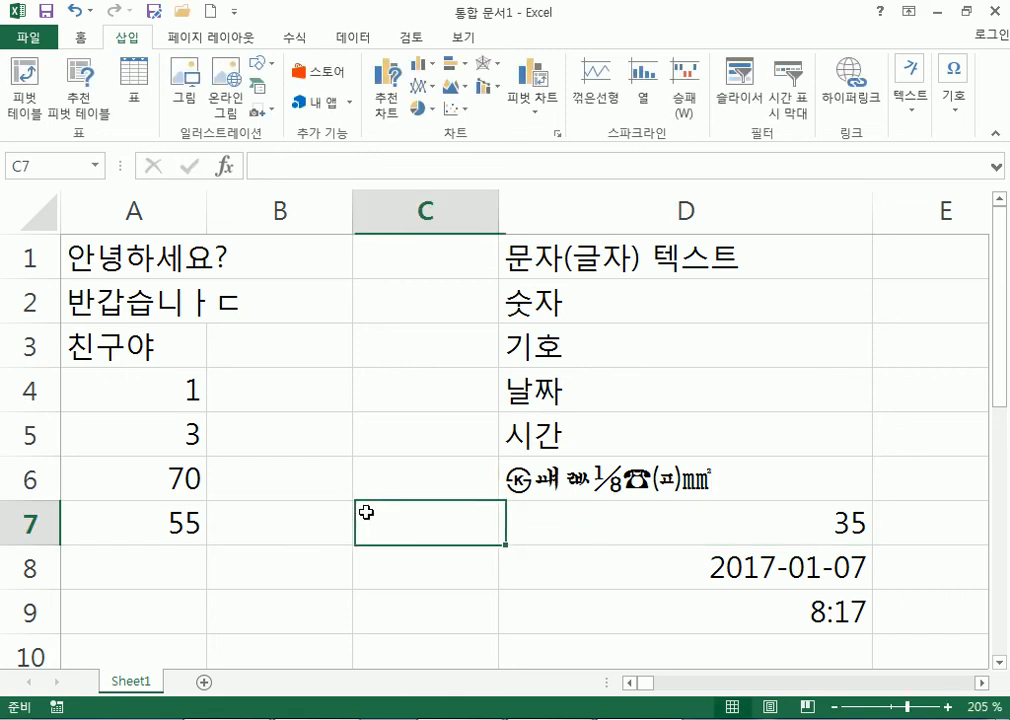
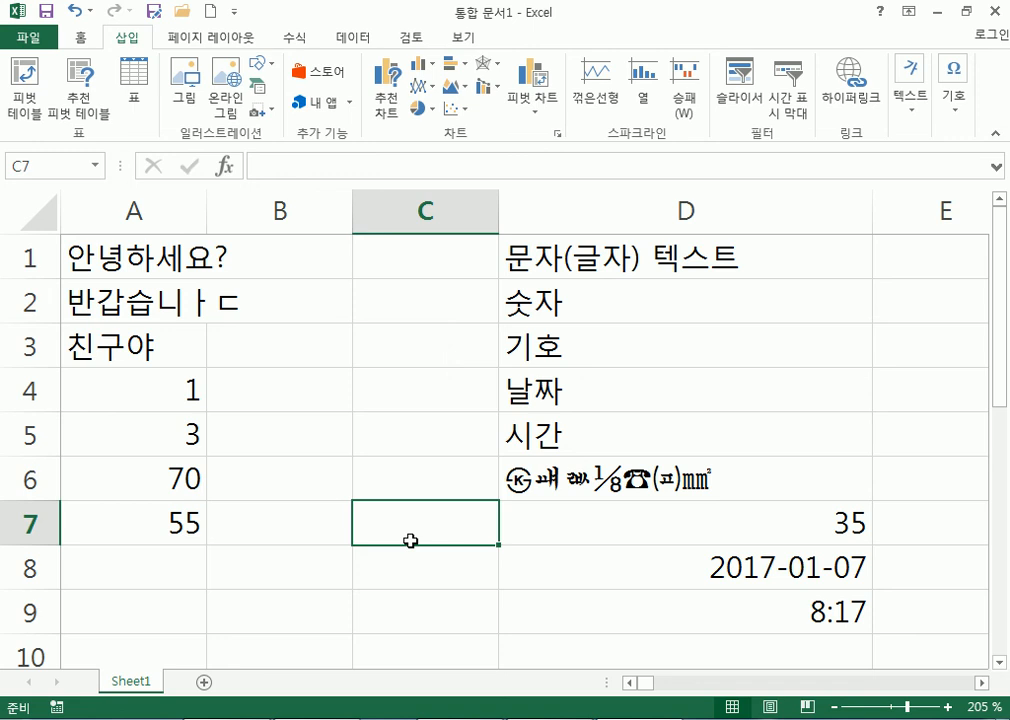
Enter the Cyrillic Й in C7 by converting ㅆ through the Hanja symbol grid.
type("ㅆ")
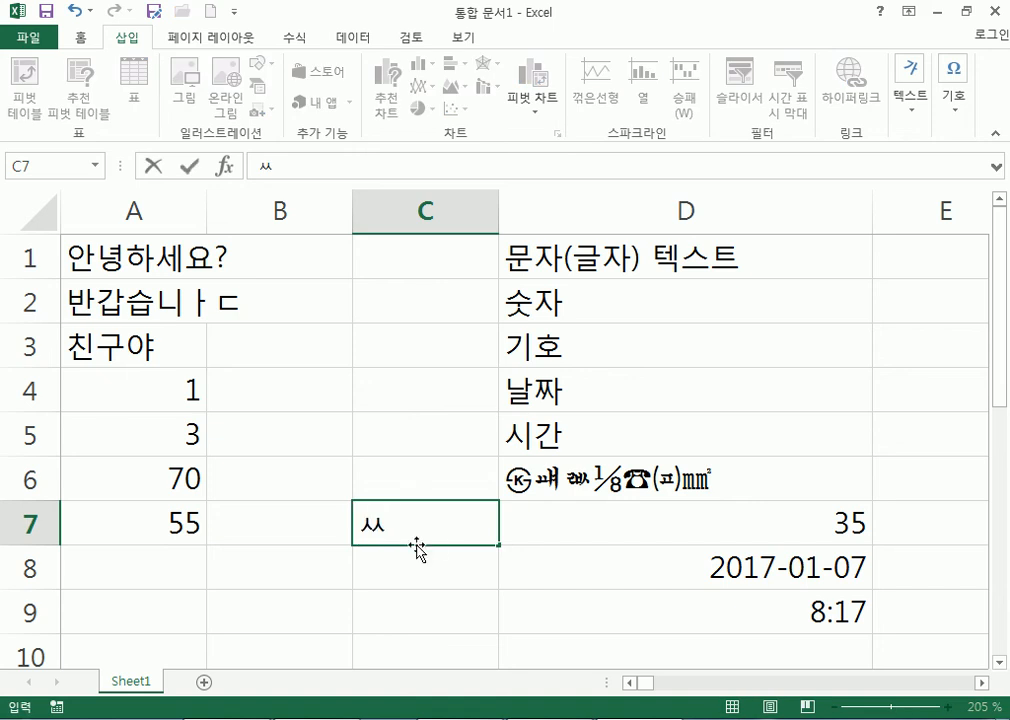
key("Hangul_Hanja")
left_click(439, 489)
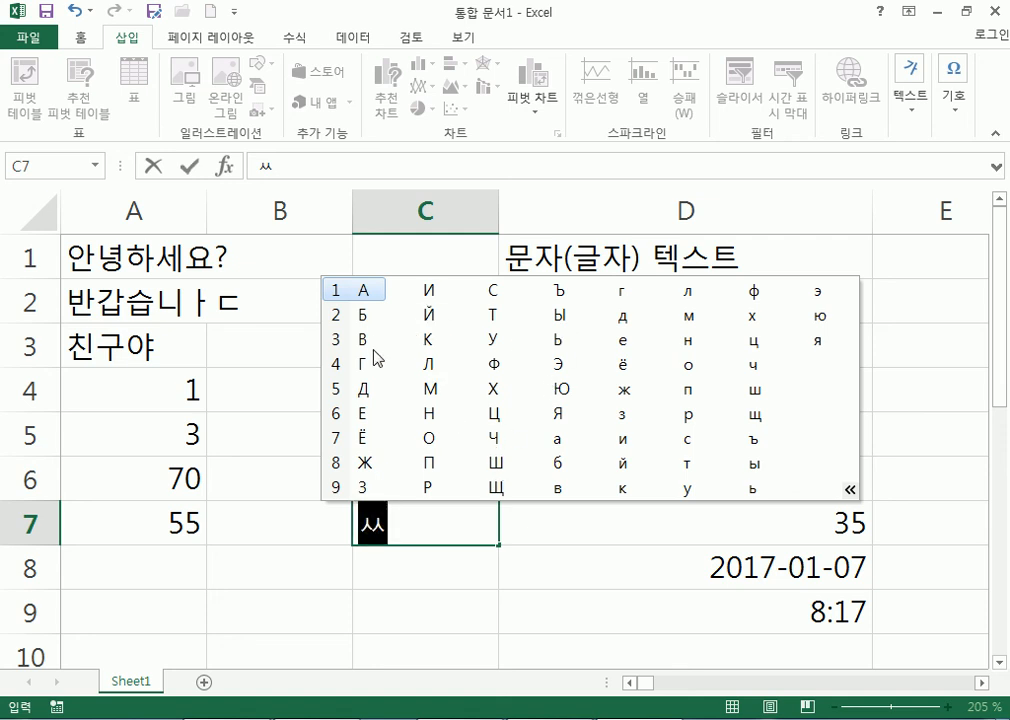
left_click(431, 317)
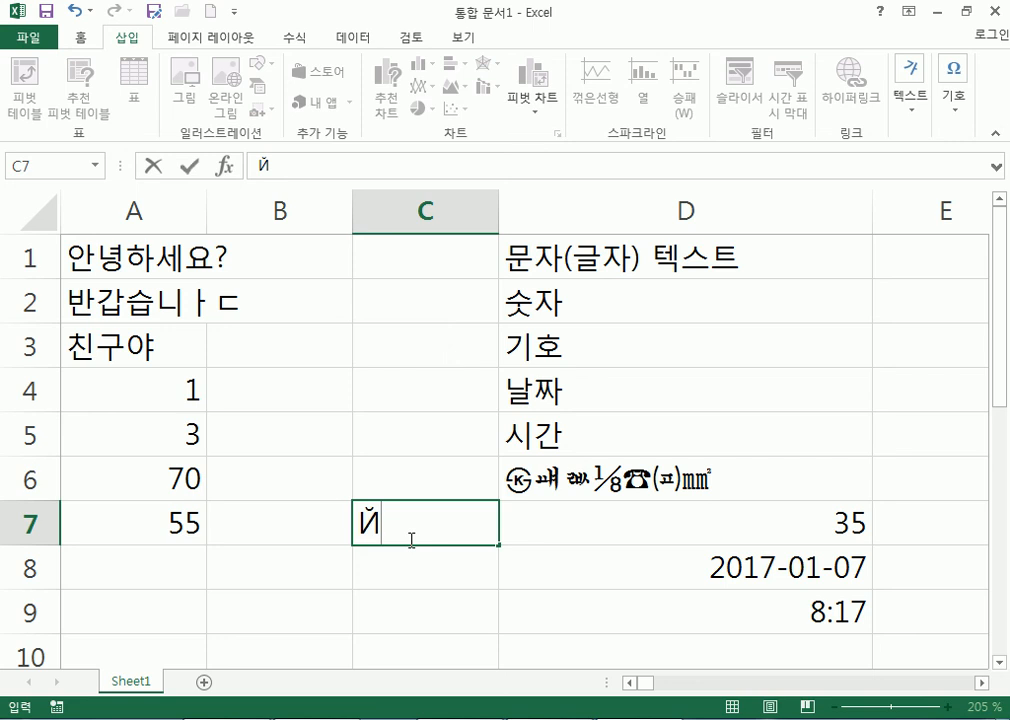
Append the Greek letter Ω to C7, converted from ㅎ.
type("ㅎ")
key("Hangul_Hanja")
key("Tab")
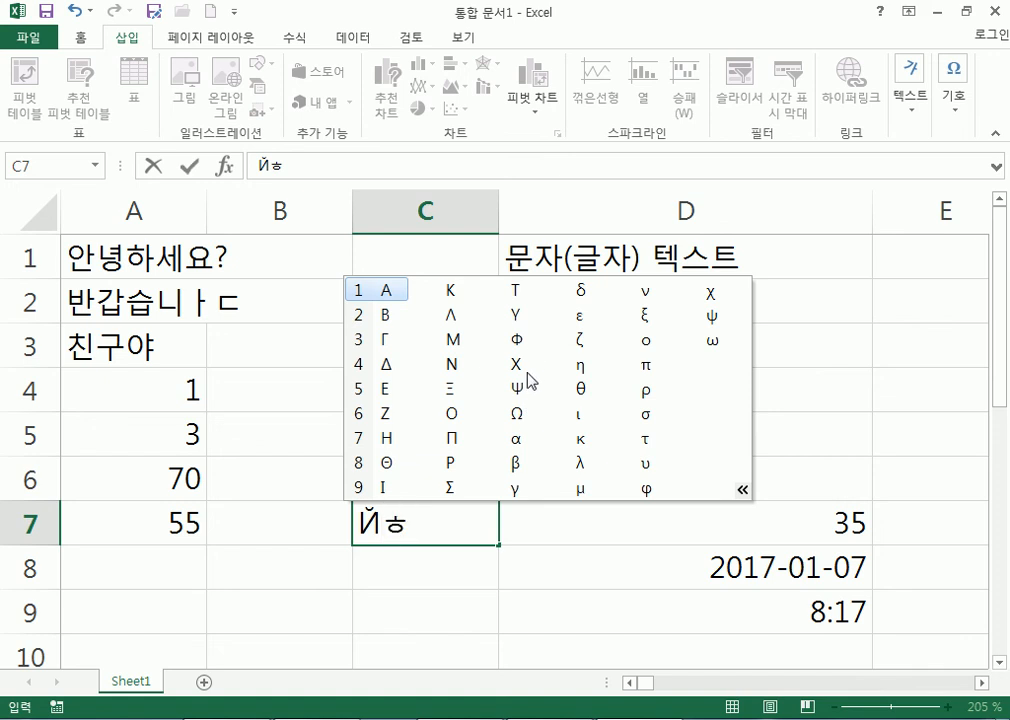
left_click(518, 413)
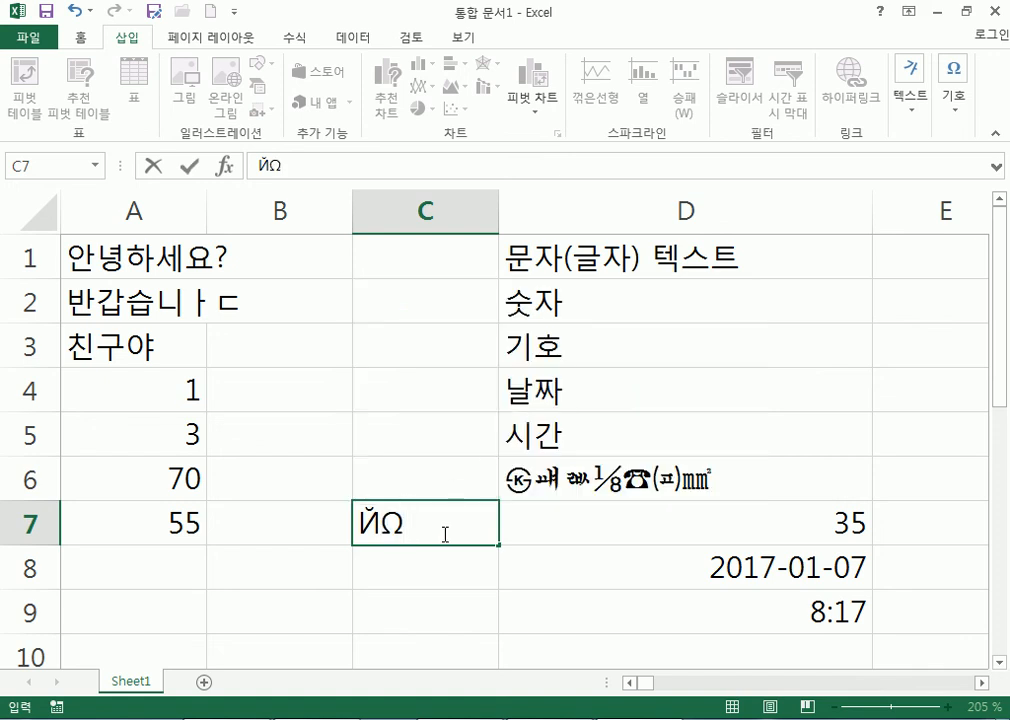
Append the katakana ア from ㅃ and commit the ЙΩア entry in C7.
type("ㅃ")
key("Hangul_Hanja")
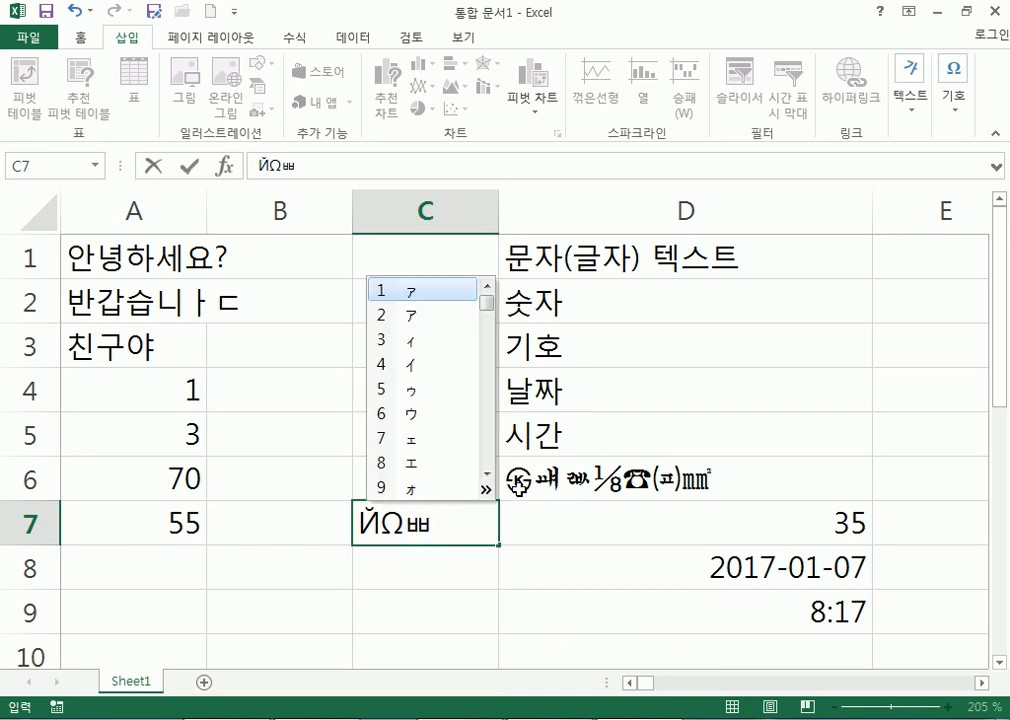
left_click(486, 490)
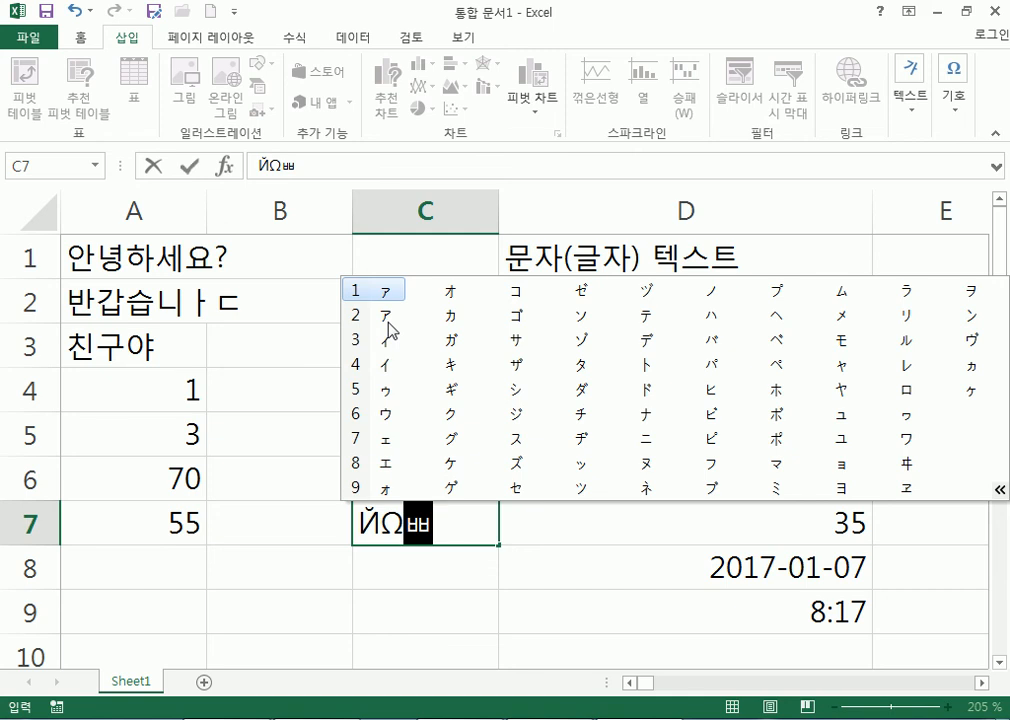
left_click(388, 318)
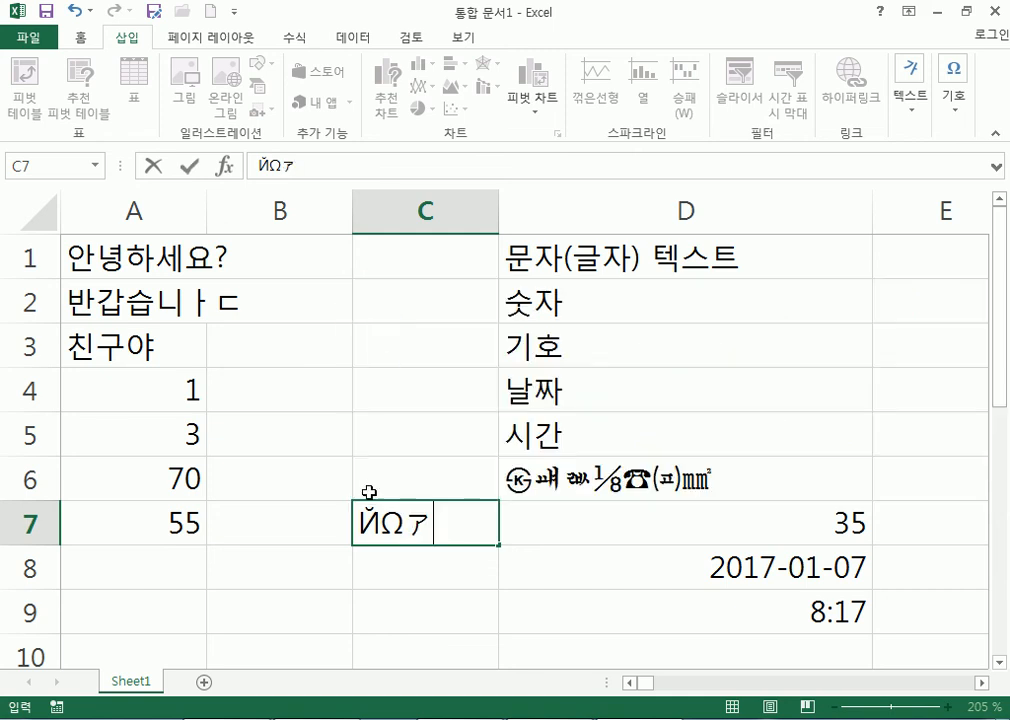
left_click(419, 611)
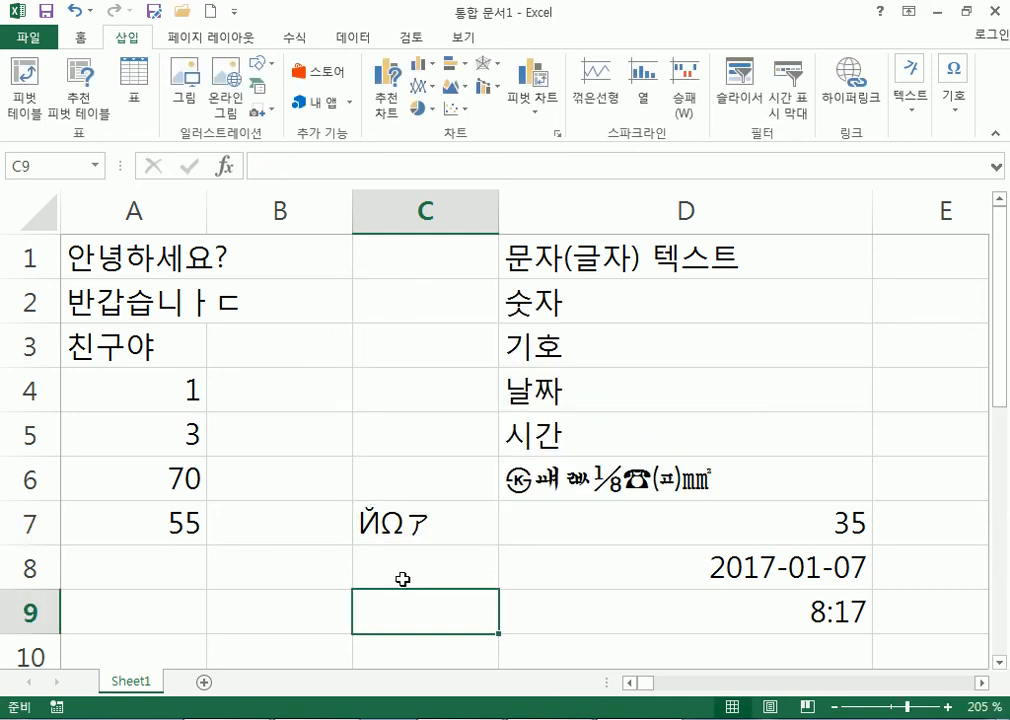
left_click(569, 350)
Enter 5-3 in D11 so it shows the date 05월 03일.
left_click(580, 391)
scroll(512, 432, "down", 3)
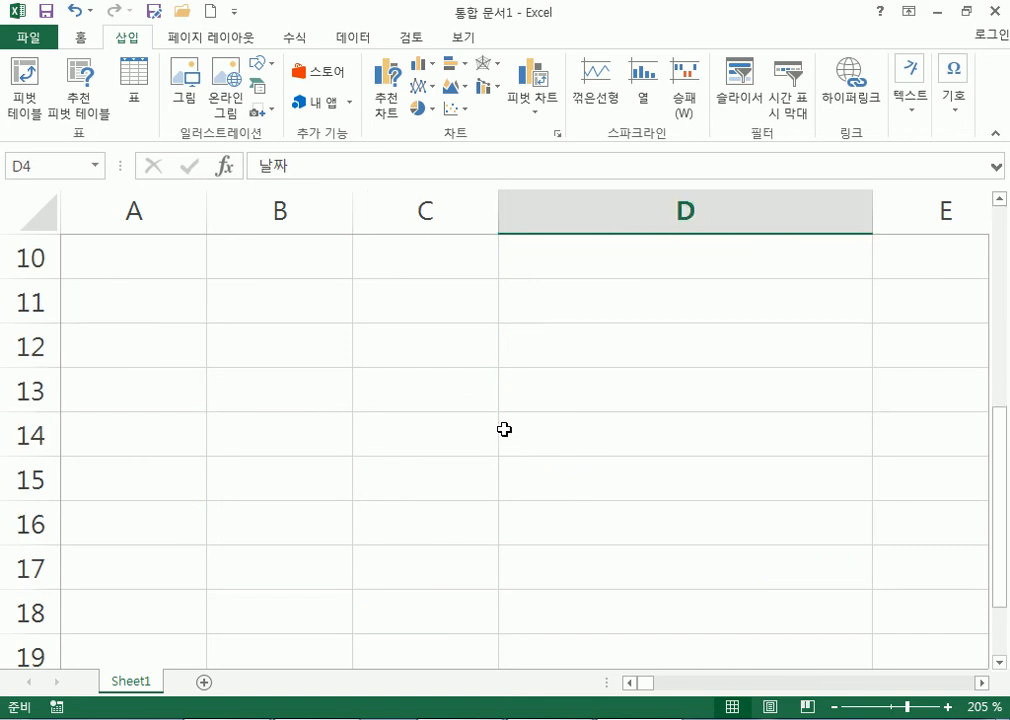
left_click(676, 318)
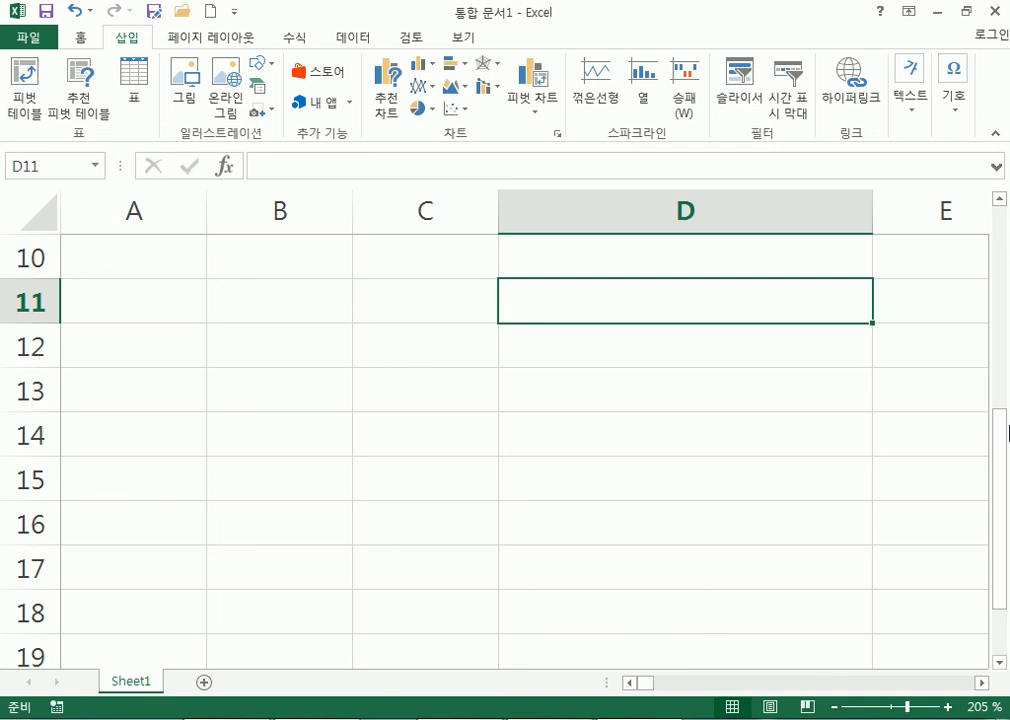
type("5-3")
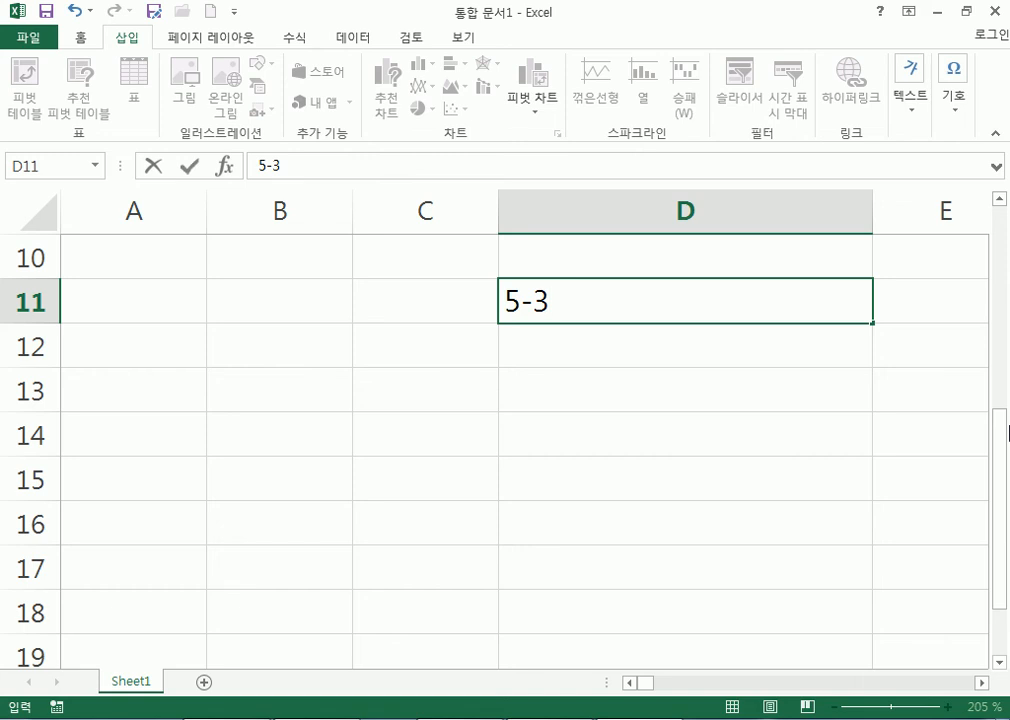
key("Return")
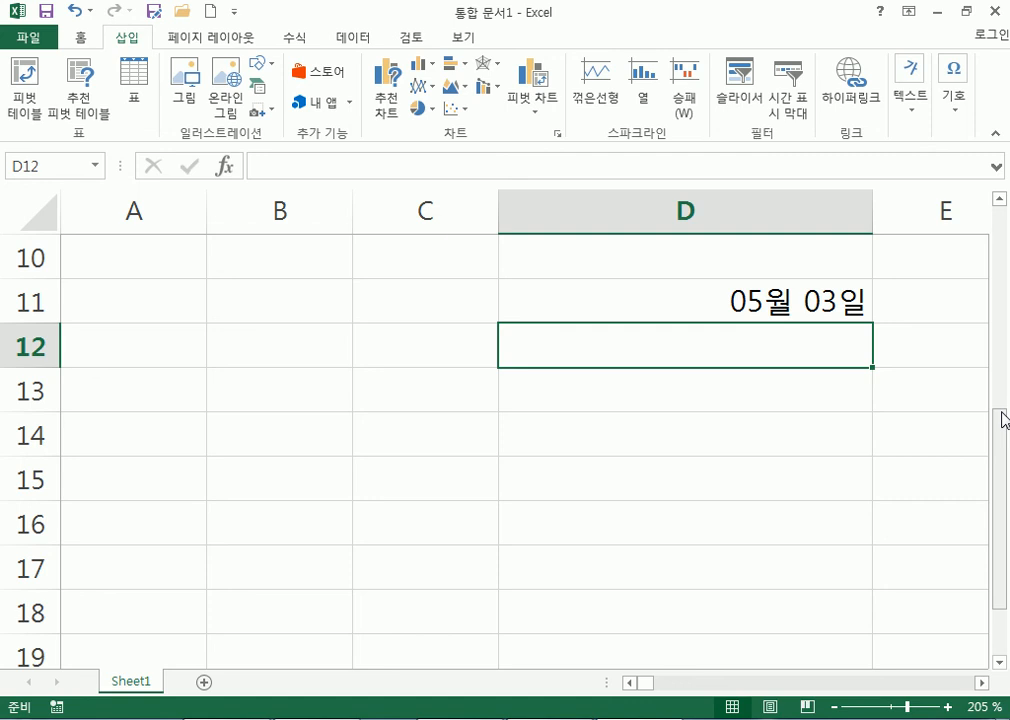
Enter 16-5-3 in D12 so it shows 2016-05-03.
type("2016")
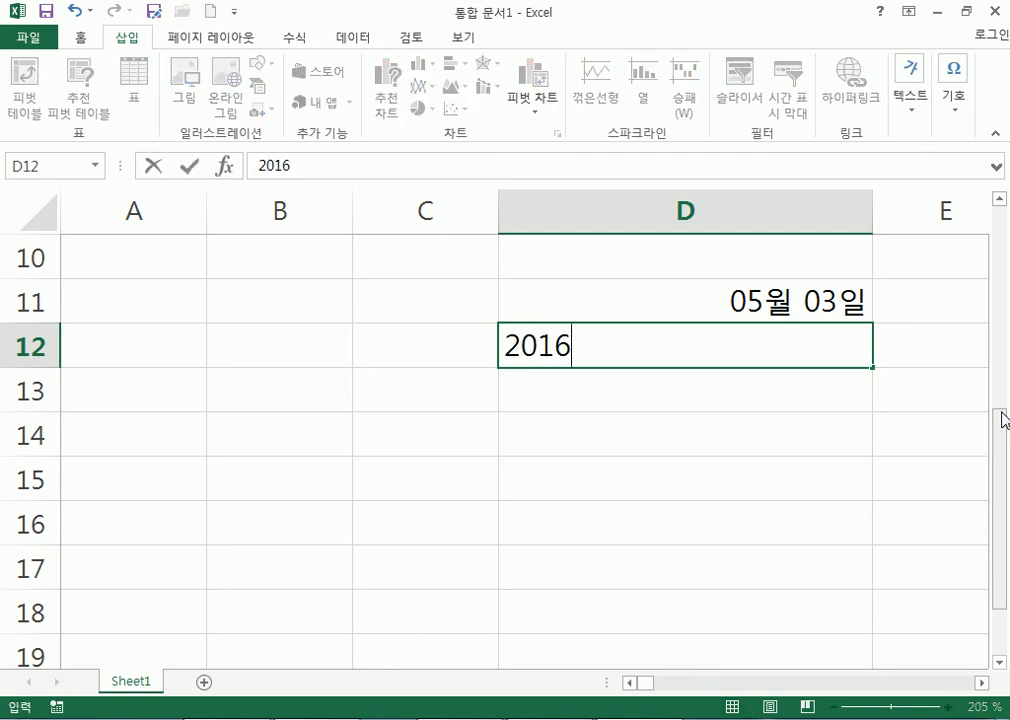
type("-5-3")
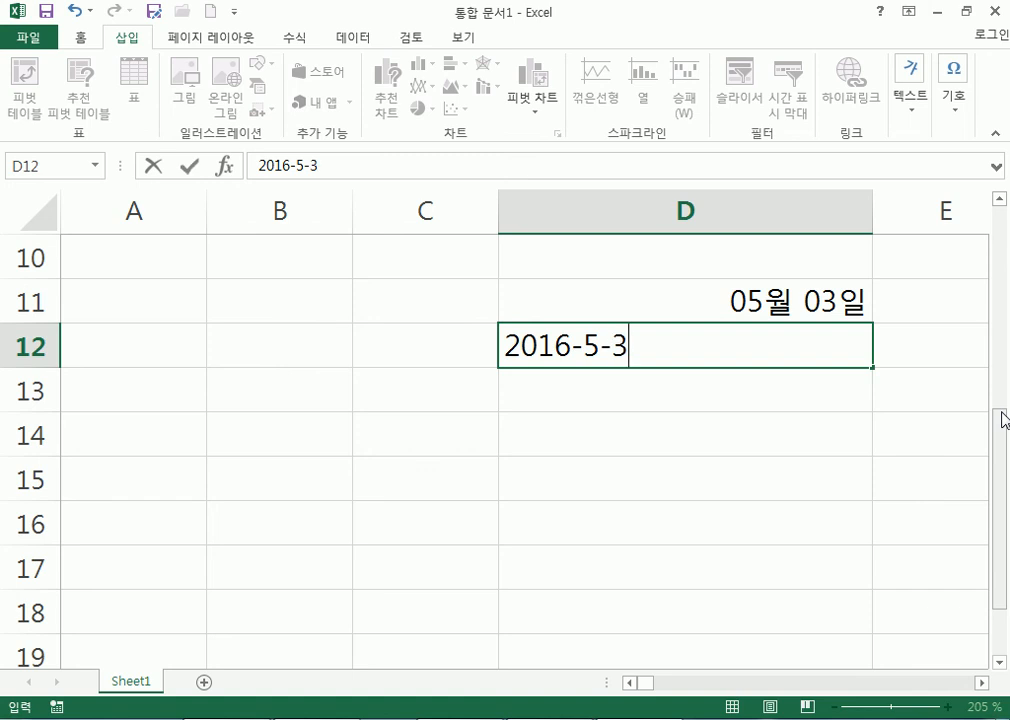
key("Escape")
type("16-")
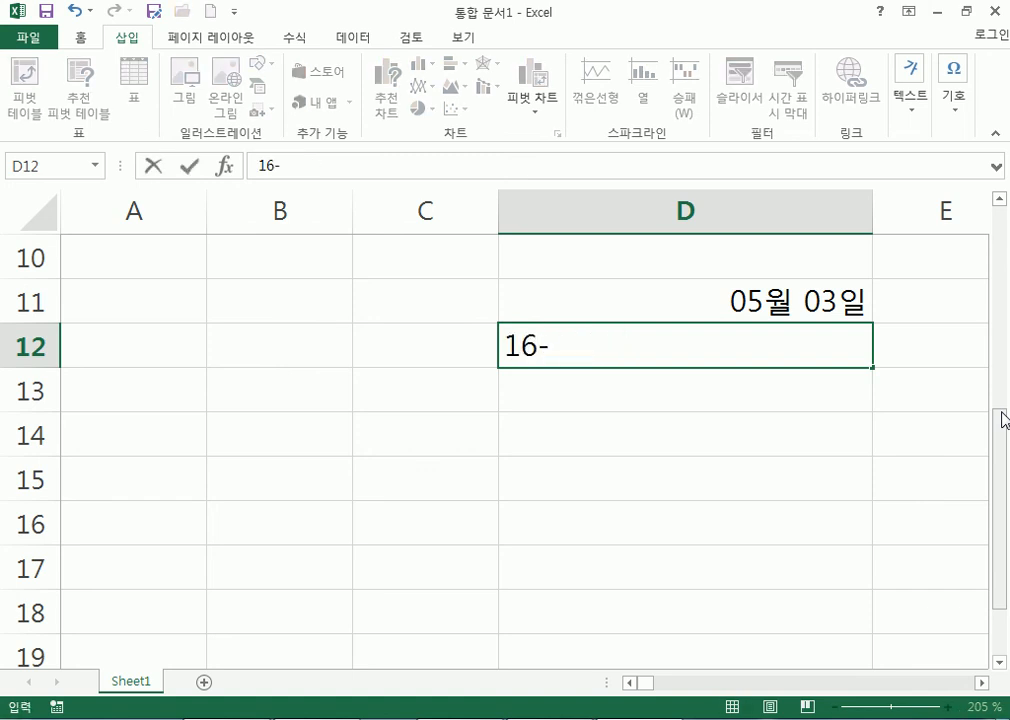
type("5-3")
key("Return")
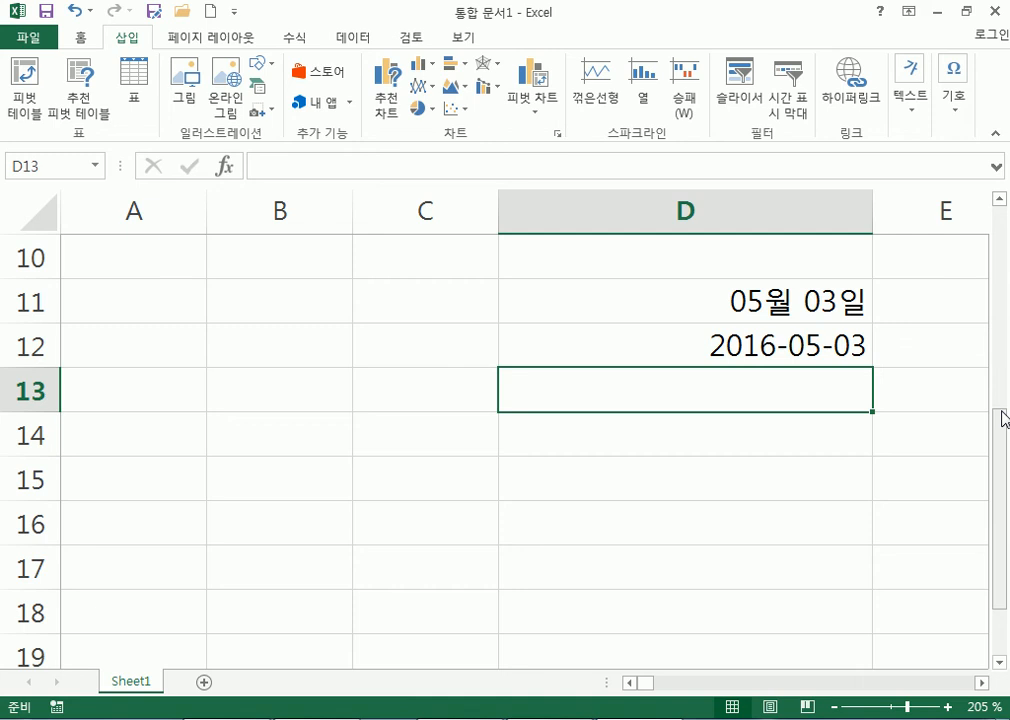
Enter the formula =5-3 in D13 so it shows 2, and inspect it.
type("=")
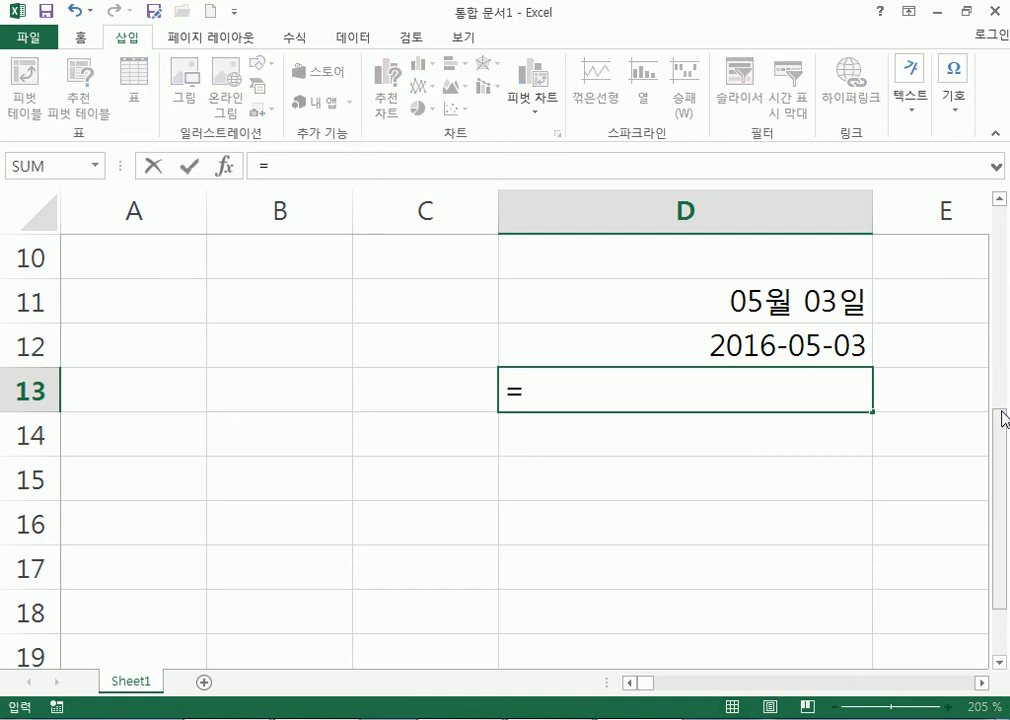
type("5-3")
key("Return")
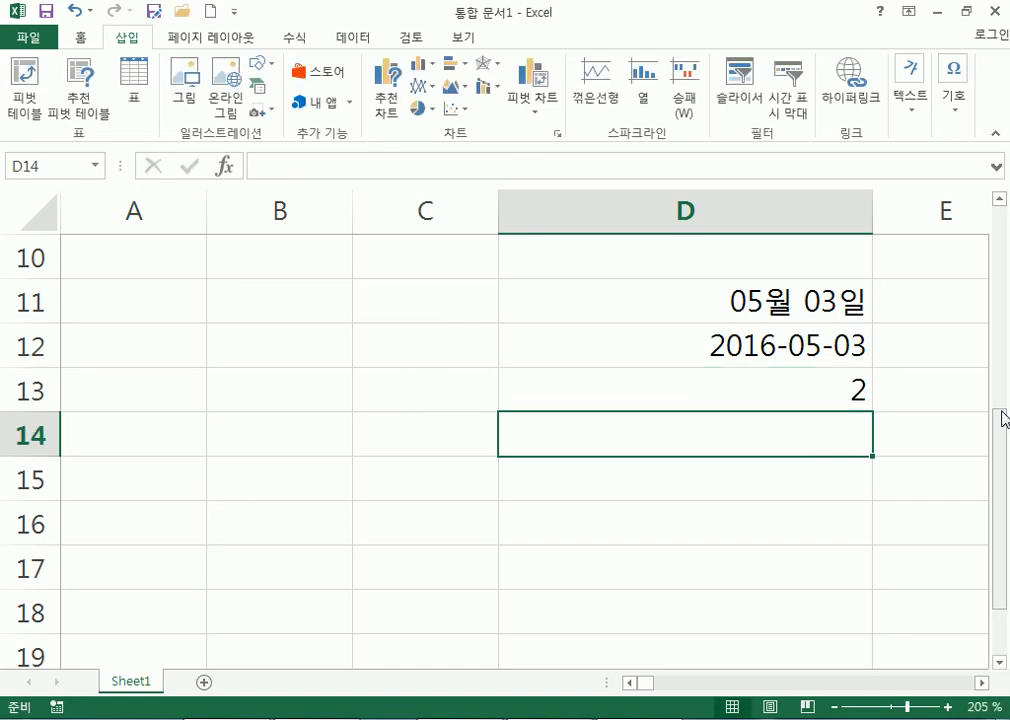
double_click(806, 400)
left_click_drag(524, 390, 498, 390)
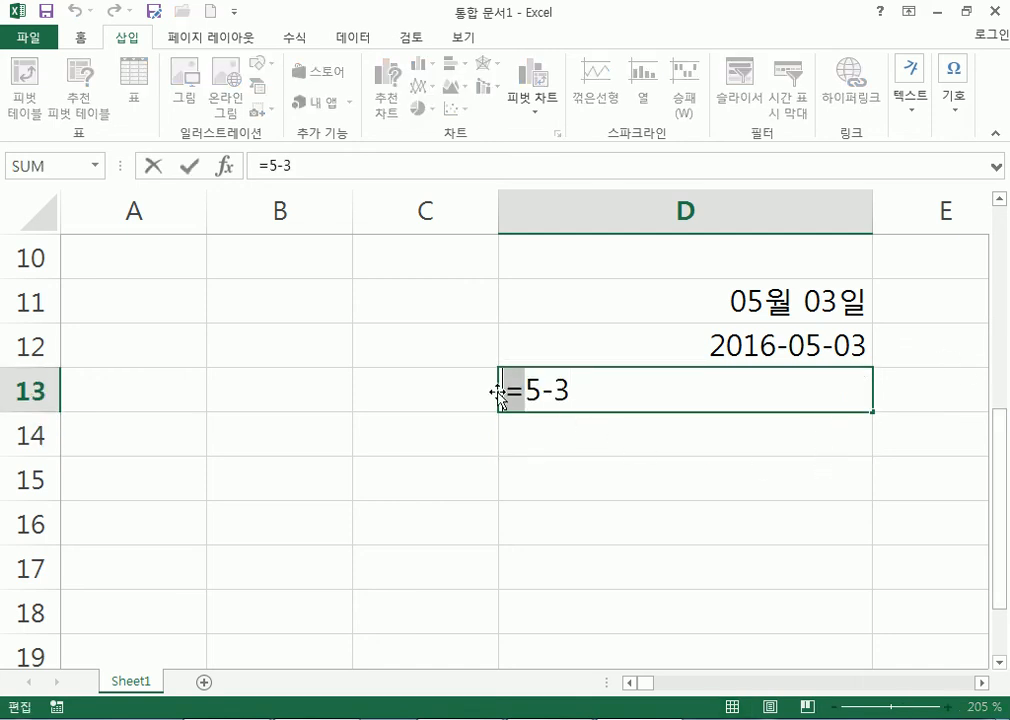
left_click(584, 419)
key("Escape")
Enter 5/3 in D14 as the date 05월 03일, discarding trial entries in D15.
left_click(590, 427)
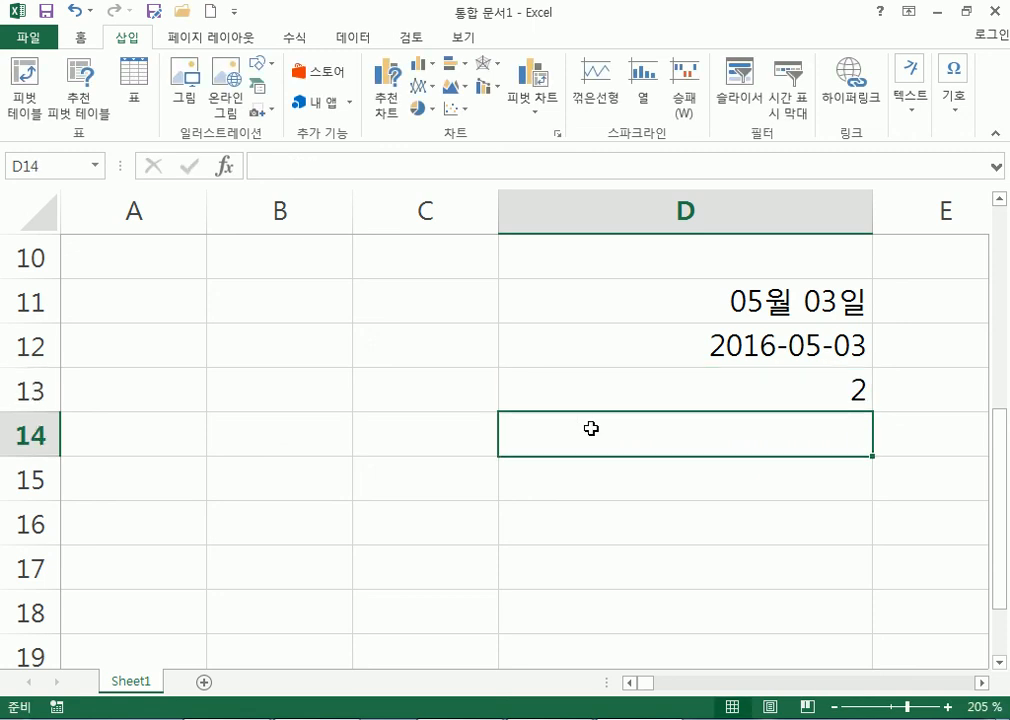
type("5/3")
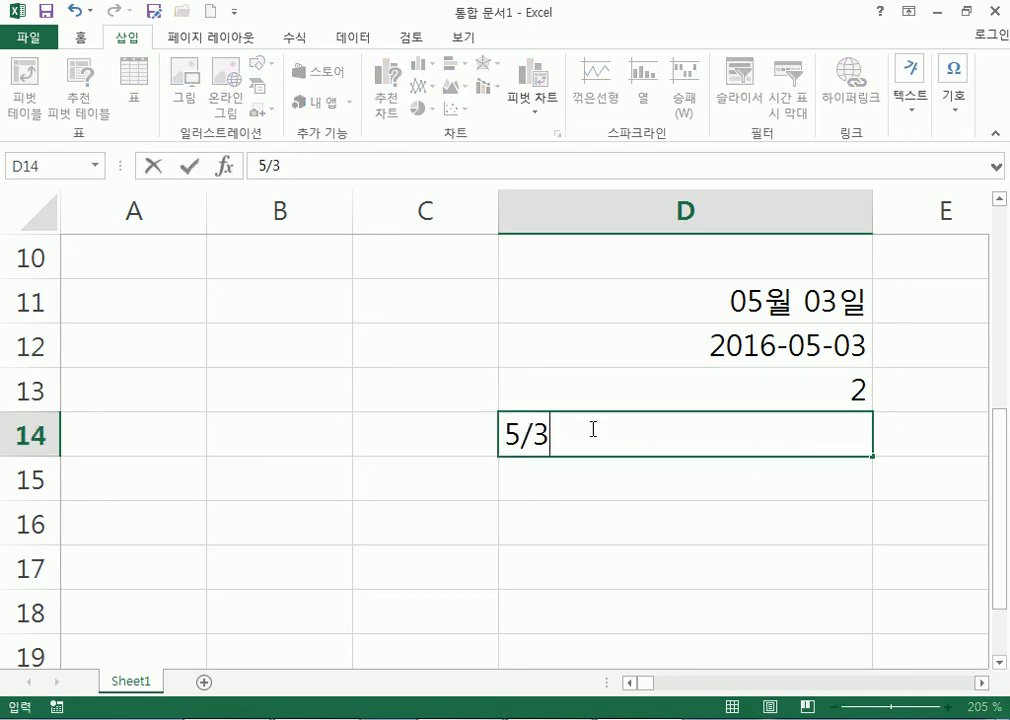
key("Return")
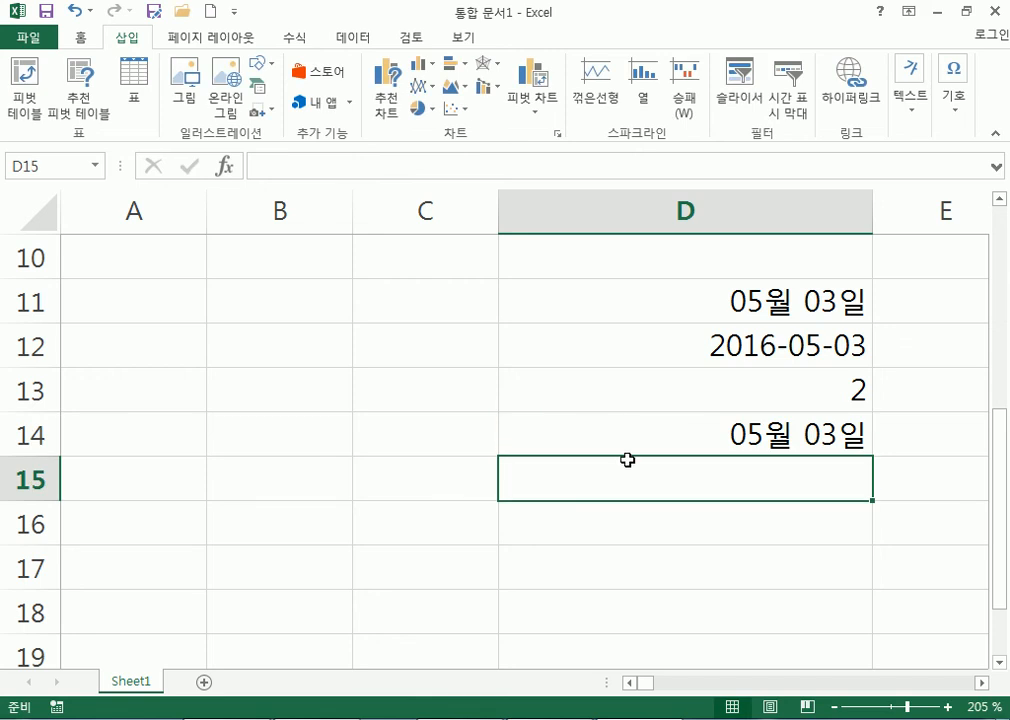
type("5-3")
key("Escape")
type("5/3")
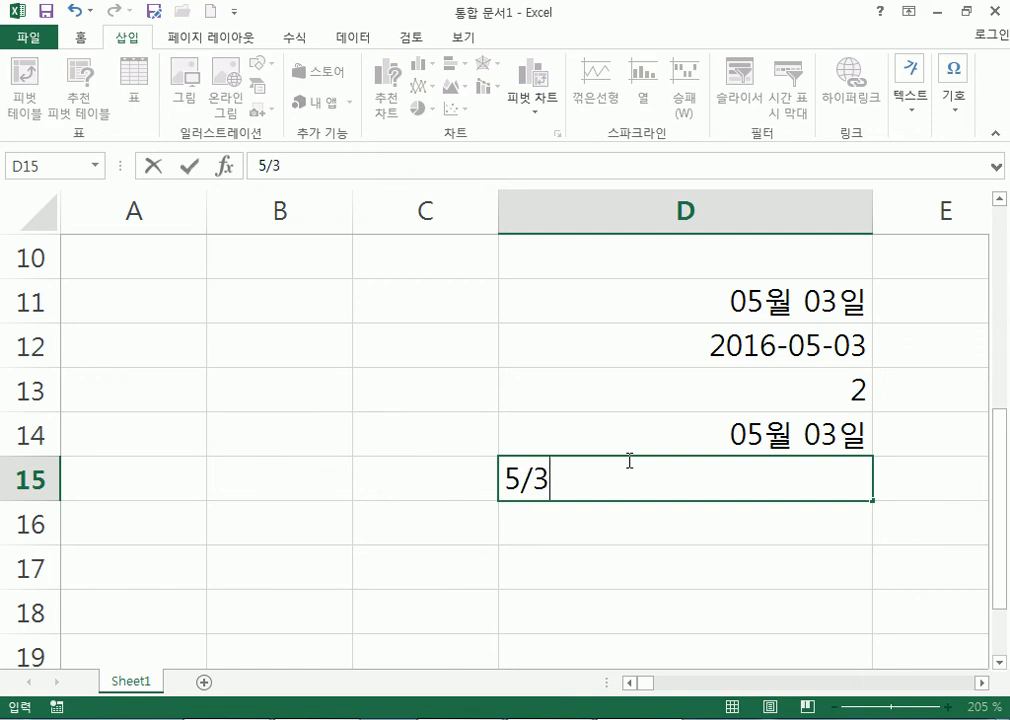
key("Escape")
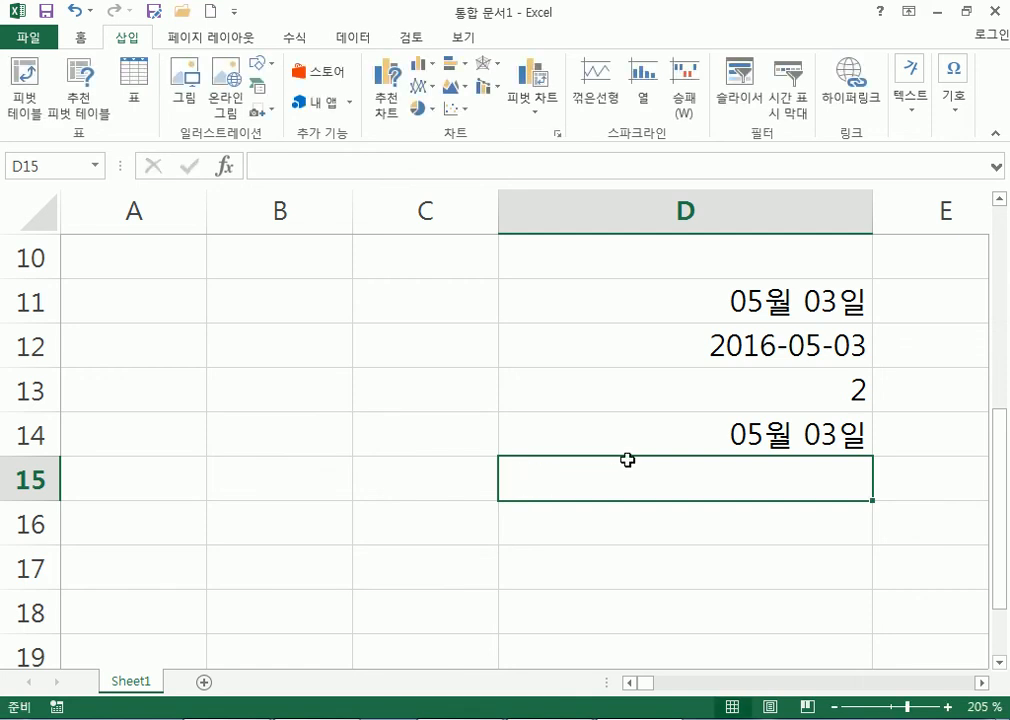
Enter the times 8:25:30 in D15 and 8:25 in D16.
type("8")
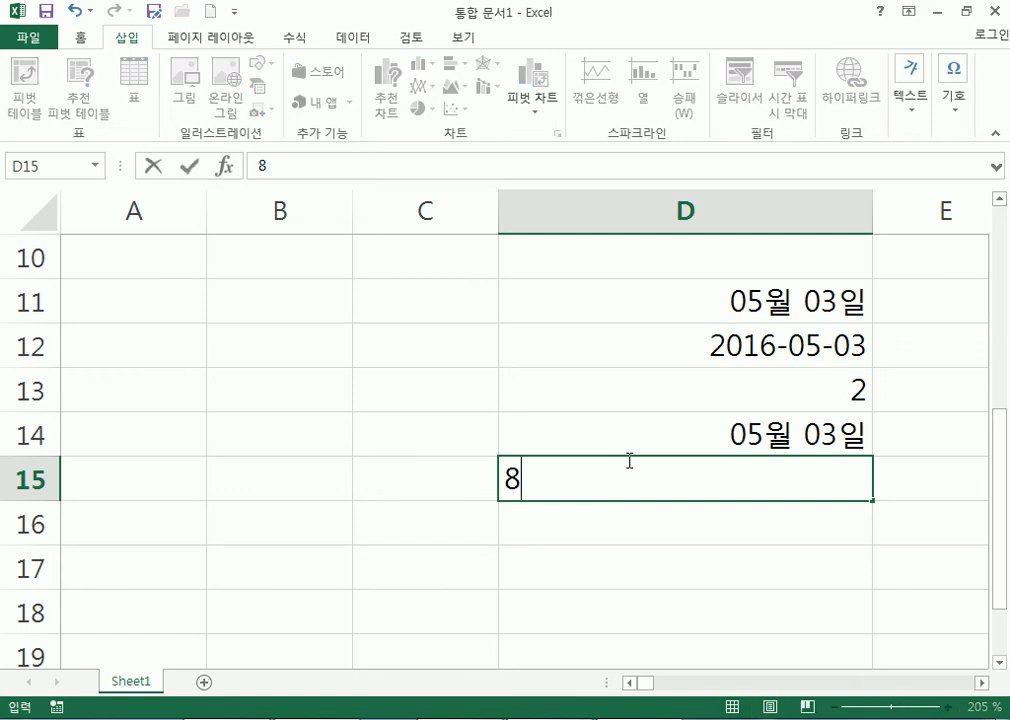
type(":26")
key("BackSpace")
type("5")
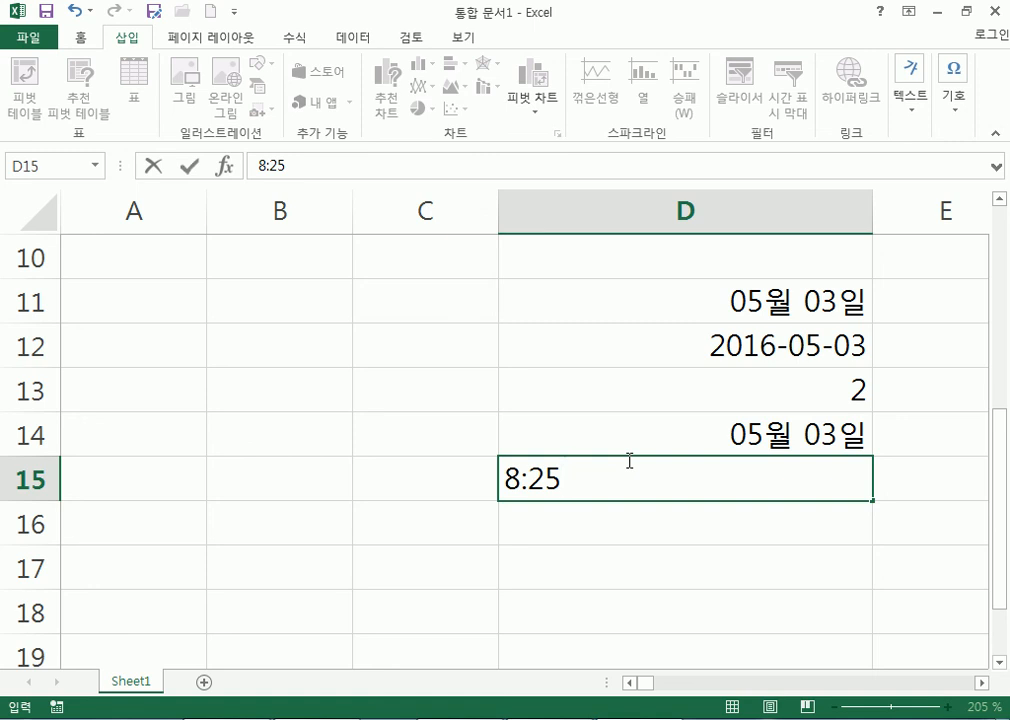
type(":30")
key("Return")
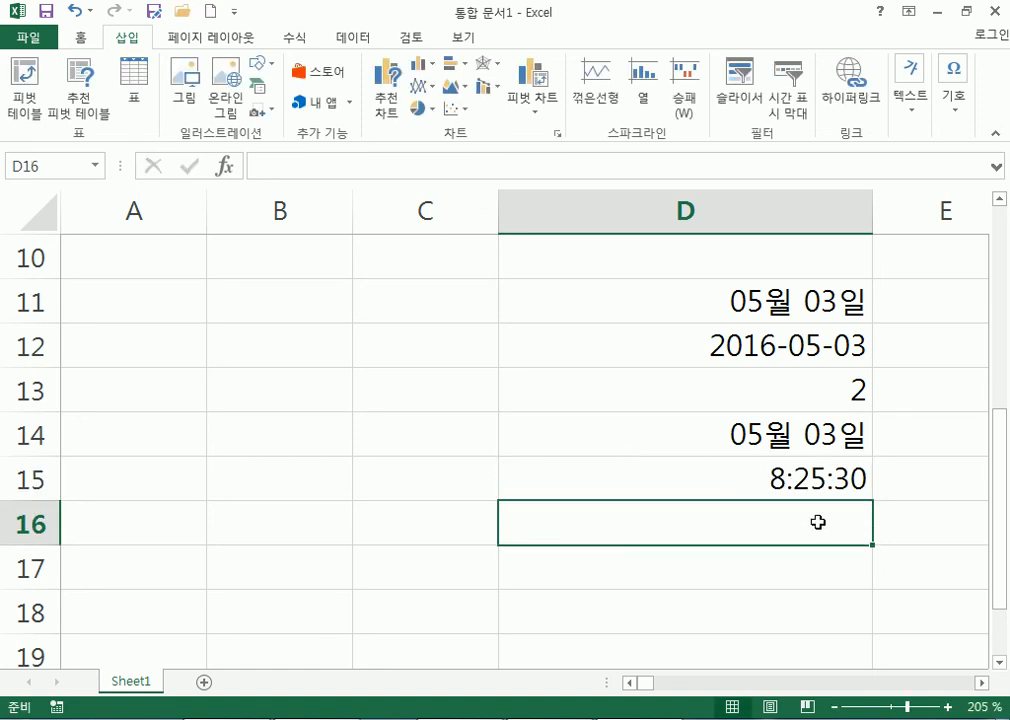
type("25")
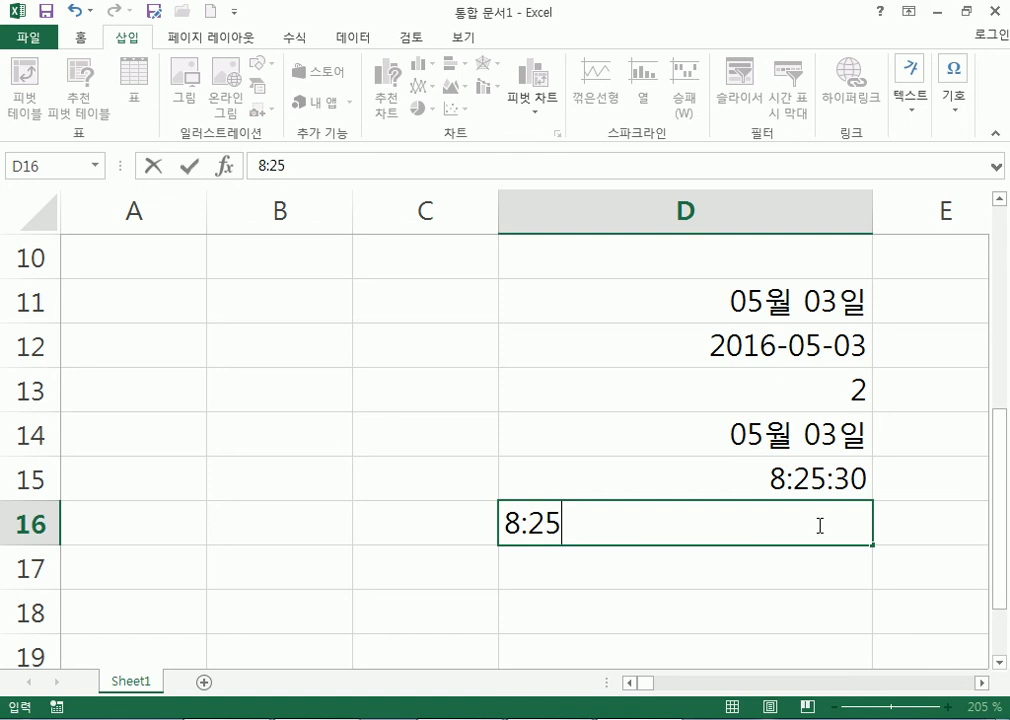
key("Return")
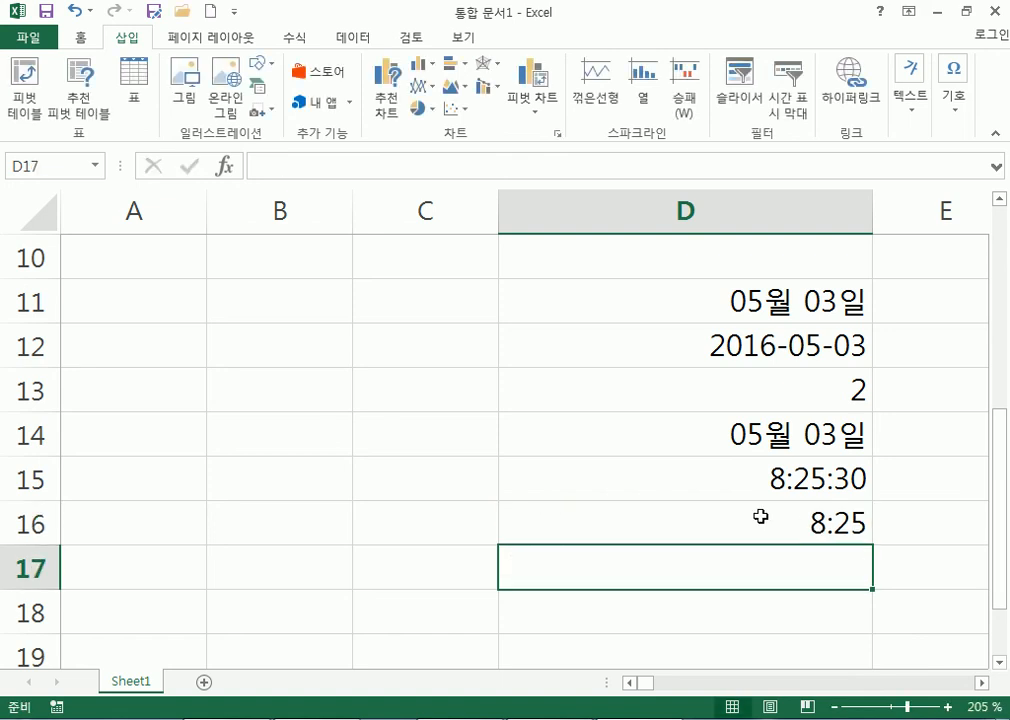
left_click(761, 516)
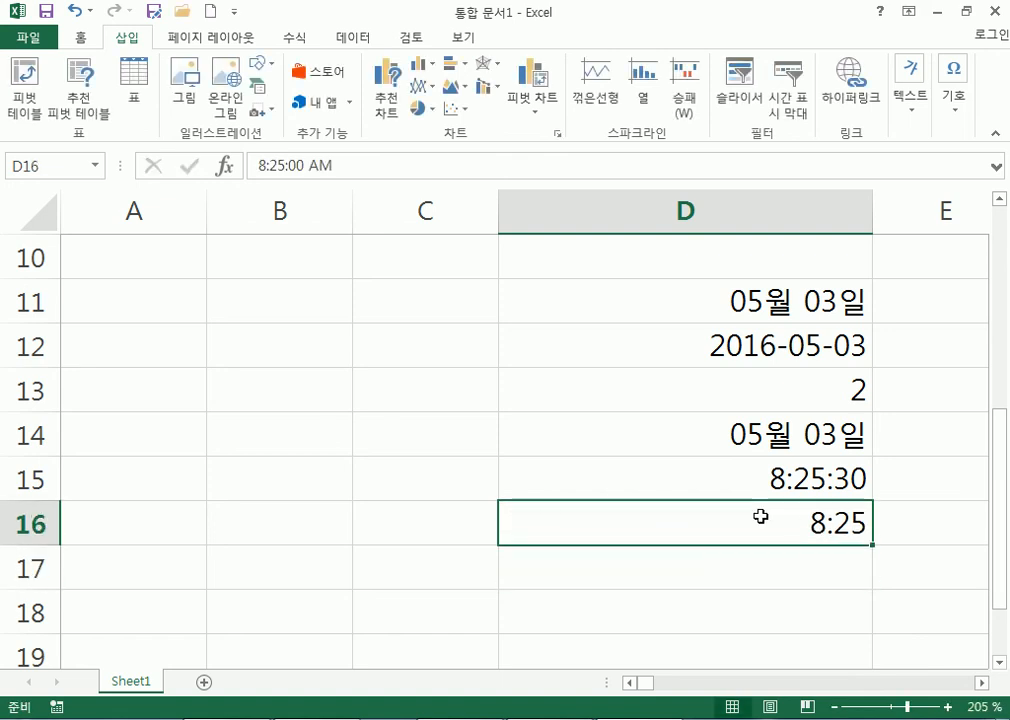
Enter 20:25 in D17 so it stores 8:25 PM.
left_click(761, 563)
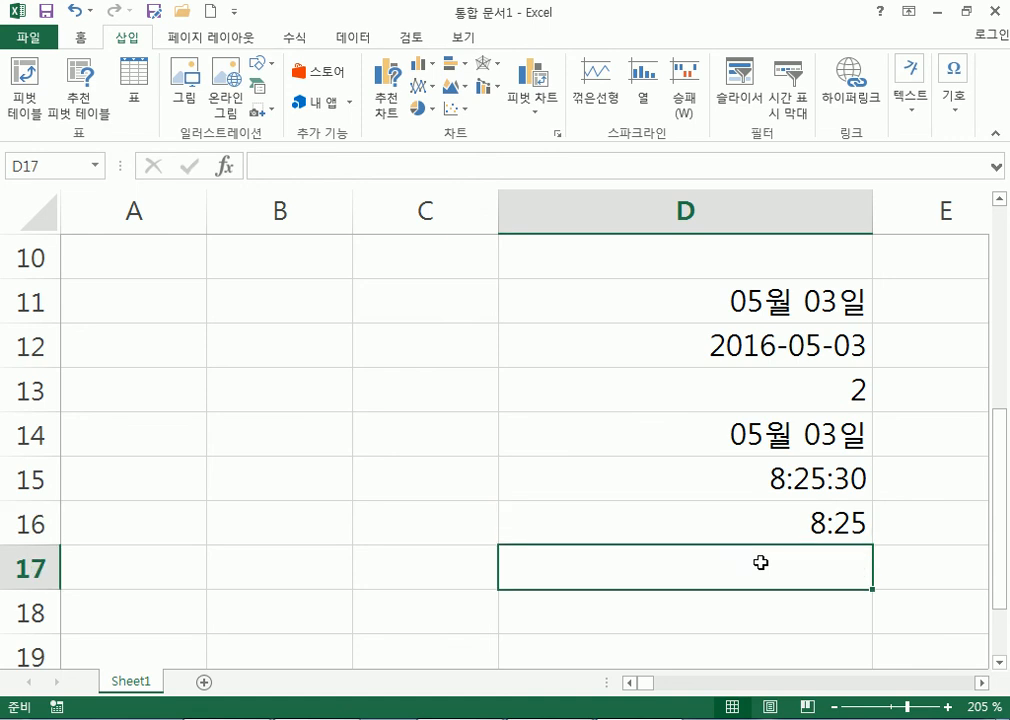
type("20")
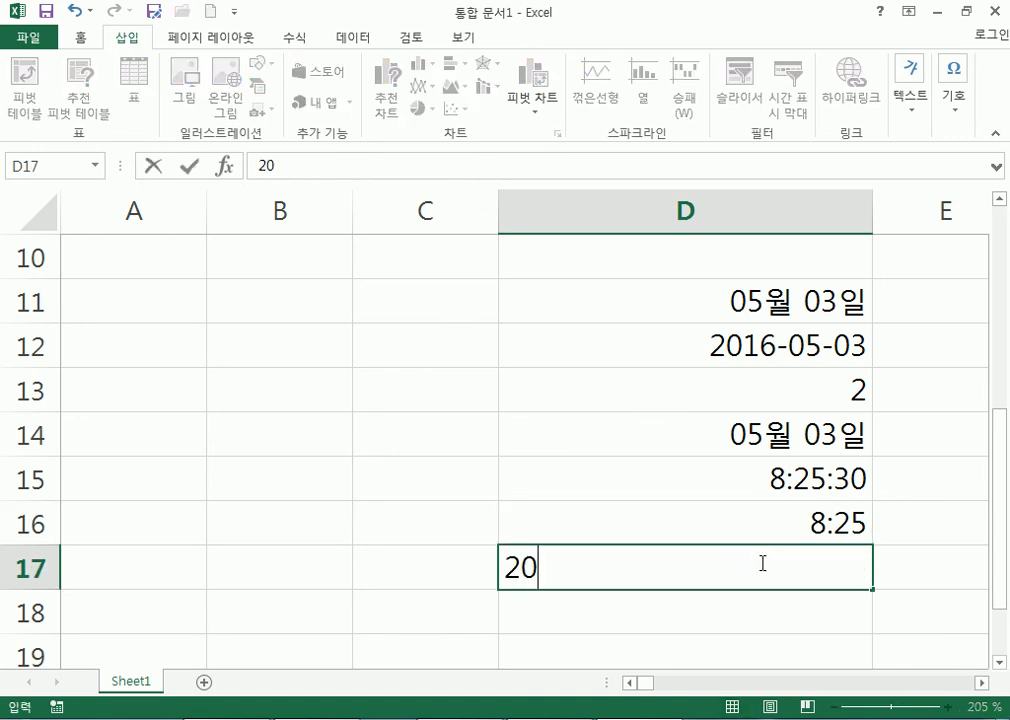
type(":25")
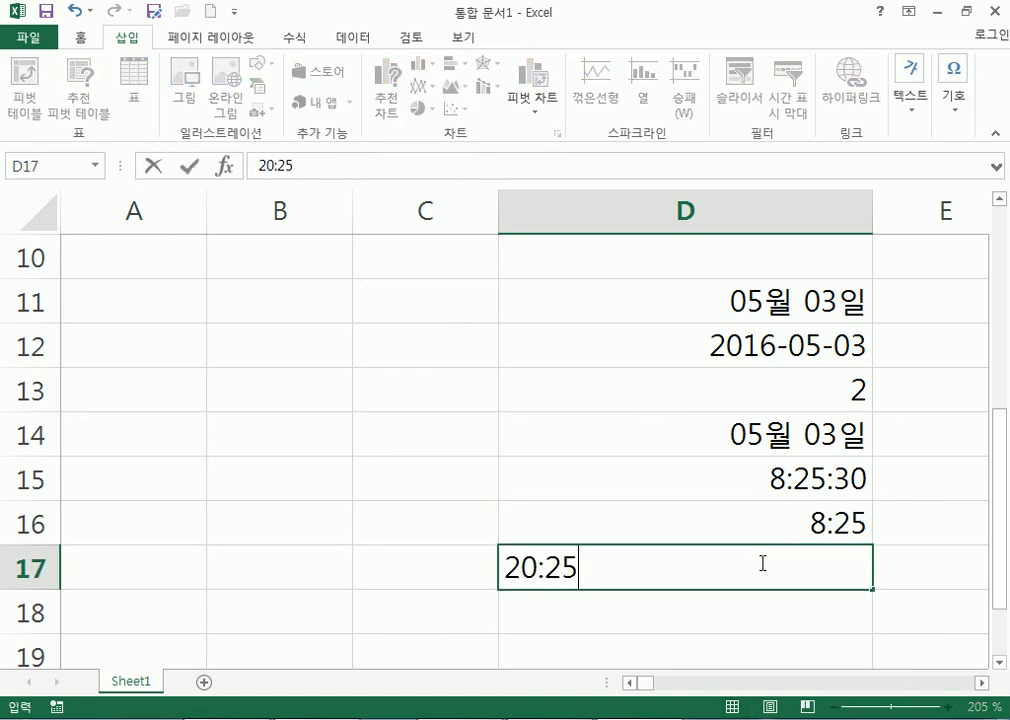
key("Return")
left_click(761, 563)
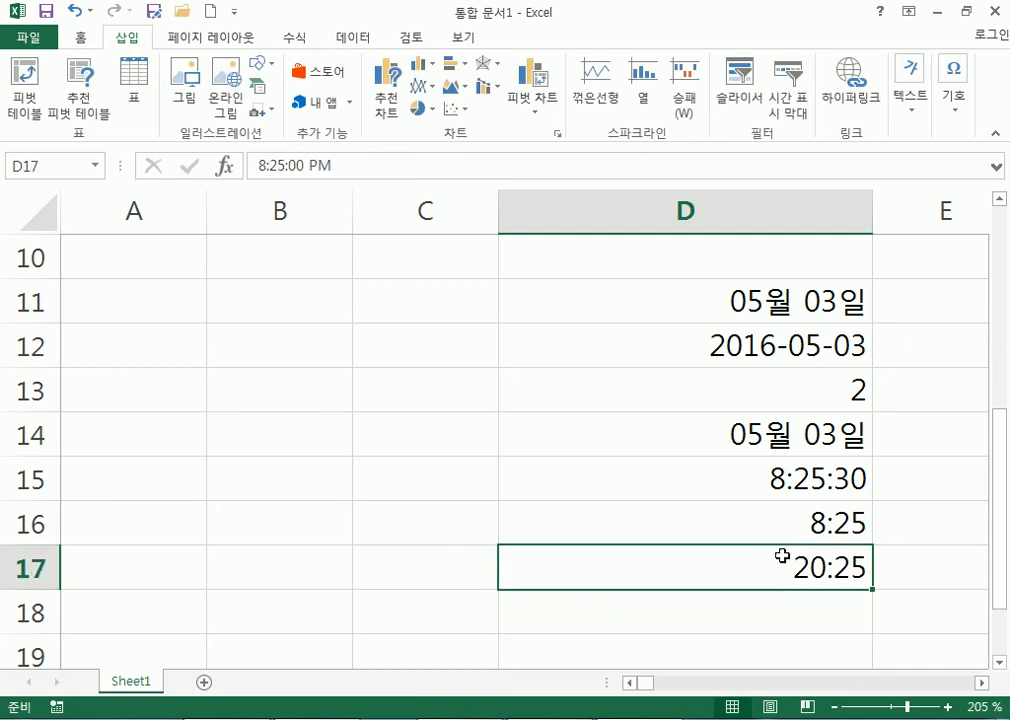
Review the dates and times in D11:D17, then reselect D17.
scroll(830, 590, "down", 2)
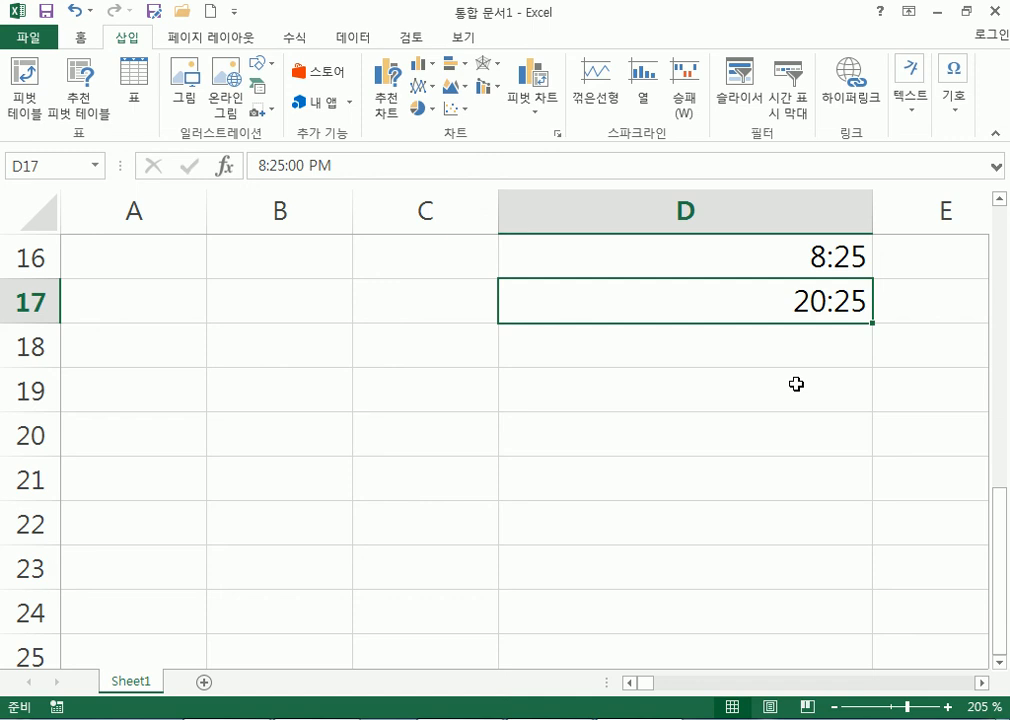
scroll(796, 384, "up", 5)
scroll(712, 380, "down", 4)
scroll(700, 390, "up", 3)
scroll(661, 414, "down", 2)
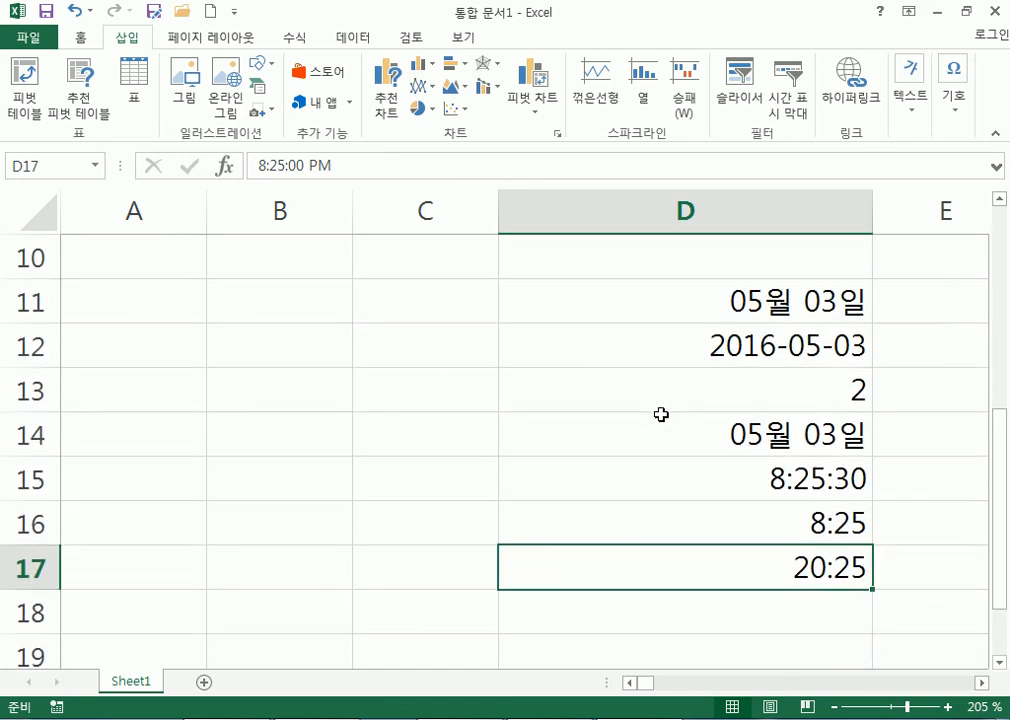
left_click_drag(629, 304, 632, 559)
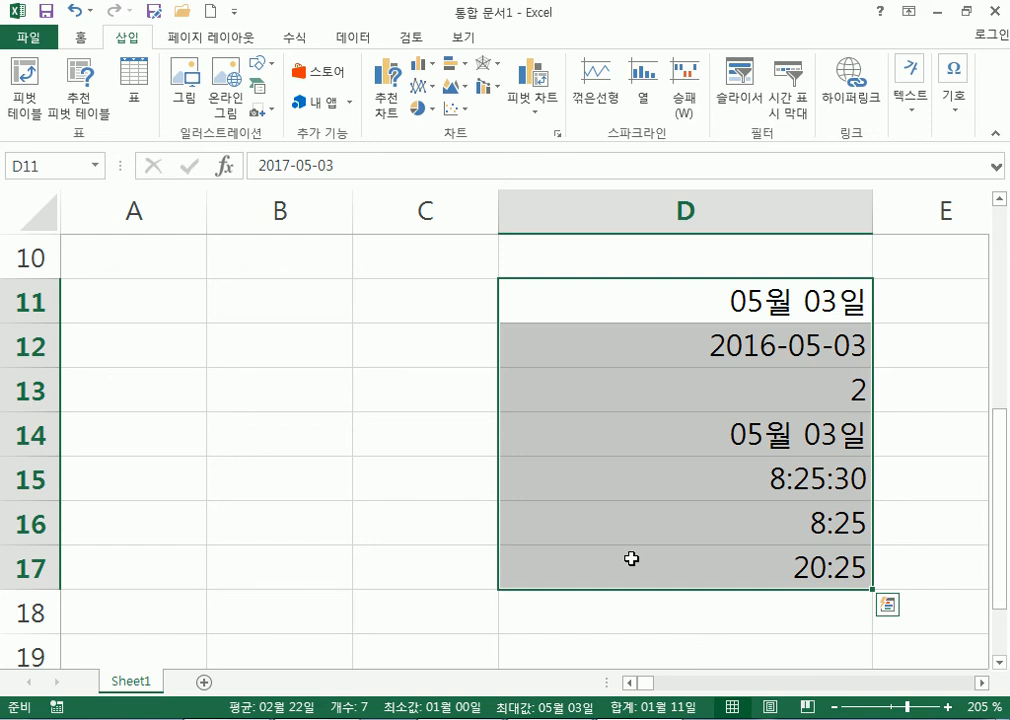
scroll(649, 395, "down", 2)
left_click(665, 386)
left_click(660, 432)
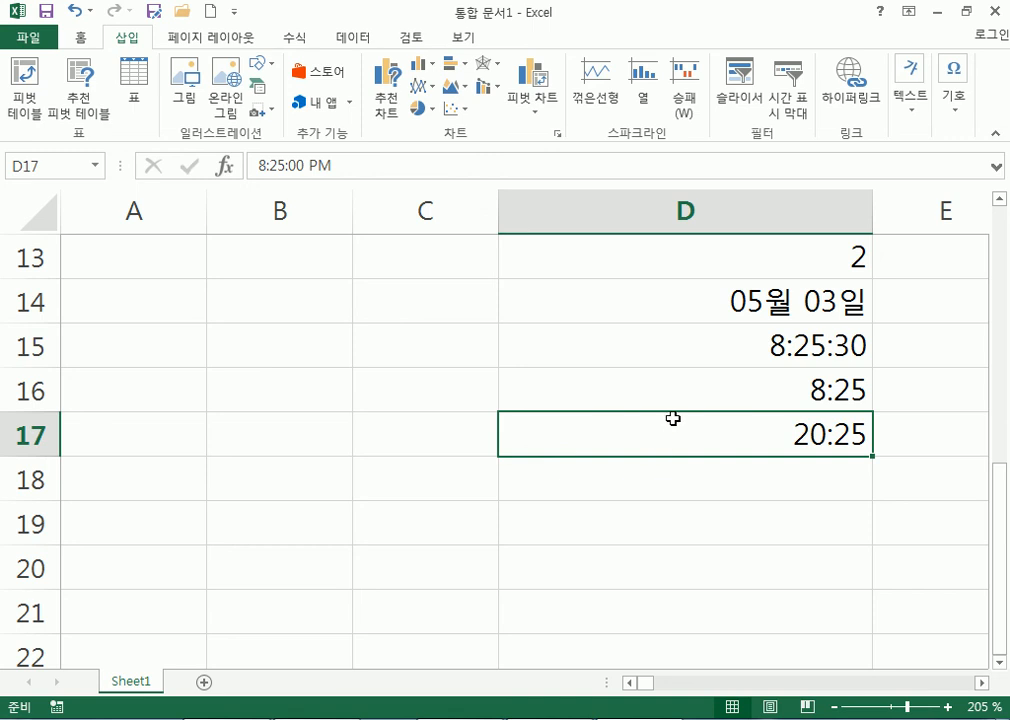
scroll(595, 334, "down", 3)
left_click(590, 293)
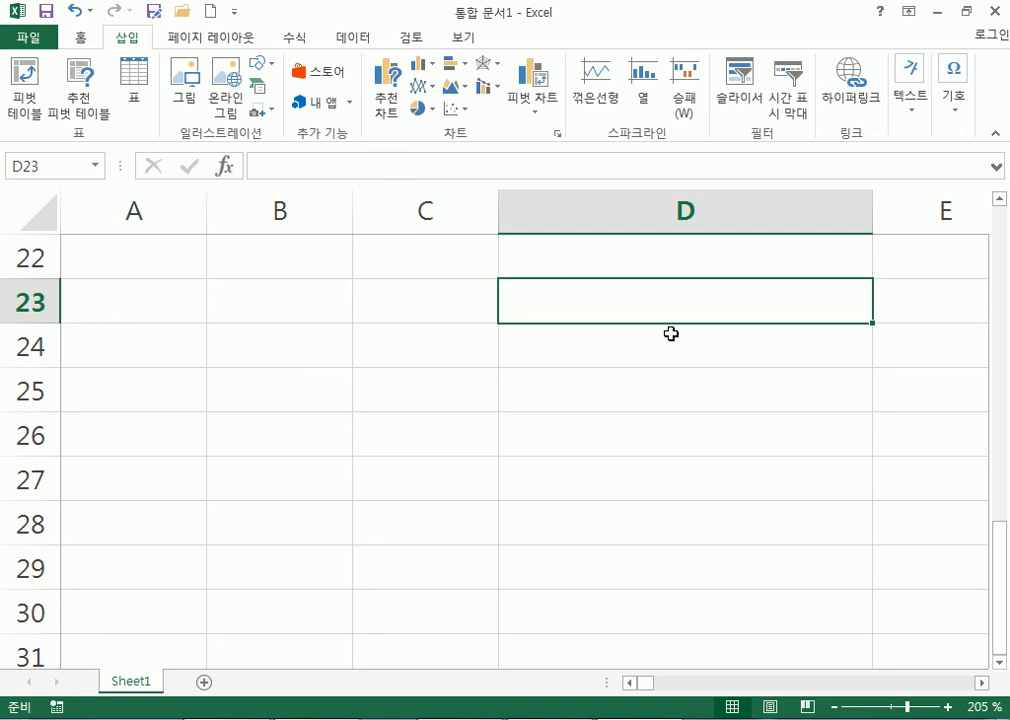
type("홍")
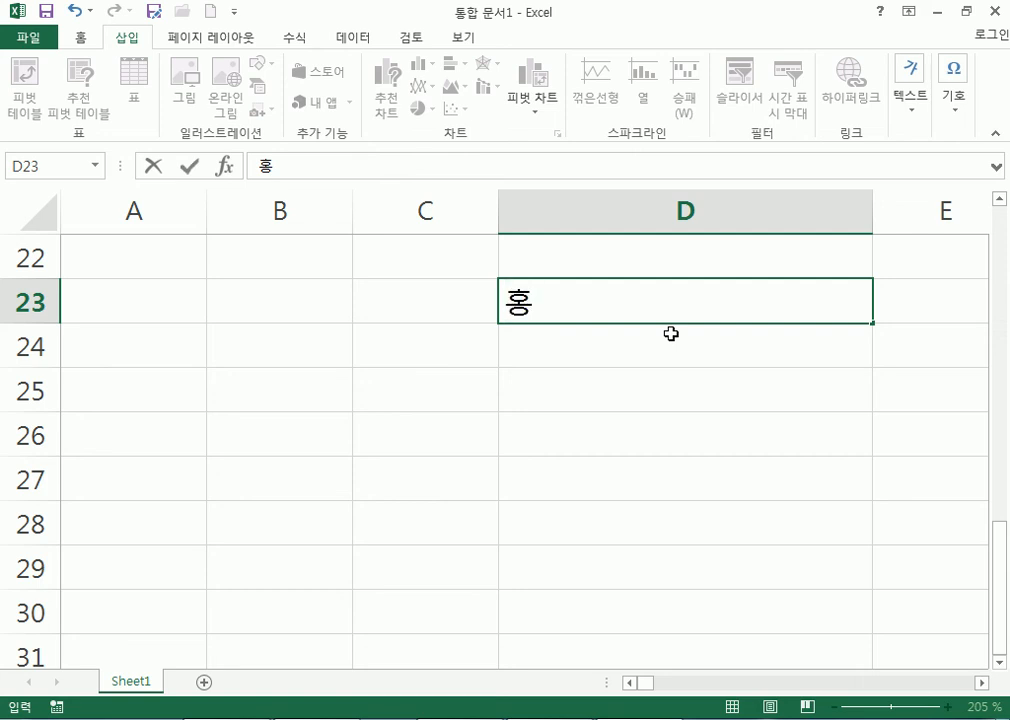
key("Hangul_Hanja")
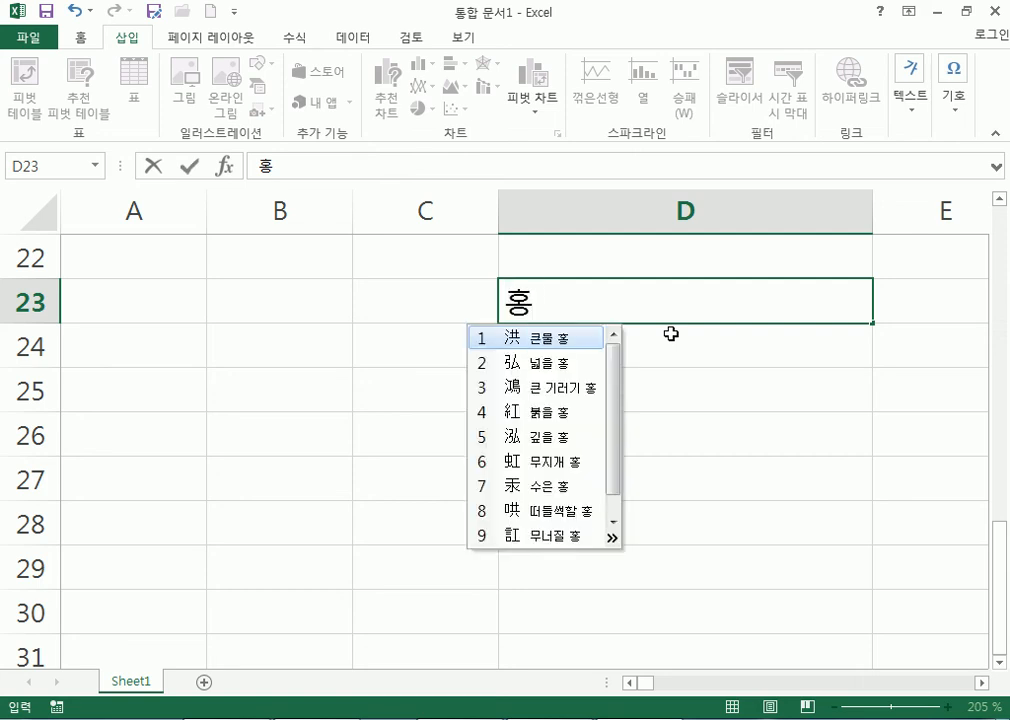
left_click(521, 340)
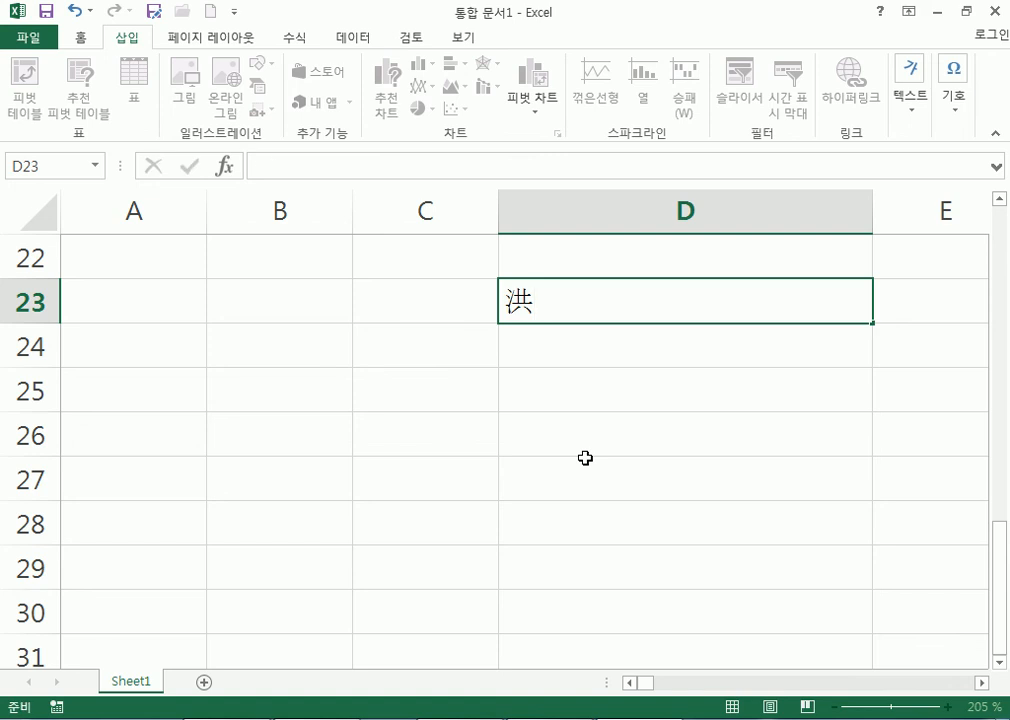
key("Escape")
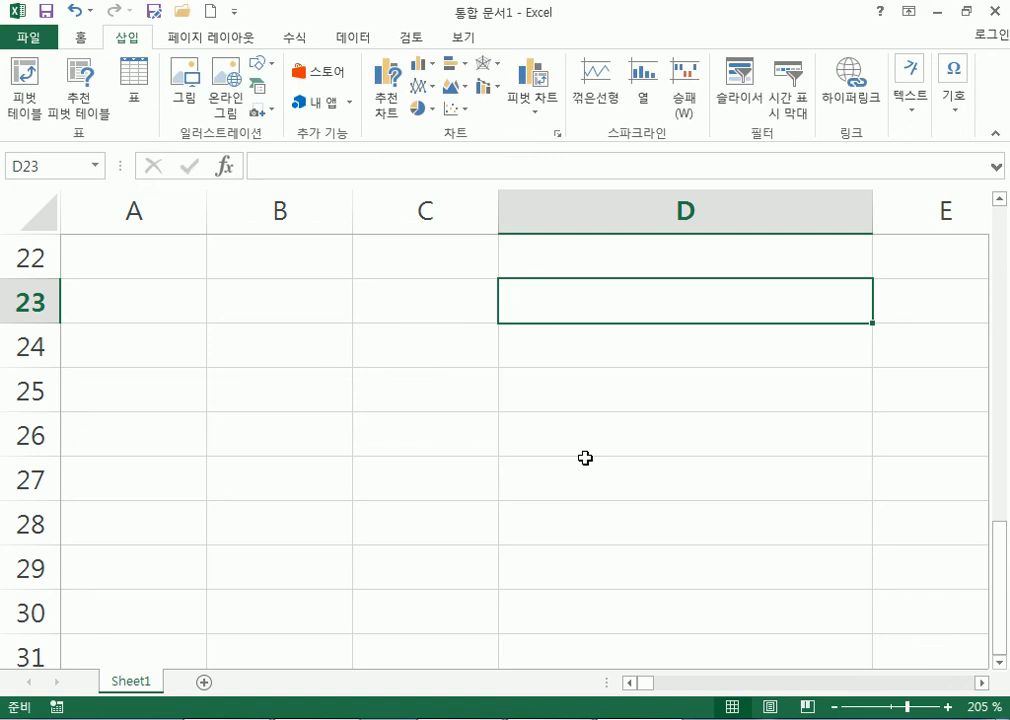
Type 대한민국 into D23, fixing typos along the way.
type("대한ㅁ니")
key("BackSpace")
key("BackSpace")
type("ㅣ")
key("BackSpace")
key("BackSpace")
type("민국")
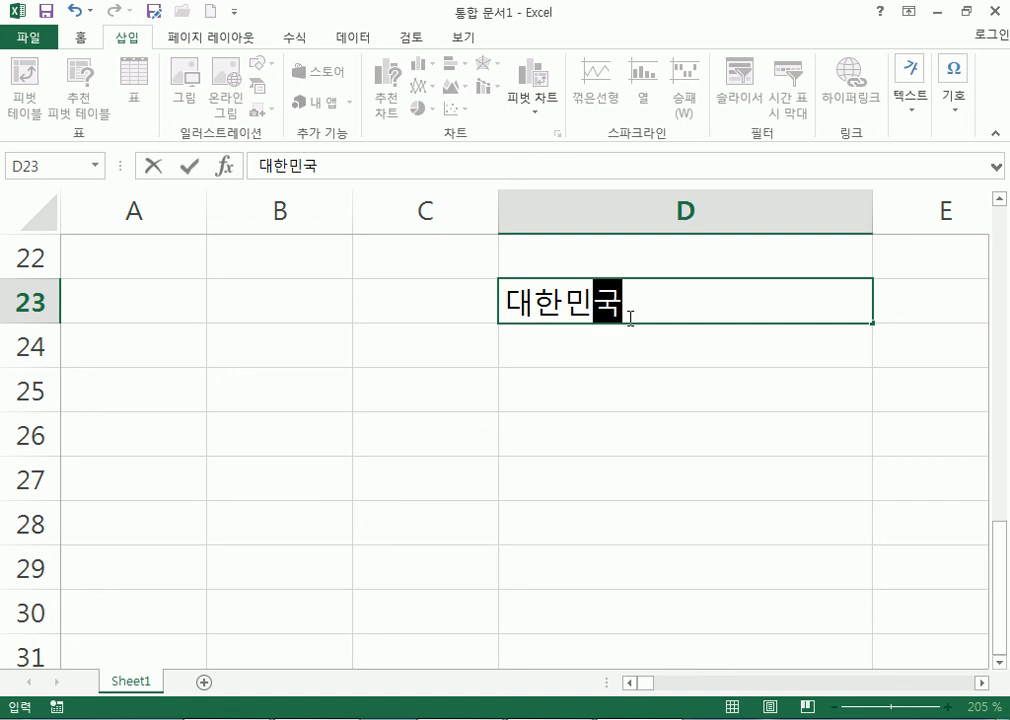
key("Hangul_Hanja")
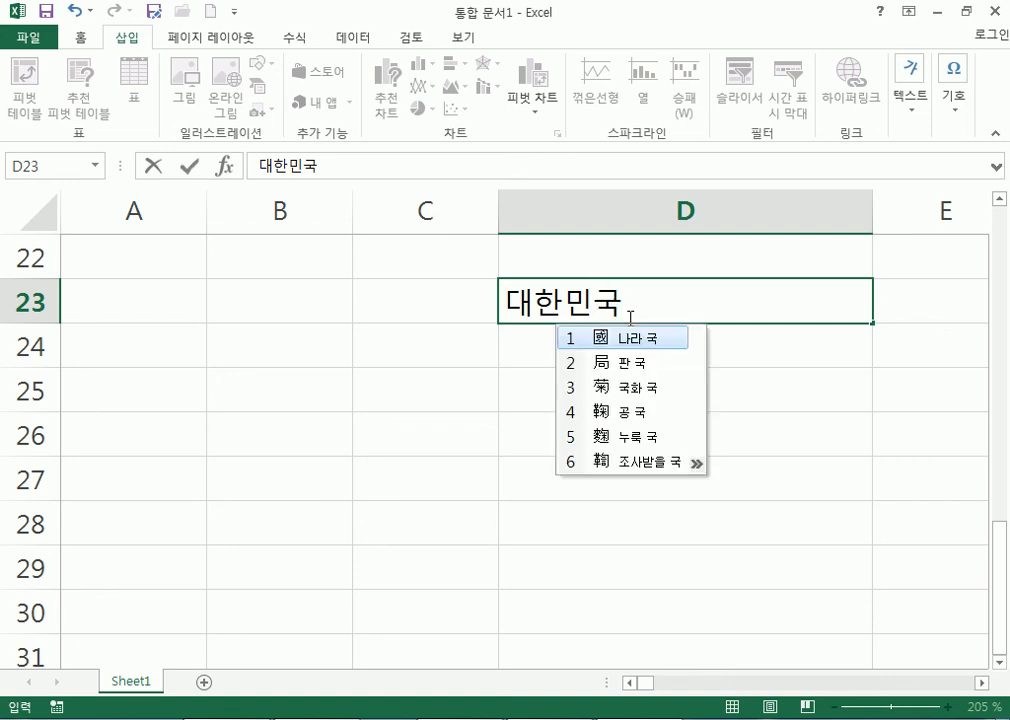
left_click(648, 300)
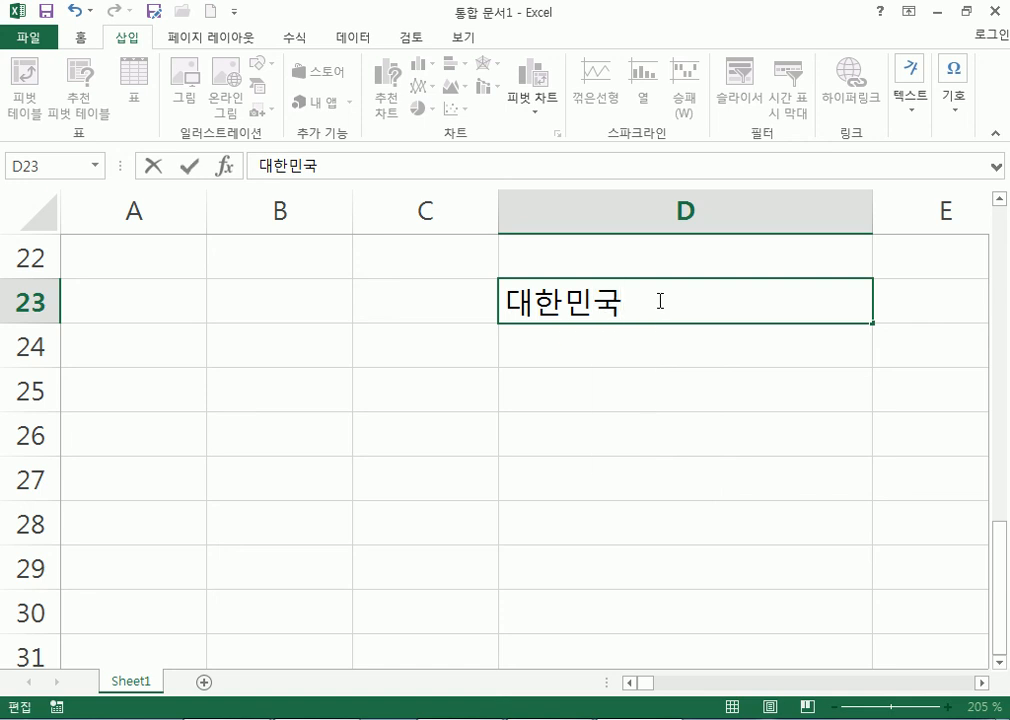
Select the whole word 대한민국 and bring up its Hanja conversion offering 大韓民國.
key("shift+Left")
key("shift+Left")
key("shift+Left")
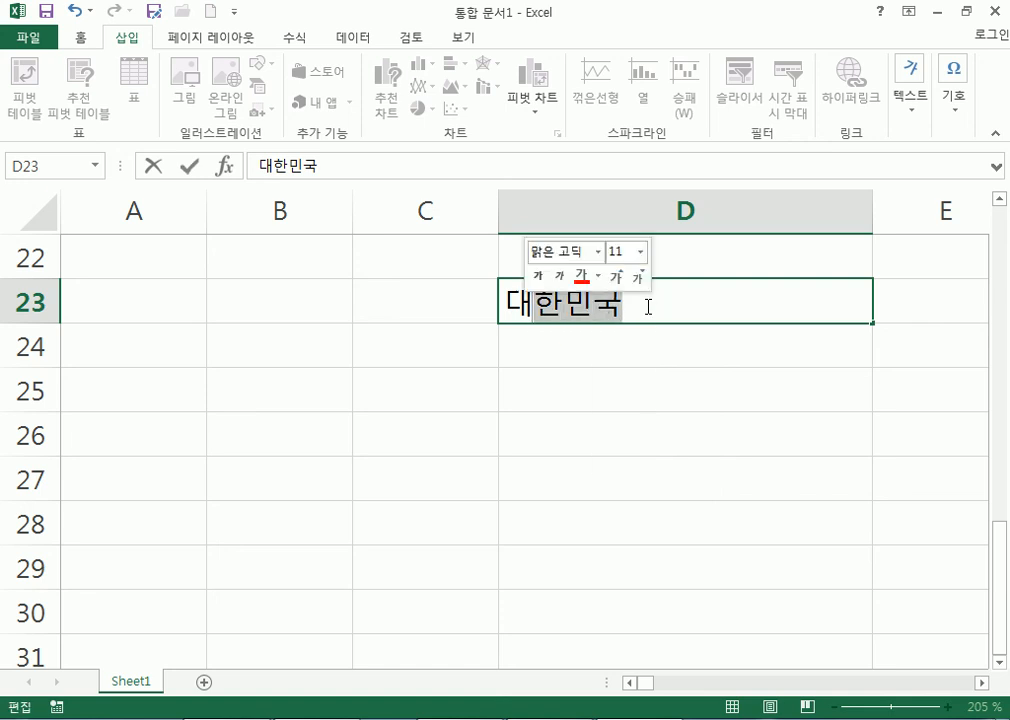
left_click(642, 307)
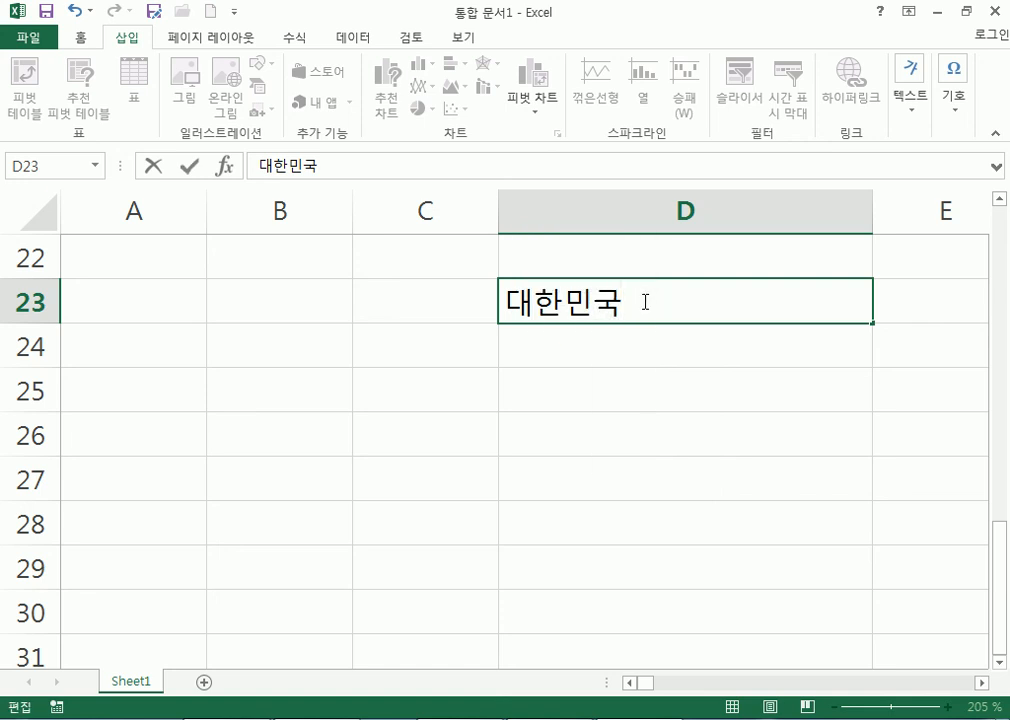
left_click_drag(645, 302, 458, 300)
key("Hangul_Hanja")
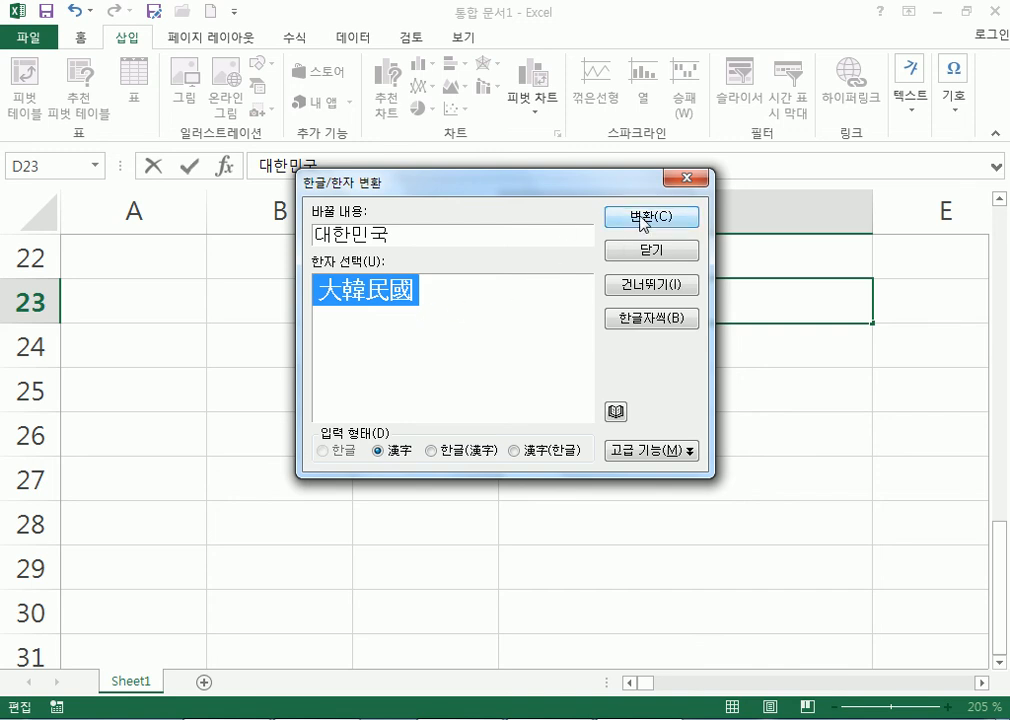
Close the conversion dialog and retype the final syllable 국 in D23.
left_click(690, 180)
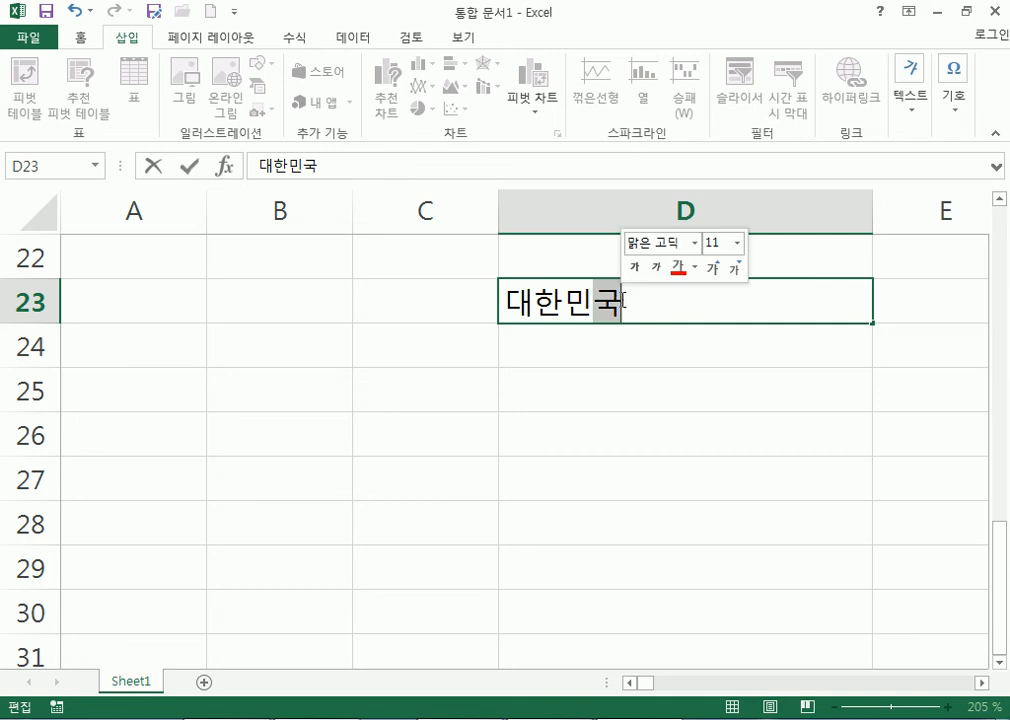
key("Hangul_Hanja")
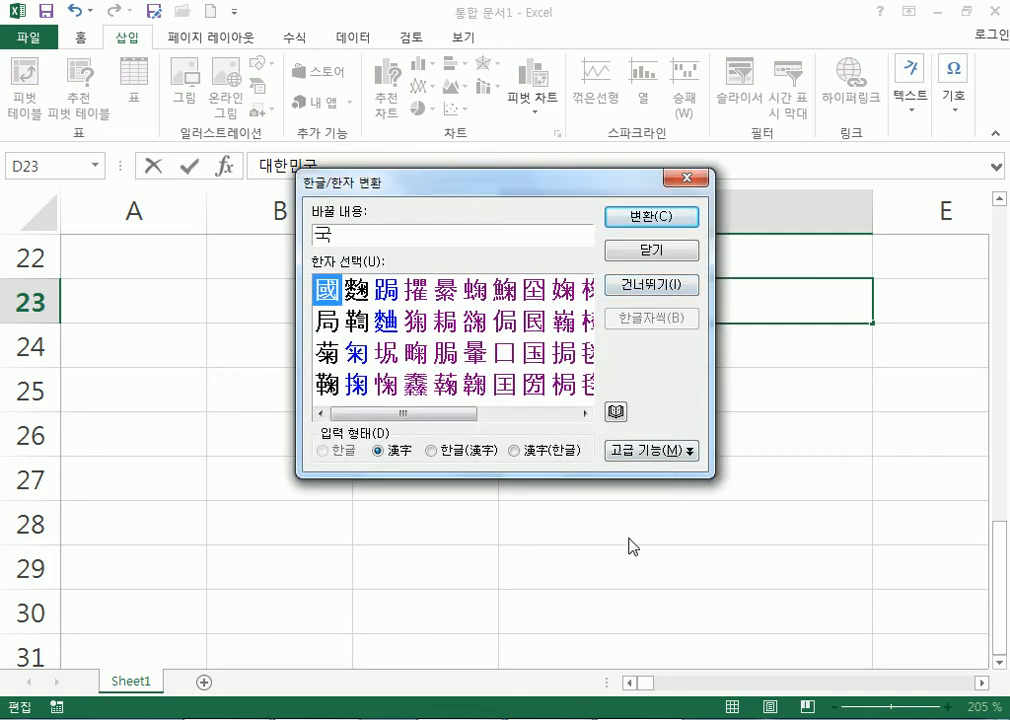
key("Escape")
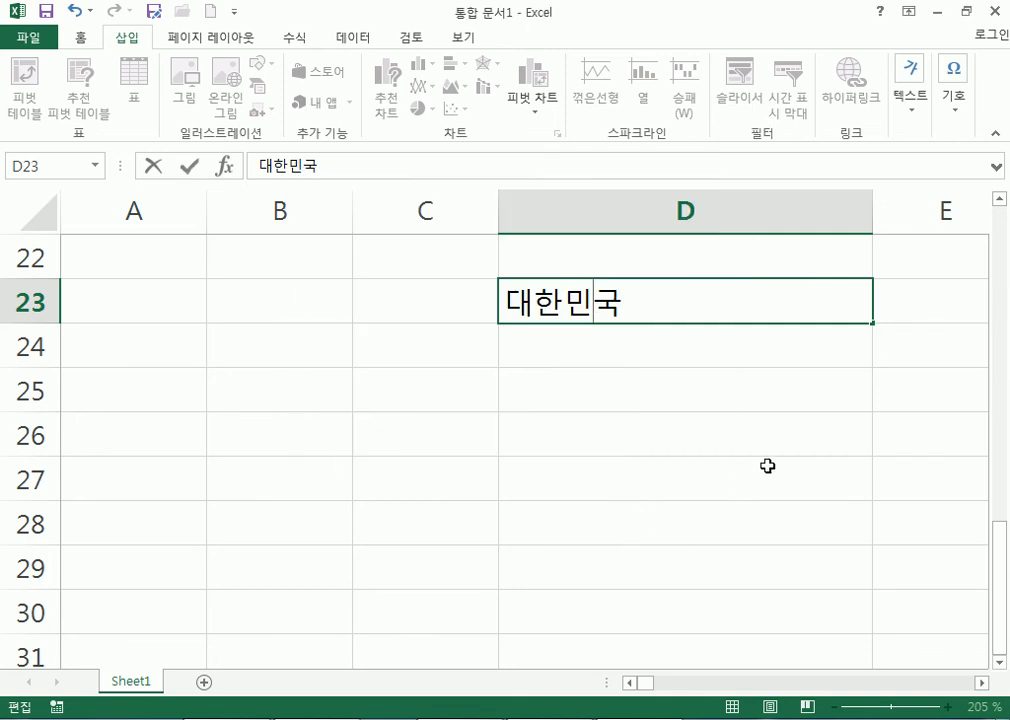
key("BackSpace")
key("BackSpace")
type("ㅜㄱ")
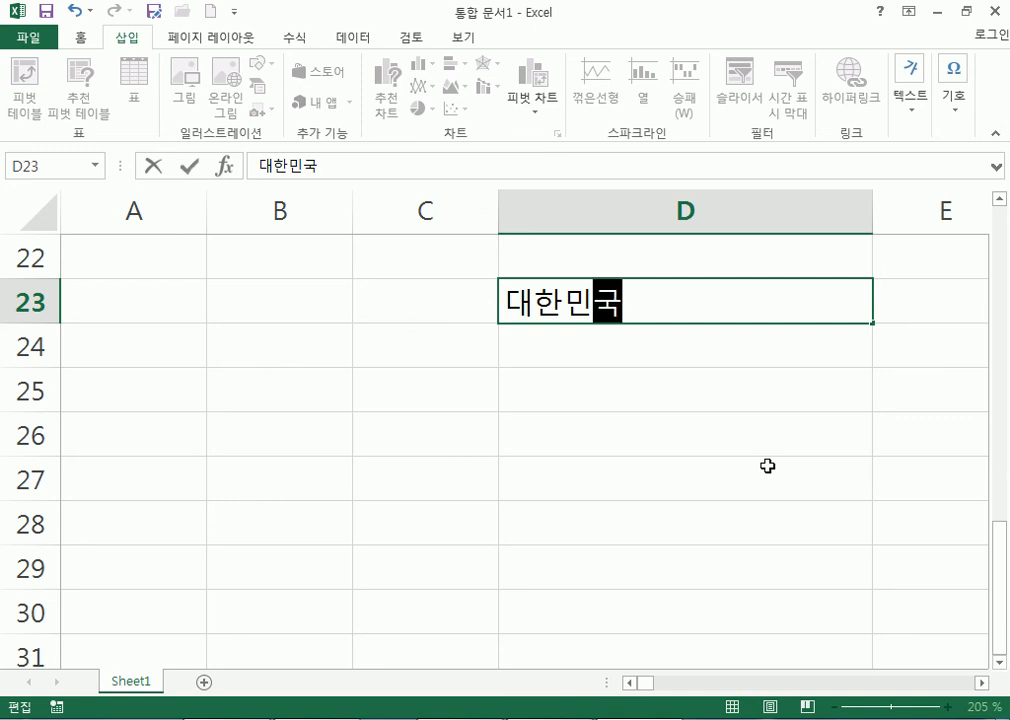
key("Hangul_Hanja")
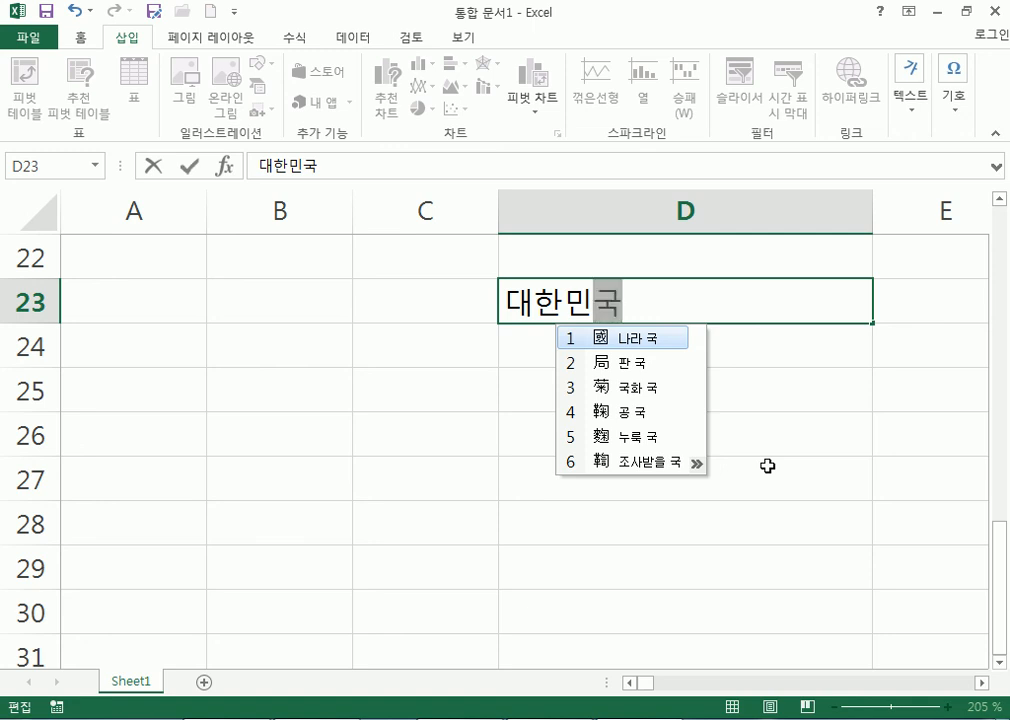
left_click(627, 299)
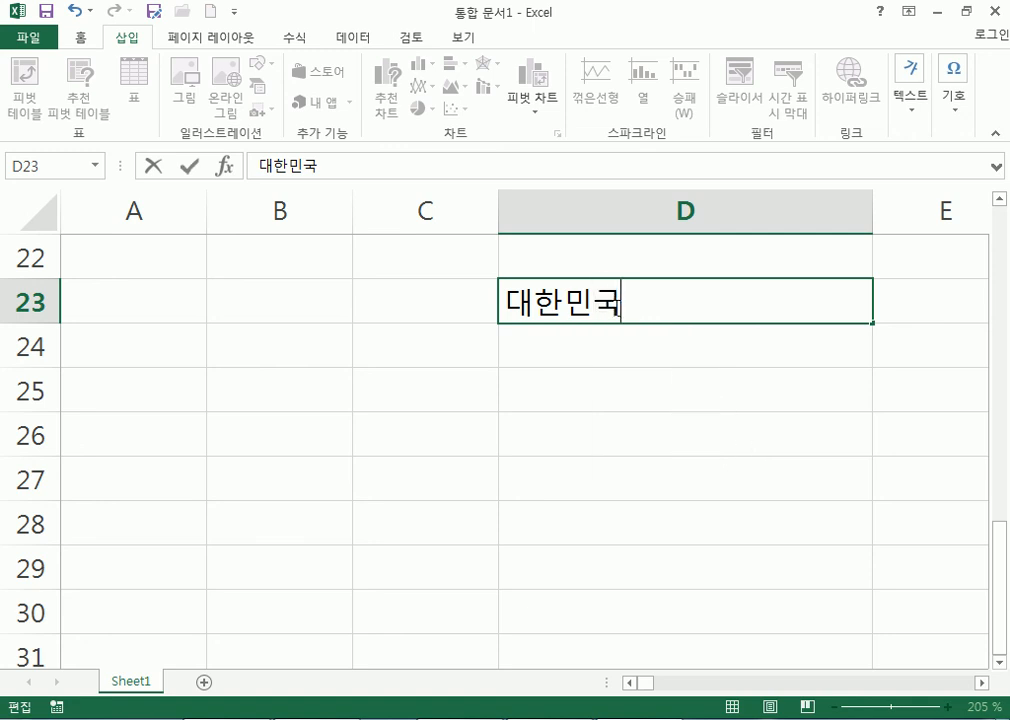
Remove the stray space, reselect 대한민국 and convert it to 大韓民國.
key("Hangul_Hanja")
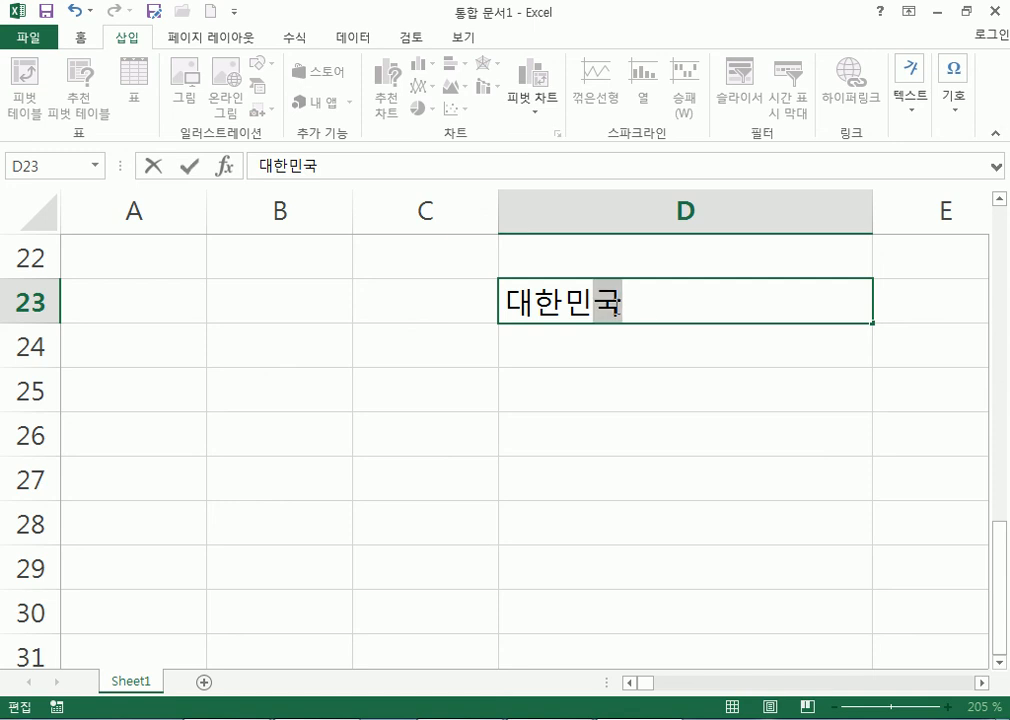
left_click(597, 302)
left_click(646, 302)
key("Hangul_Hanja")
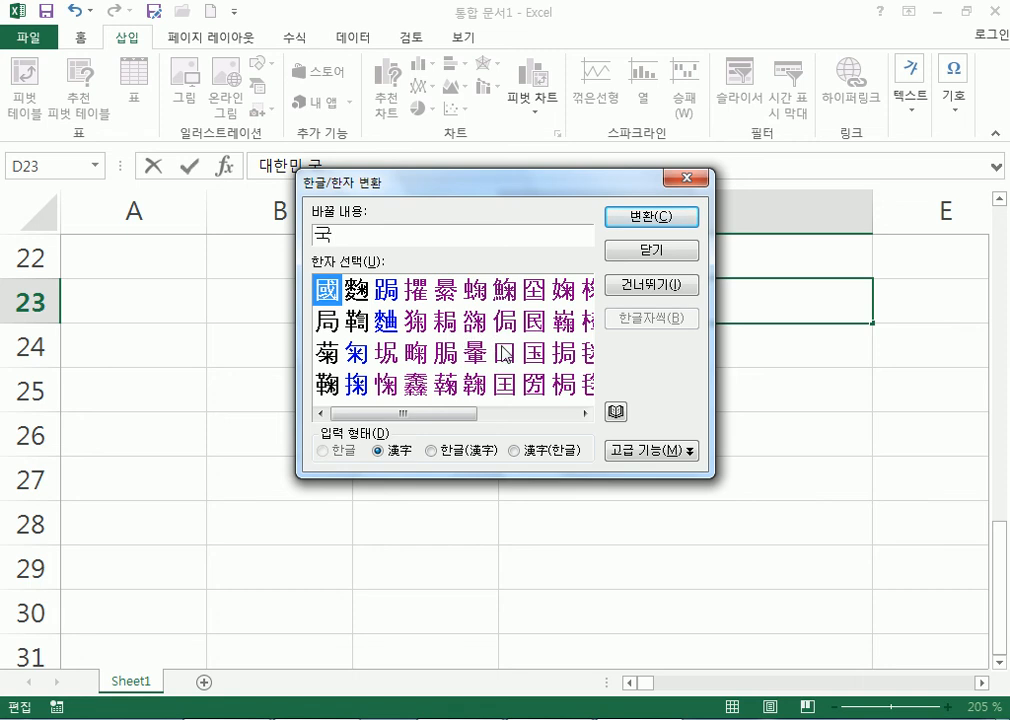
key("Escape")
key("Delete")
left_click_drag(640, 303, 491, 303)
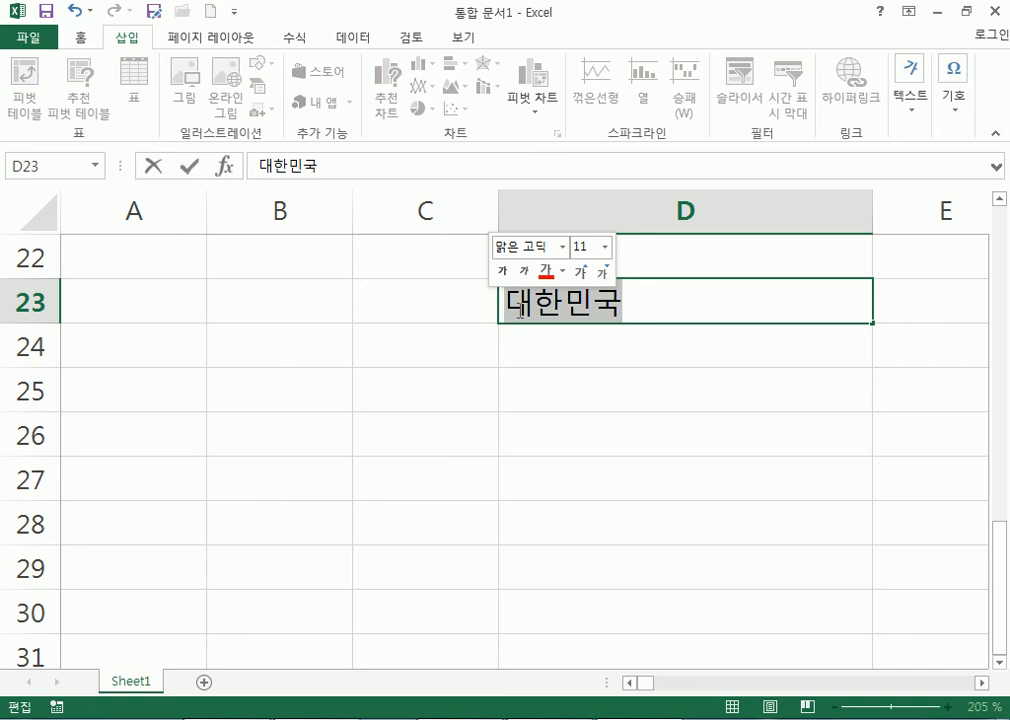
key("Hangul_Hanja")
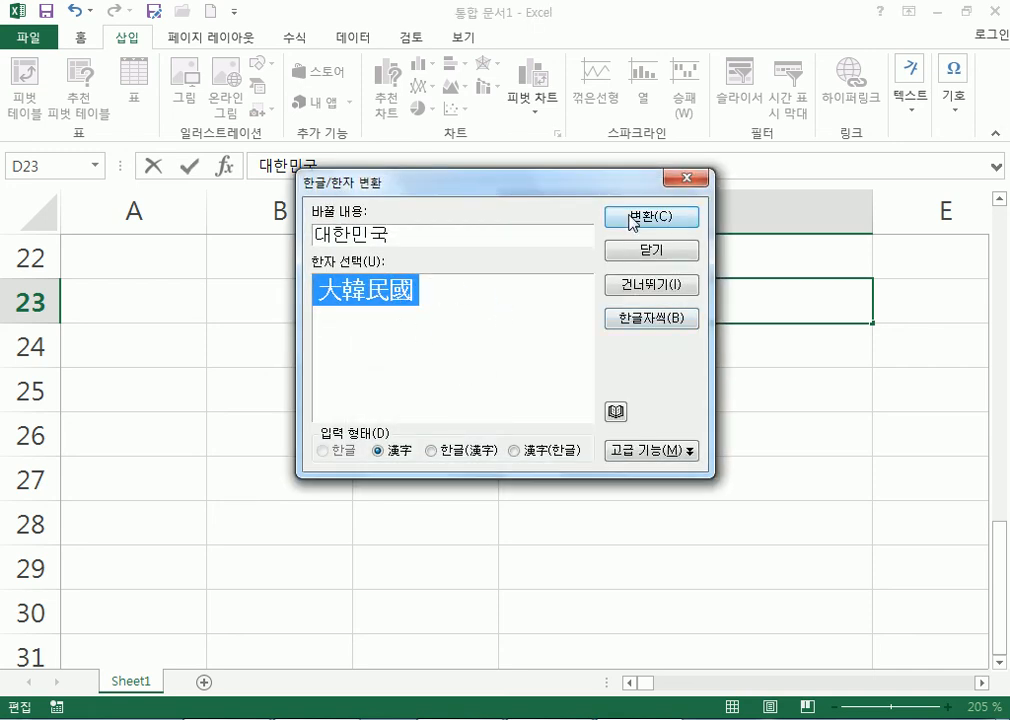
left_click(632, 217)
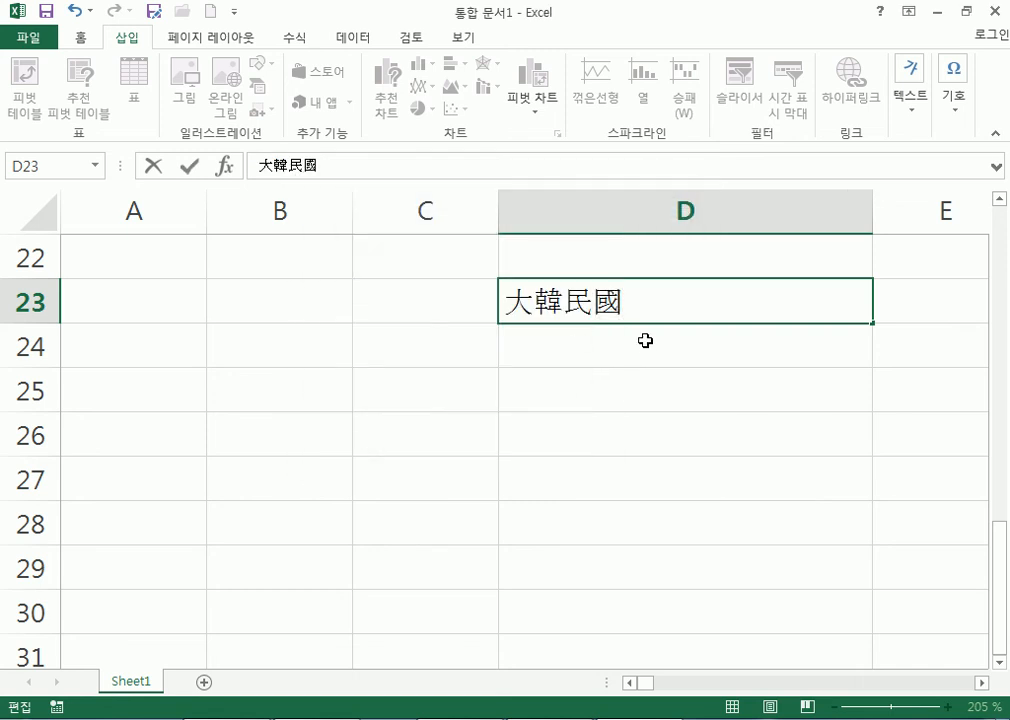